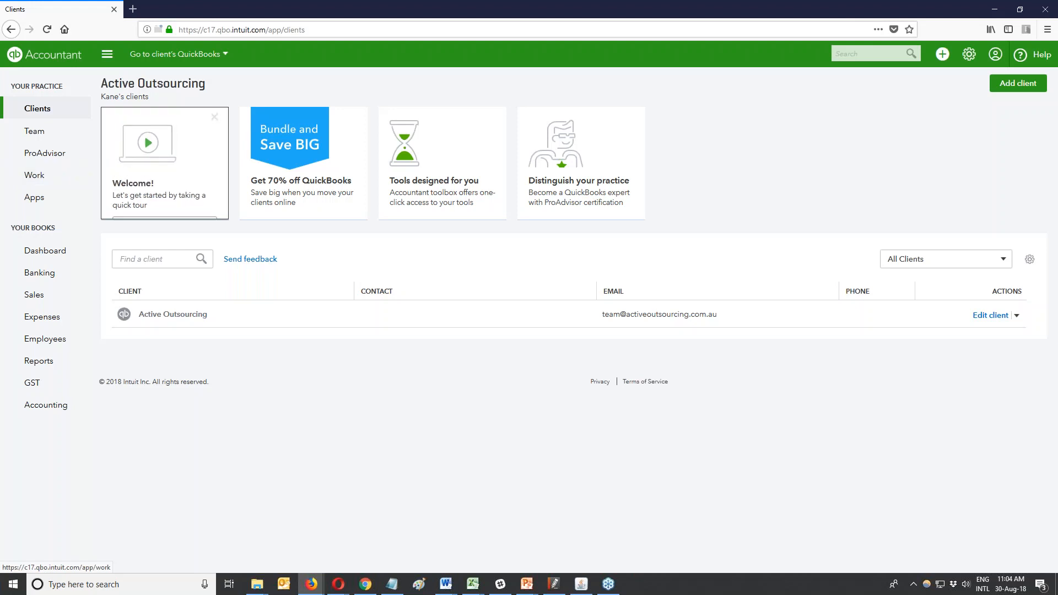
Turn on 'Use project financial tracking' in Advanced settings, save it, and close Settings.
mouse_move(145, 175)
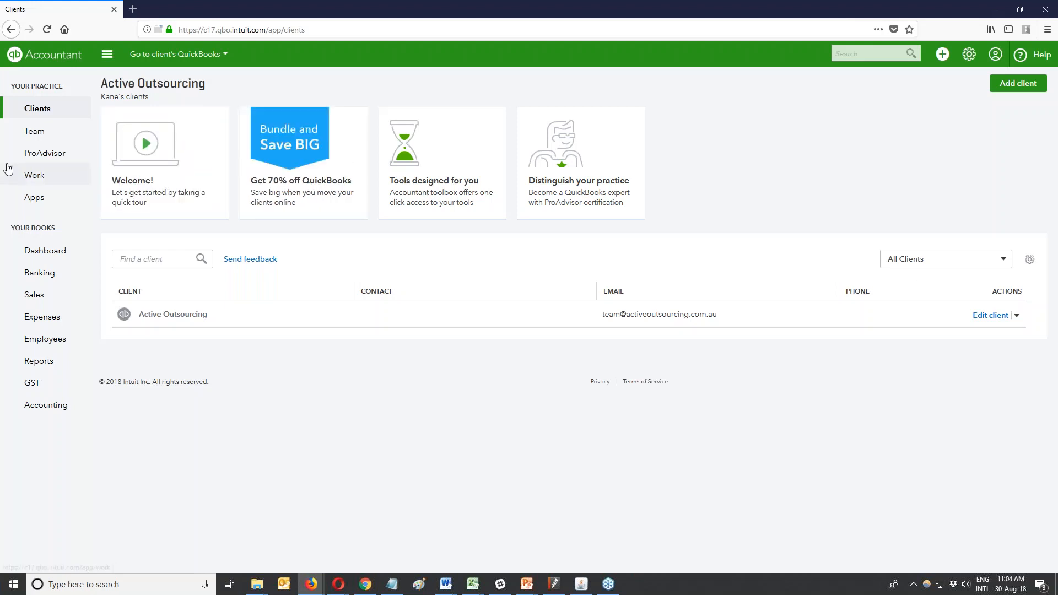
left_click(968, 54)
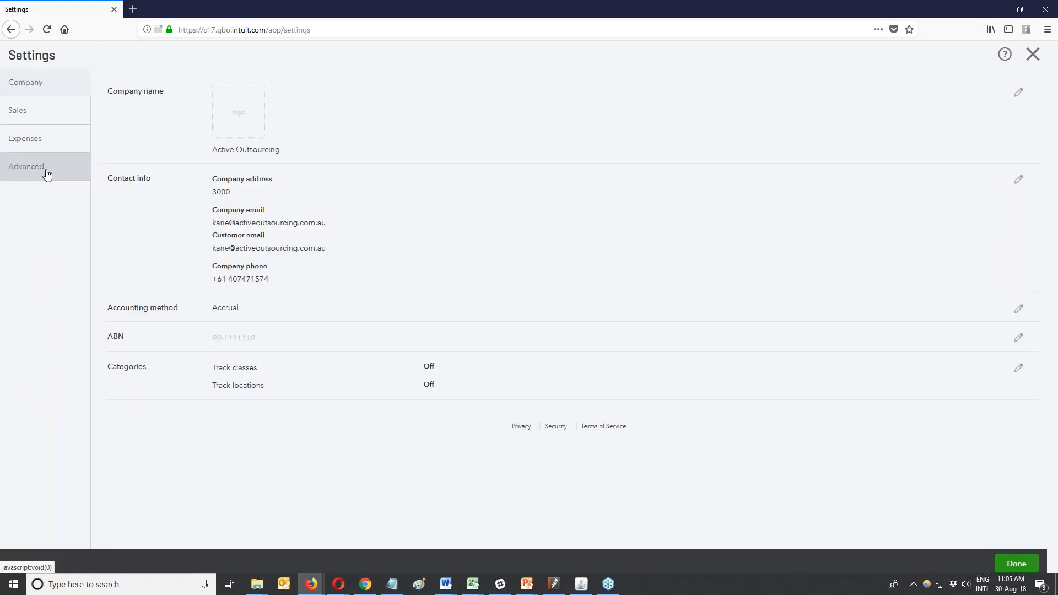
left_click(47, 175)
left_click(435, 286)
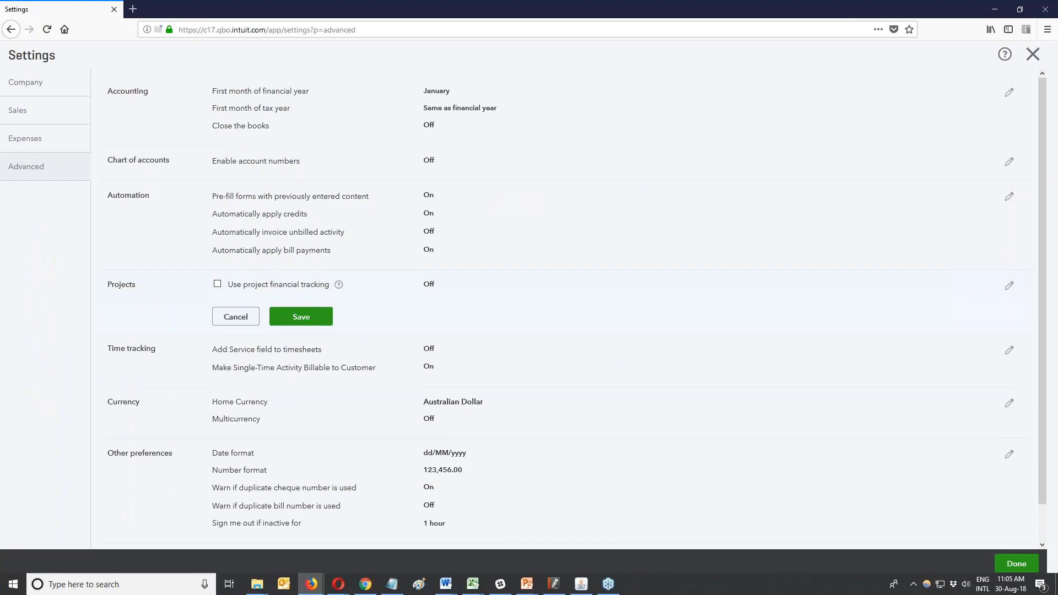
left_click(217, 284)
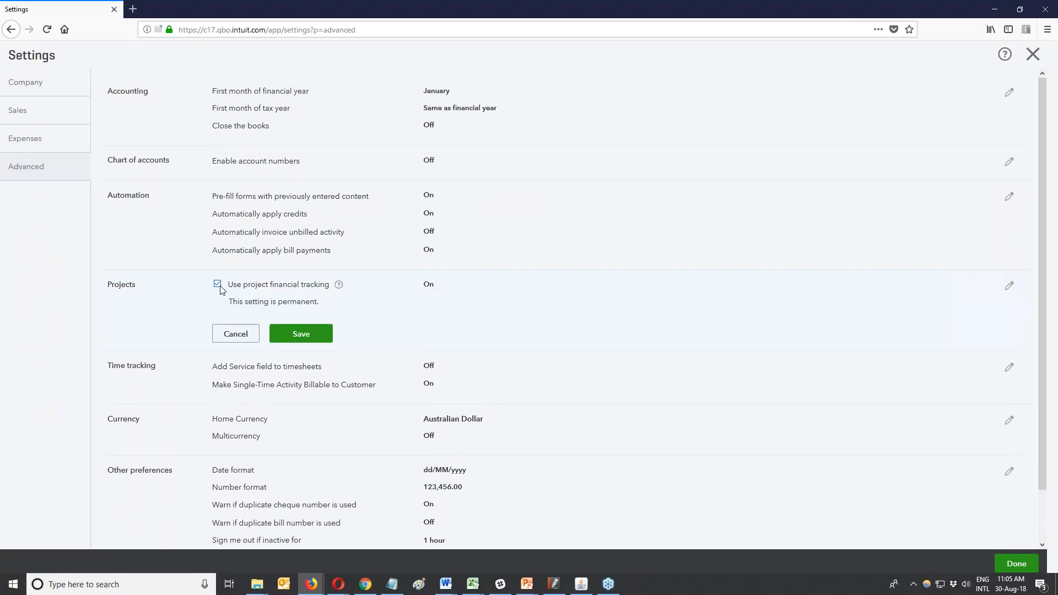
left_click(309, 336)
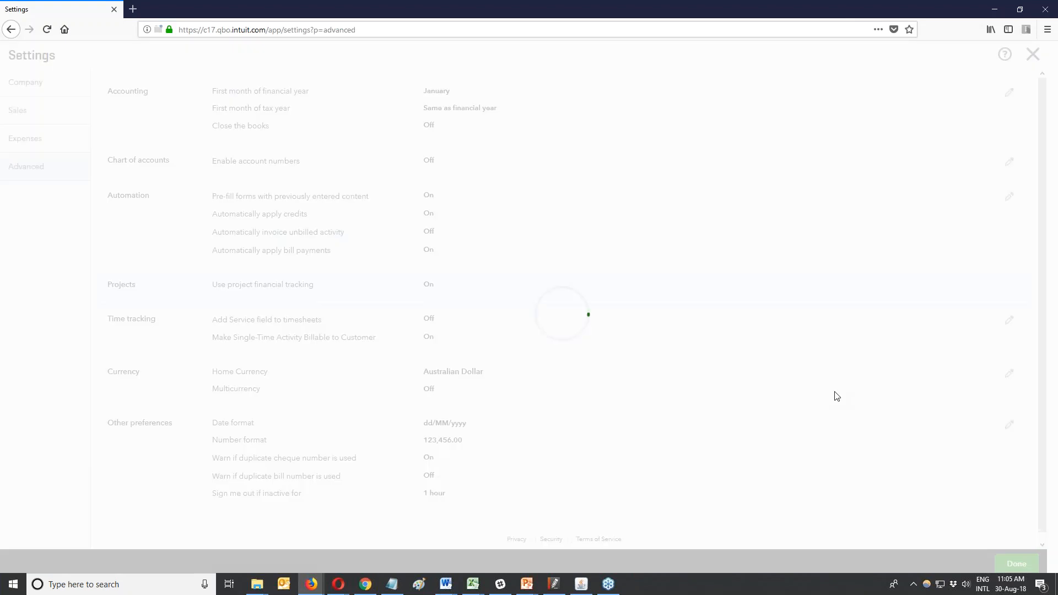
left_click(1011, 561)
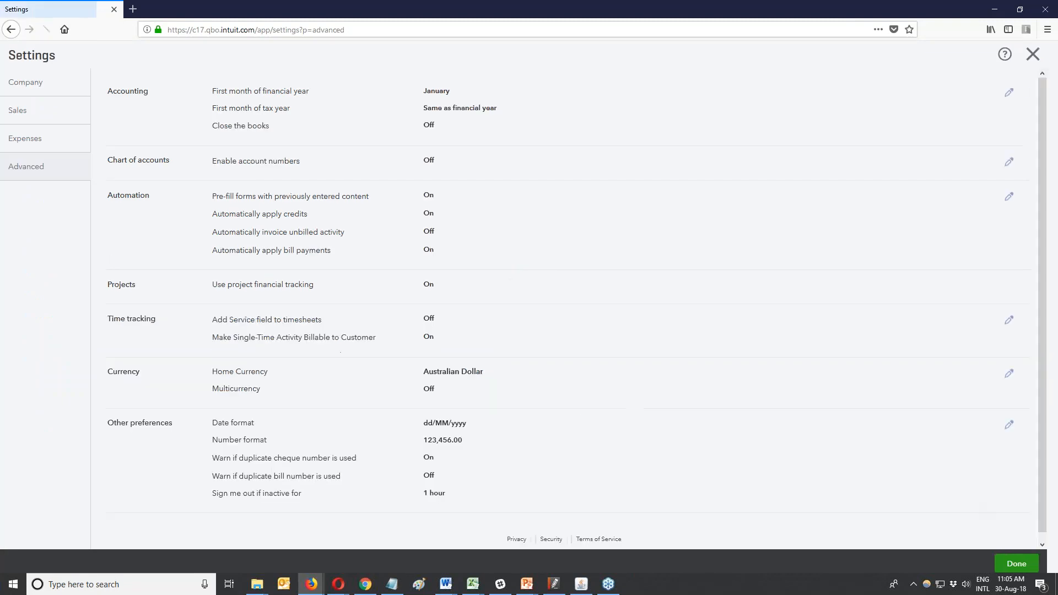
left_click(1038, 59)
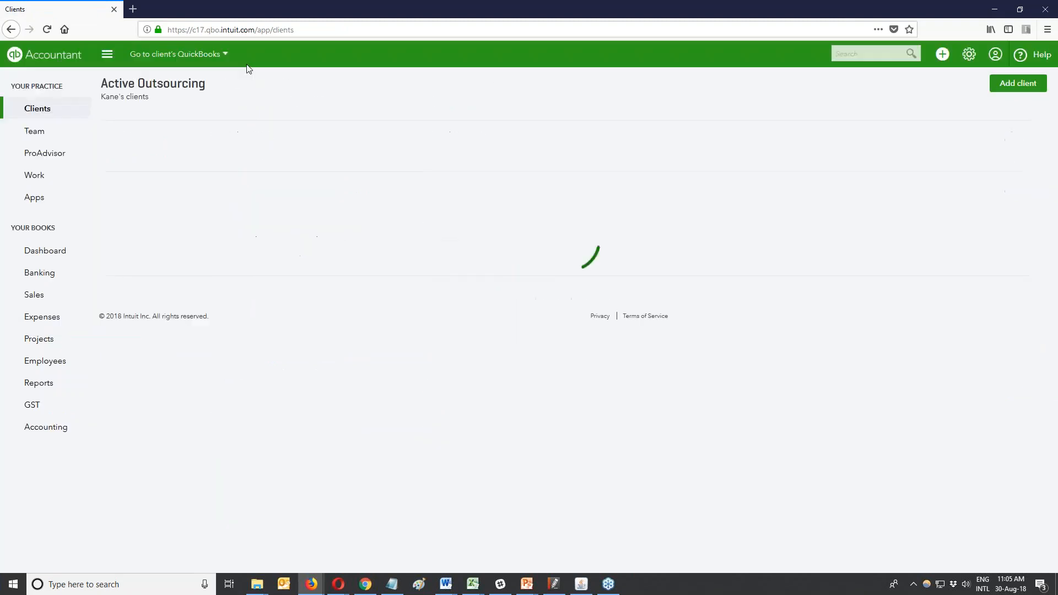
Open the Work board and switch on the From QuickBooks toggle.
left_click(42, 182)
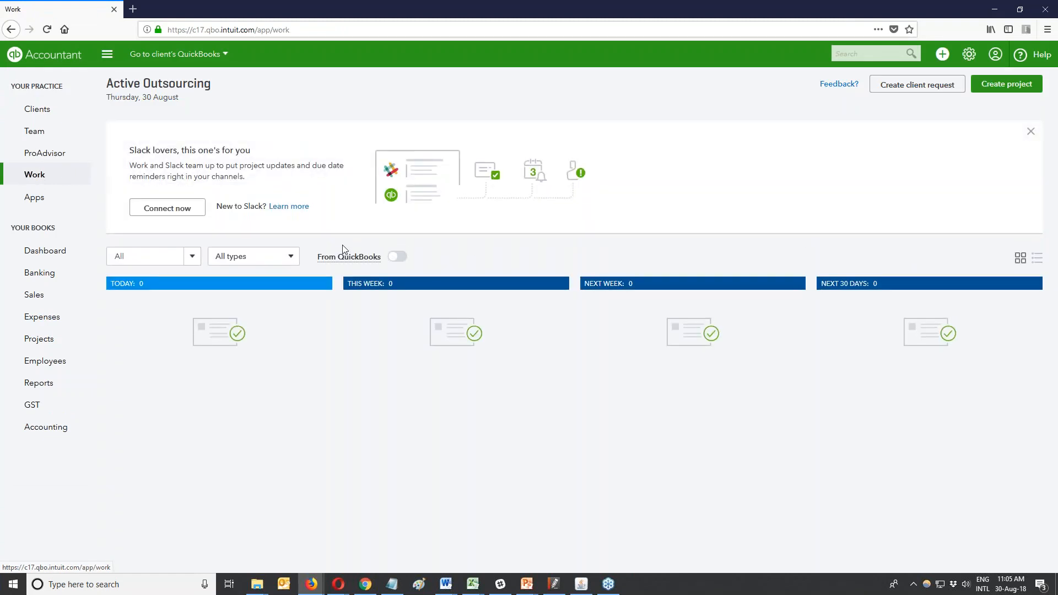
left_click(398, 257)
left_click(399, 258)
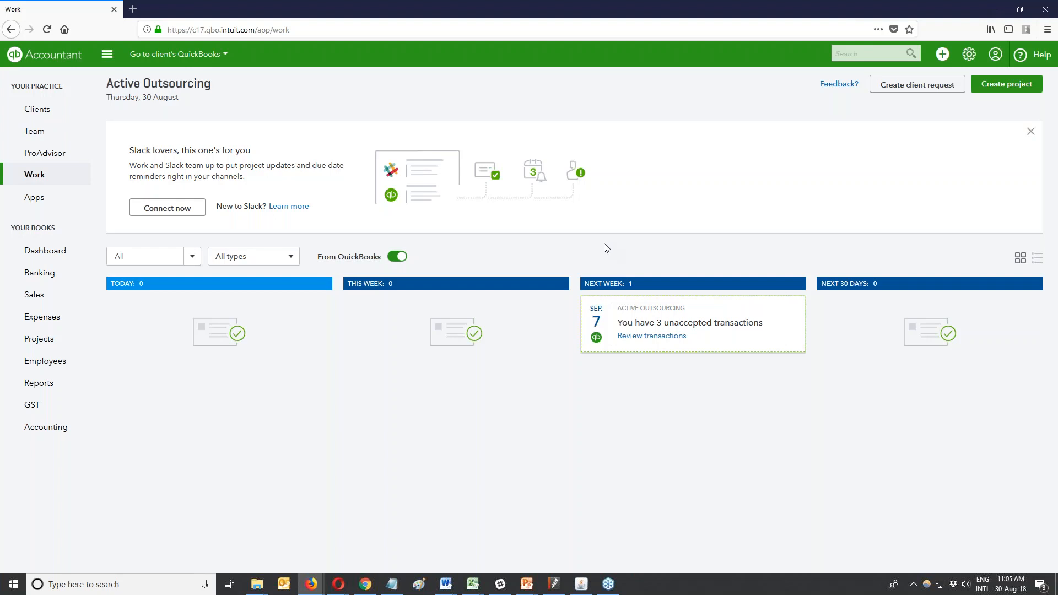
Look at the work type choices, list view and due date range, then return to grid view.
left_click(265, 262)
left_click(525, 251)
left_click(194, 258)
left_click(195, 258)
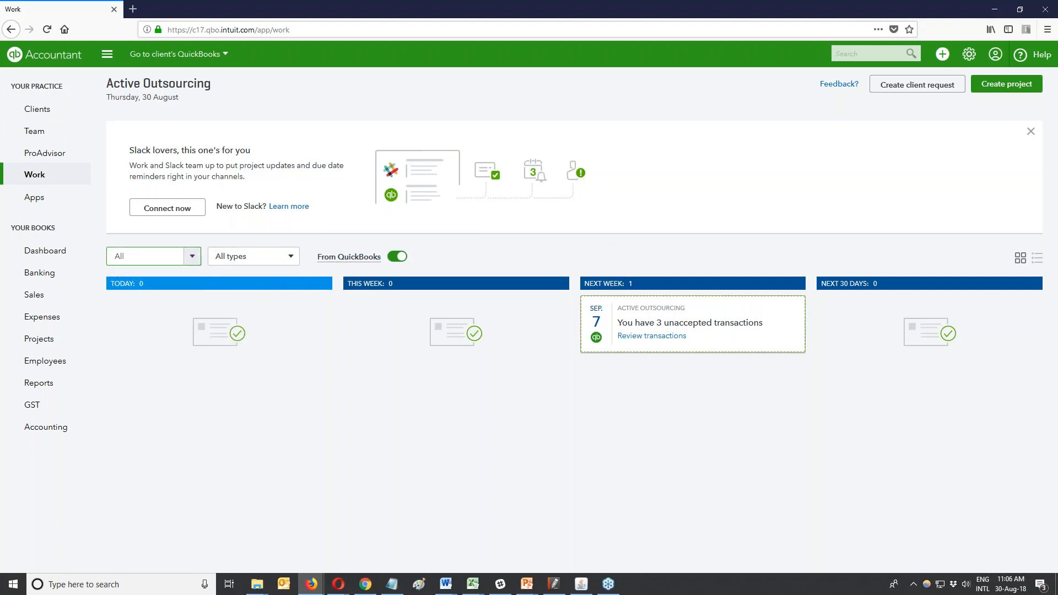
left_click(1036, 258)
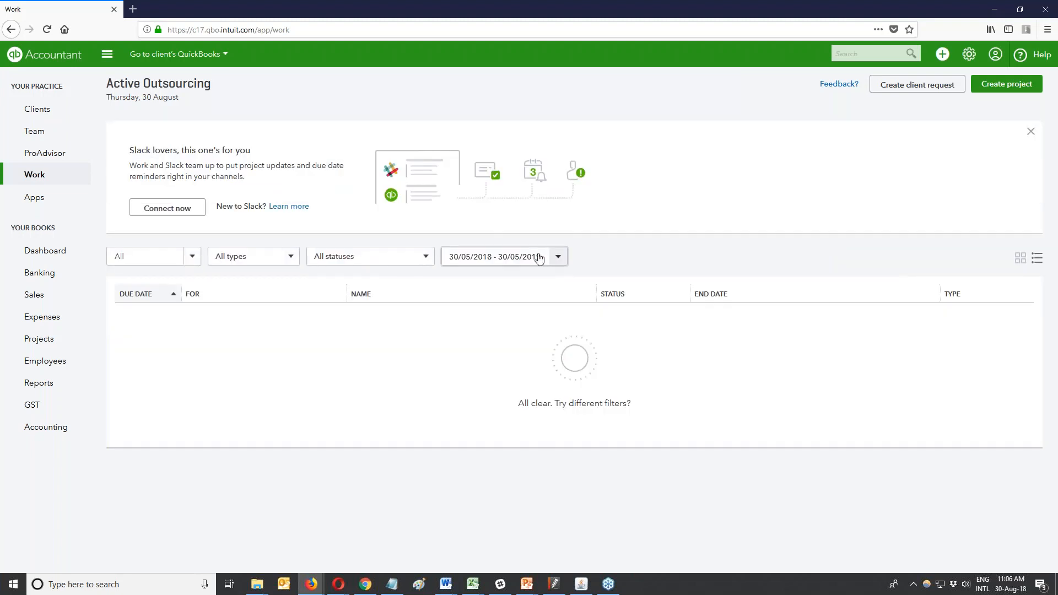
left_click(558, 259)
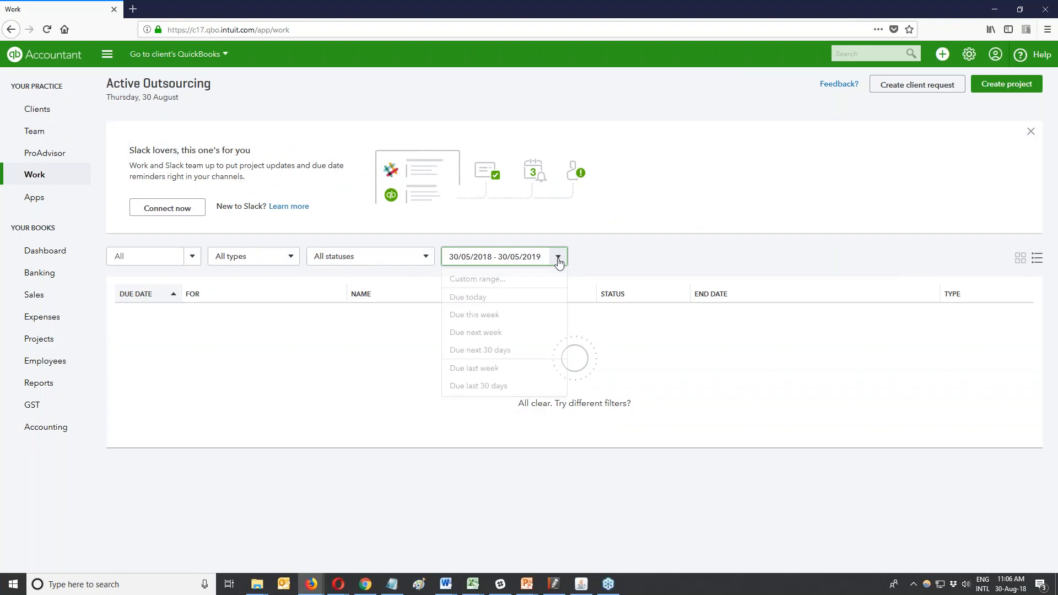
left_click(1019, 259)
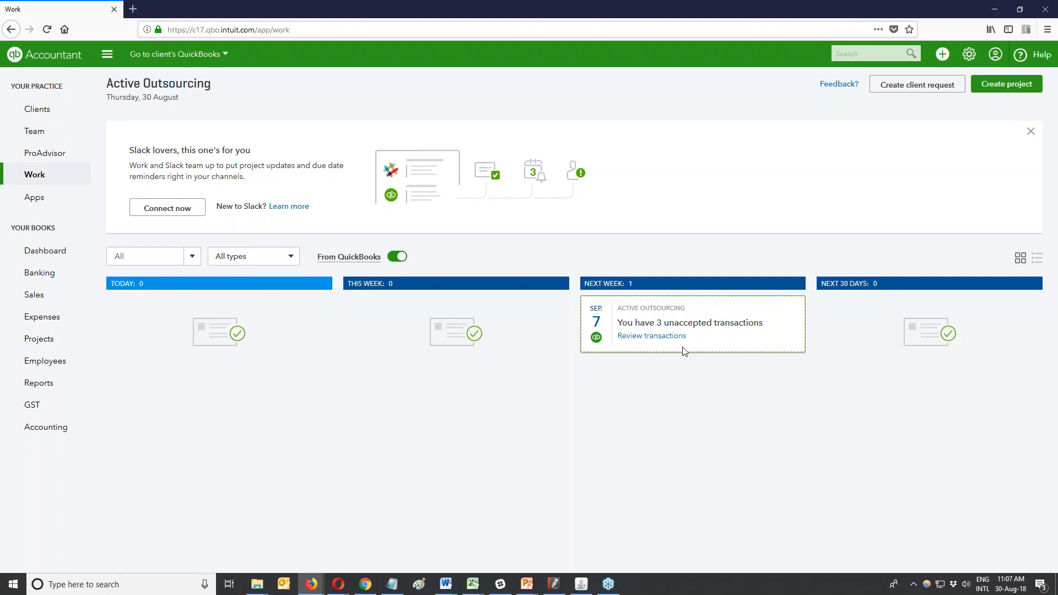
Start a customer import from the Import Data page.
left_click(968, 55)
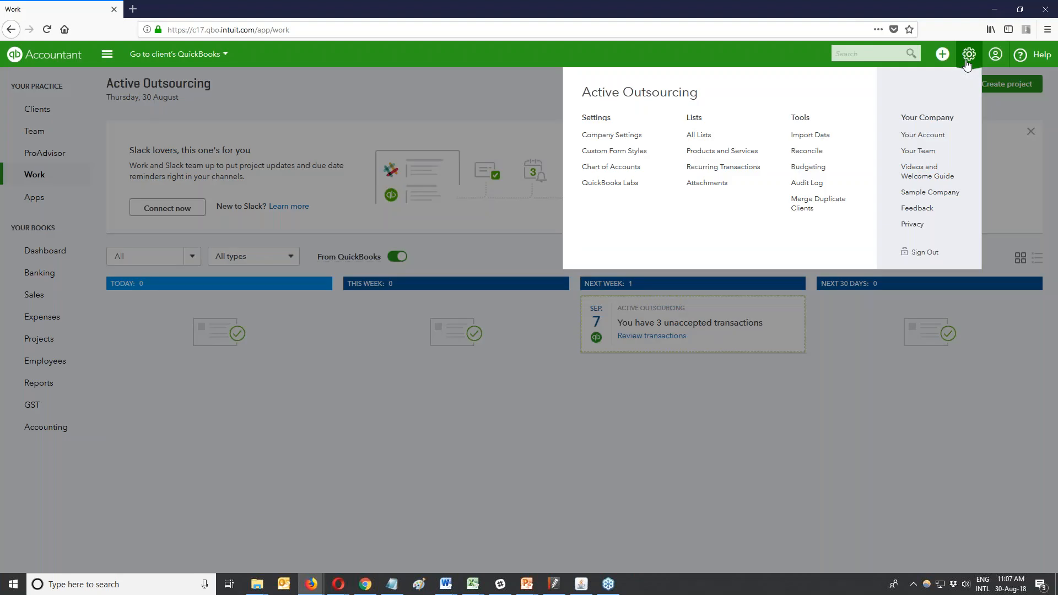
left_click(810, 135)
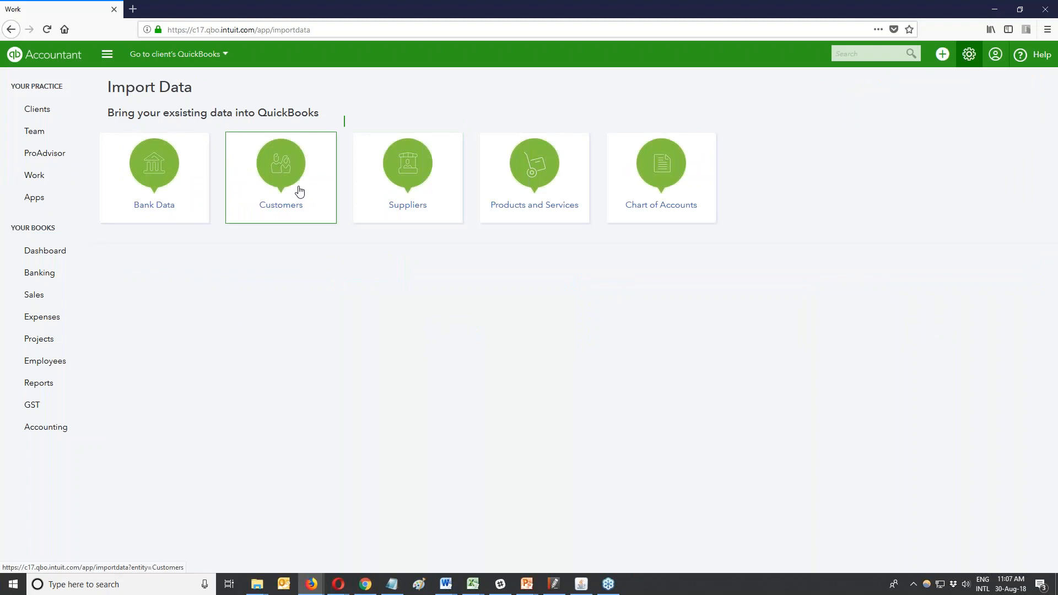
left_click(300, 191)
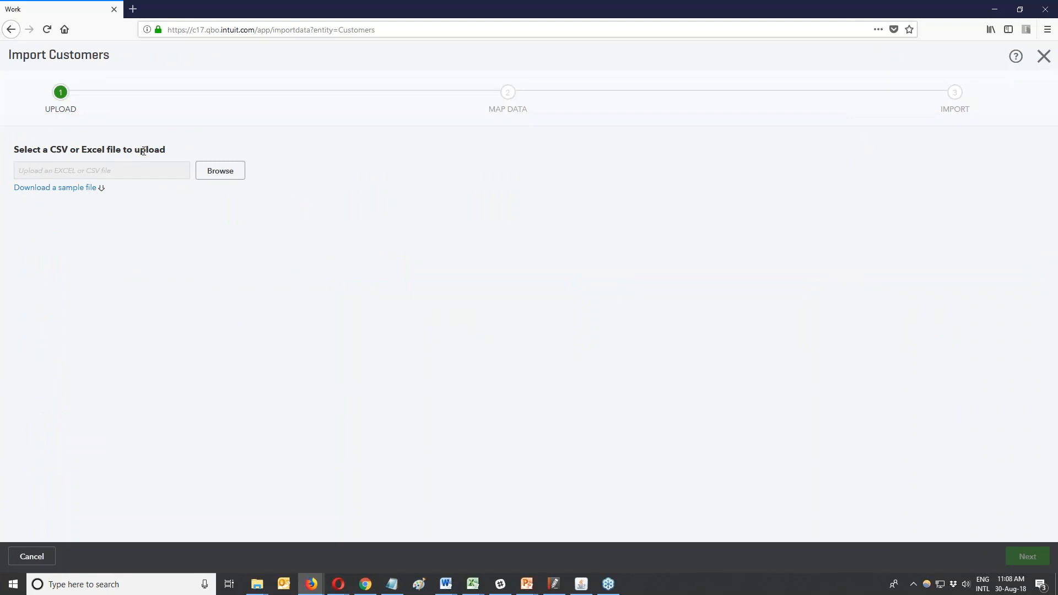
Upload QuickBooks_Online_Customer_Sample_File.xls from Dropbox > INTUIT and continue to field mapping.
mouse_move(261, 593)
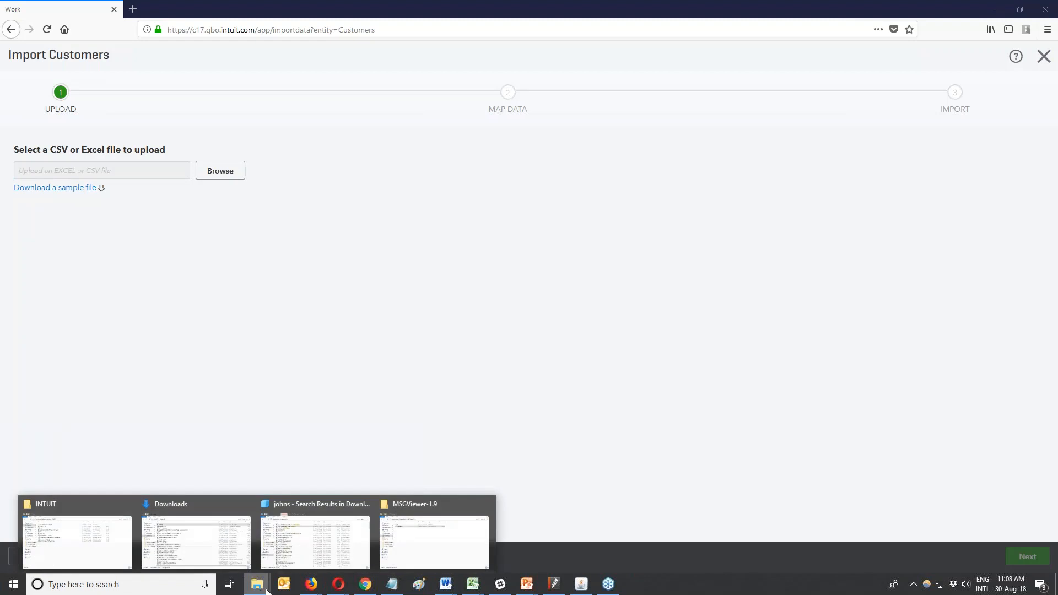
left_click(221, 171)
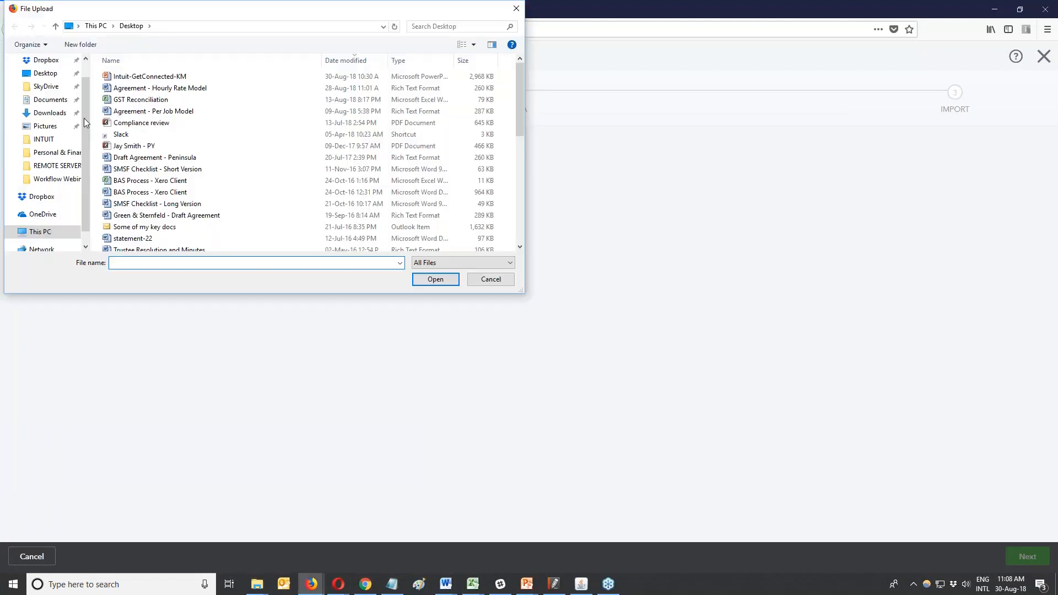
left_click(51, 61)
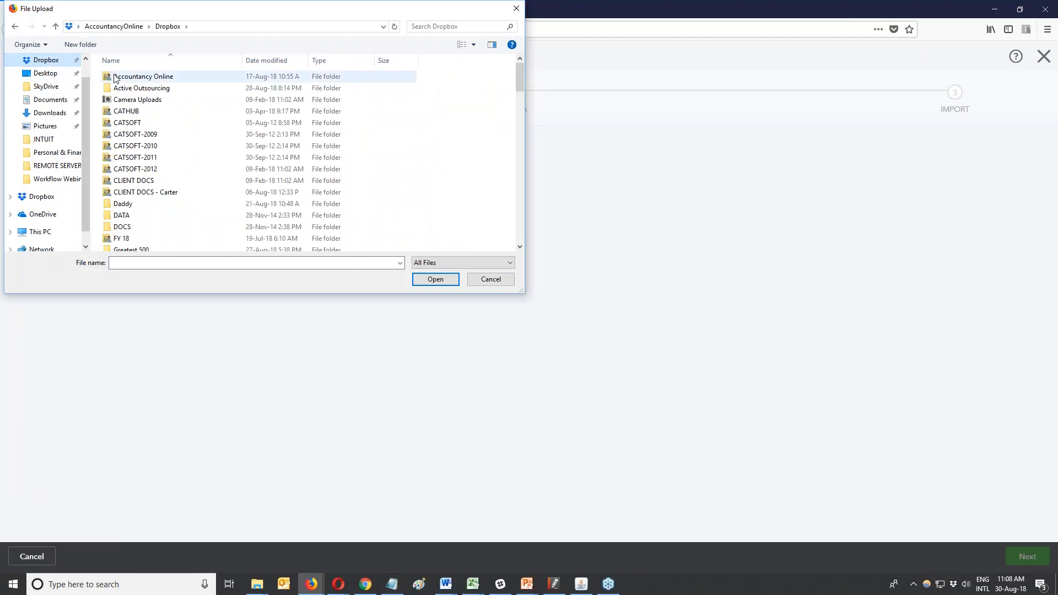
scroll(175, 185, "down", 1)
scroll(165, 193, "down", 1)
double_click(133, 210)
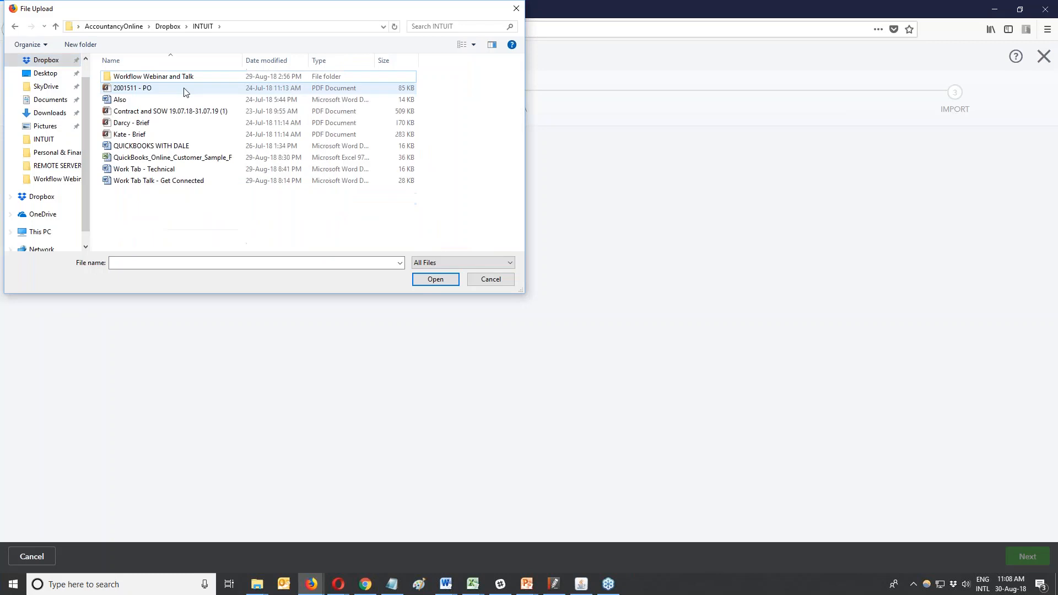
left_click(157, 159)
double_click(157, 160)
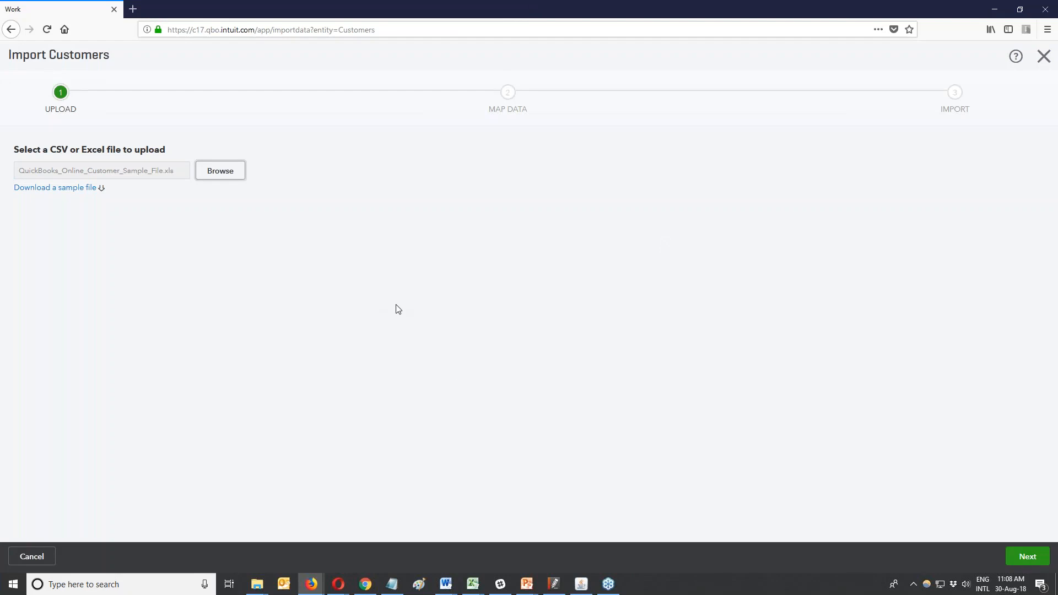
left_click(1022, 558)
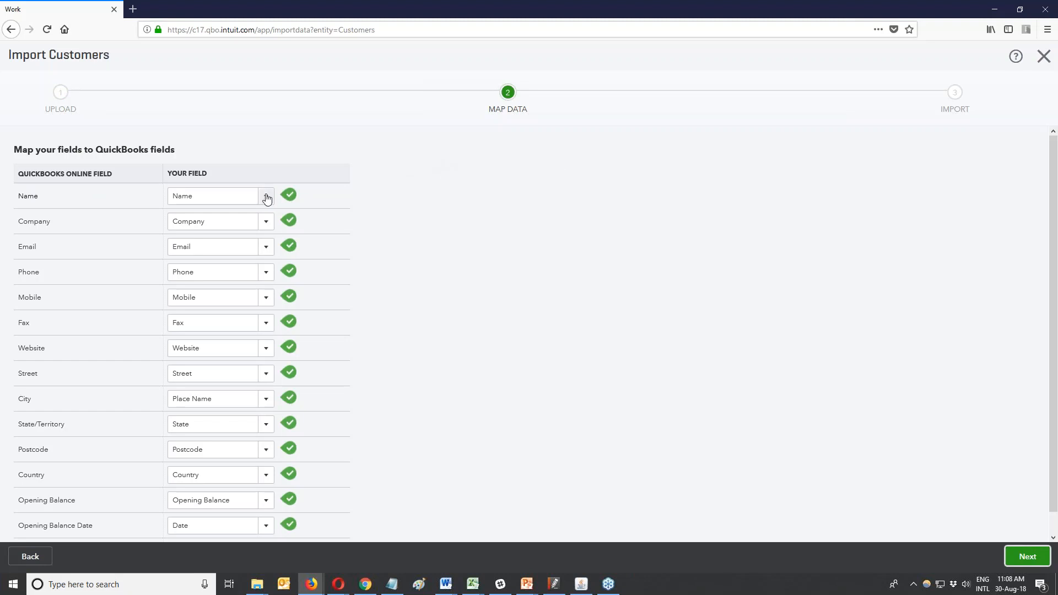
Review the field mapping and leave ABN set to No Match.
scroll(276, 283, "down", 1)
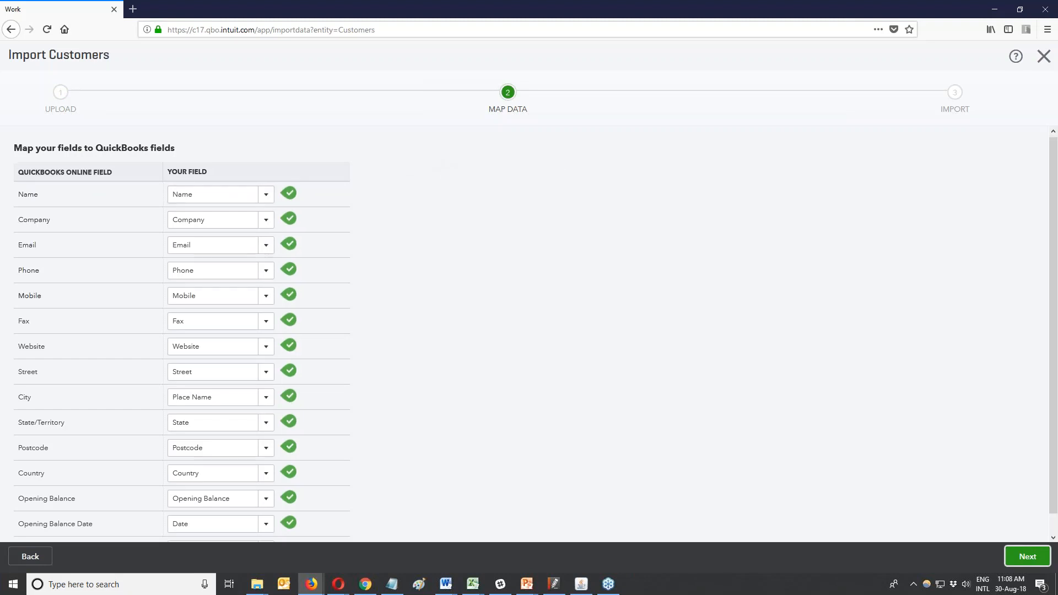
scroll(268, 291, "down", 1)
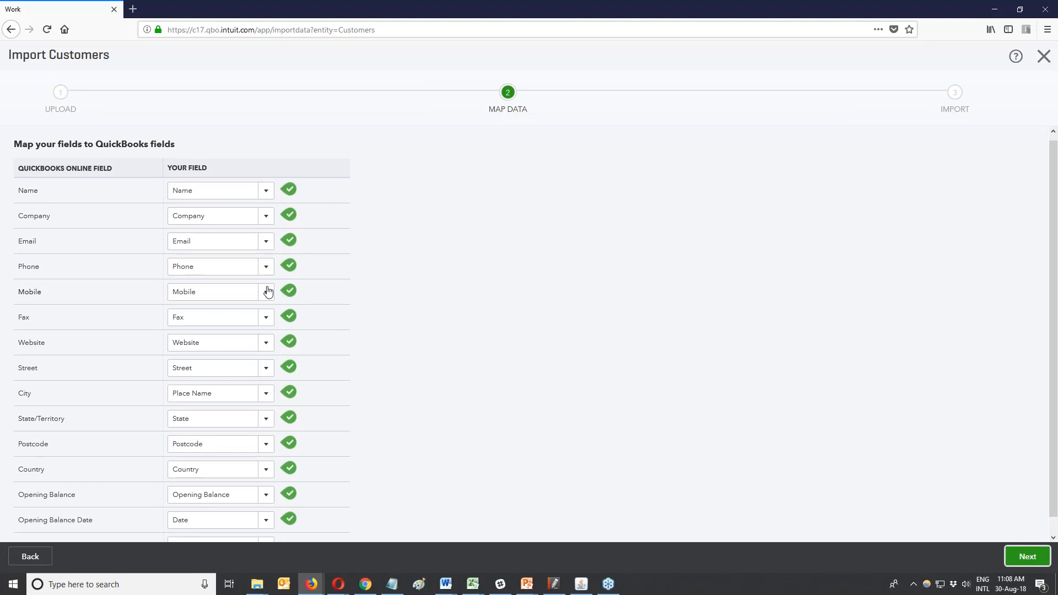
scroll(268, 292, "down", 1)
scroll(267, 291, "down", 1)
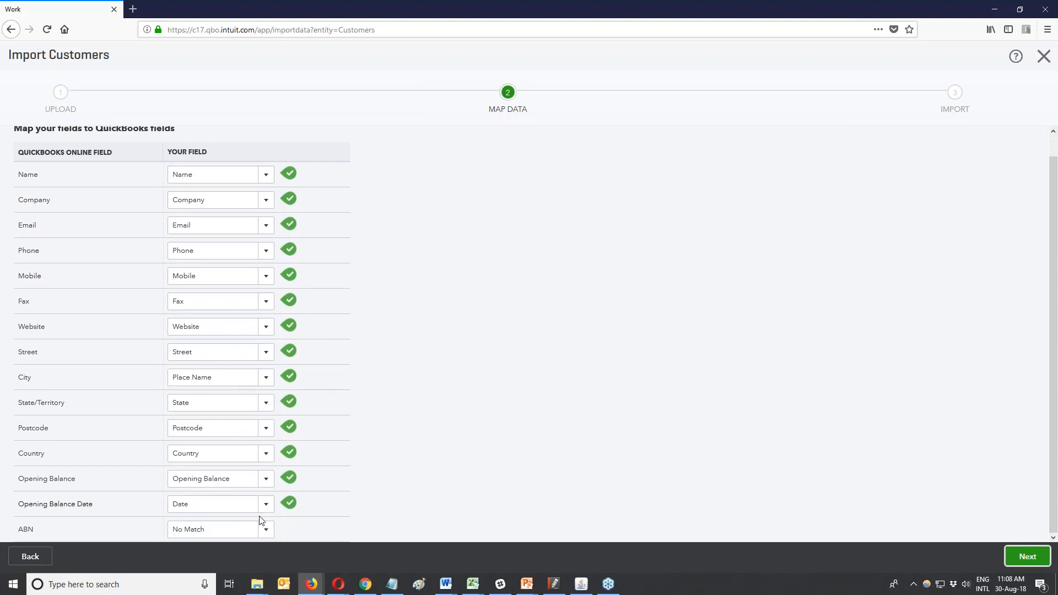
left_click(266, 530)
left_click_drag(267, 422, 295, 402)
left_click(414, 395)
Import all 9 customers and go to the Clients list.
left_click(1027, 558)
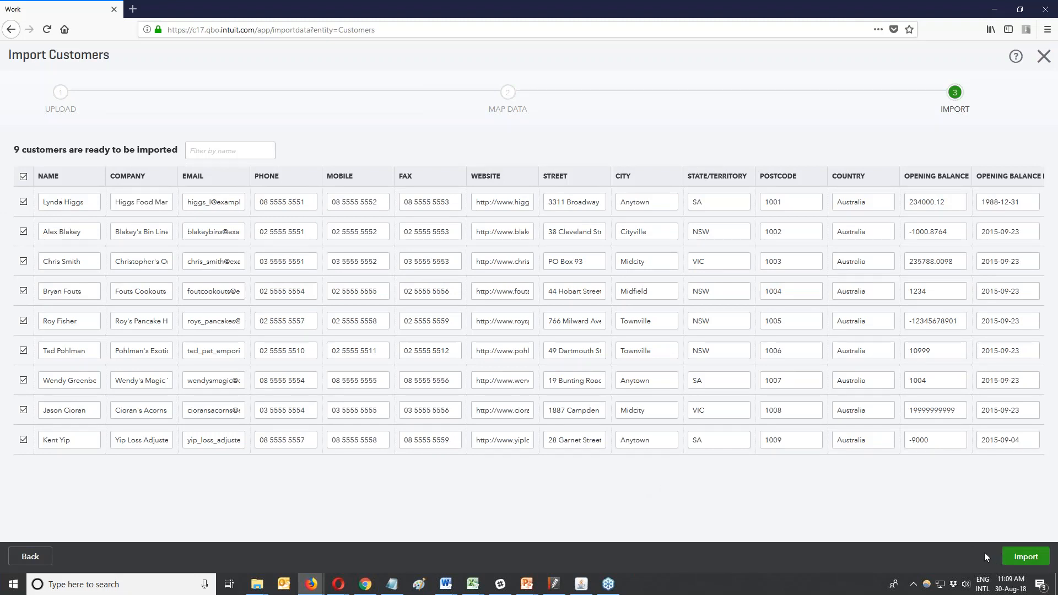
left_click(1018, 557)
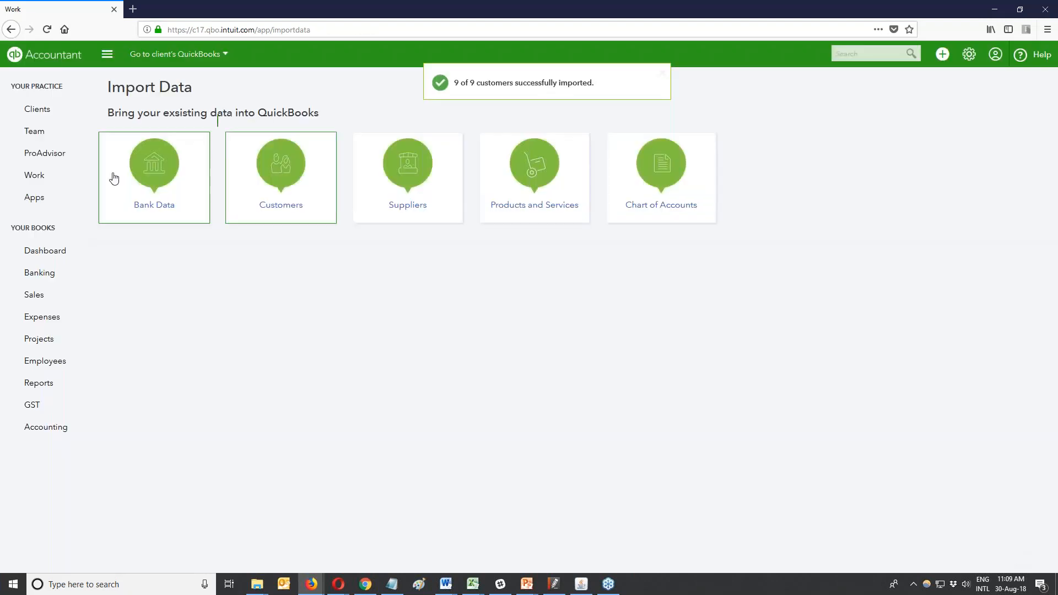
left_click(37, 113)
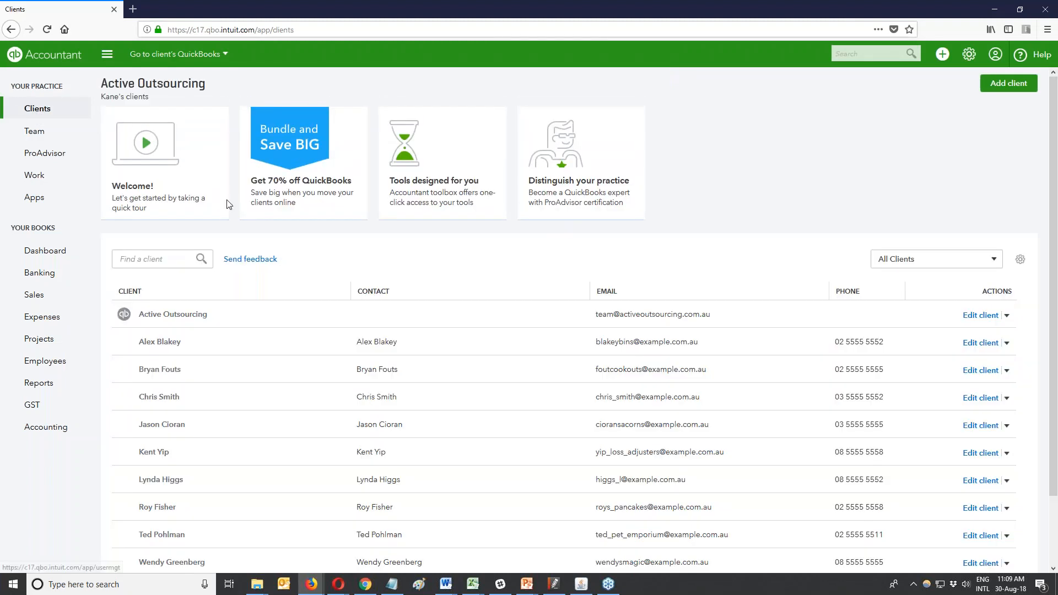
scroll(504, 300, "down", 3)
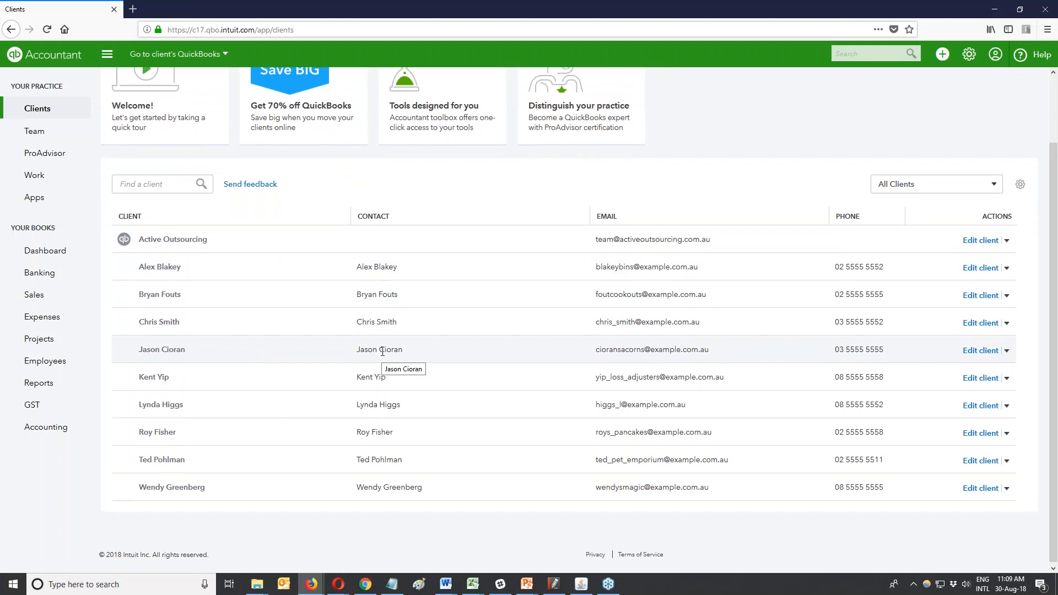
scroll(382, 351, "up", 2)
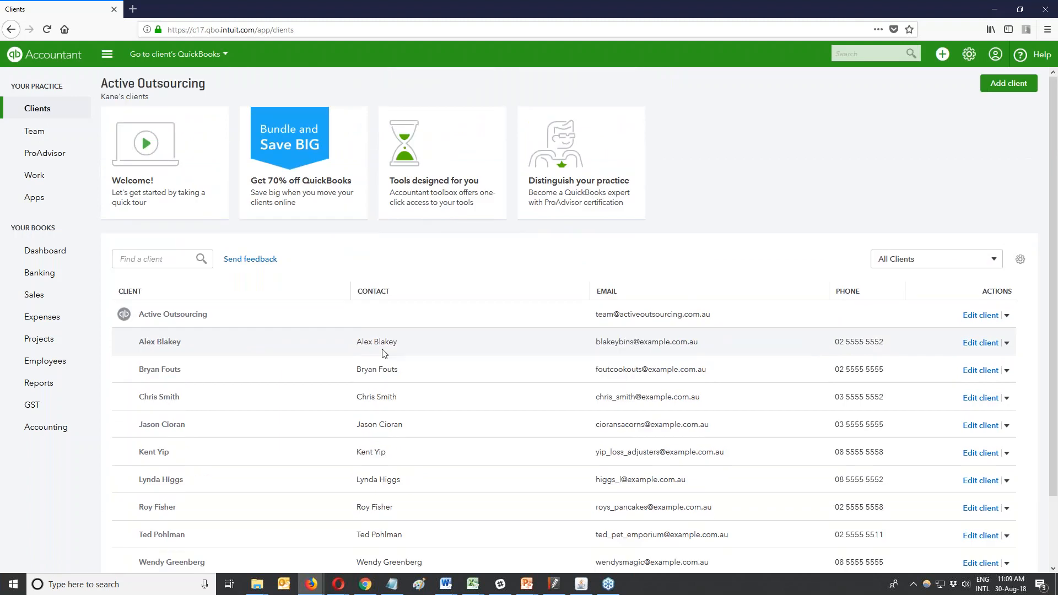
scroll(384, 353, "down", 2)
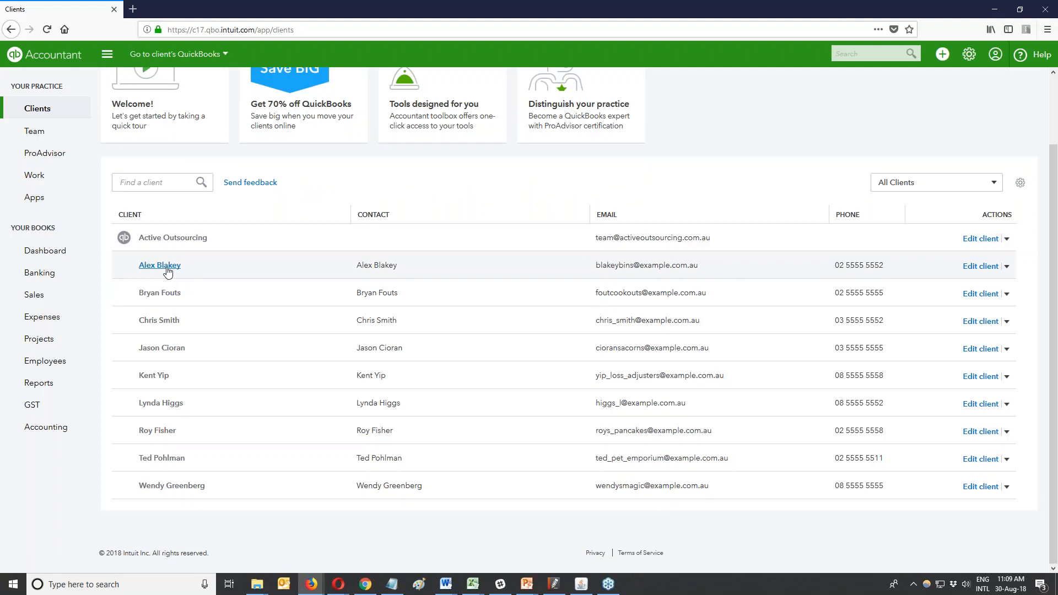
left_click(42, 177)
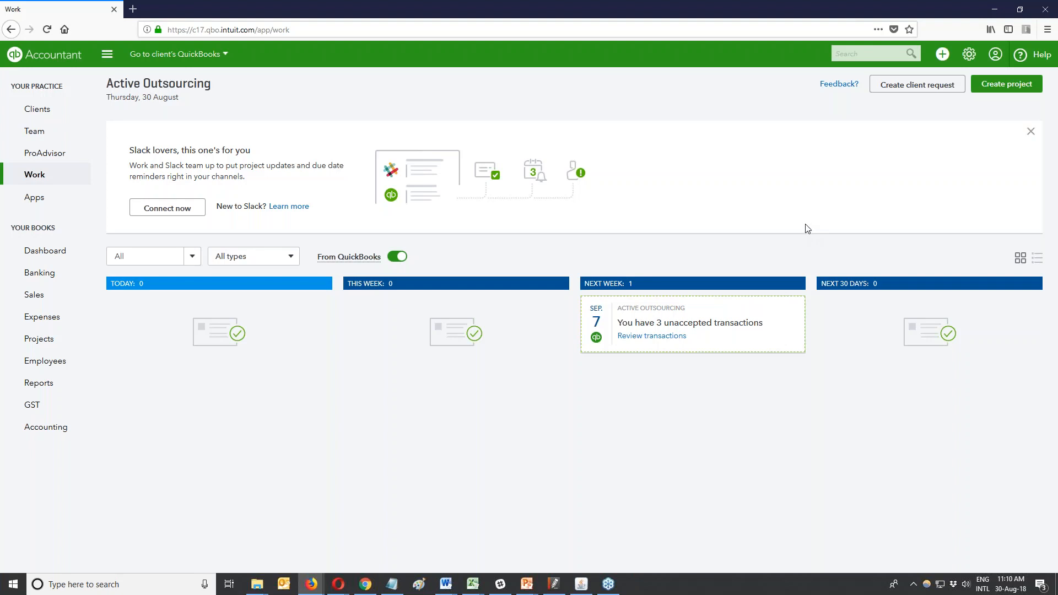
Create project 'Monthly IAS - PAYGW' for Active Outsourcing, due 21/09/2018.
left_click(1004, 87)
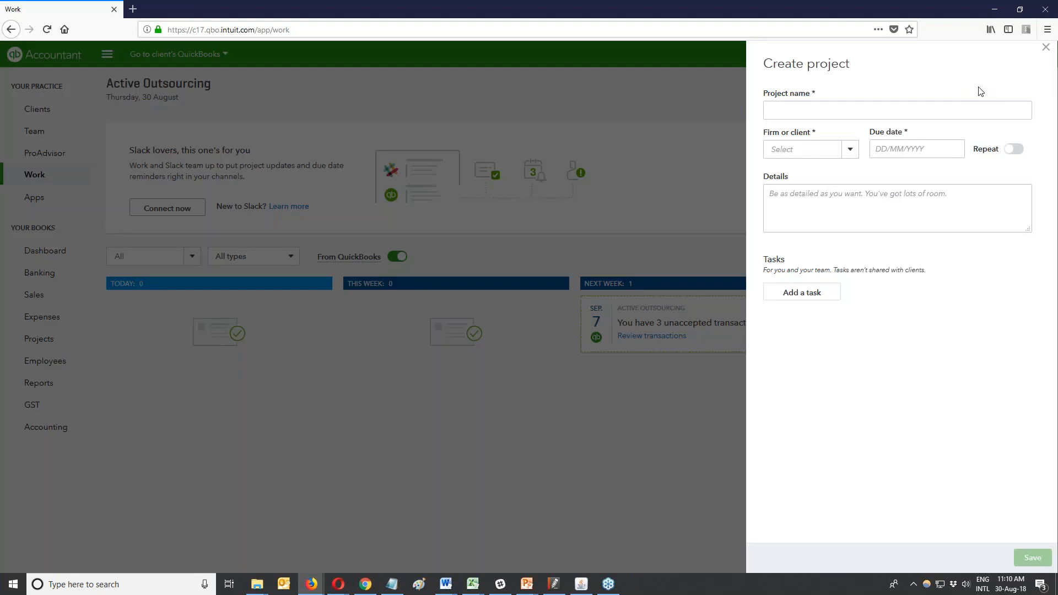
left_click(861, 113)
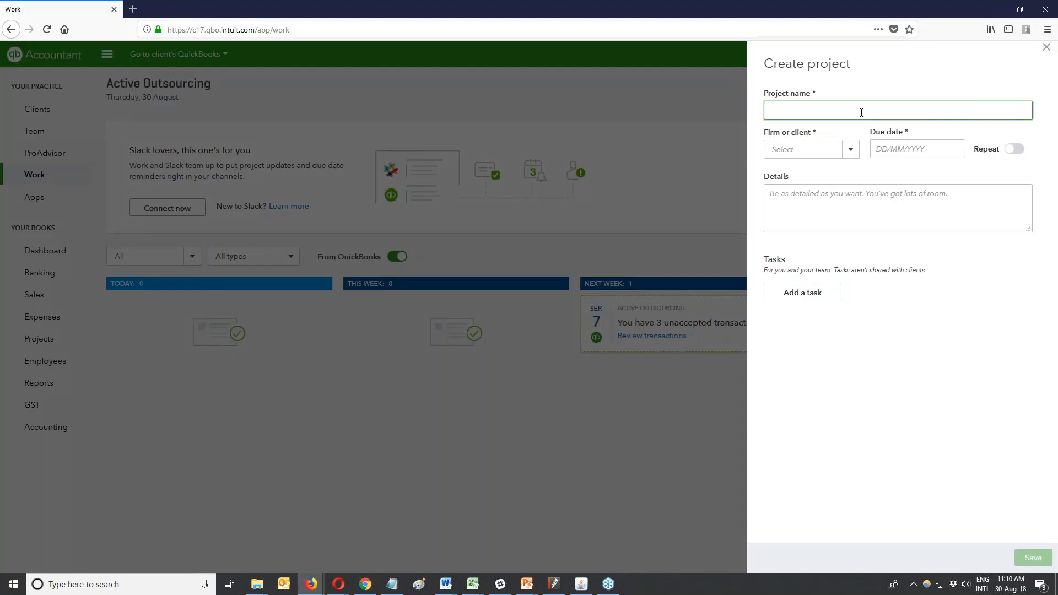
type("Monthly IAS - PAYGW")
left_click(850, 150)
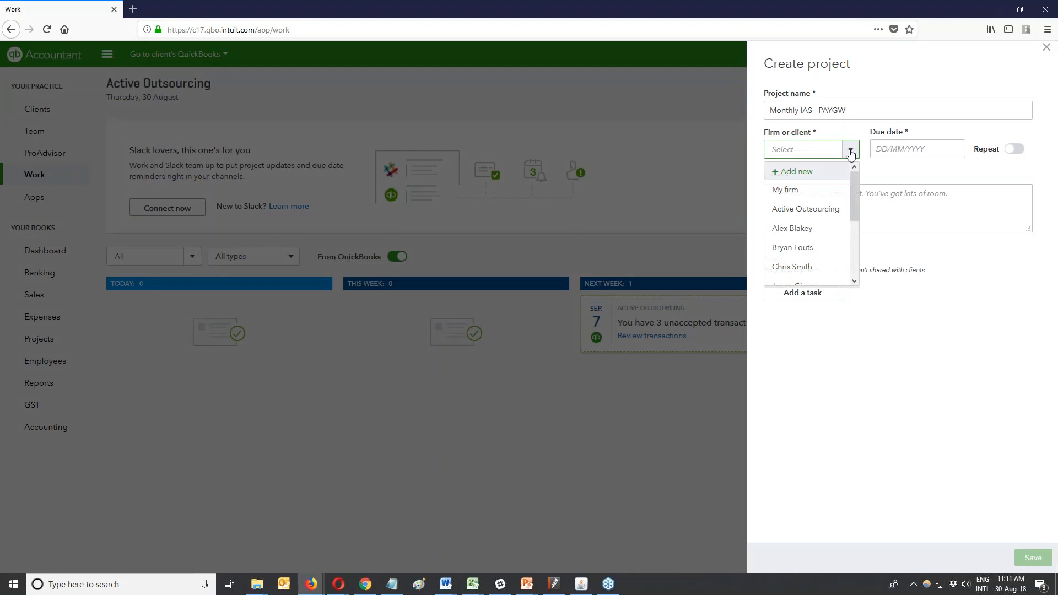
left_click_drag(855, 204, 854, 210)
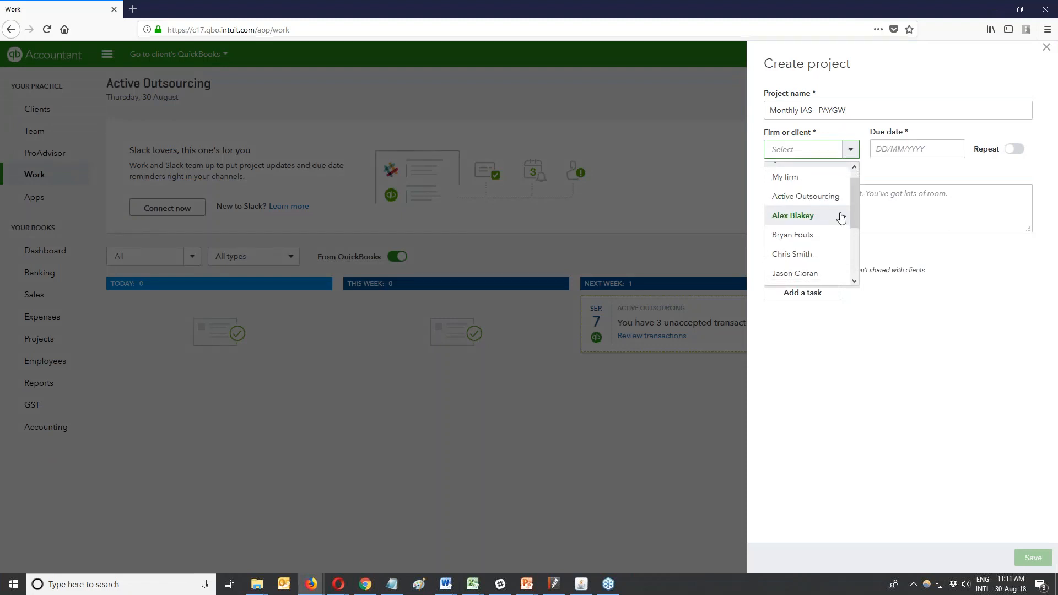
mouse_move(851, 211)
left_mouse_down()
mouse_move(852, 222)
mouse_move(852, 192)
left_mouse_up()
left_click(804, 204)
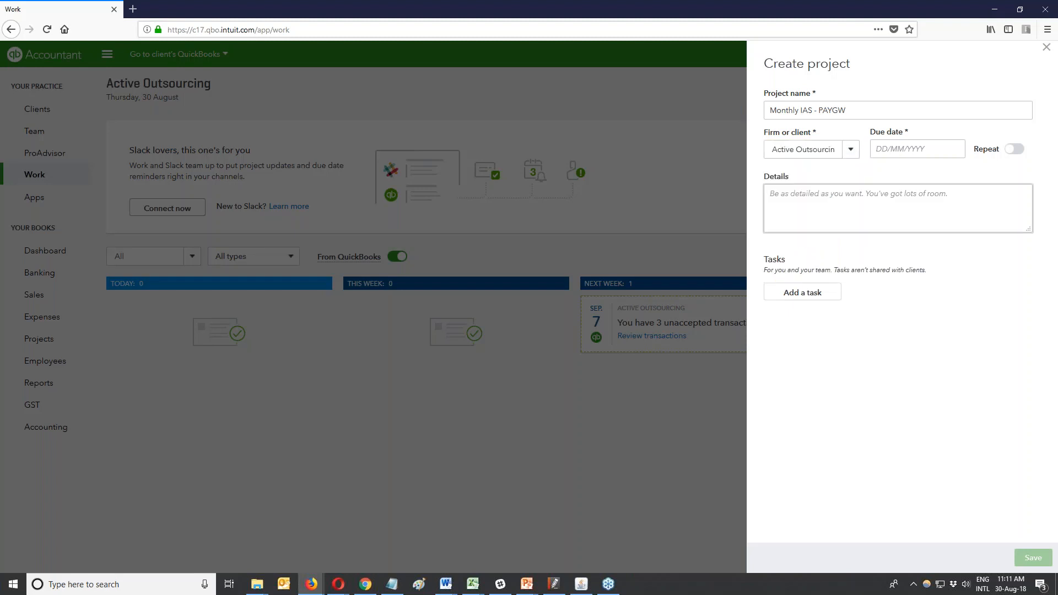
left_click(904, 150)
left_click(991, 177)
left_click(970, 245)
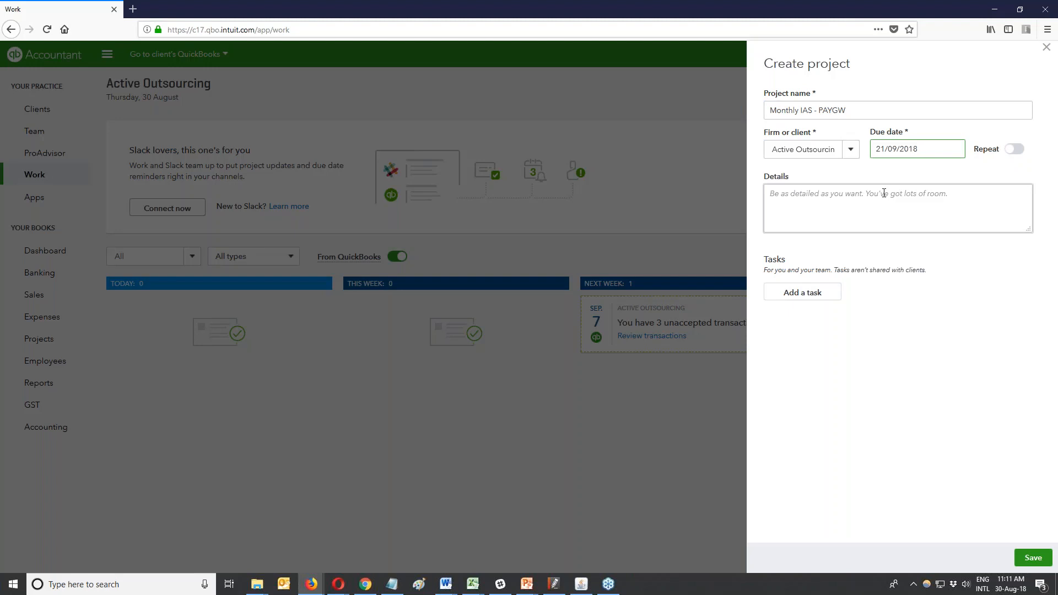
Turn on Repeat with Monthly frequency, ending Never.
left_click(1012, 152)
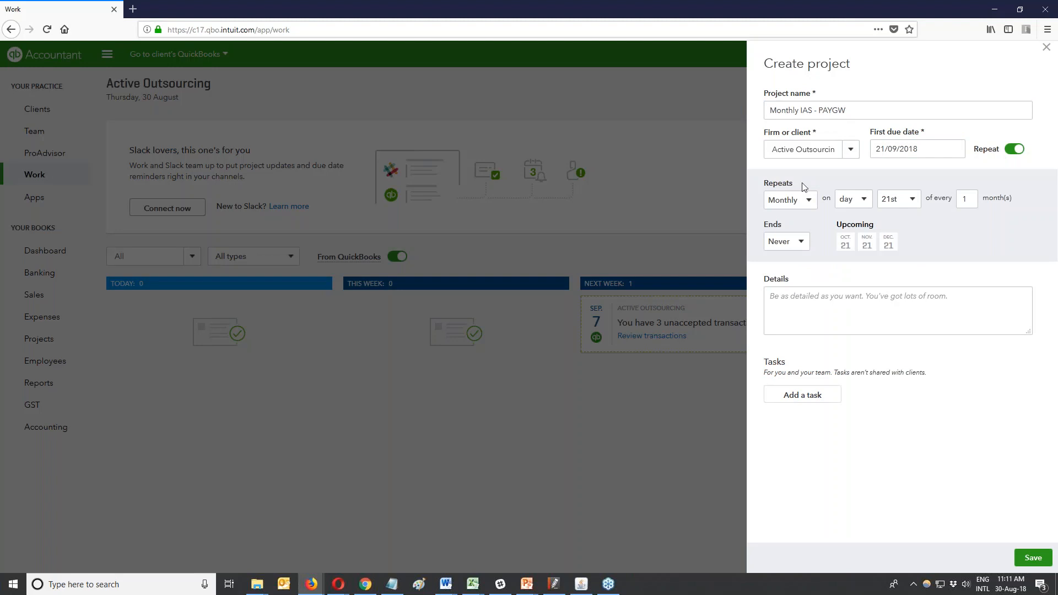
left_click(810, 204)
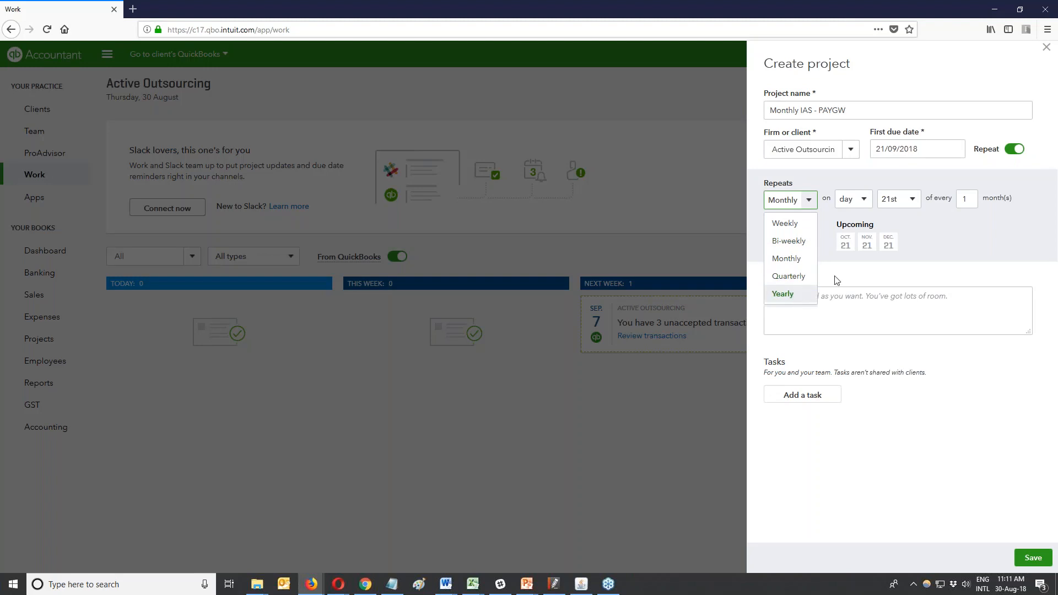
left_click(987, 239)
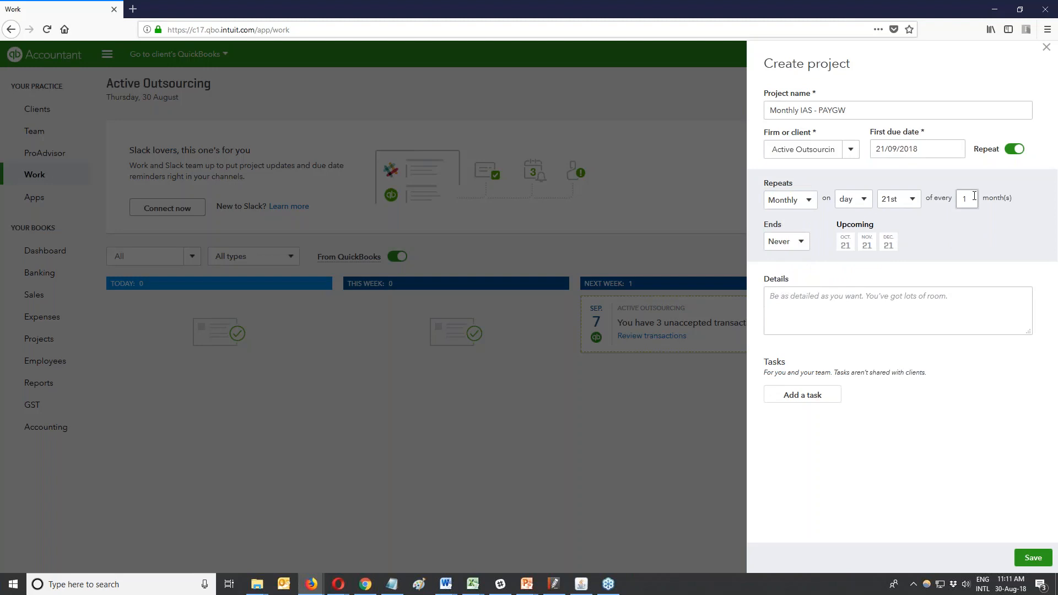
left_click(800, 242)
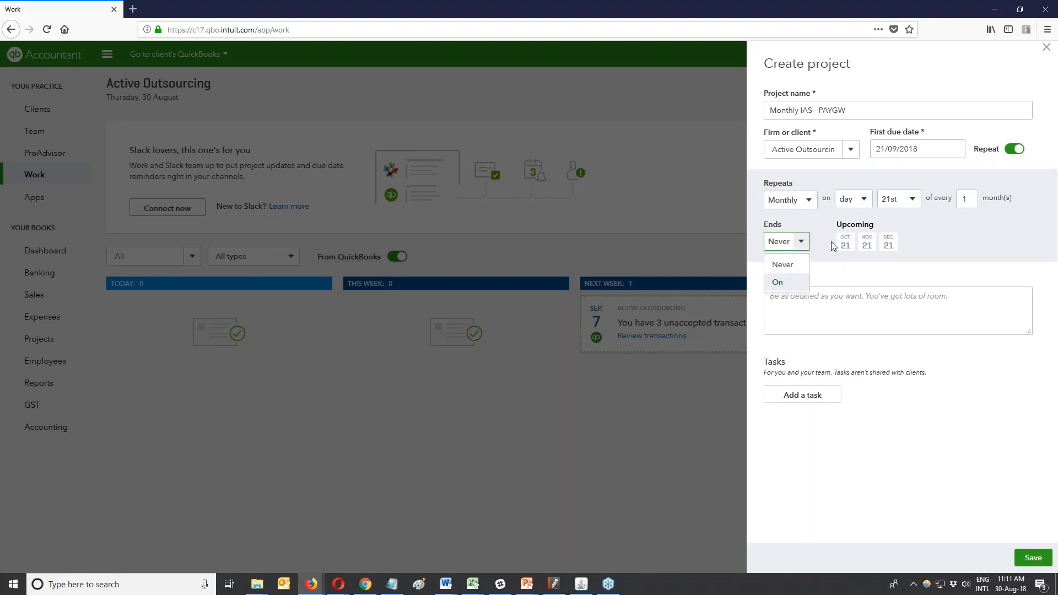
left_click(938, 223)
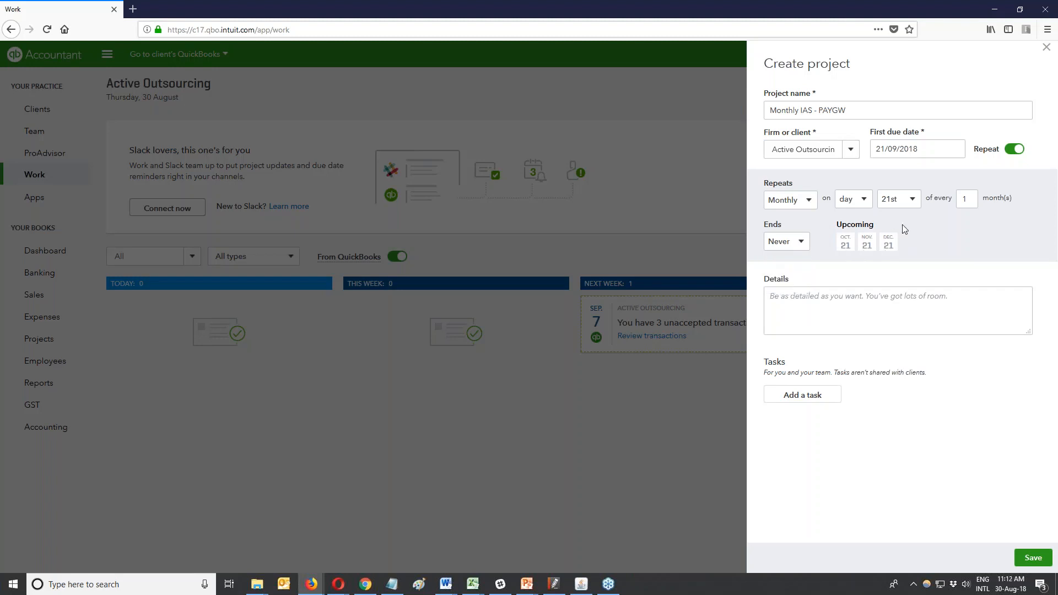
left_click(924, 148)
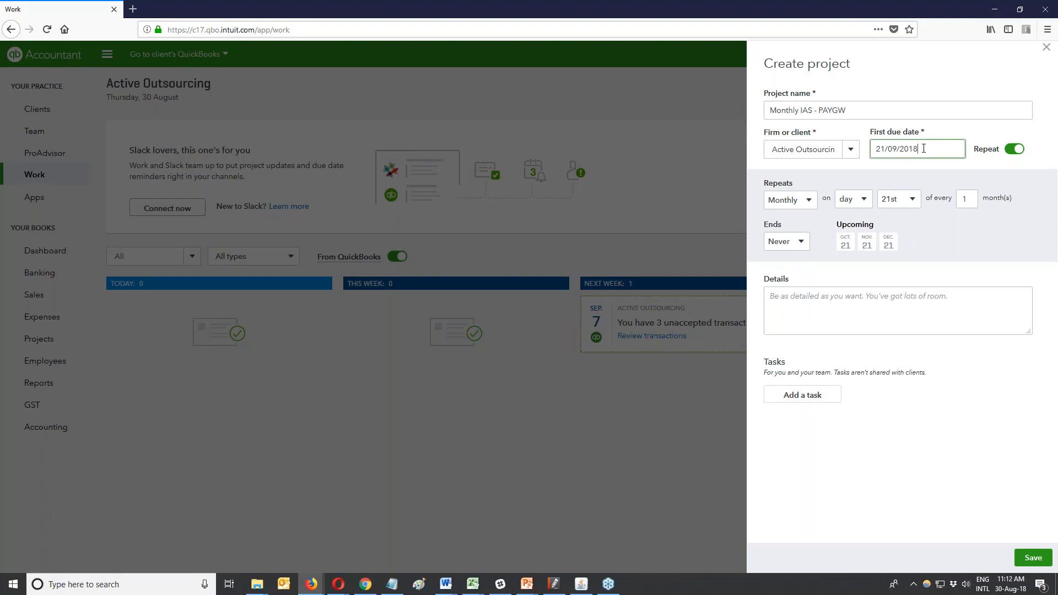
left_click(806, 217)
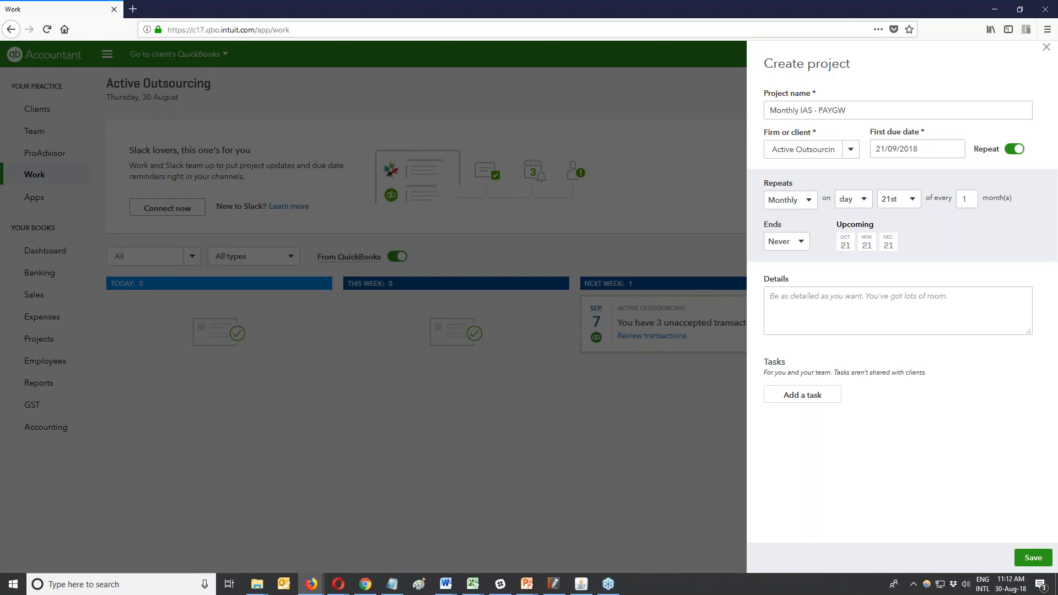
Set the monthly repeat day to the 14th, moving the first due date to 14/09/2018.
left_click(913, 200)
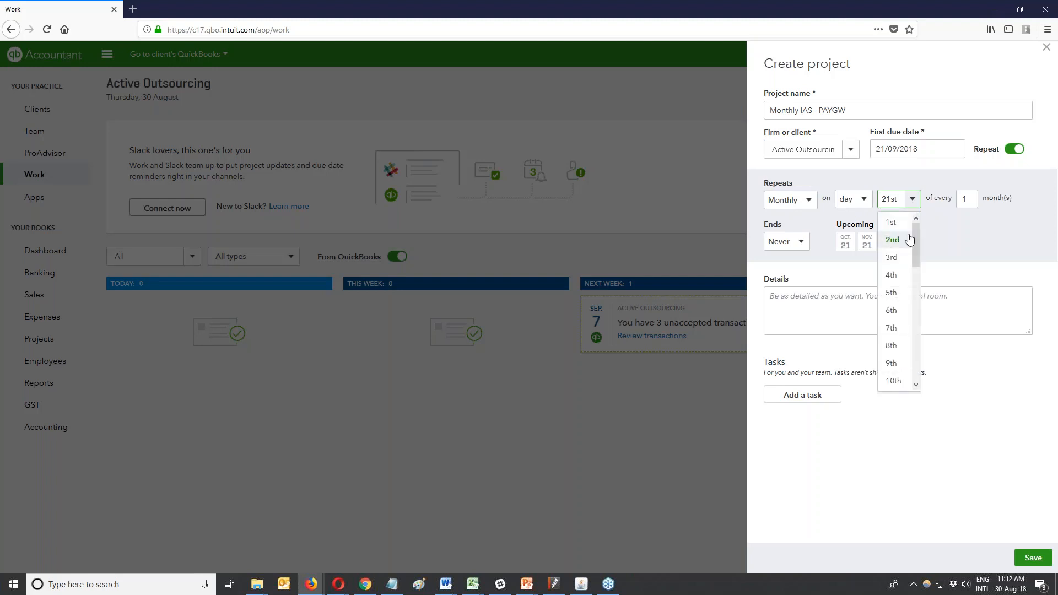
left_click_drag(917, 244, 917, 308)
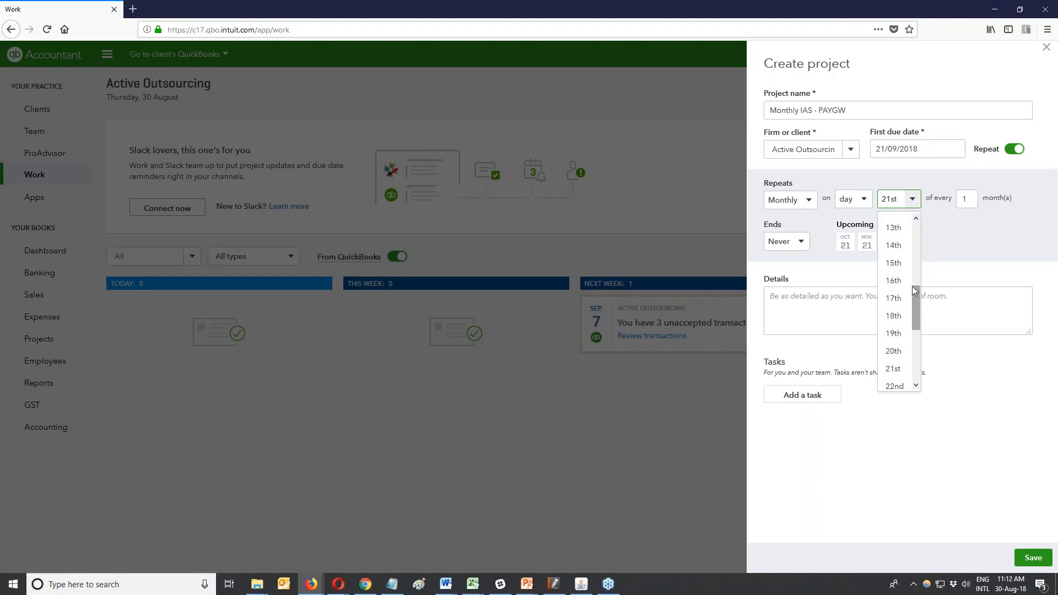
left_click(898, 248)
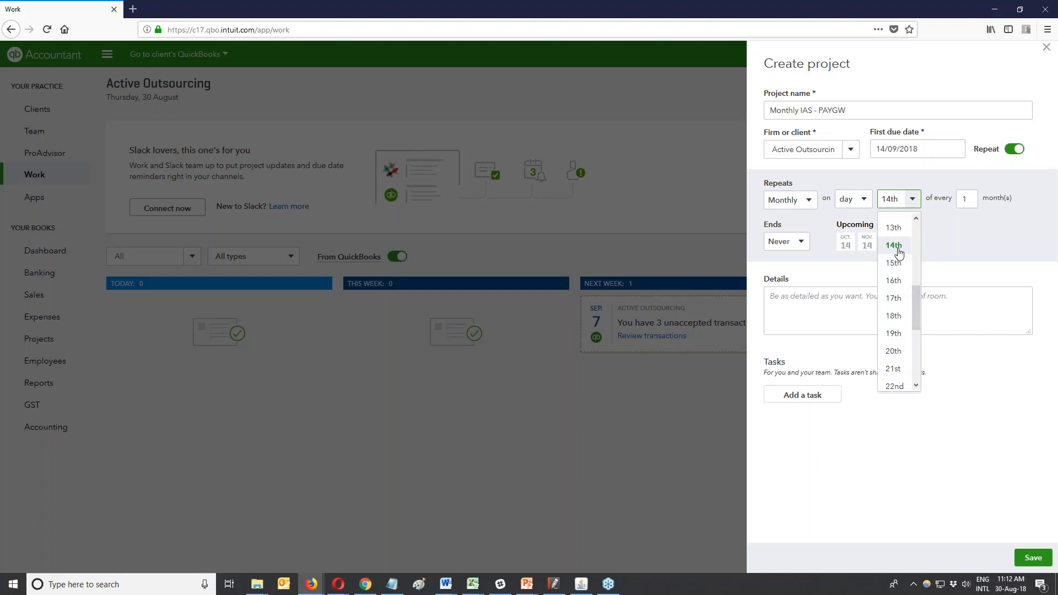
left_click(897, 249)
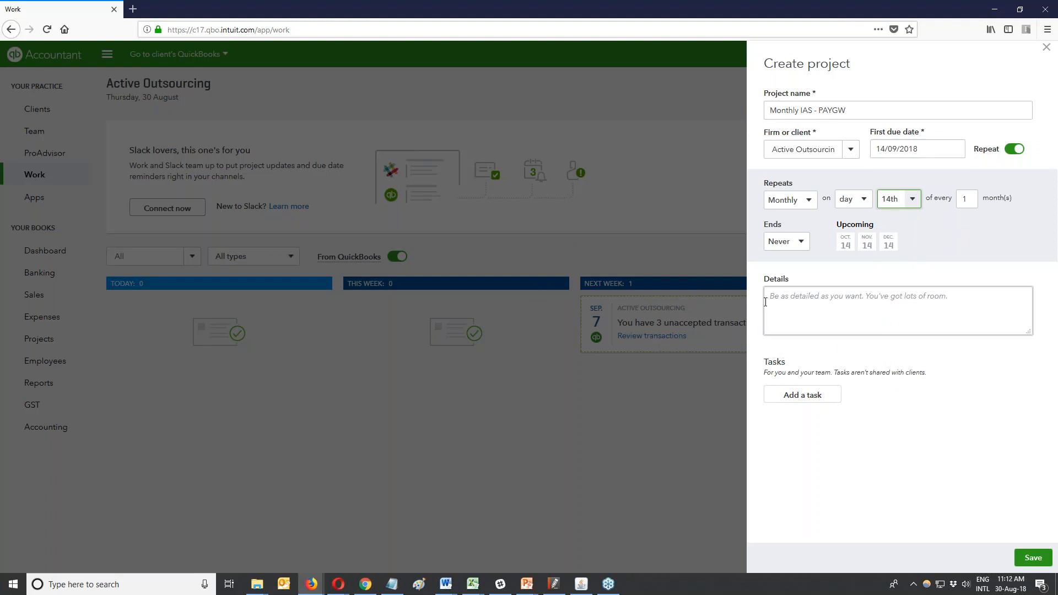
Save Monthly IAS - PAYGW and choose to duplicate it.
left_click(1032, 560)
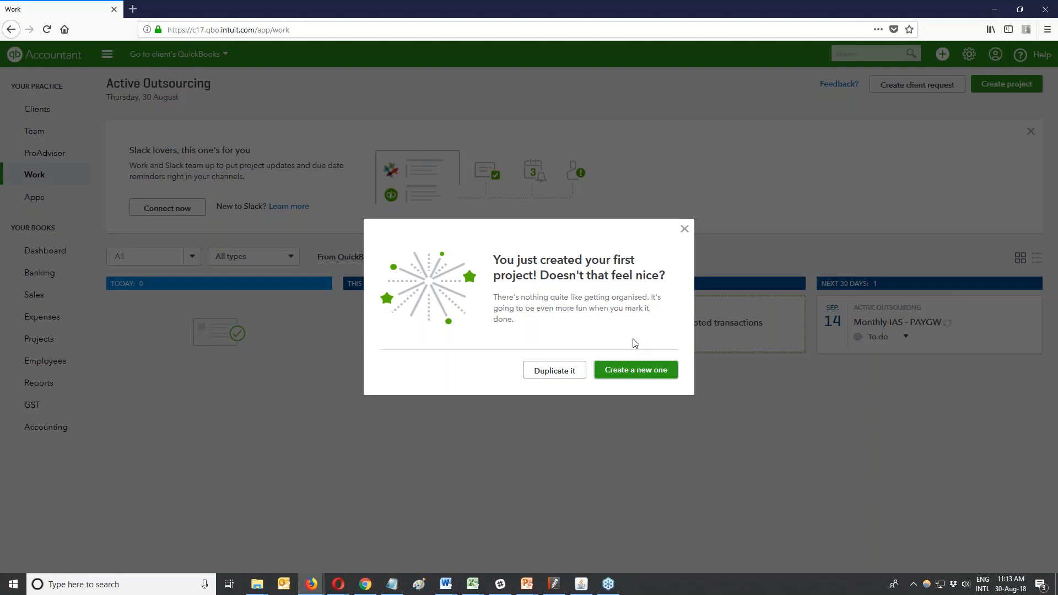
left_click(559, 370)
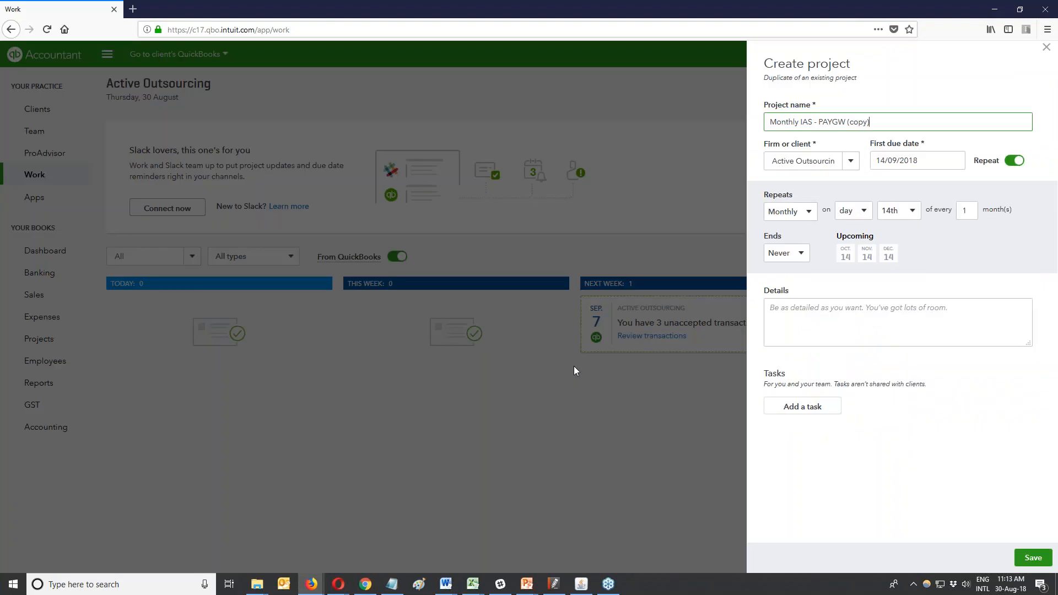
Assign the duplicate to another client, remove '(copy)' from its name, and save it.
left_click(851, 161)
left_click_drag(856, 220, 851, 270)
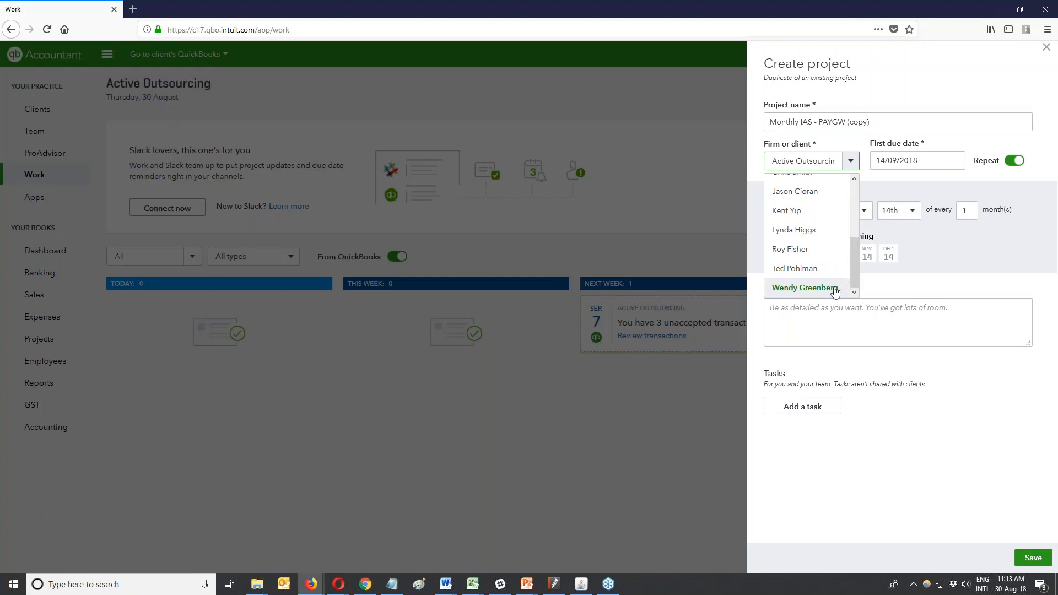
left_click(826, 289)
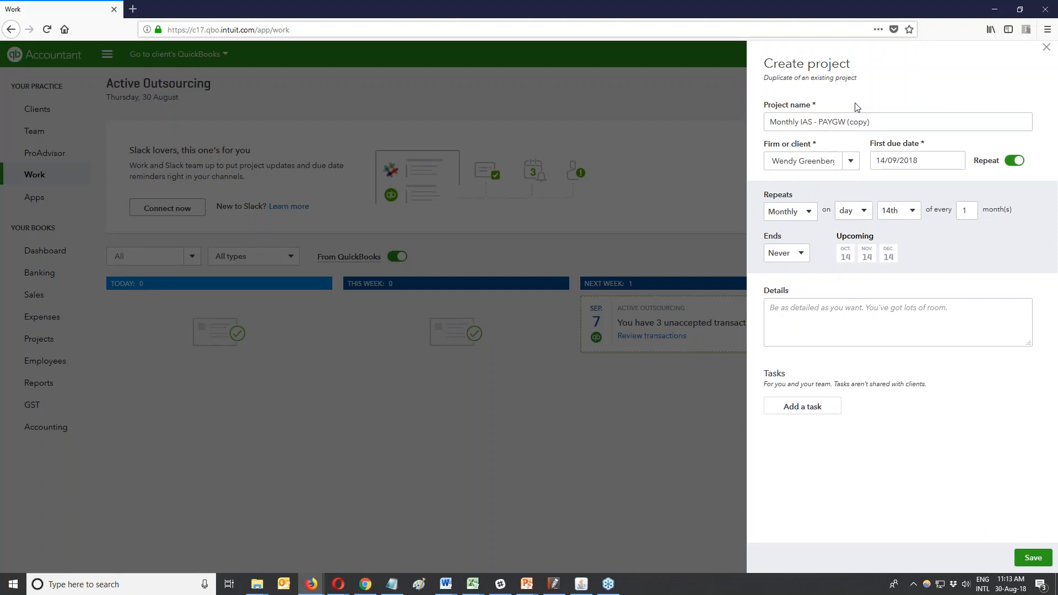
left_click_drag(848, 121, 887, 121)
key("BackSpace")
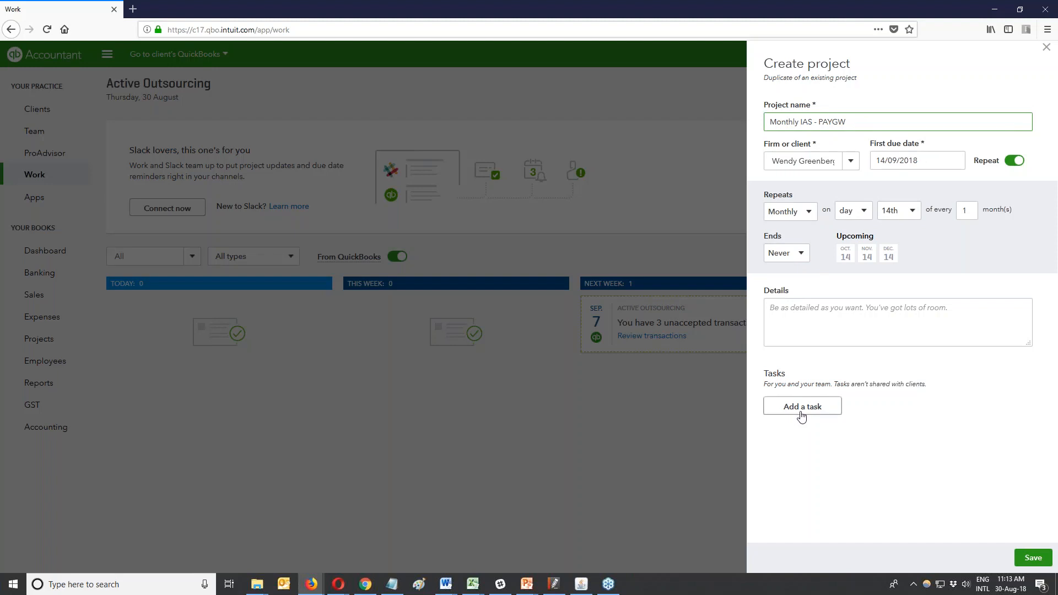
left_click(1032, 560)
left_click(1033, 558)
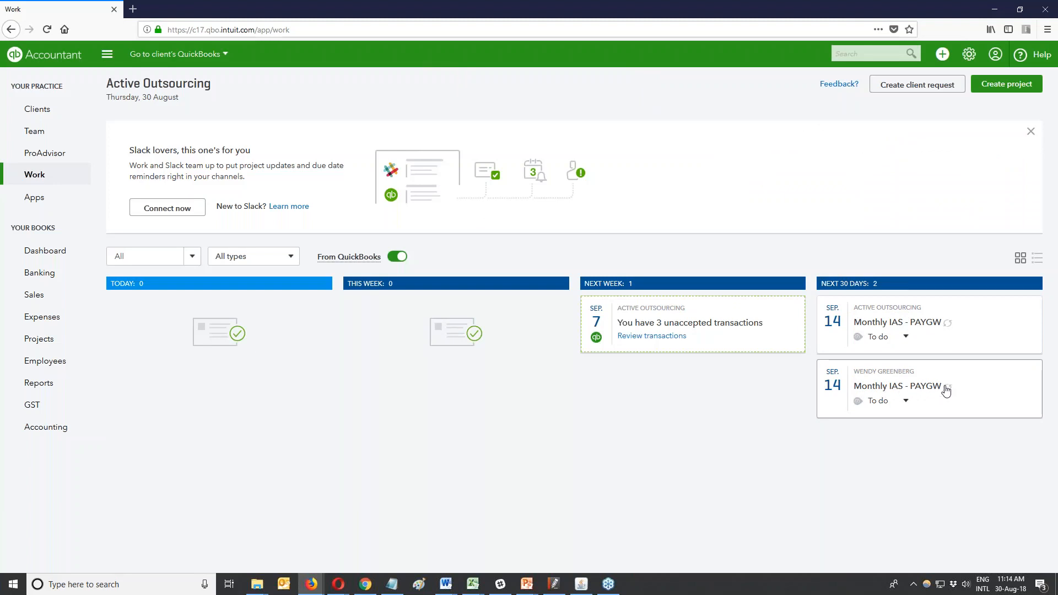
left_click(905, 402)
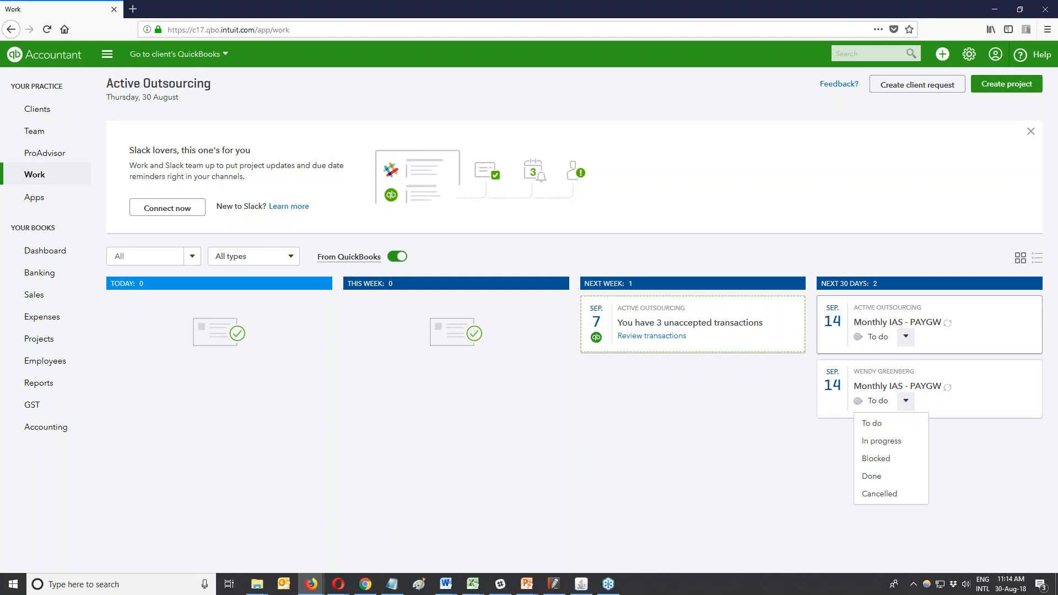
left_click(845, 238)
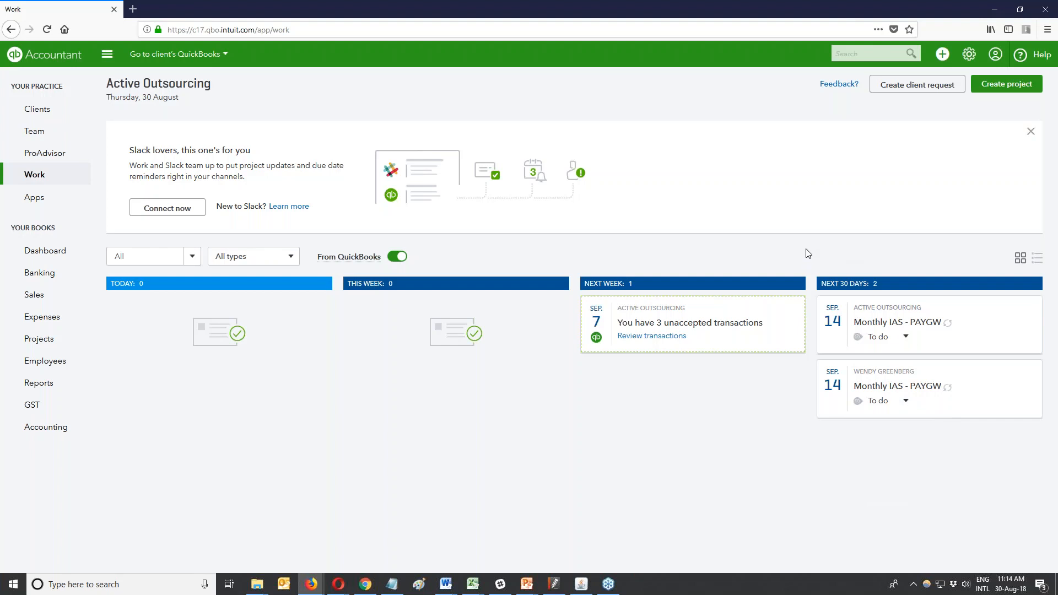
left_click(1009, 87)
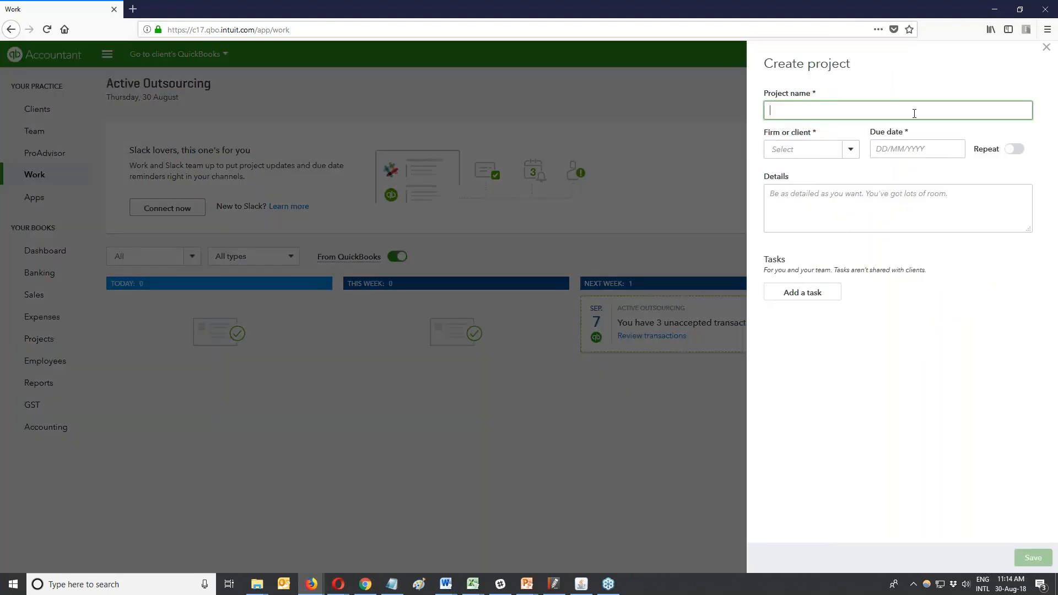
Enter 'Quarterly BAS Lodgement', assign it to Active Outsourcing, and set the due date to 28/10/2018.
type("Quarterly BAS Lodgement")
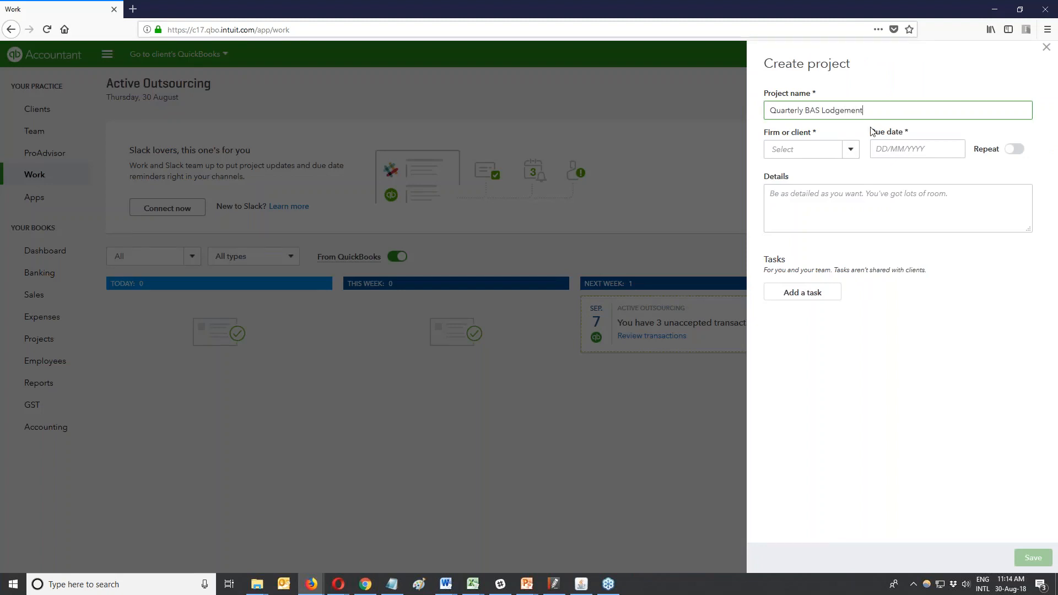
left_click(850, 149)
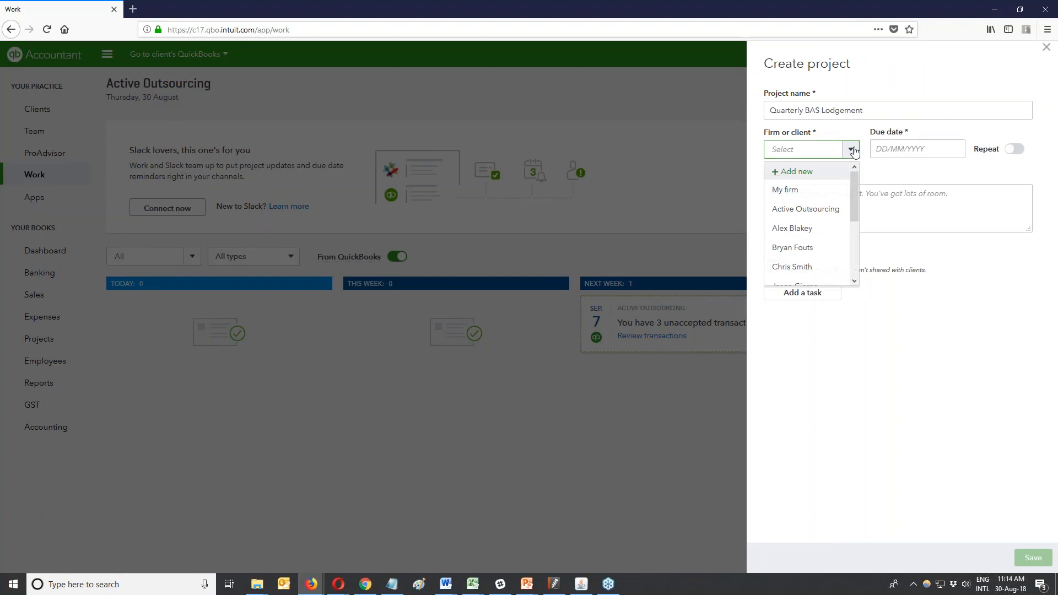
left_click(824, 211)
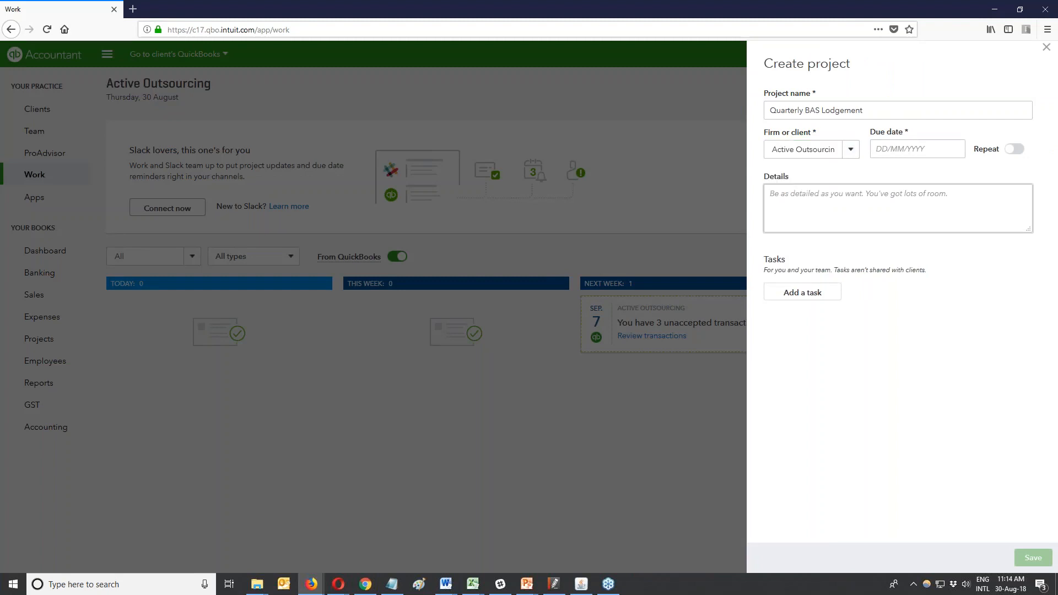
left_click(915, 149)
left_click(994, 177)
left_click(994, 177)
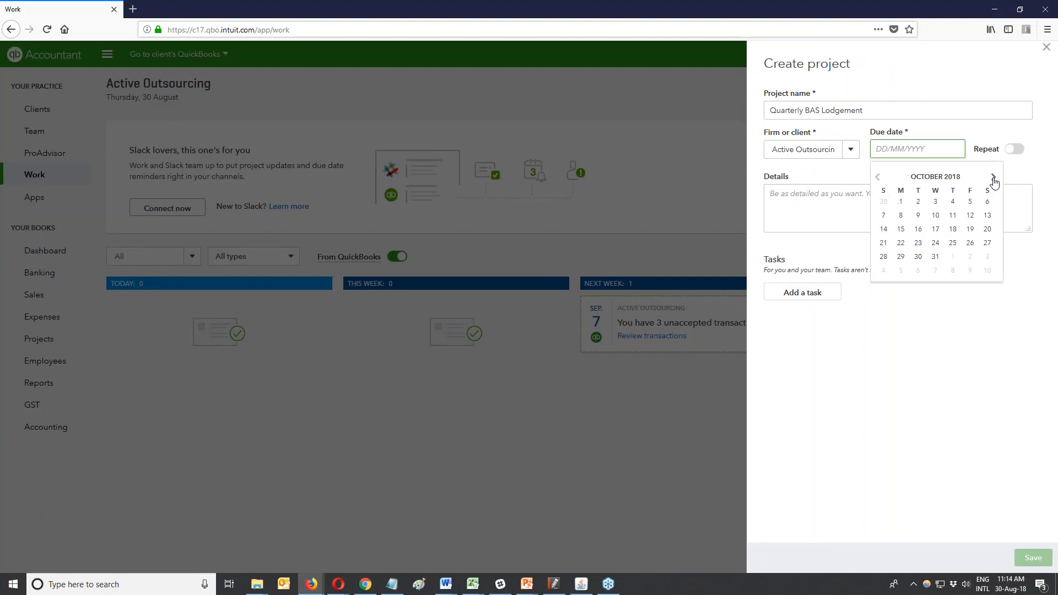
left_click(884, 257)
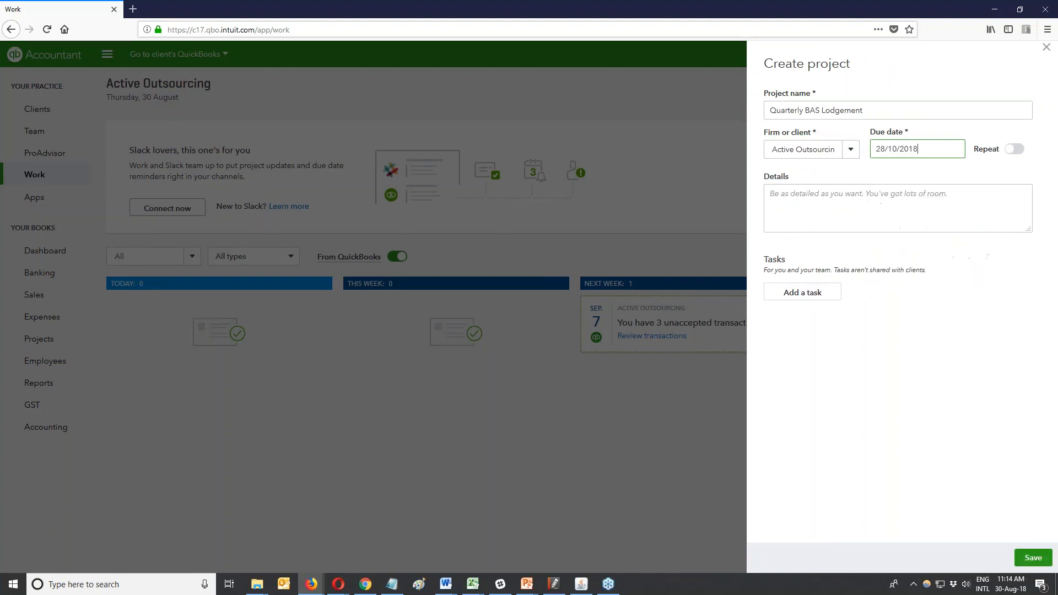
Turn on Repeat, choose Quarterly on the 21st, making the first due date 21/10/2018.
left_click(1016, 150)
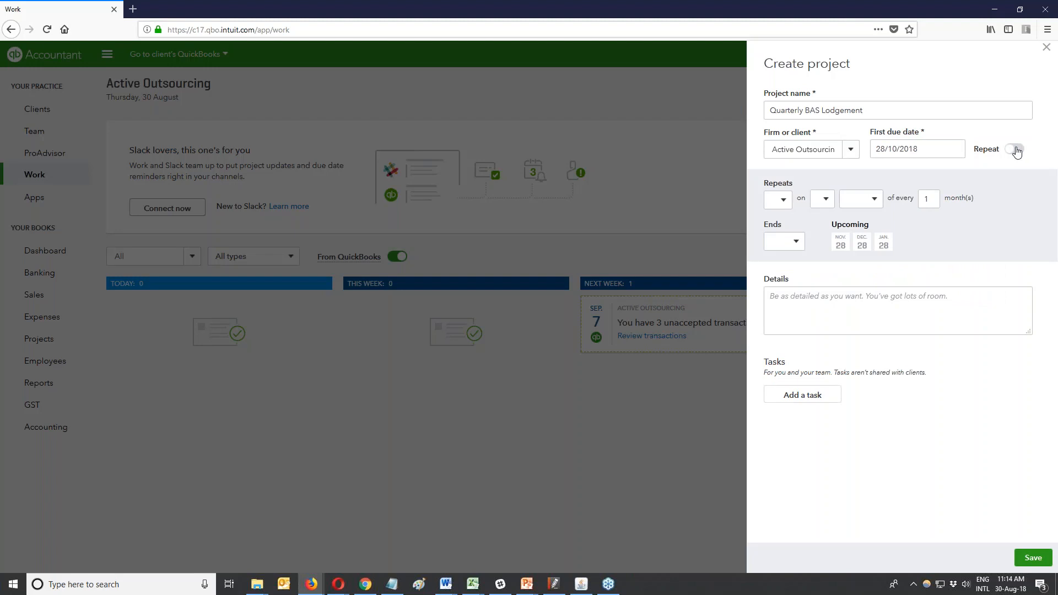
left_click(809, 201)
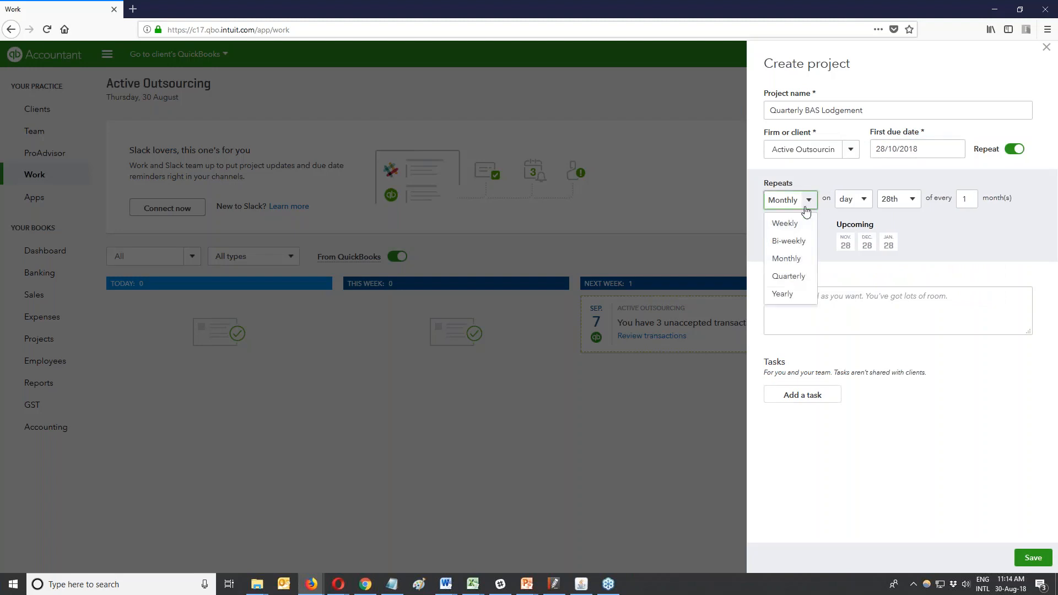
left_click(793, 276)
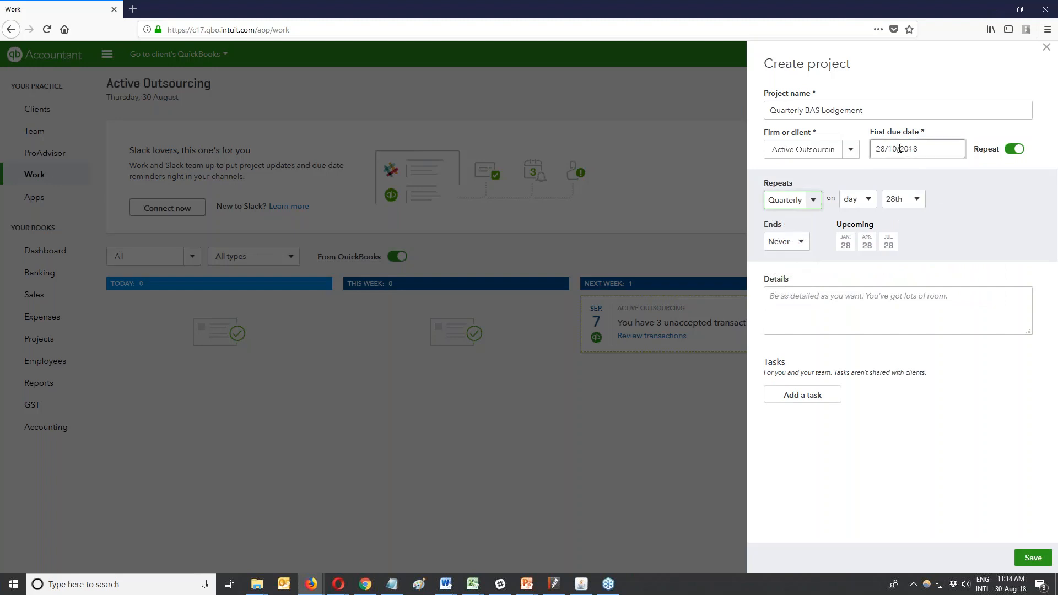
left_click(917, 200)
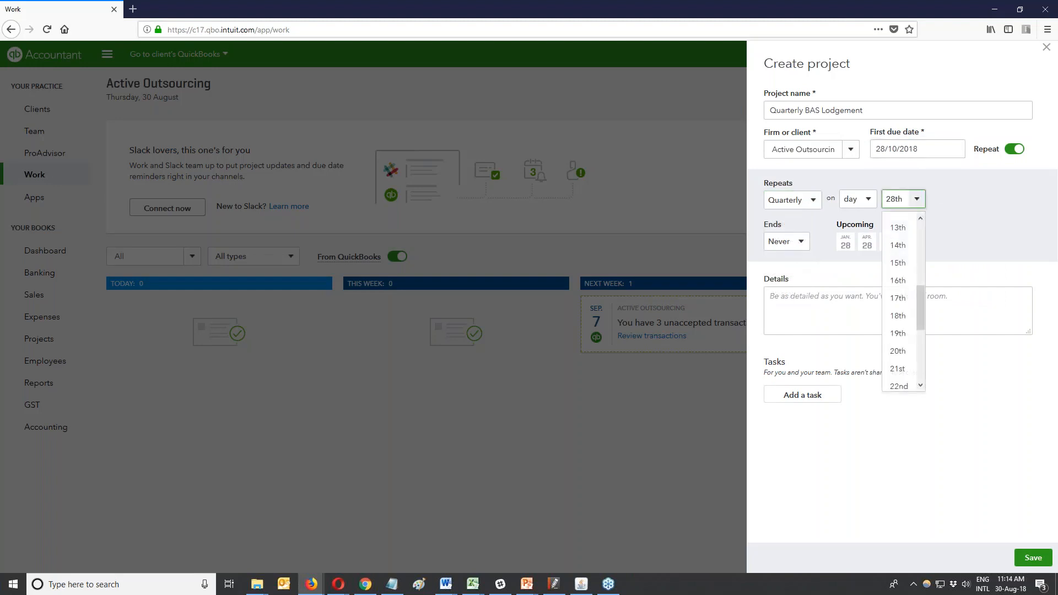
scroll(919, 309, "down", 1)
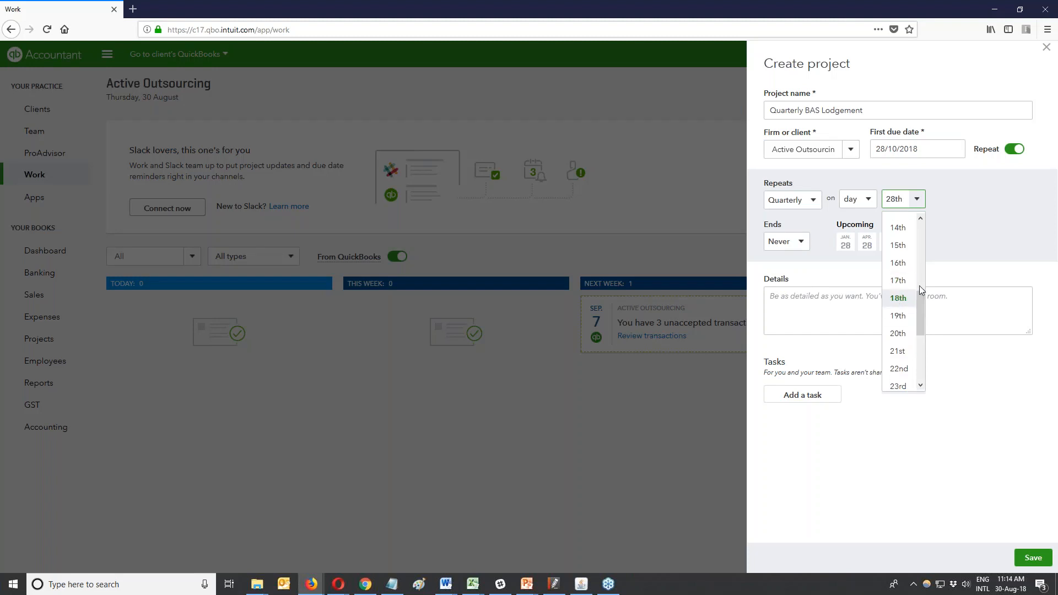
left_click(898, 351)
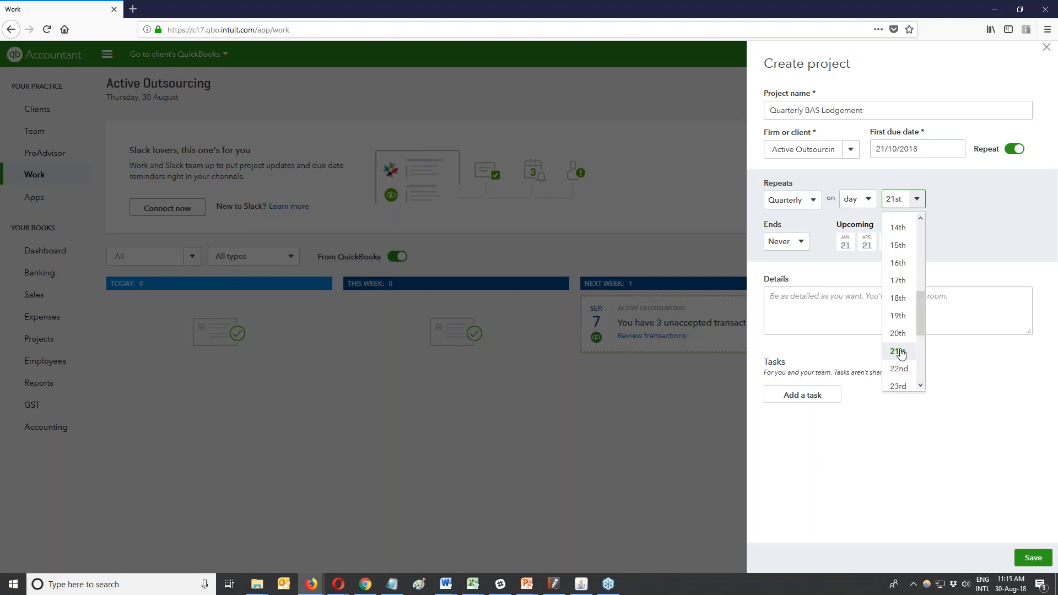
left_click(874, 296)
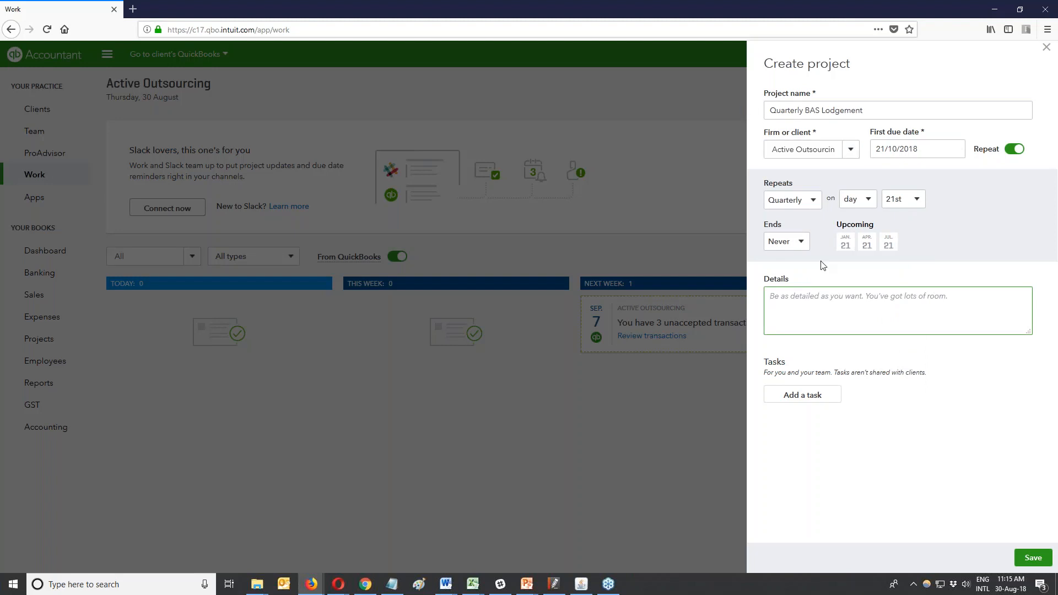
Add a task named 'Check bank is reconciled' due 6 October 2018.
left_click(814, 399)
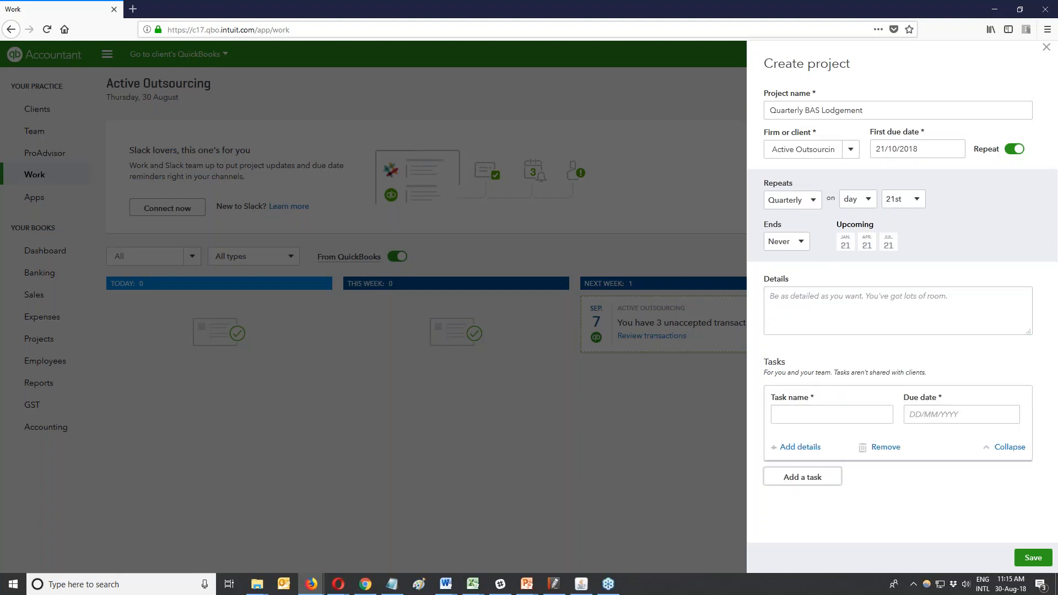
type("Check bank")
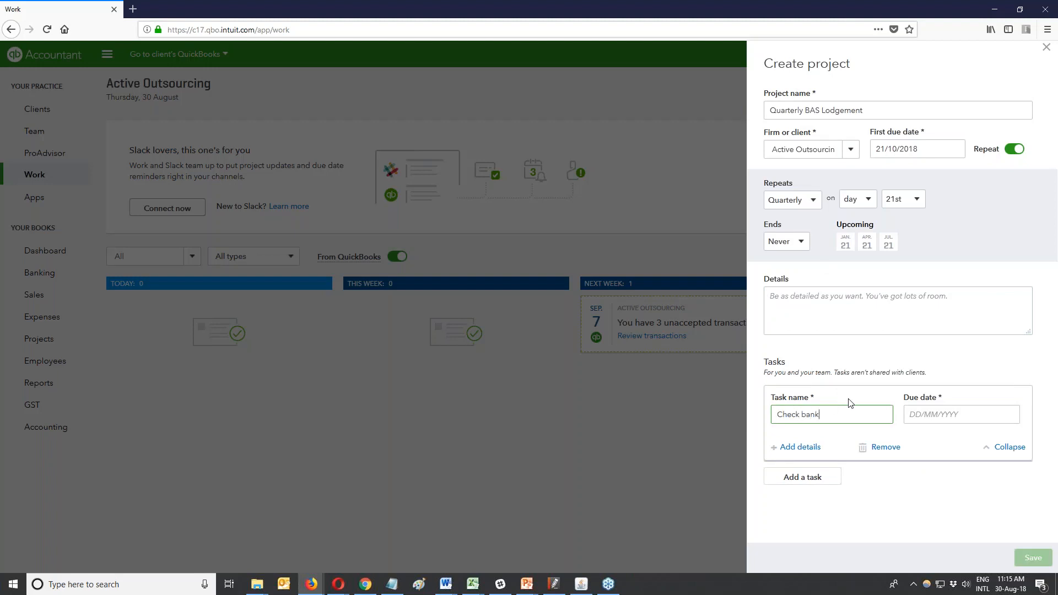
type(" is reconciled")
left_click(927, 417)
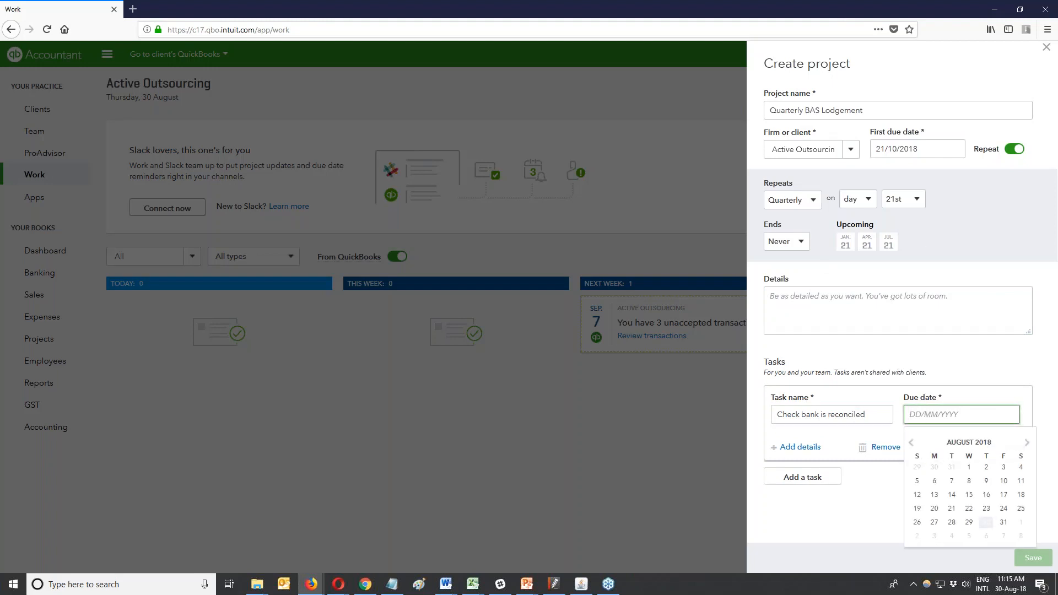
left_click(1027, 444)
left_click(1027, 444)
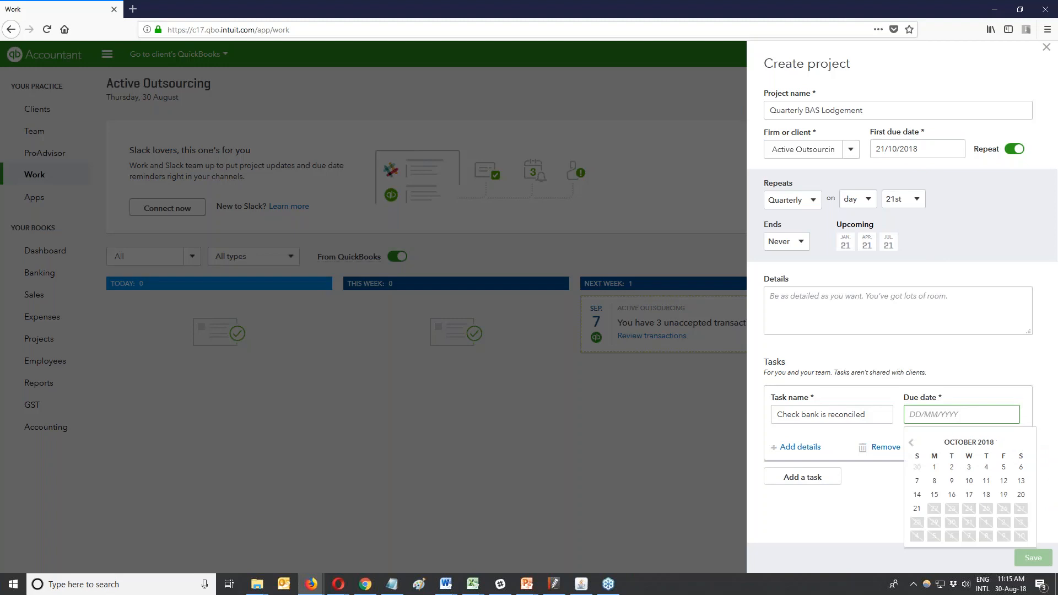
left_click(910, 442)
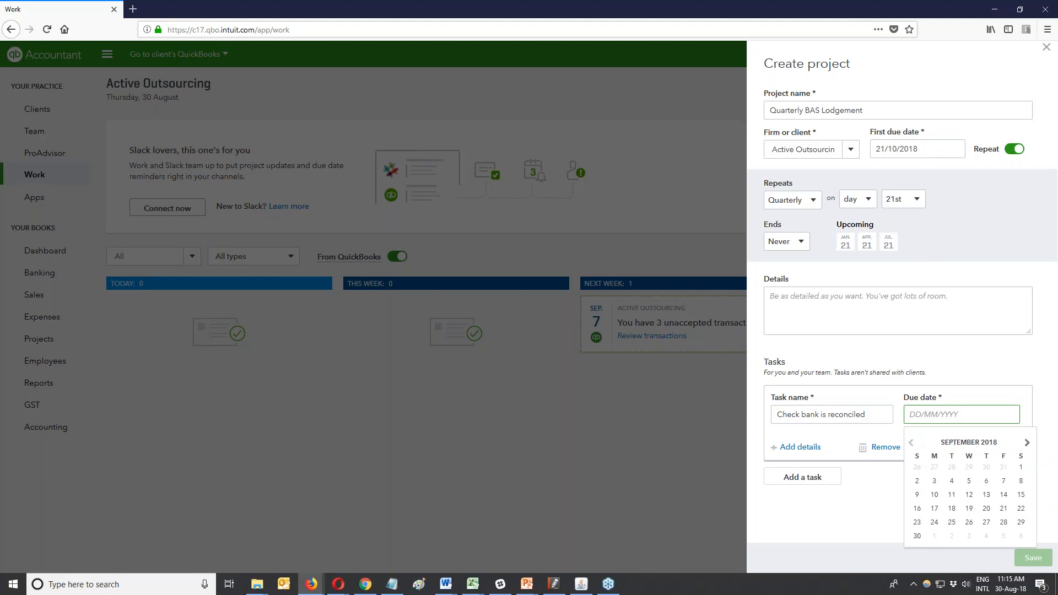
left_click(1014, 444)
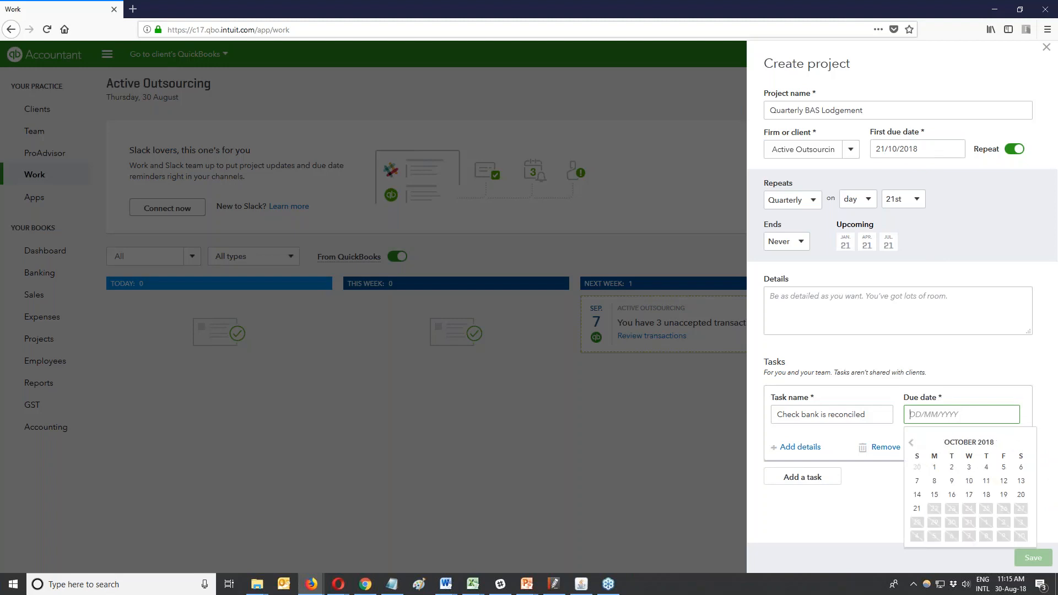
left_click(918, 481)
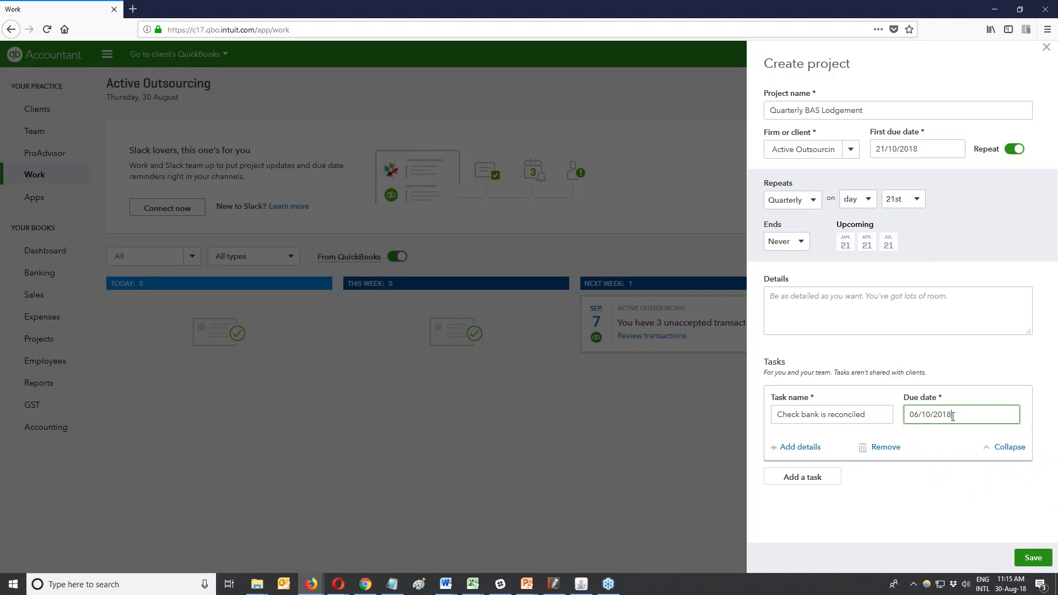
Add notes that all transactions be coded and the bank reconciliation checked off, then start a second task.
left_click(815, 446)
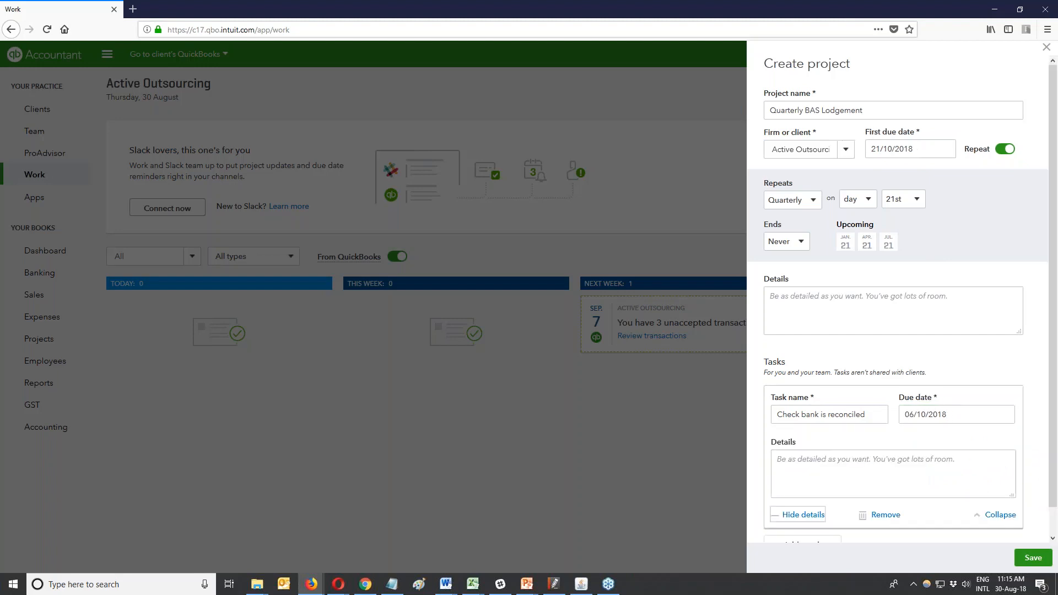
left_click(817, 461)
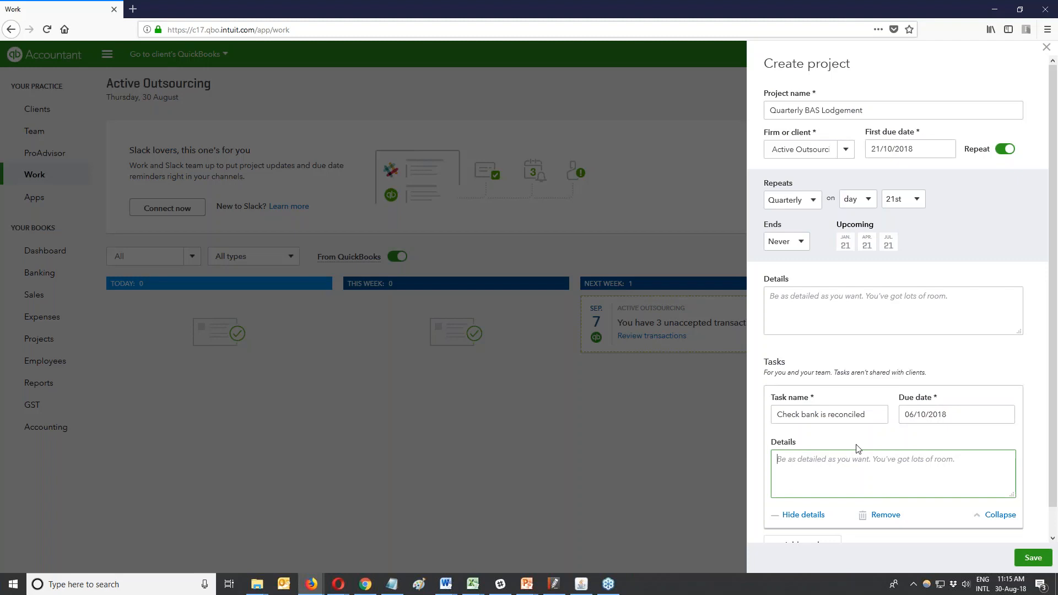
type("Ensure all transactions are adeq")
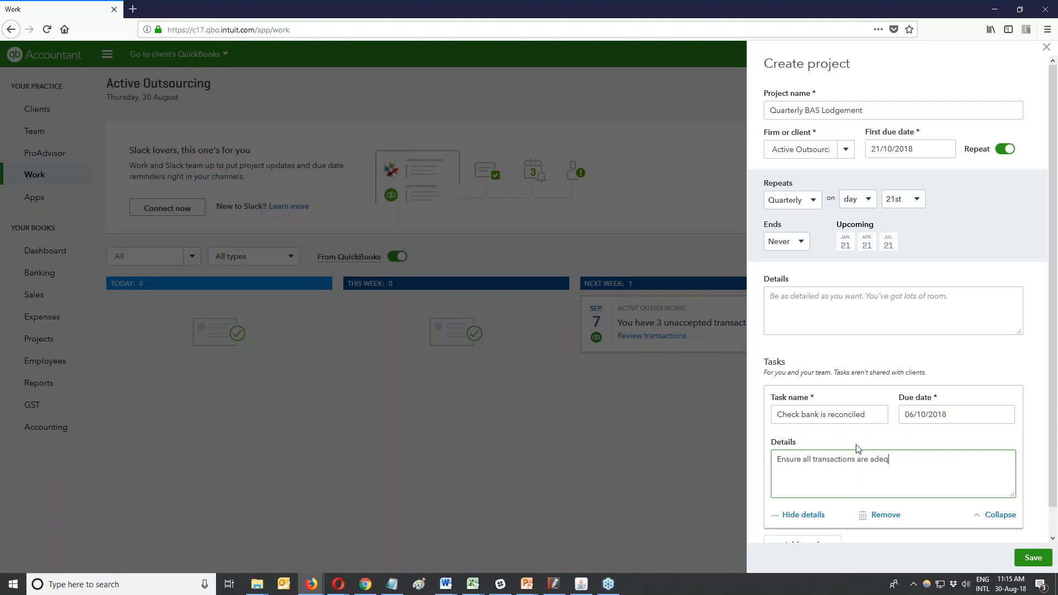
type("uately coded and bank reconciliation")
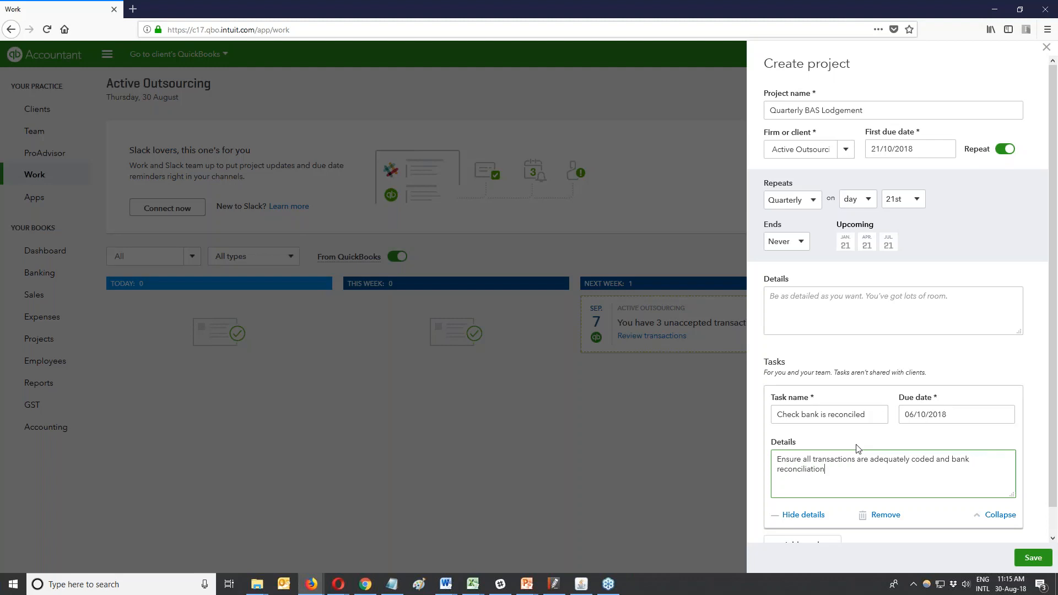
type(" checked off as complete")
left_click(998, 515)
left_click(802, 439)
left_click(850, 458)
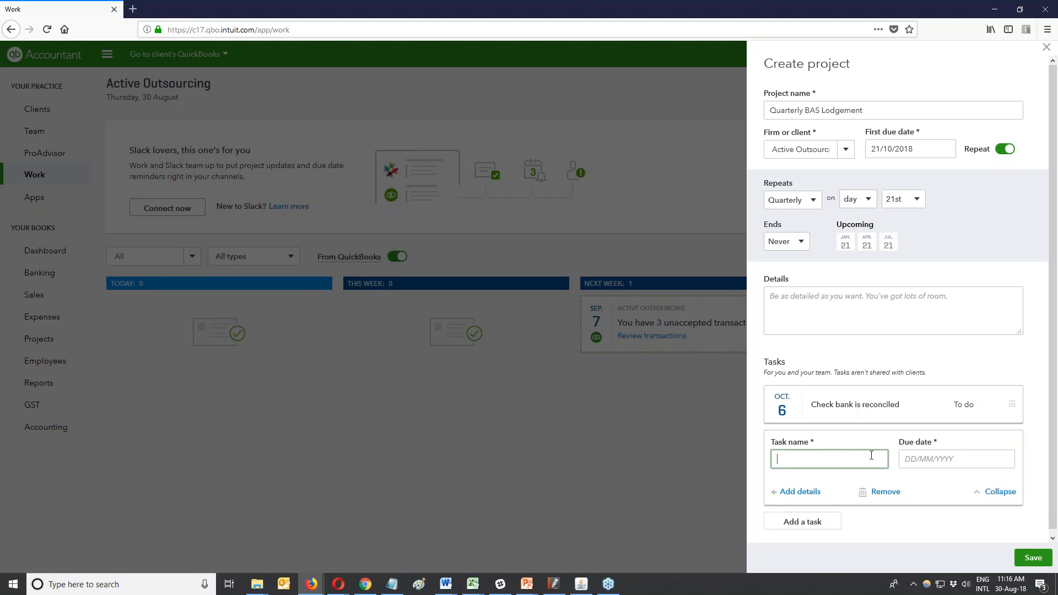
Name the second task 'Review GST Audit Report', set it due 8 October 2018, and save the project.
type("Review GST Audit Report")
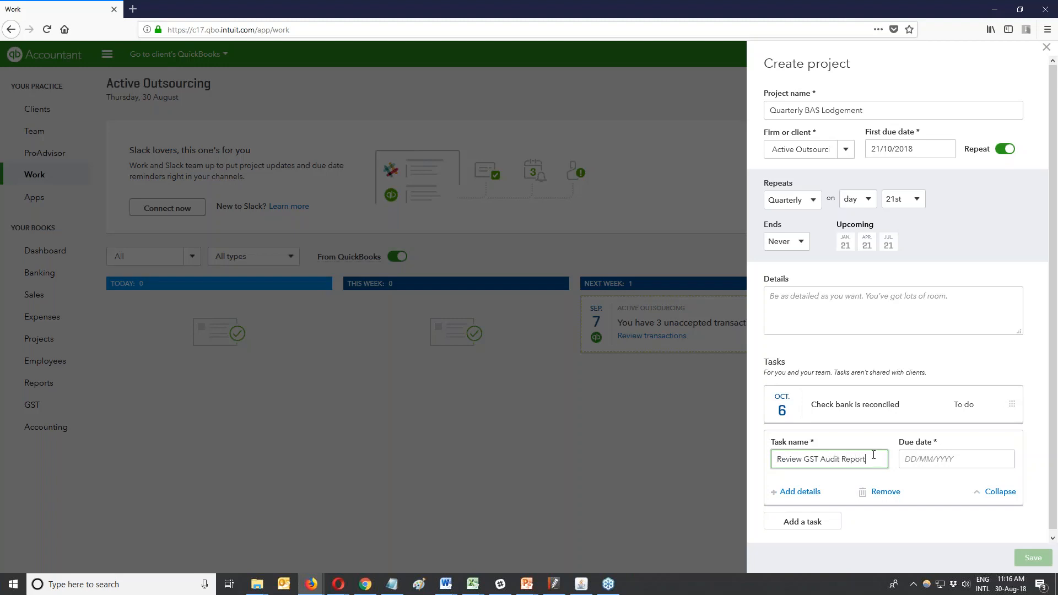
left_click(965, 462)
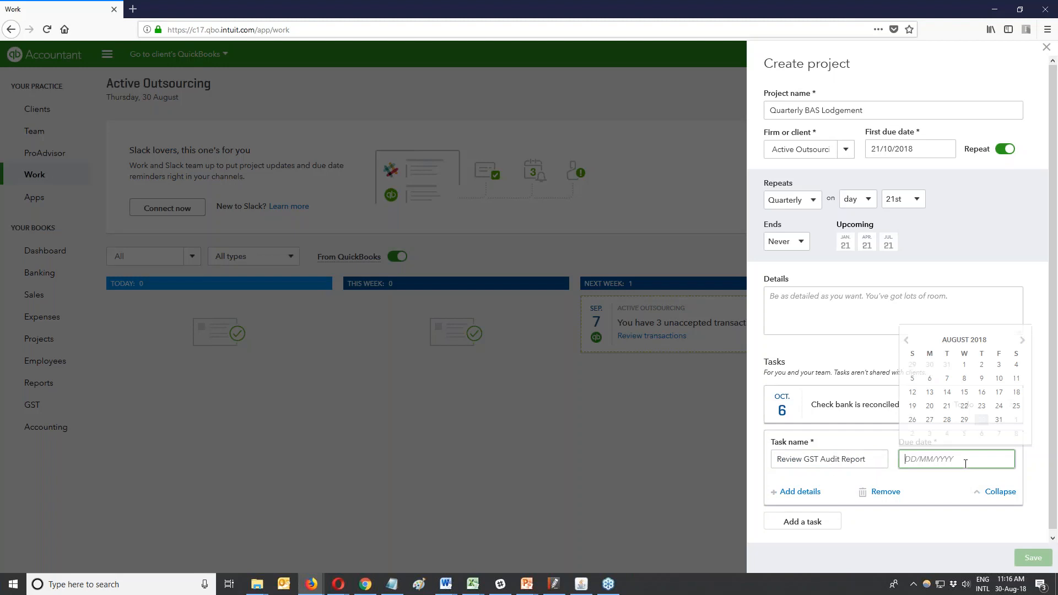
left_click(1022, 341)
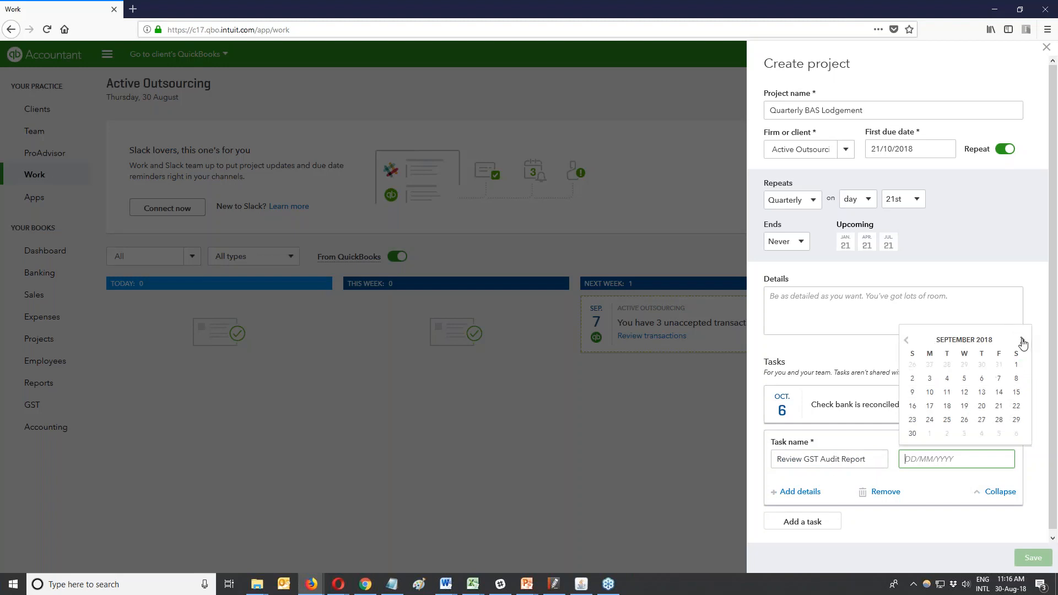
left_click(1022, 341)
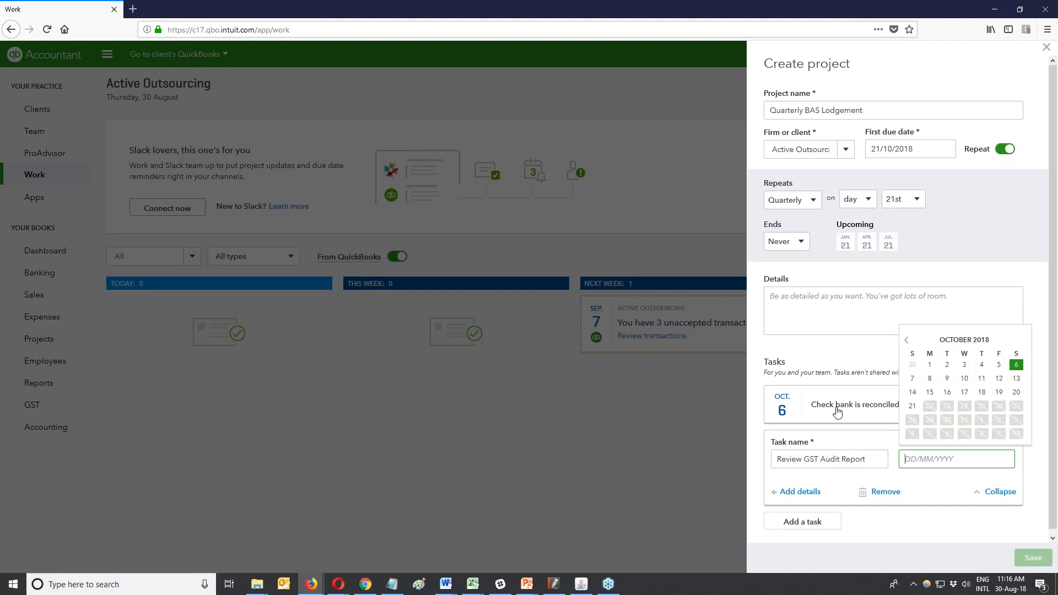
left_click(929, 378)
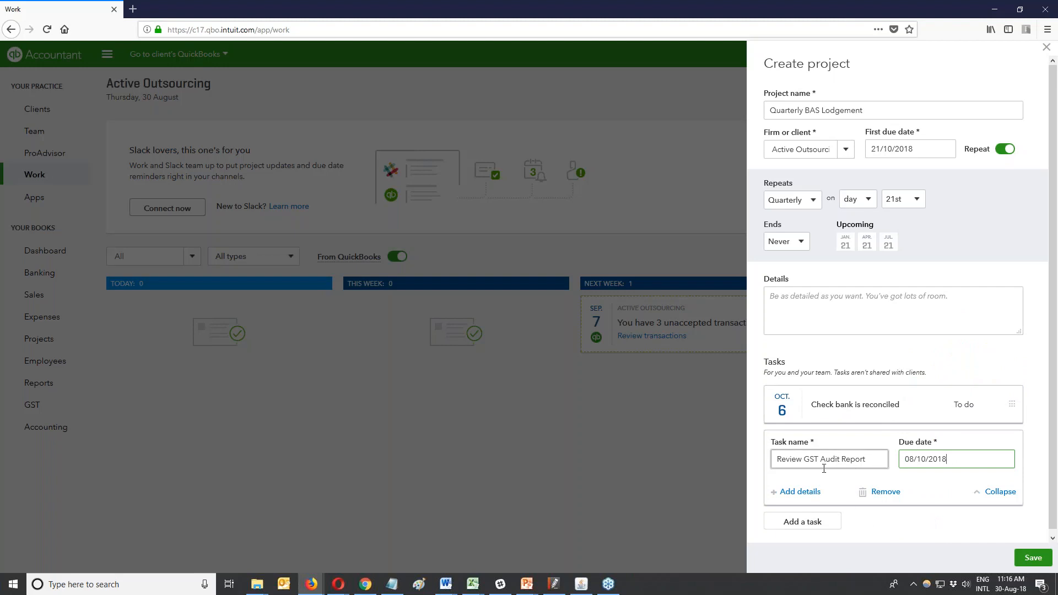
left_click(1028, 558)
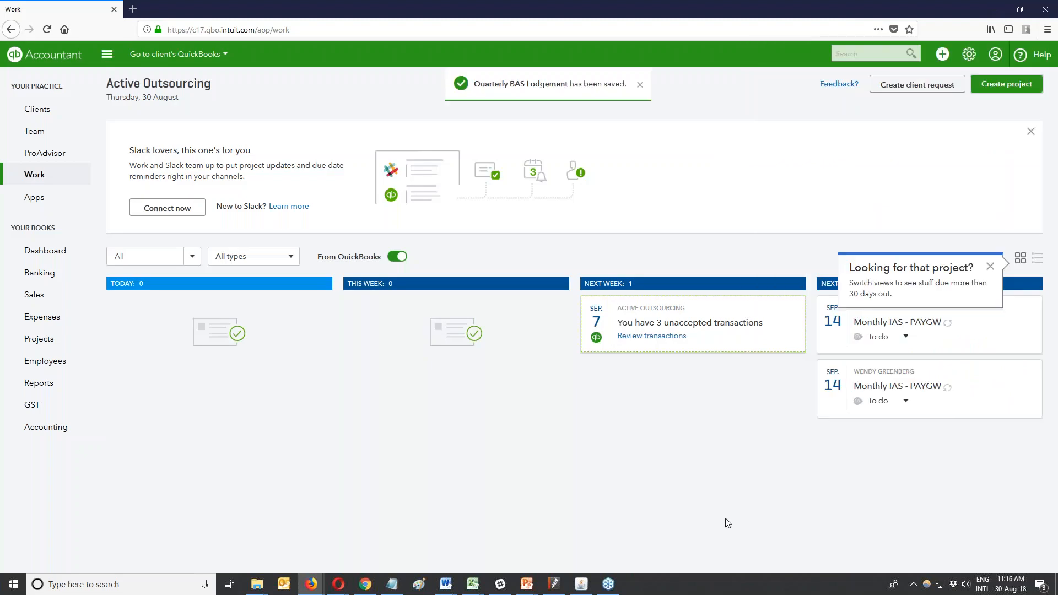
Switch the Work page from cards to the list table view.
left_click(1037, 258)
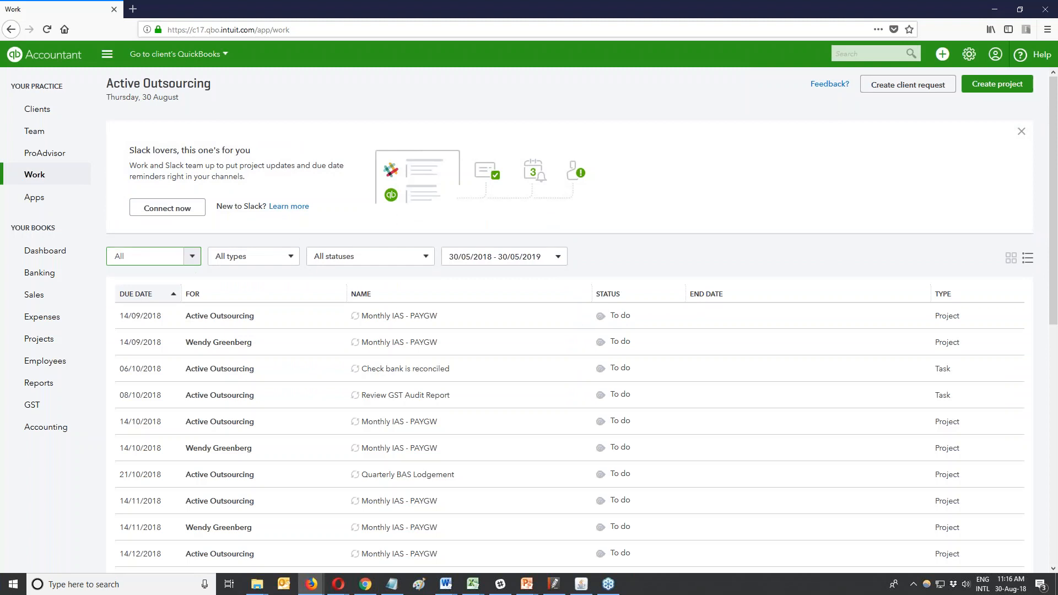
Filter the Work list to Active Outsourcing and browse the type, status and due date filters.
left_click(192, 256)
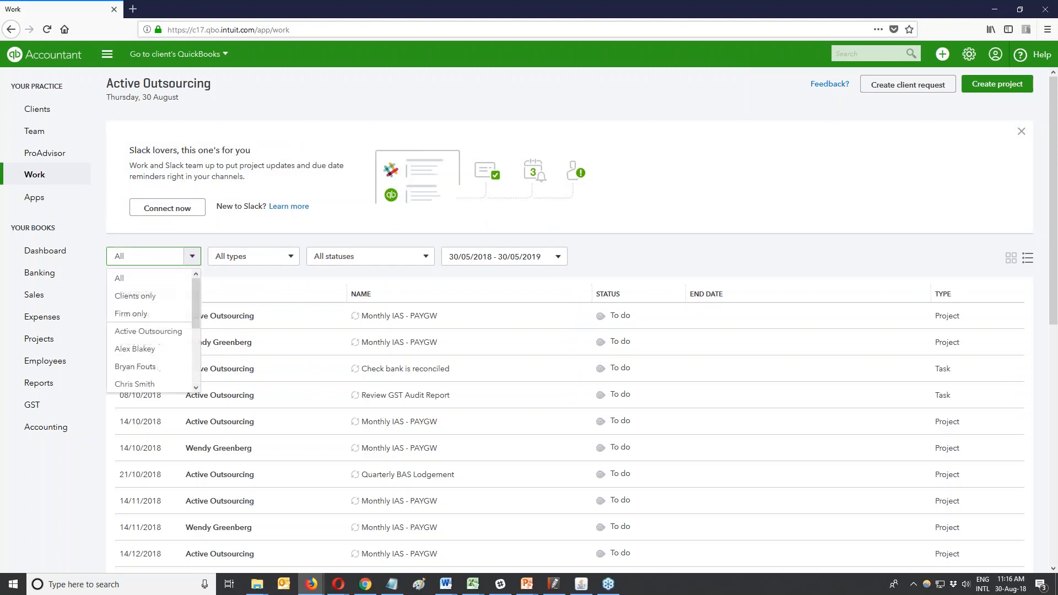
left_click(146, 330)
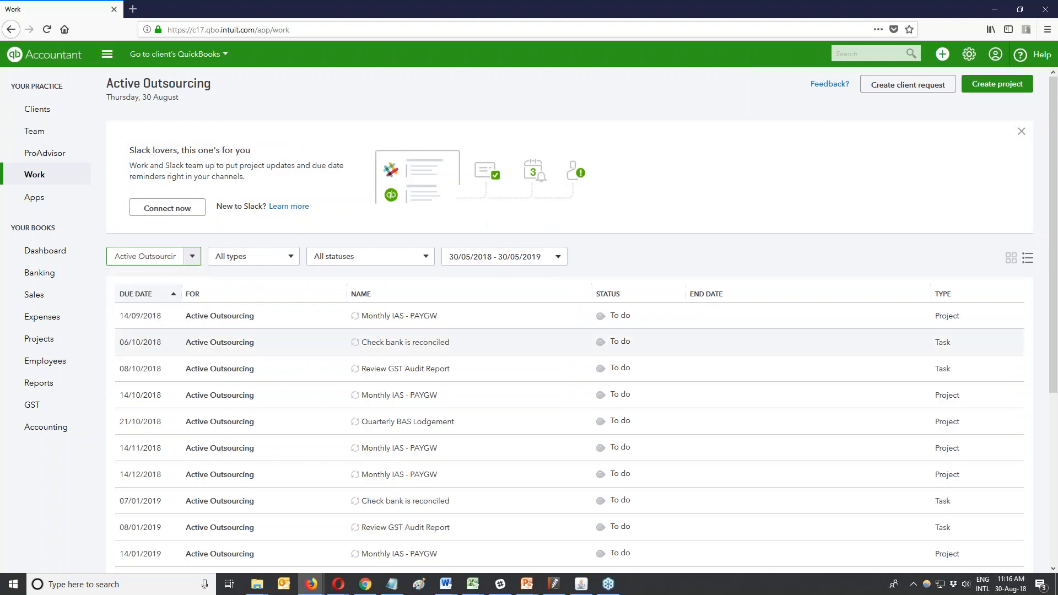
left_click(192, 256)
left_click(290, 256)
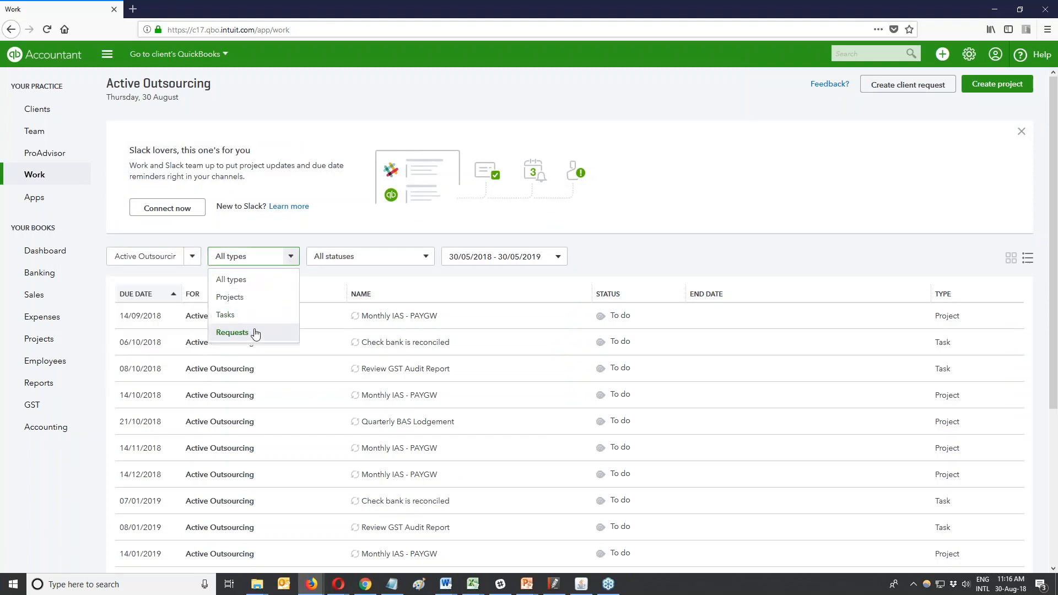
left_click(423, 262)
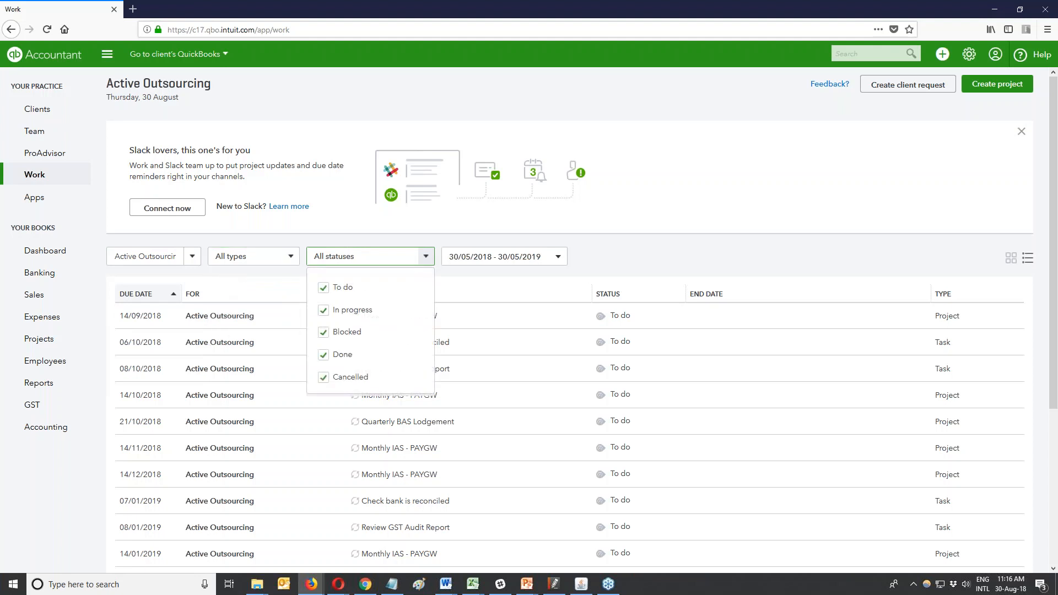
left_click(559, 257)
left_click(715, 210)
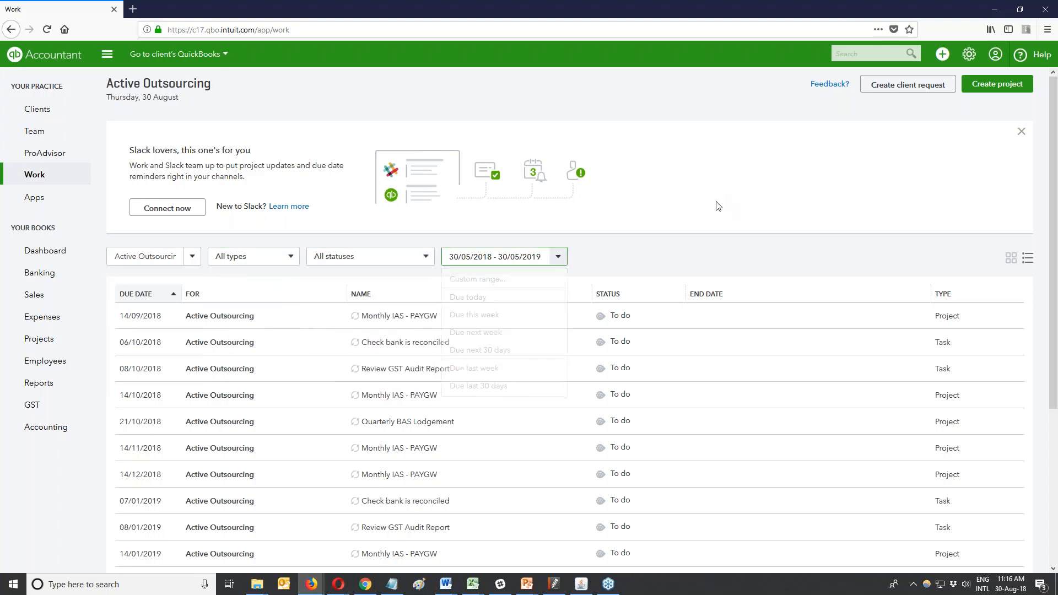
Scroll the list and open the Quarterly BAS Lodgement row in the Edit project panel.
scroll(716, 210, "down", 5)
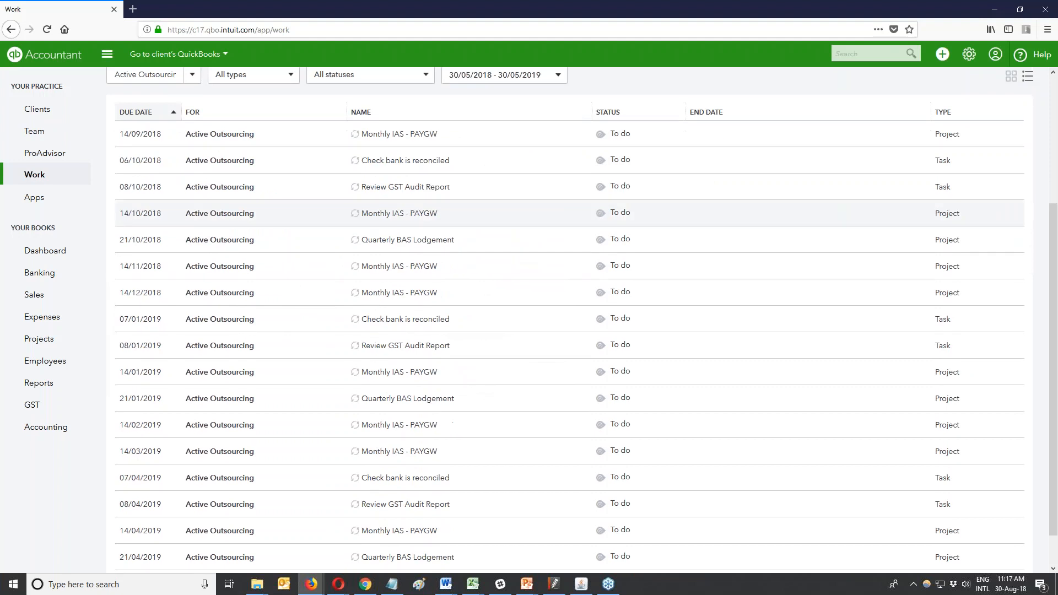
scroll(715, 210, "down", 1)
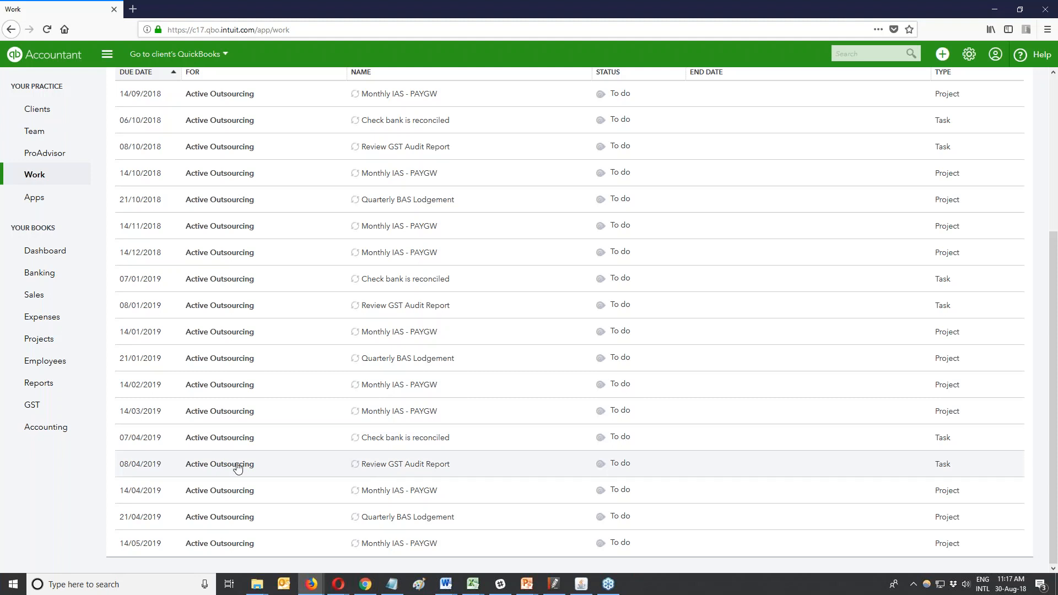
scroll(210, 435, "up", 1)
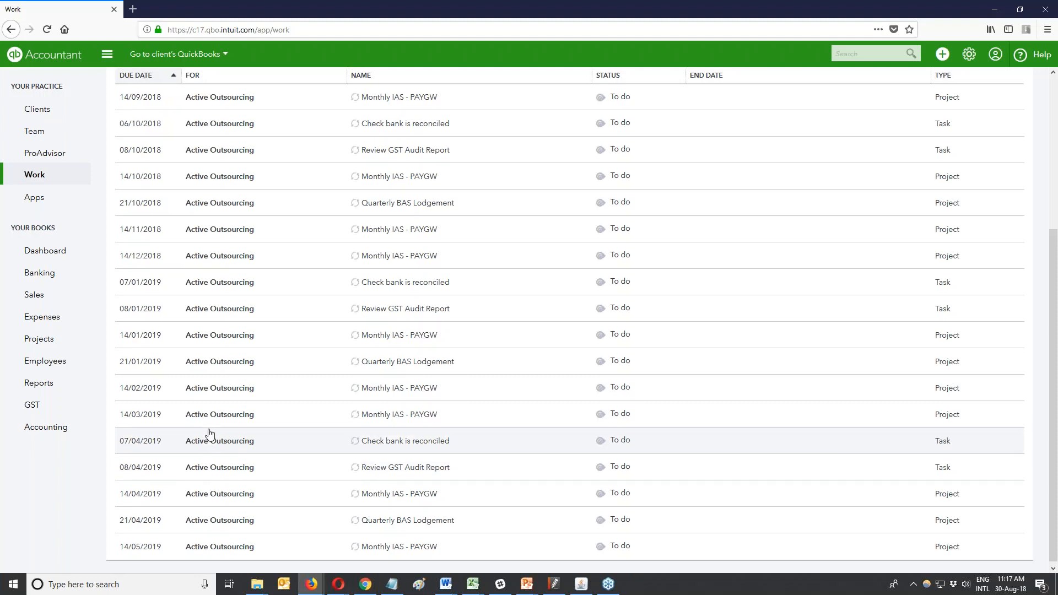
scroll(174, 326, "up", 4)
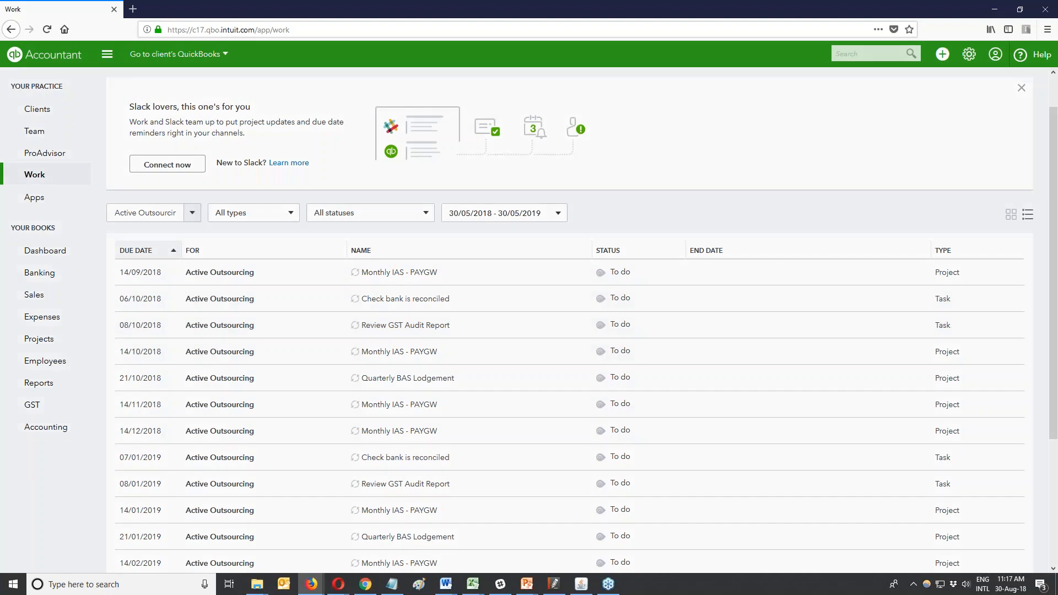
left_click(405, 327)
Collapse Review GST Audit Report, then add a collapsed 'Prepare BAS Summary' task due 8 October 2018.
left_click(1012, 454)
left_click(807, 416)
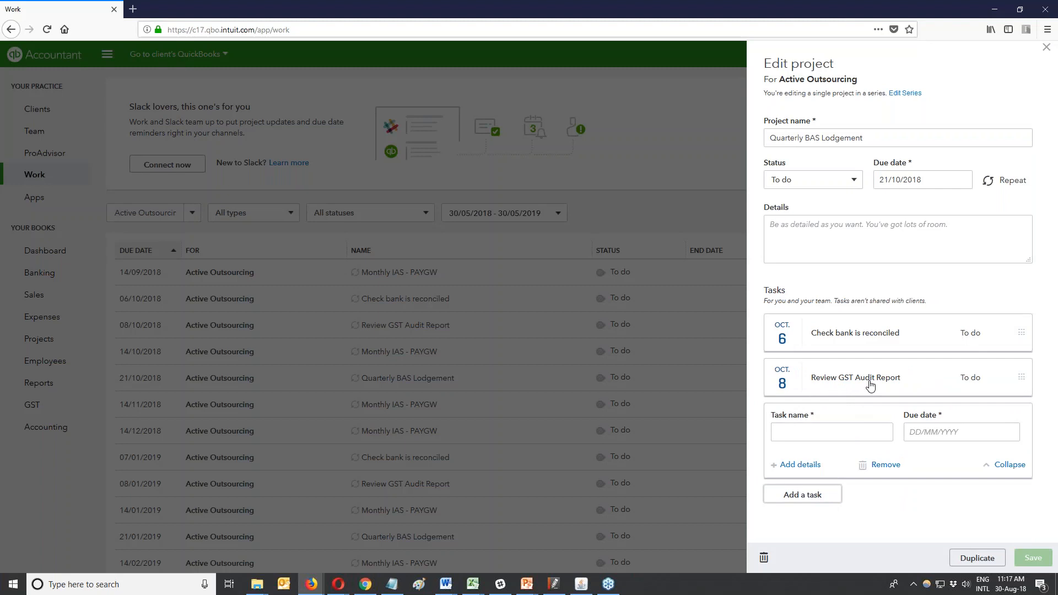
left_click(860, 431)
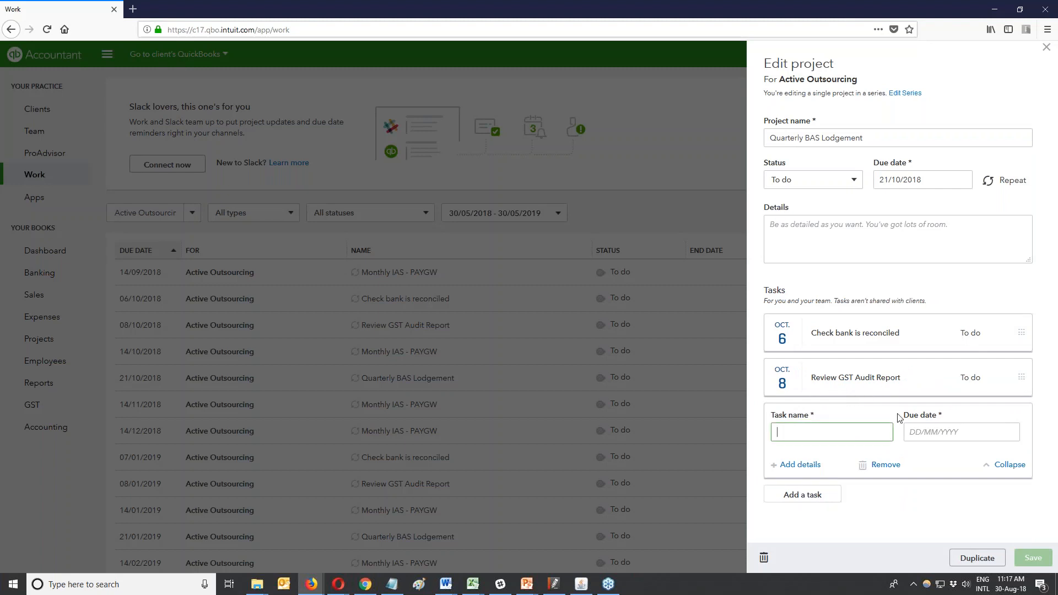
type("Prepare BAS S")
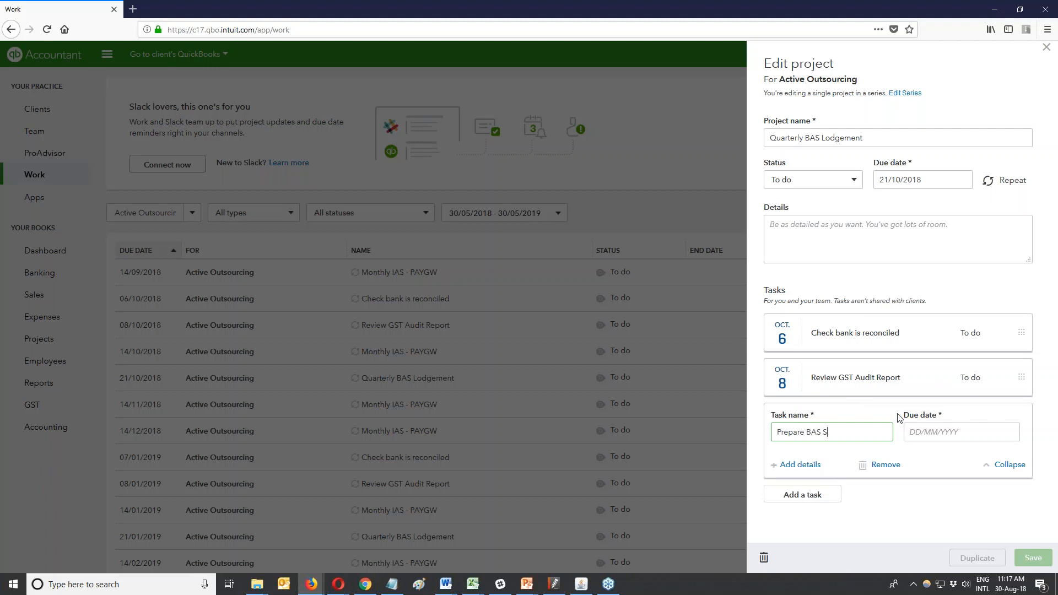
type("ummary")
left_click(934, 431)
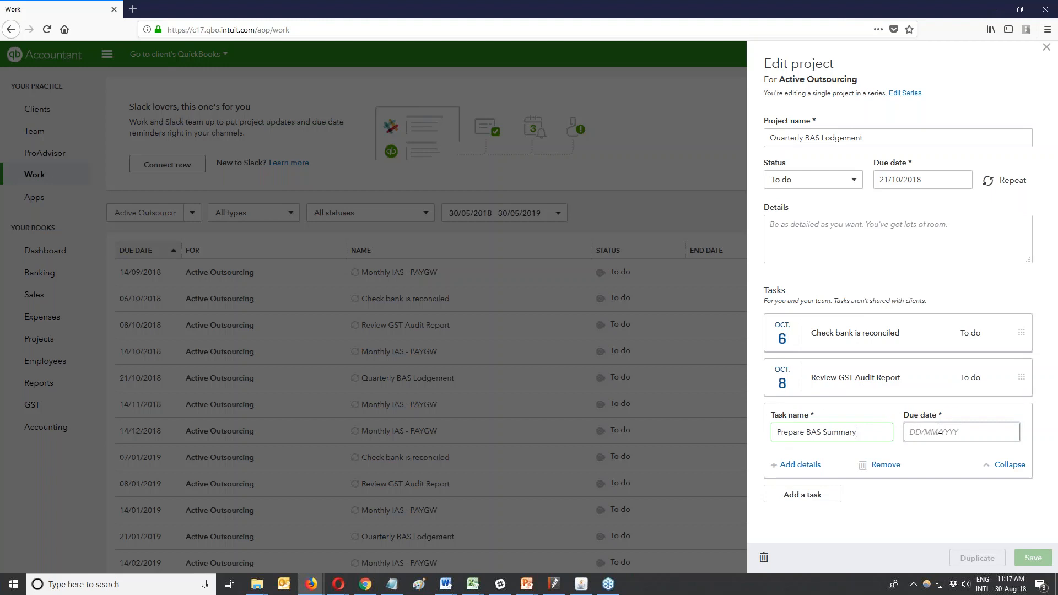
left_click(936, 430)
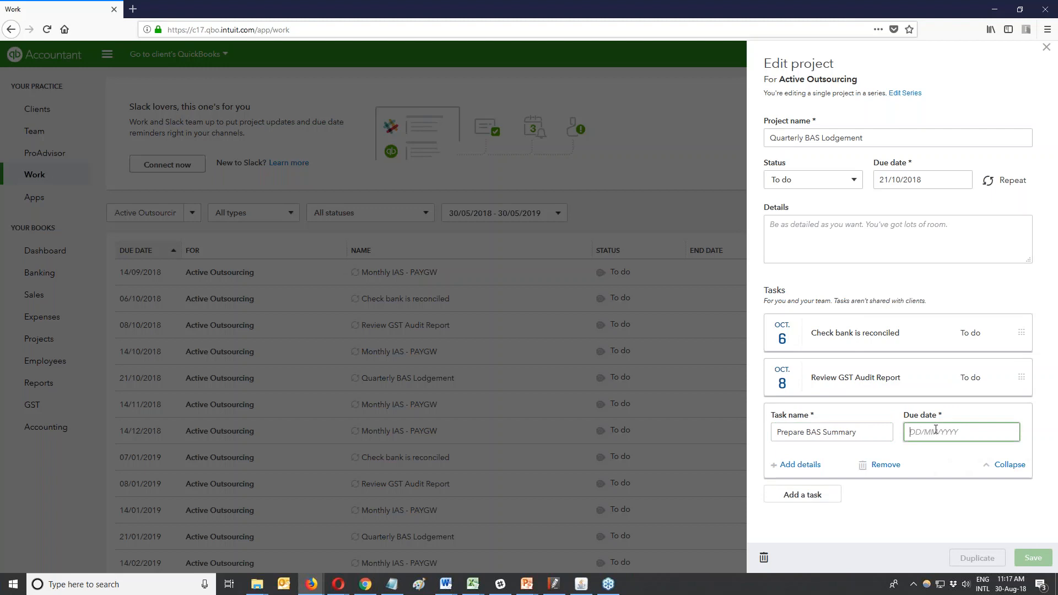
left_click(936, 431)
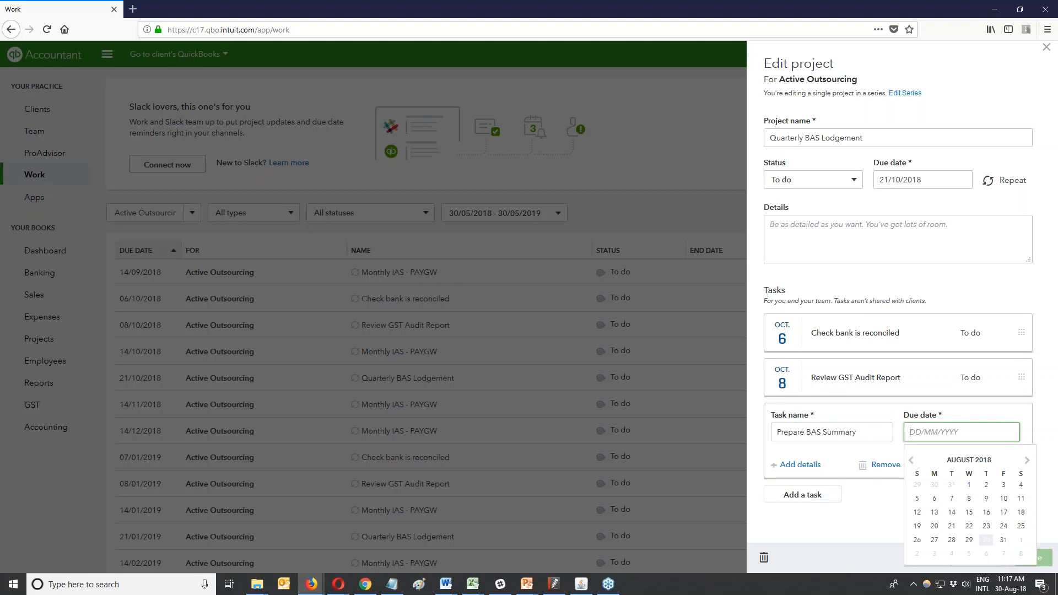
left_click(1027, 461)
left_click(1027, 460)
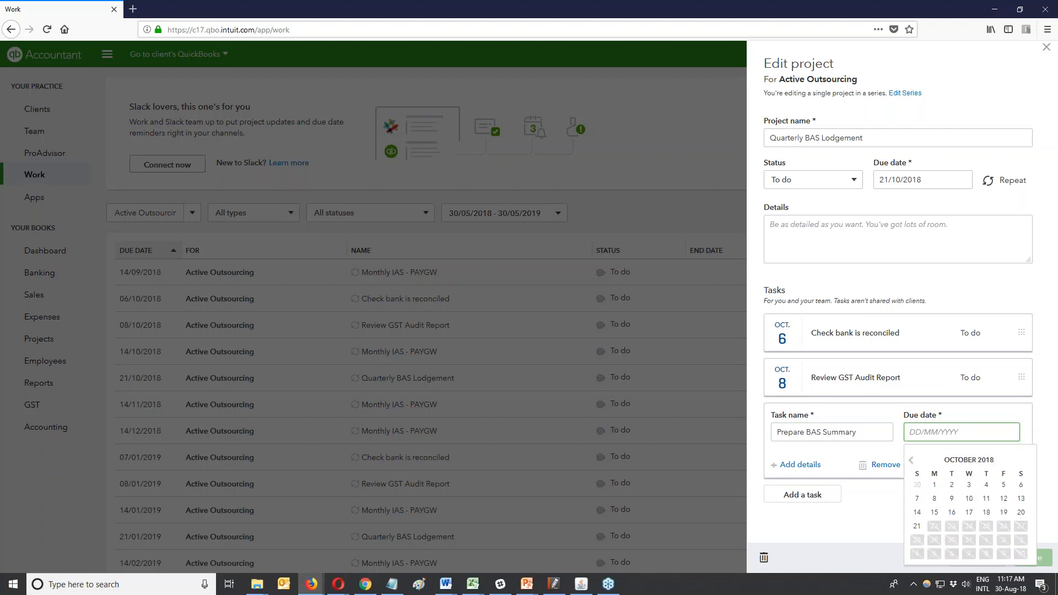
left_click(934, 499)
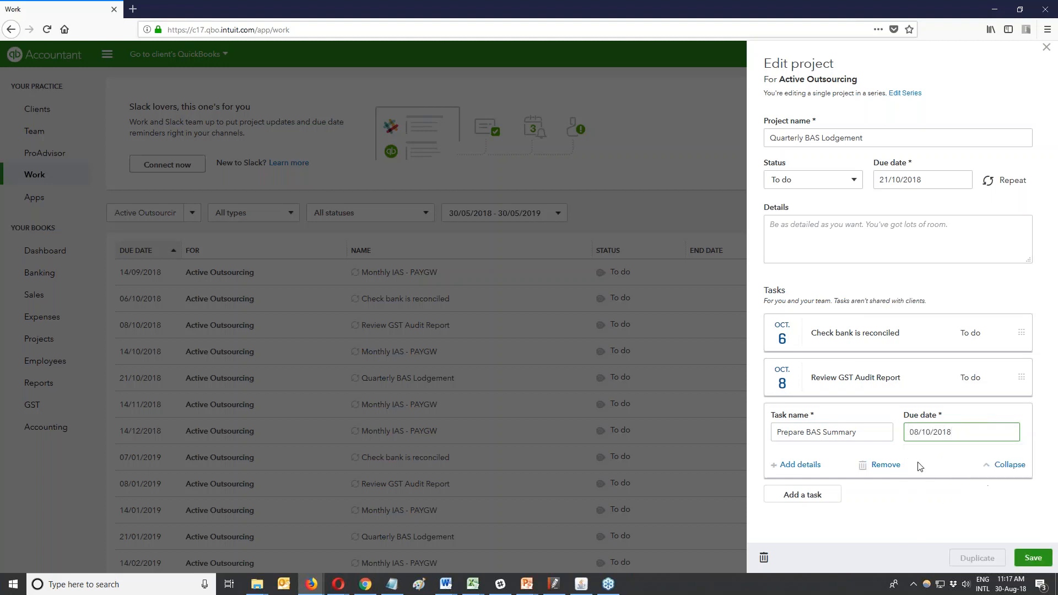
left_click(992, 469)
Add a 'Send to client' task due 12 October 2018 and collapse it.
left_click(824, 456)
left_click(844, 471)
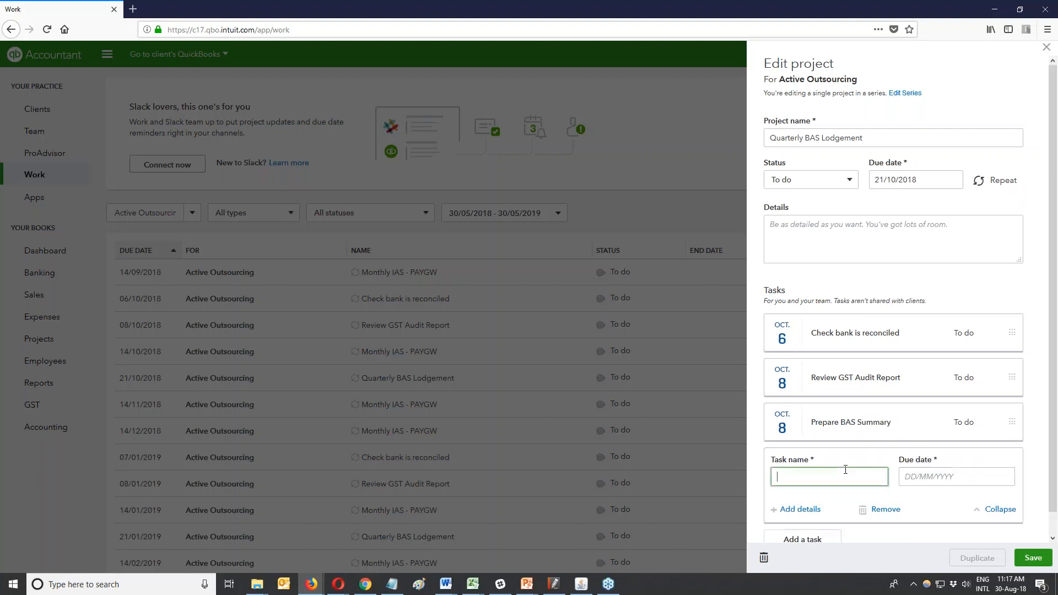
type("Send to client")
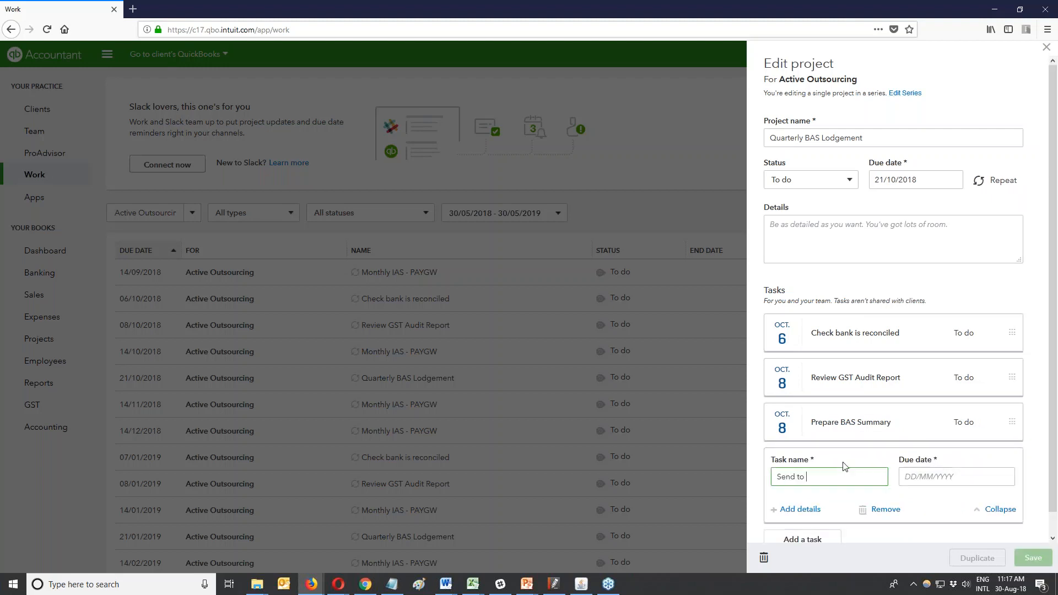
left_click(913, 477)
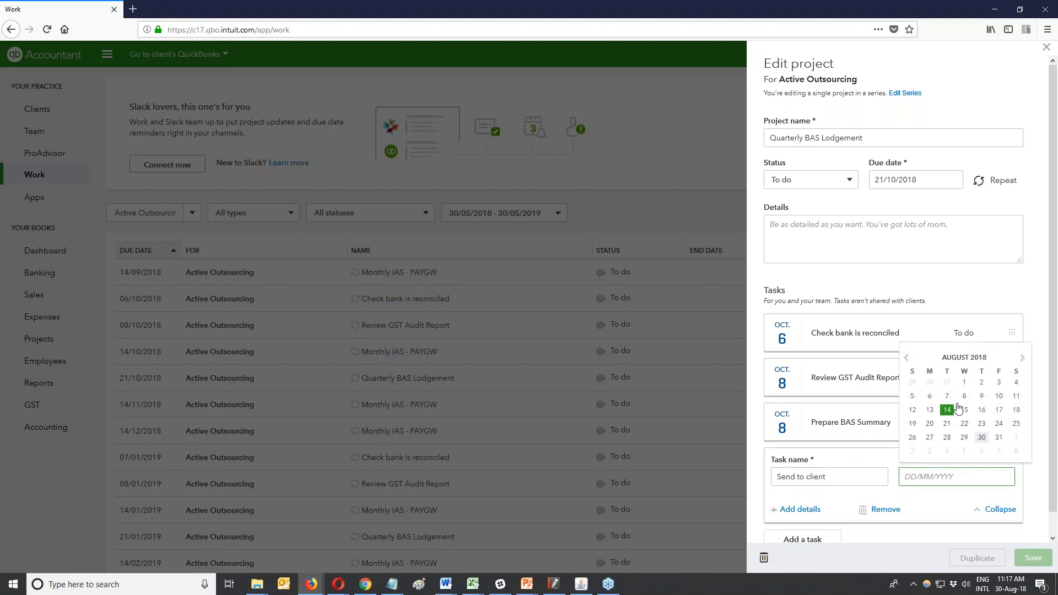
left_click(1022, 359)
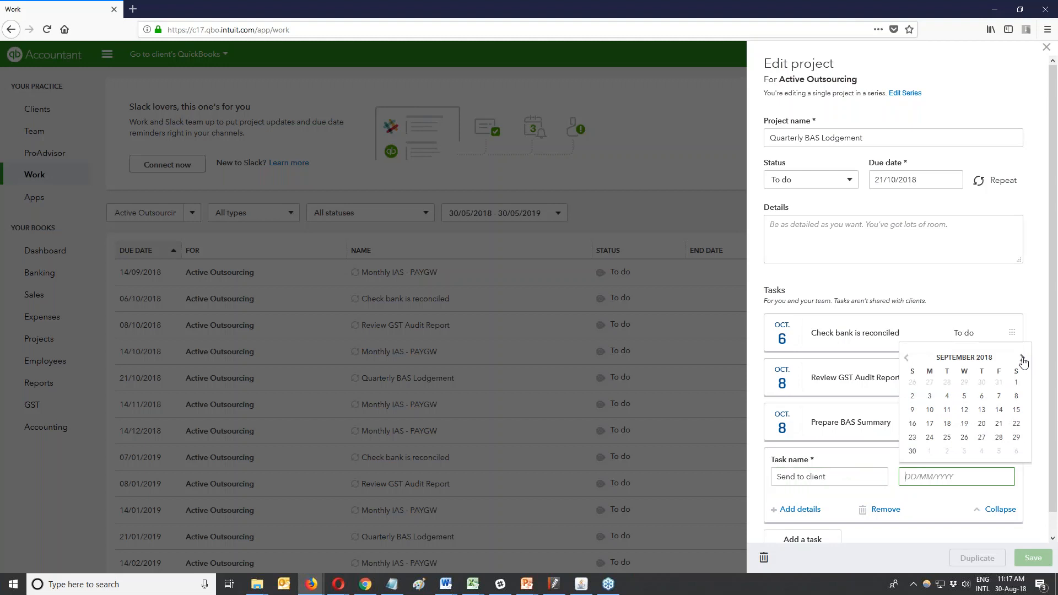
left_click(1022, 359)
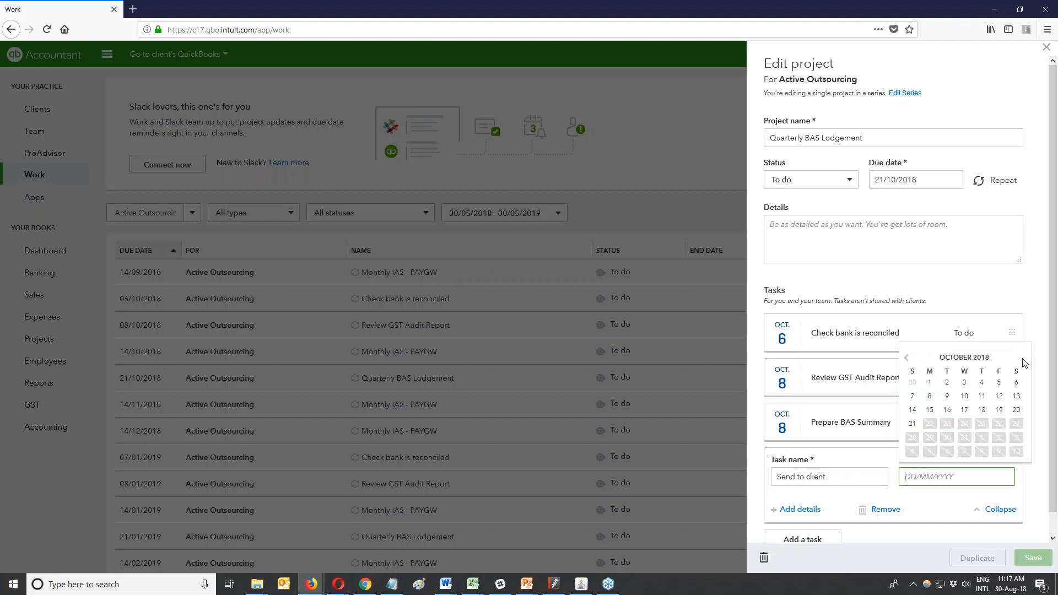
left_click(998, 396)
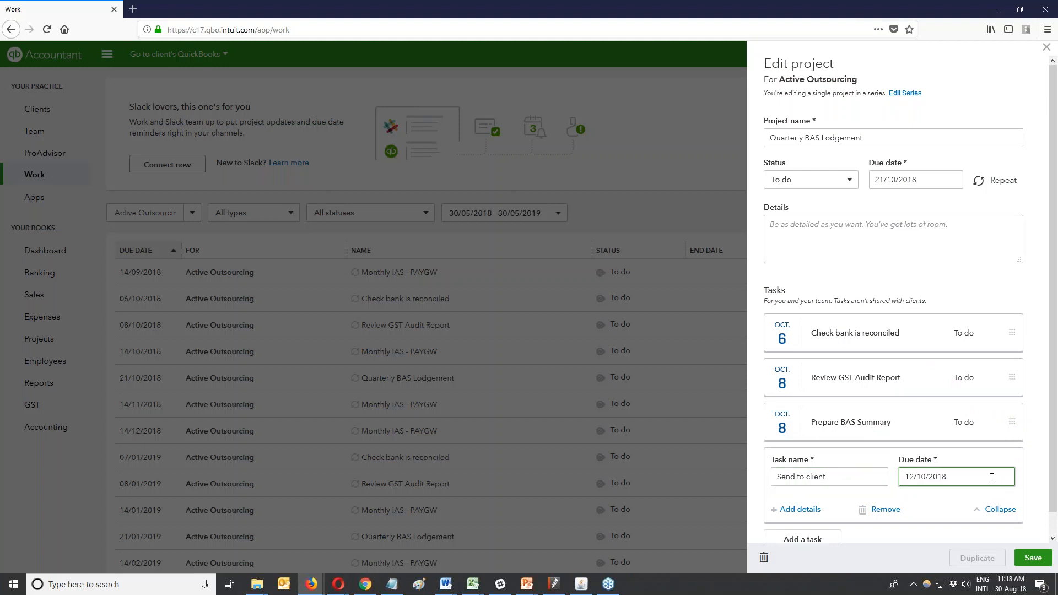
left_click(1001, 510)
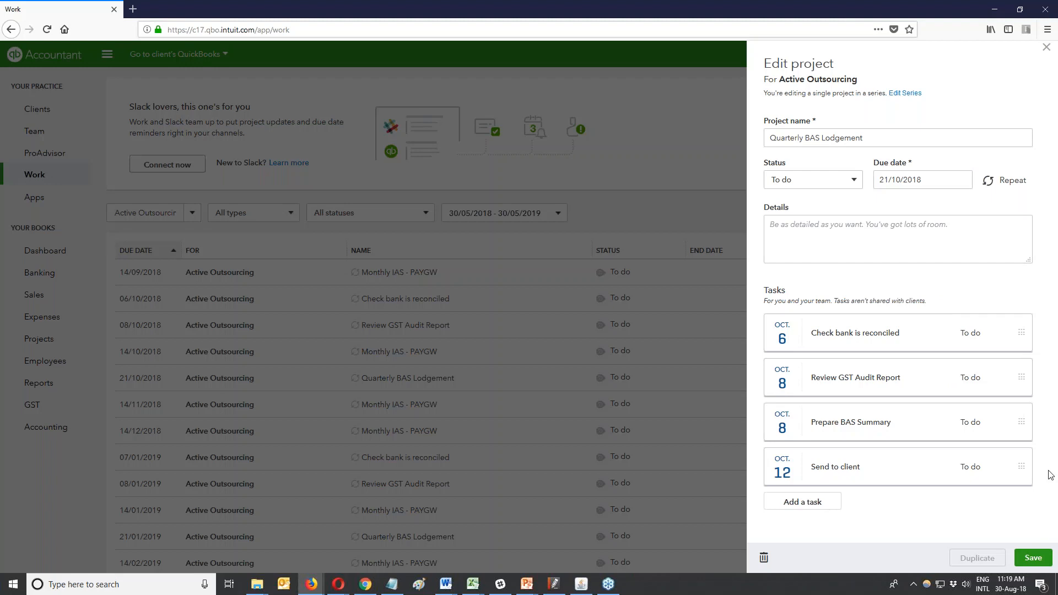
Save the project, cancelling the Edit series prompt.
left_click(988, 183)
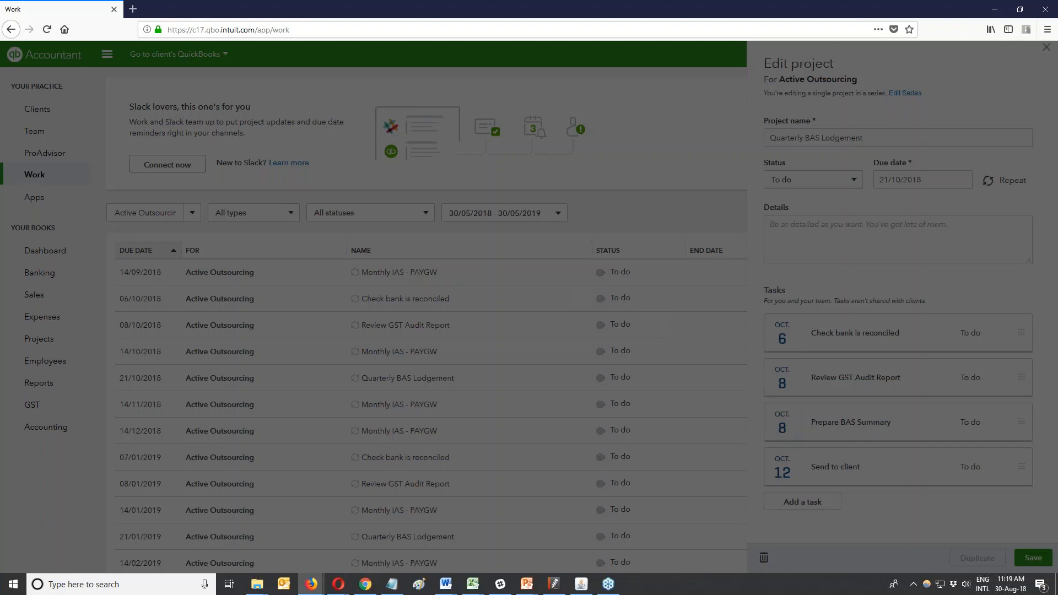
left_click(430, 335)
left_click(1032, 557)
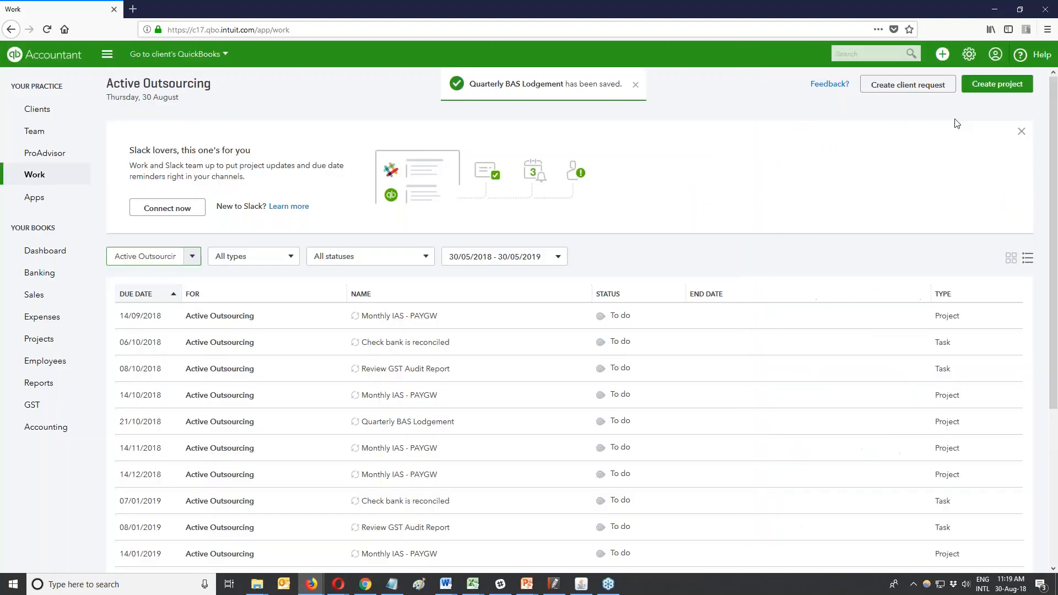
Scroll through the Work list to check the Prepare BAS Summary and Send to client rows.
scroll(407, 310, "down", 3)
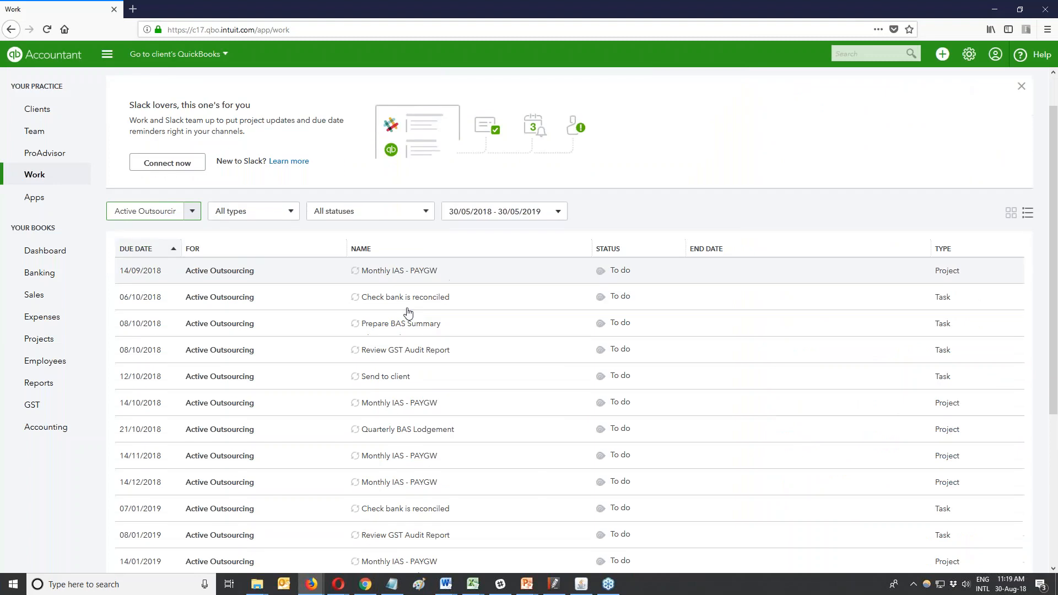
scroll(291, 308, "down", 1)
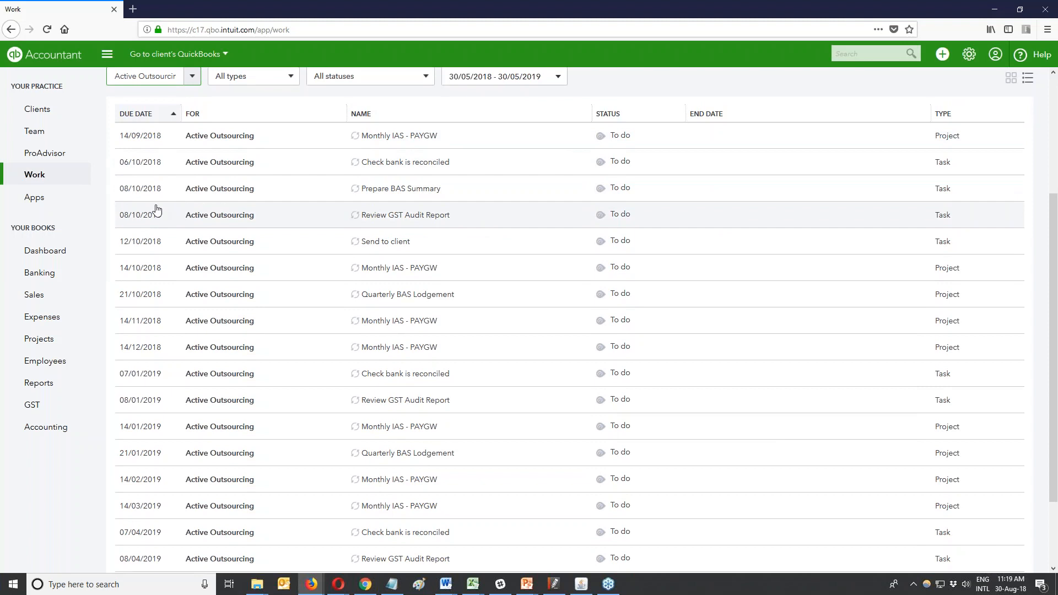
scroll(156, 209, "down", 3)
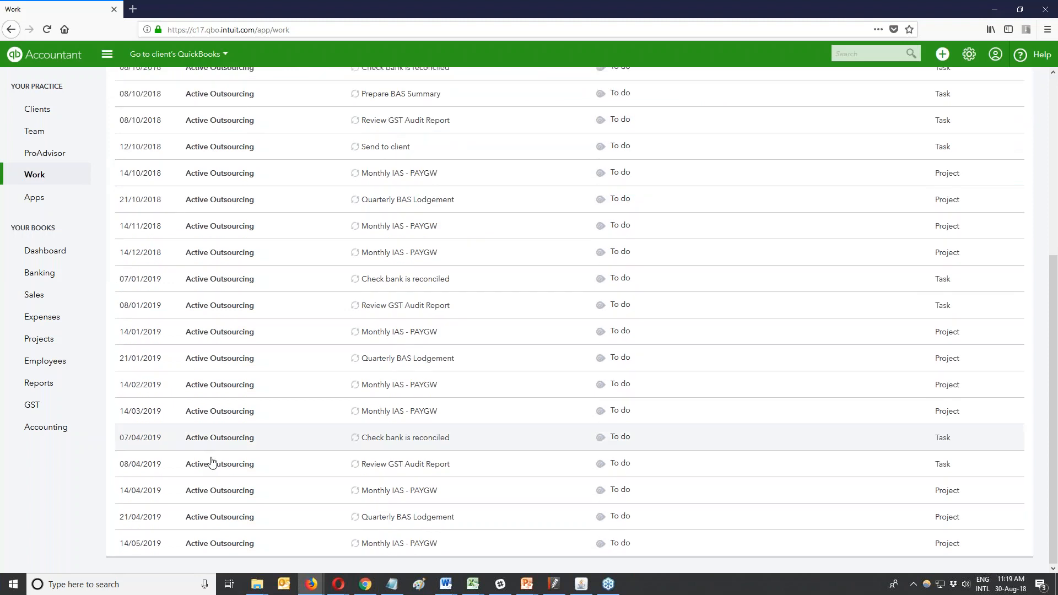
scroll(213, 463, "up", 5)
left_click(1011, 257)
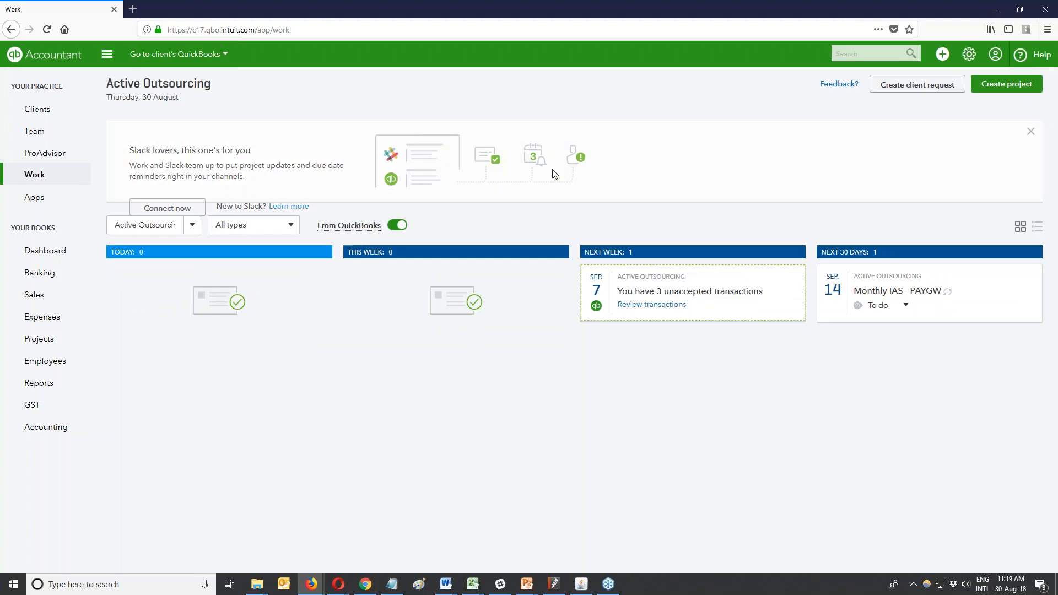
left_click(193, 257)
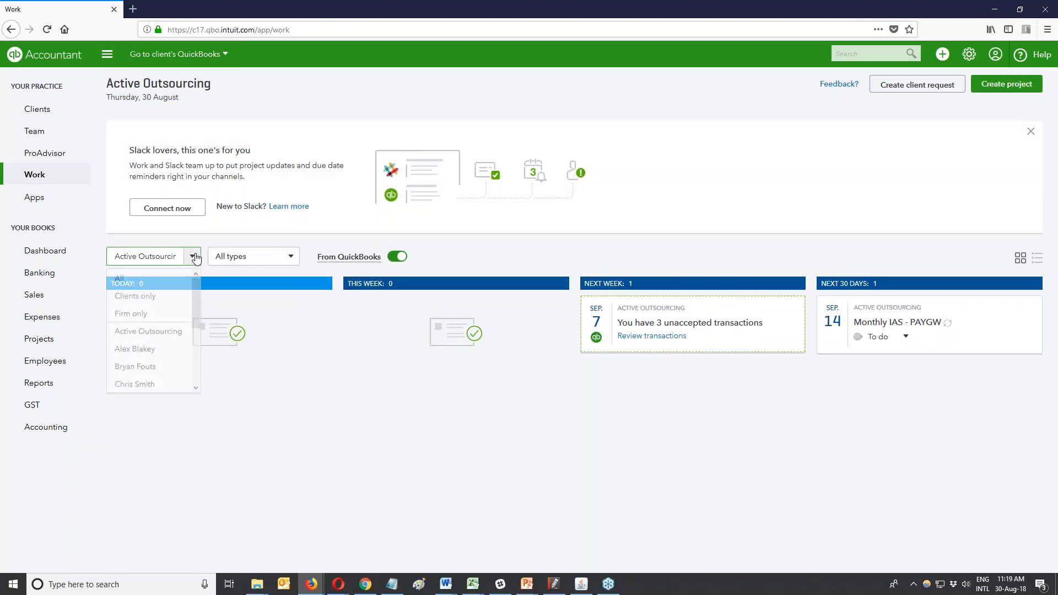
left_click(976, 258)
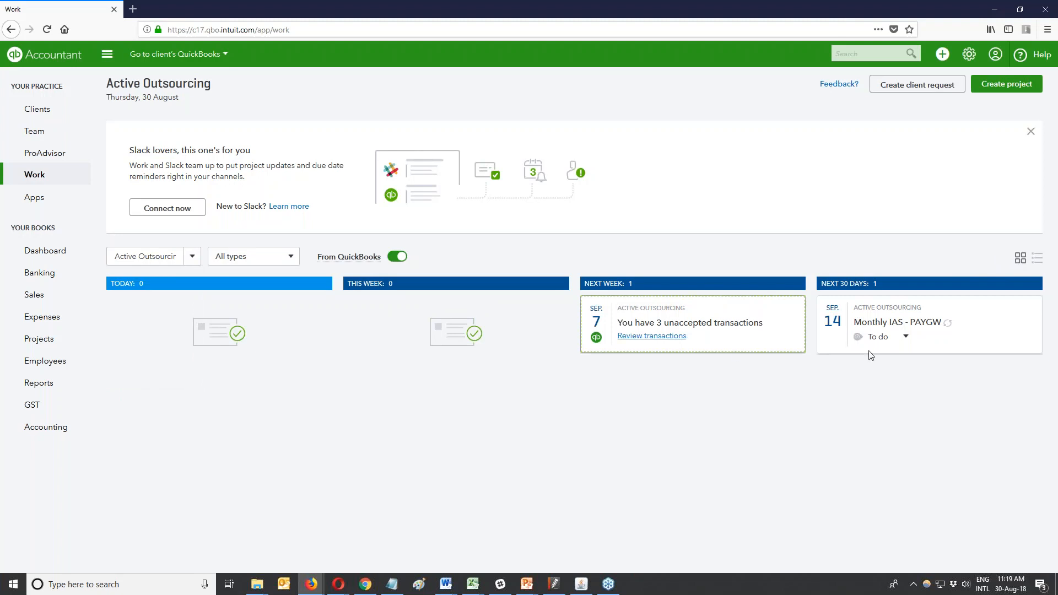
left_click(1036, 258)
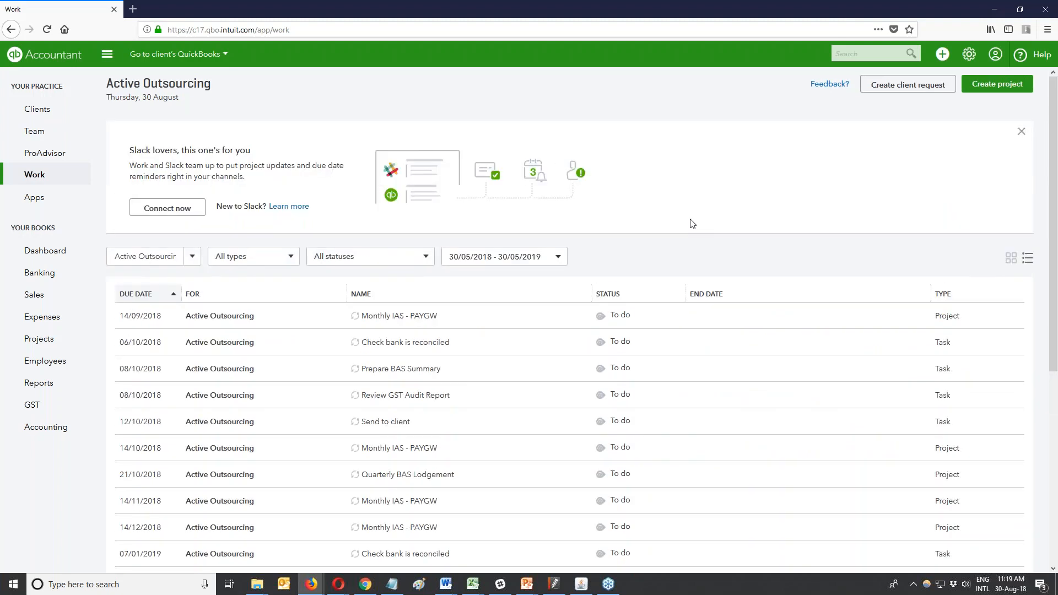
left_click(1011, 258)
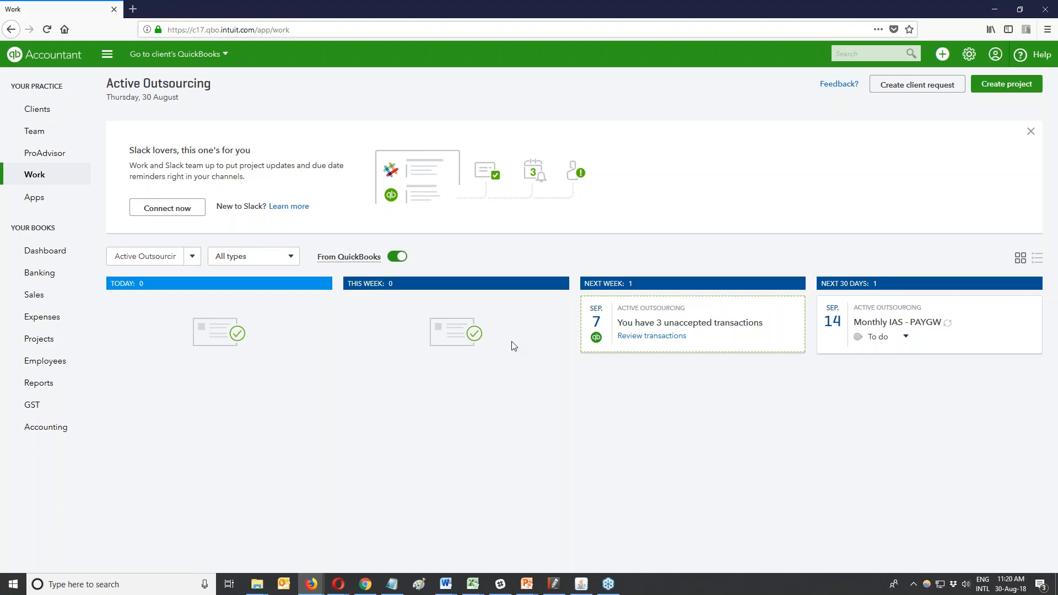
left_click(1036, 258)
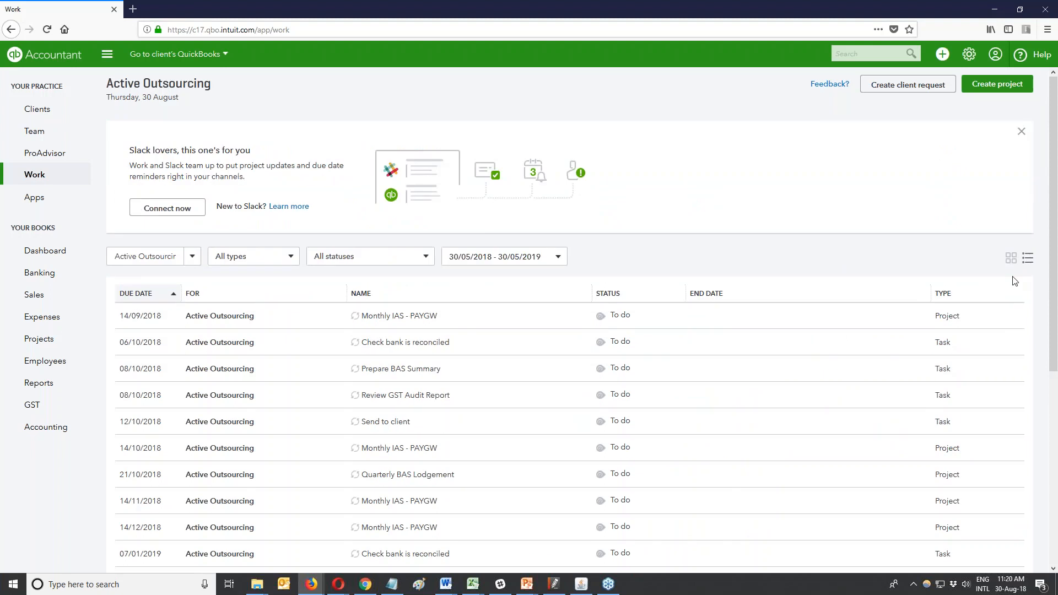
Delete the 06/10/2018 'Check bank is reconciled' task from Quarterly BAS Lodgement and confirm the removal.
scroll(937, 320, "down", 2)
left_click(858, 354)
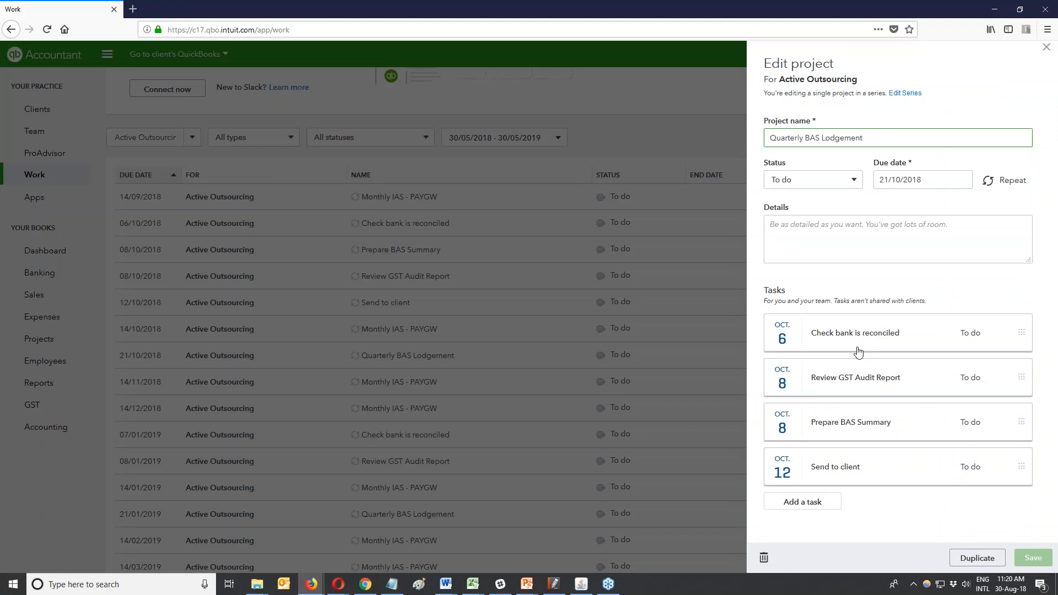
left_click(859, 351)
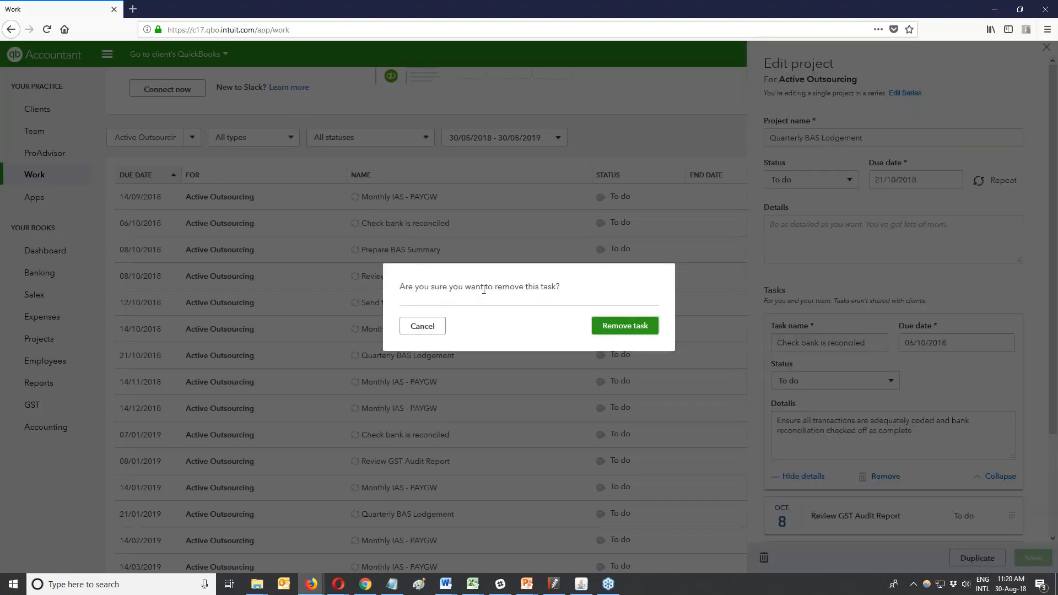
left_click(638, 330)
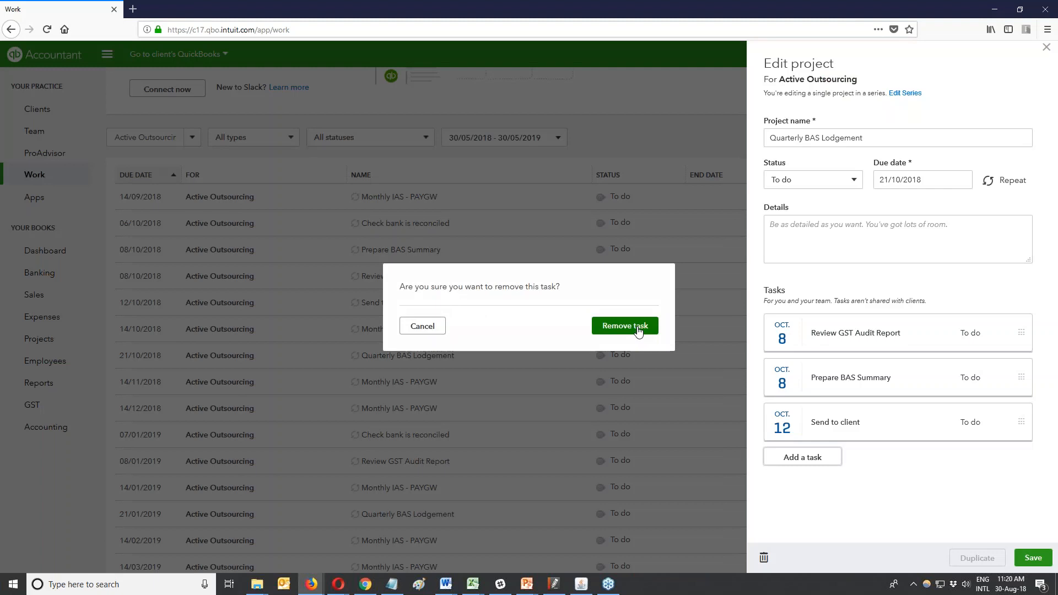
left_click(638, 331)
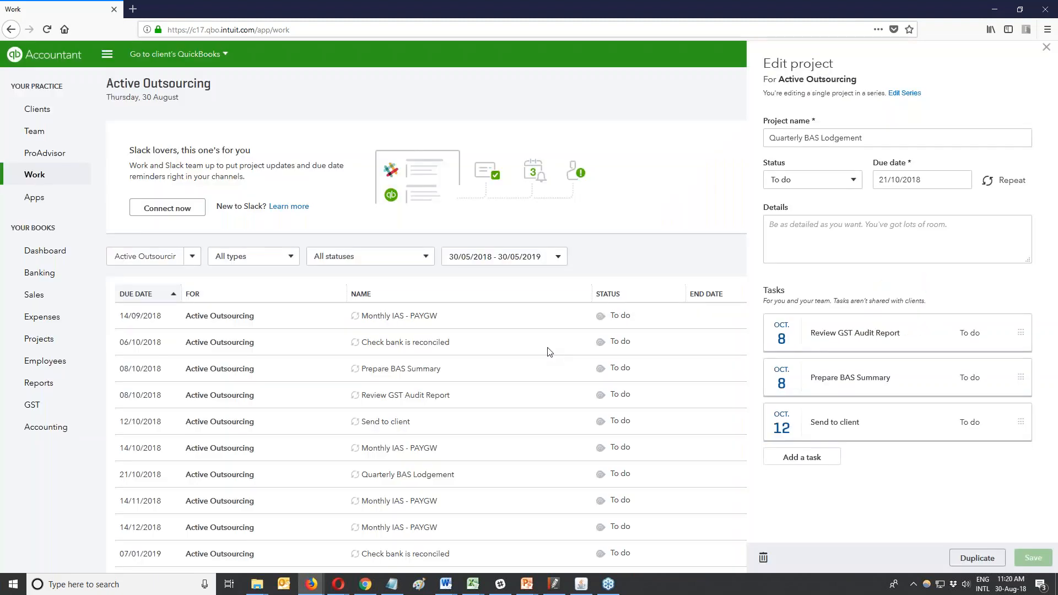
scroll(415, 201, "down", 2)
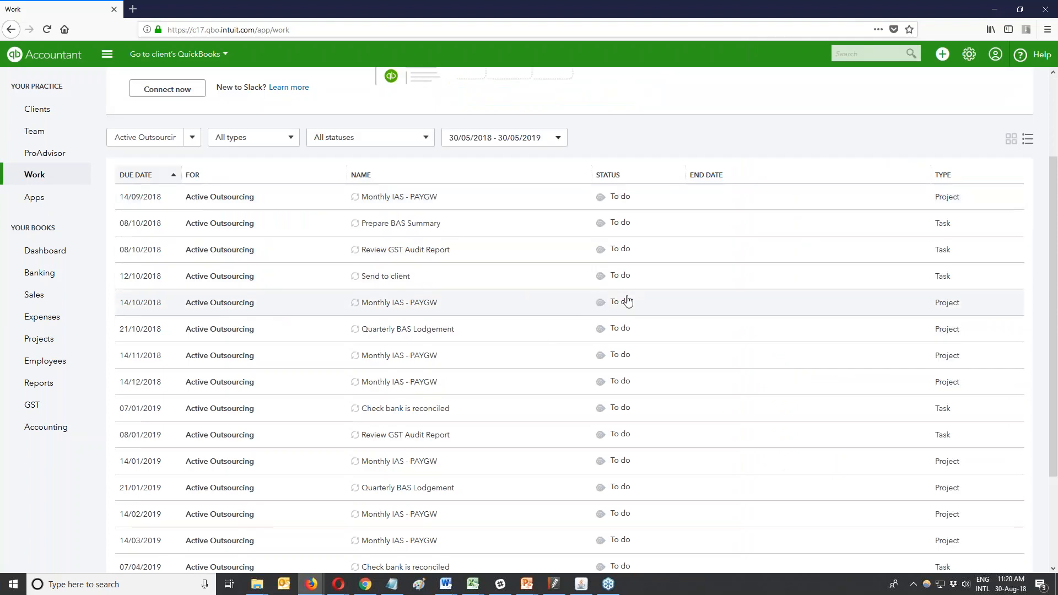
scroll(643, 261, "up", 1)
scroll(643, 261, "up", 2)
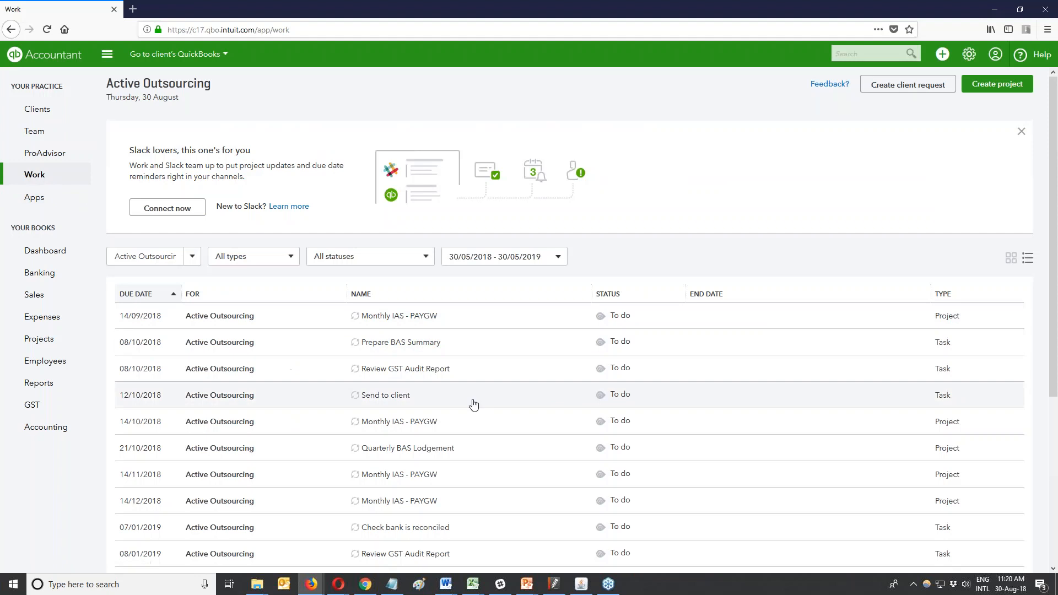
scroll(474, 405, "down", 1)
scroll(473, 405, "down", 4)
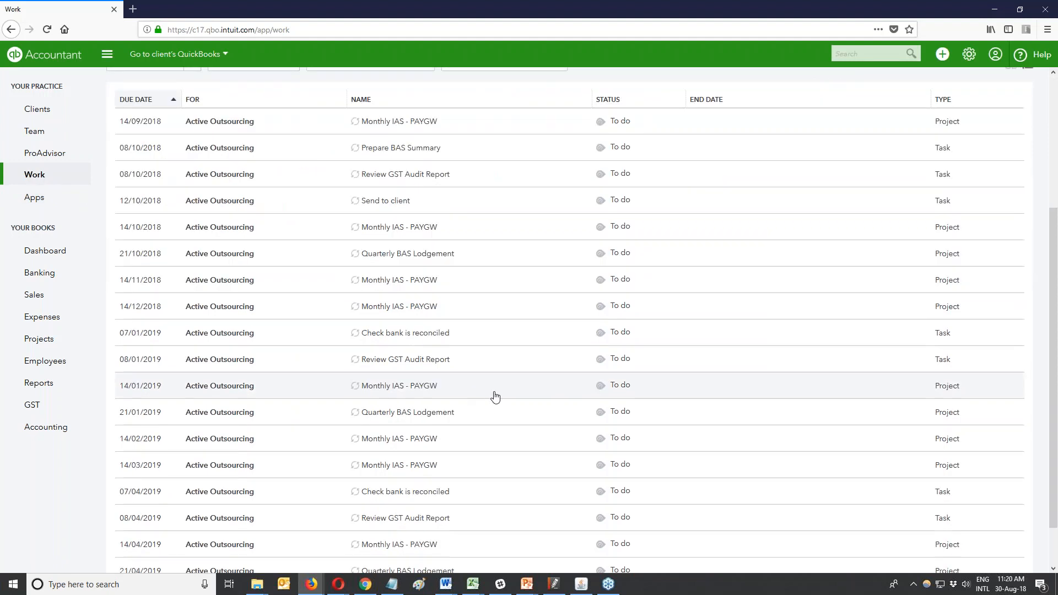
scroll(494, 397, "up", 4)
left_click(1015, 264)
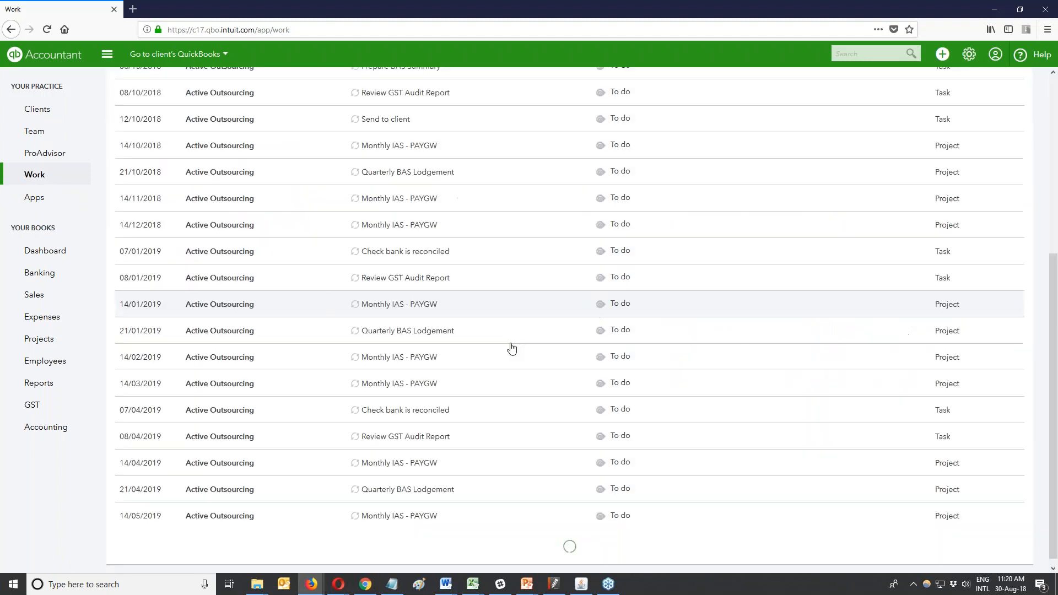
scroll(566, 496, "up", 2)
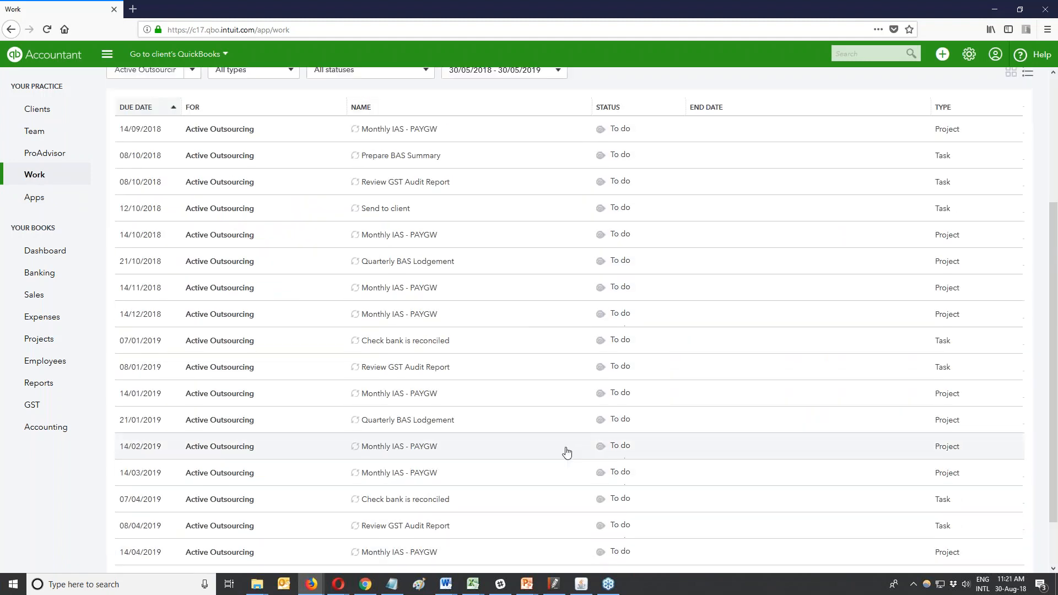
scroll(567, 452, "up", 4)
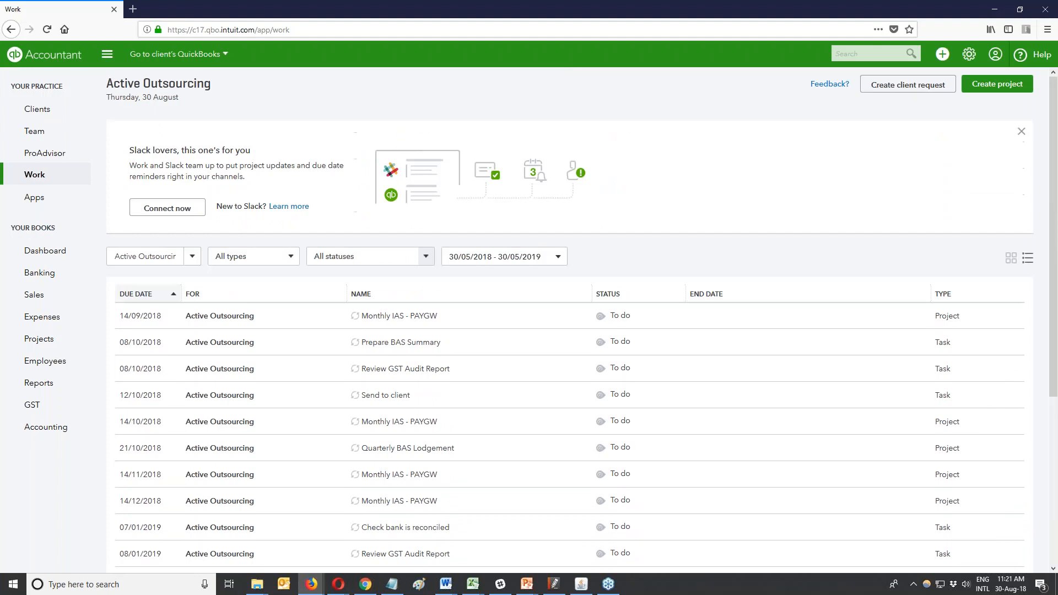
left_click(1010, 259)
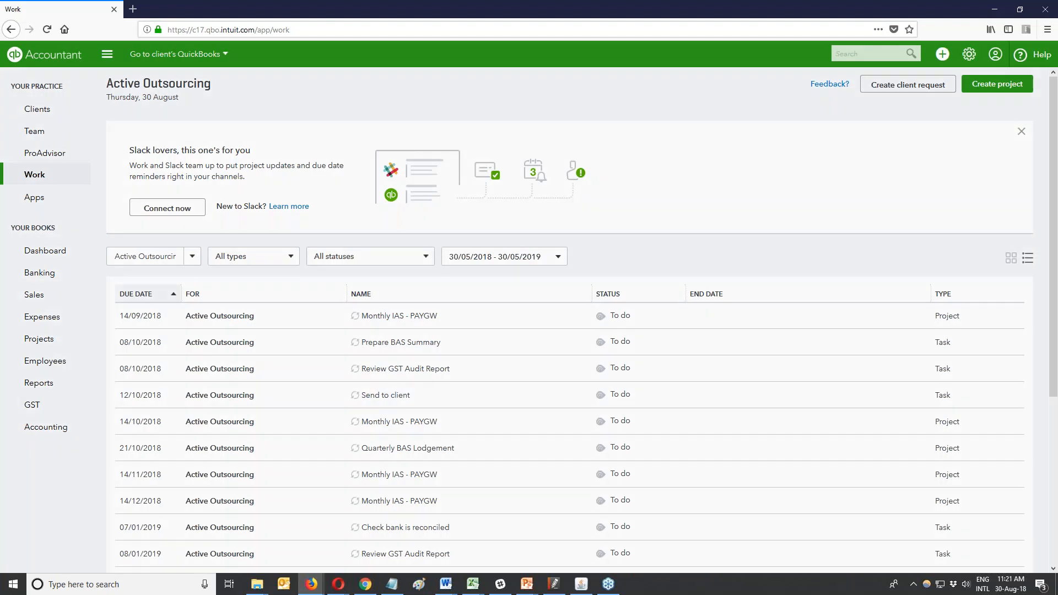
left_click(386, 395)
left_click(891, 460)
left_click(985, 463)
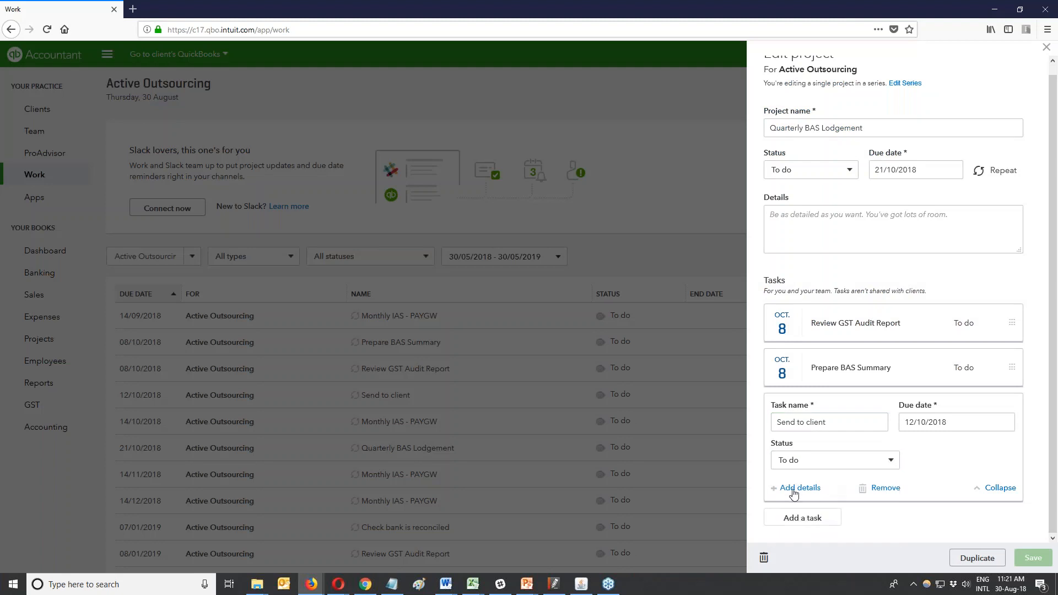
scroll(933, 231, "up", 1)
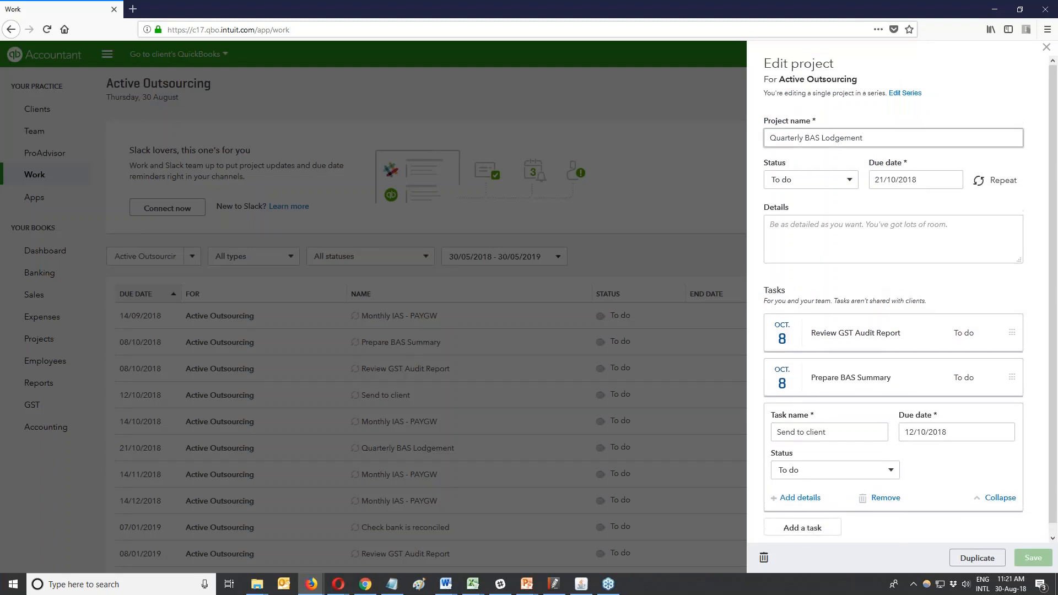
left_click(906, 94)
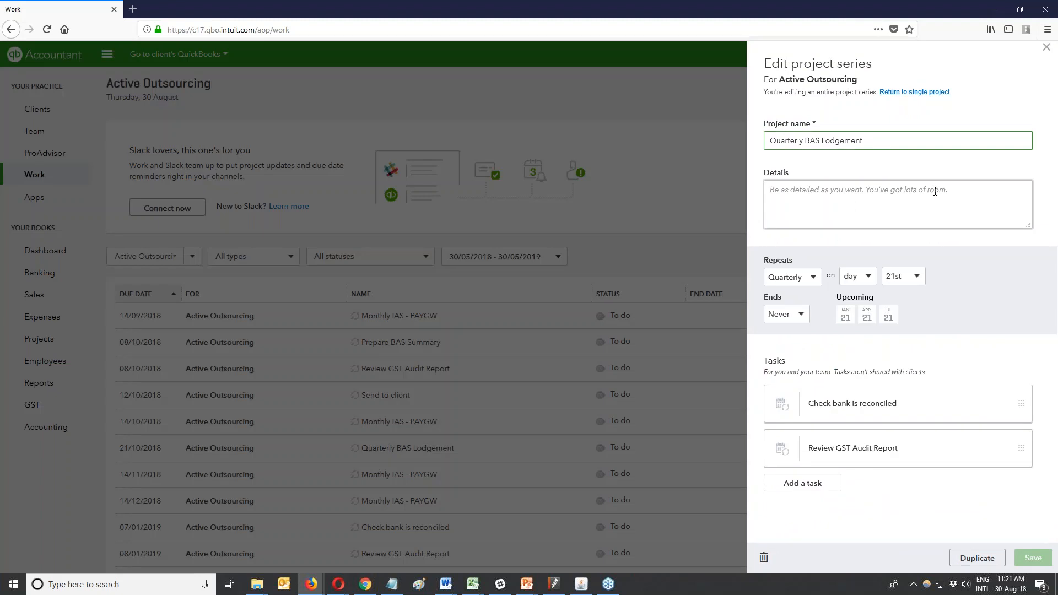
left_click(935, 403)
scroll(892, 501, "down", 2)
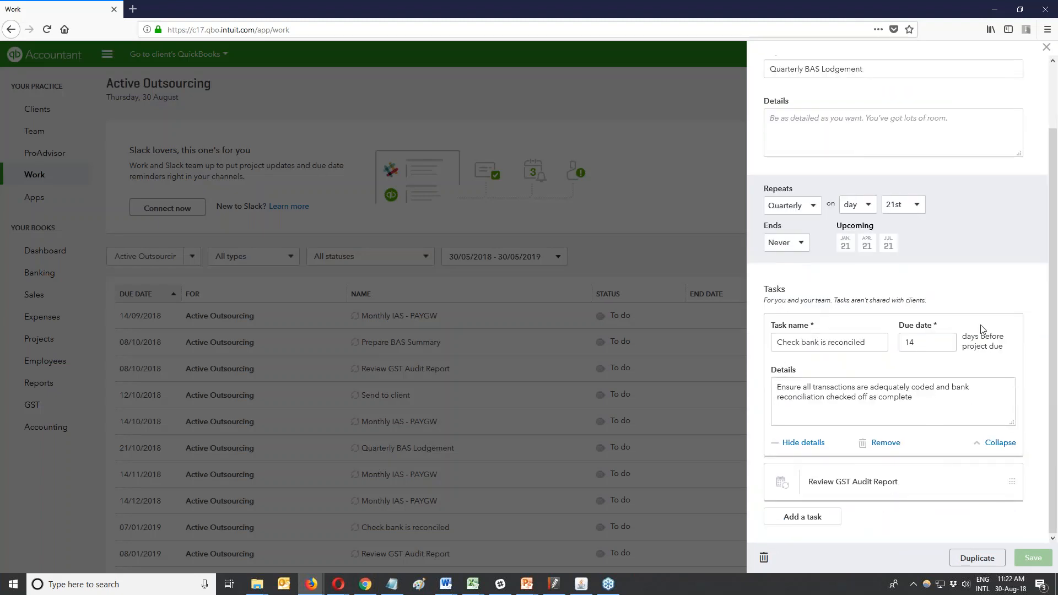
scroll(980, 321, "up", 1)
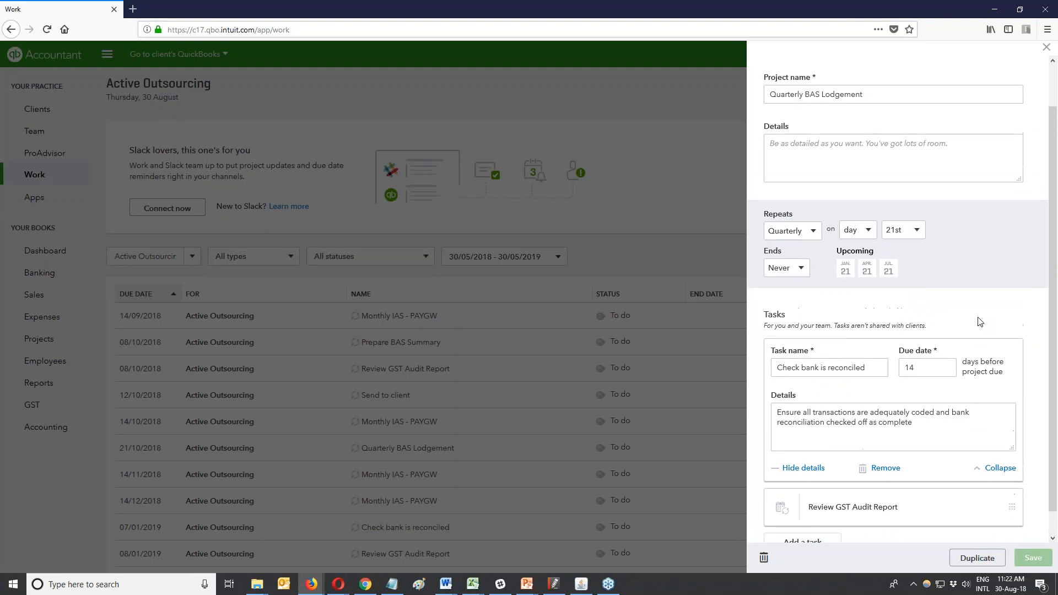
scroll(980, 321, "up", 2)
left_click(1047, 47)
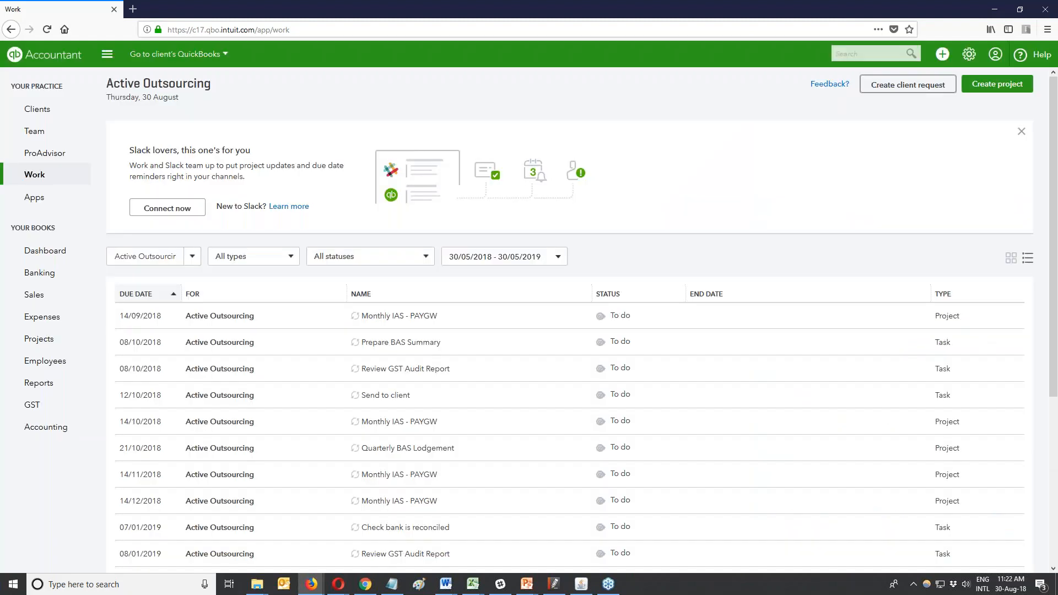
From Your Team, add a user with the new member's first name, last initial and email address.
left_click(992, 60)
left_click(968, 55)
left_click(918, 152)
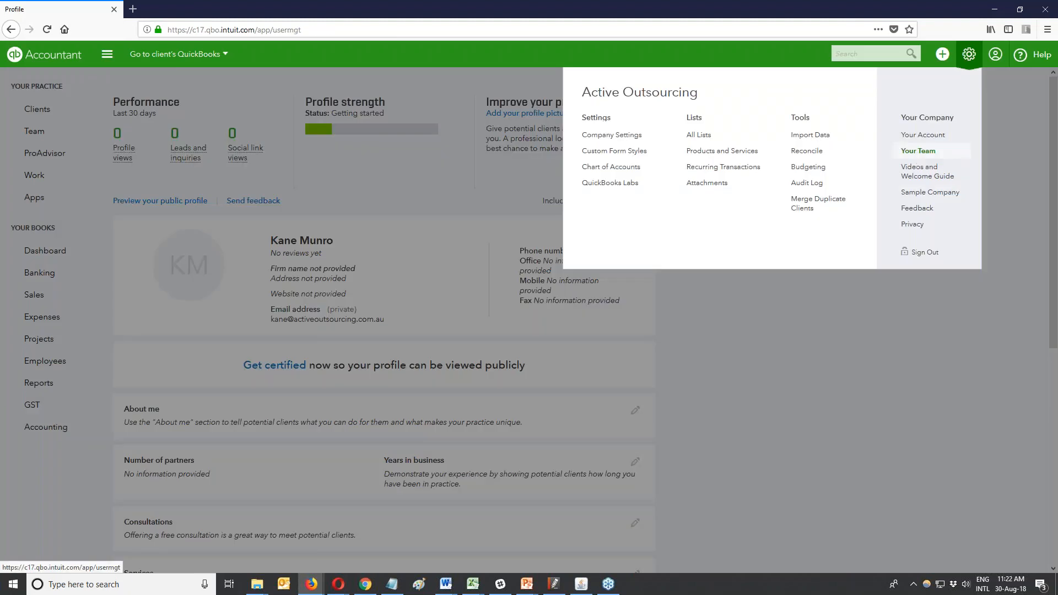
left_click(1000, 86)
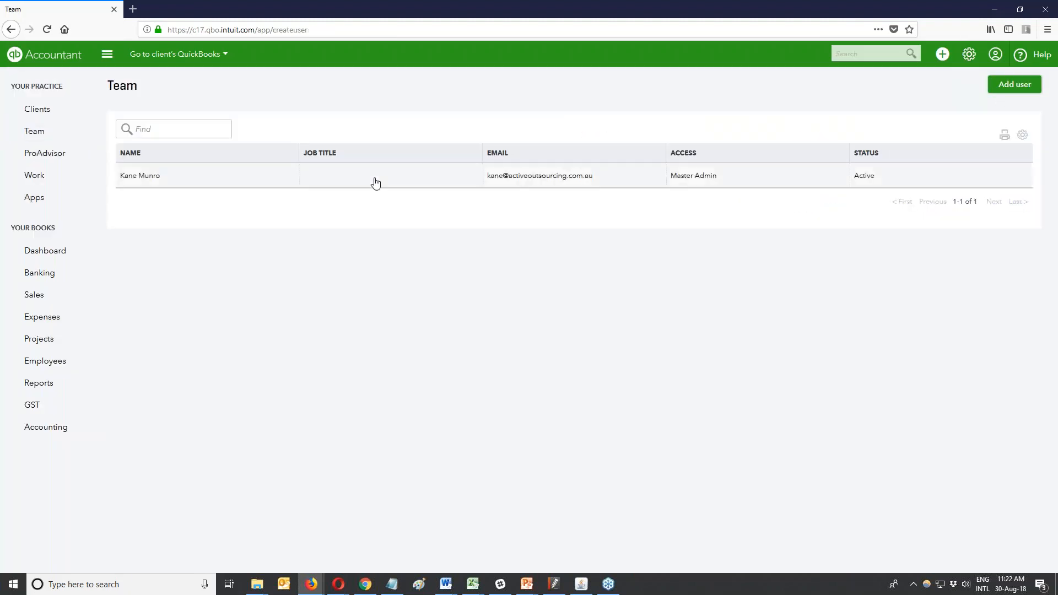
left_click(99, 199)
type("Fiona")
key("Tab")
key("Tab")
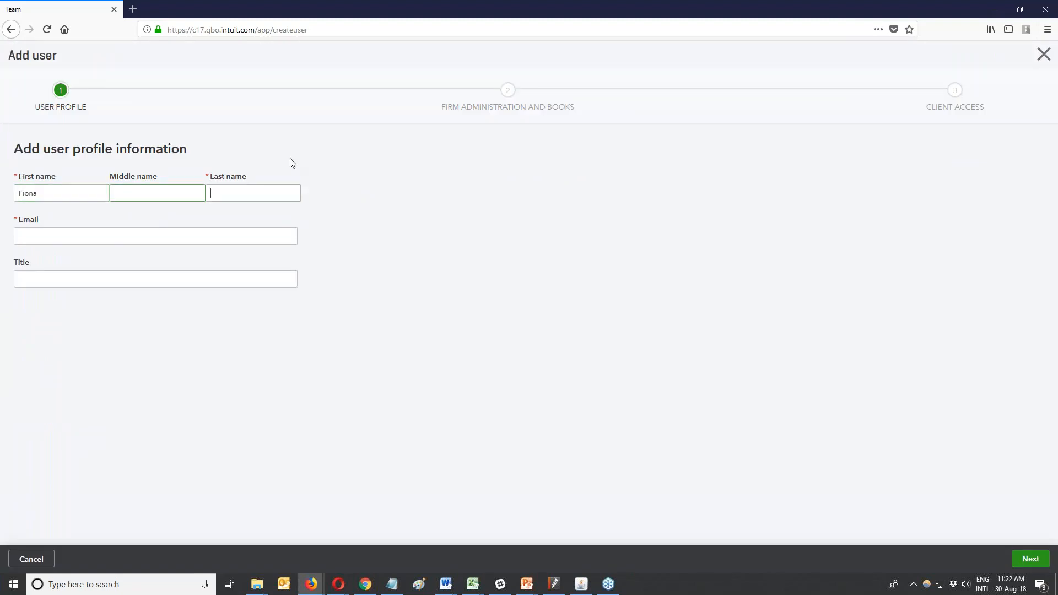
type("S")
key("Tab")
left_click(1017, 562)
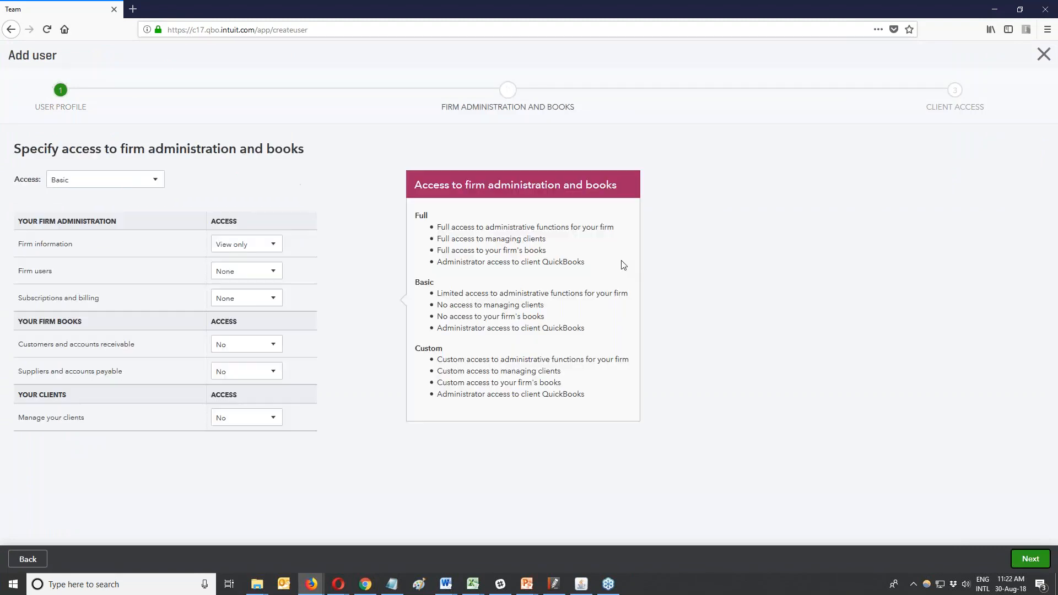
Give the user Full firm access to all clients, save, and return to the Work list.
left_click(154, 181)
left_click(58, 200)
left_click(1029, 558)
left_click(1026, 565)
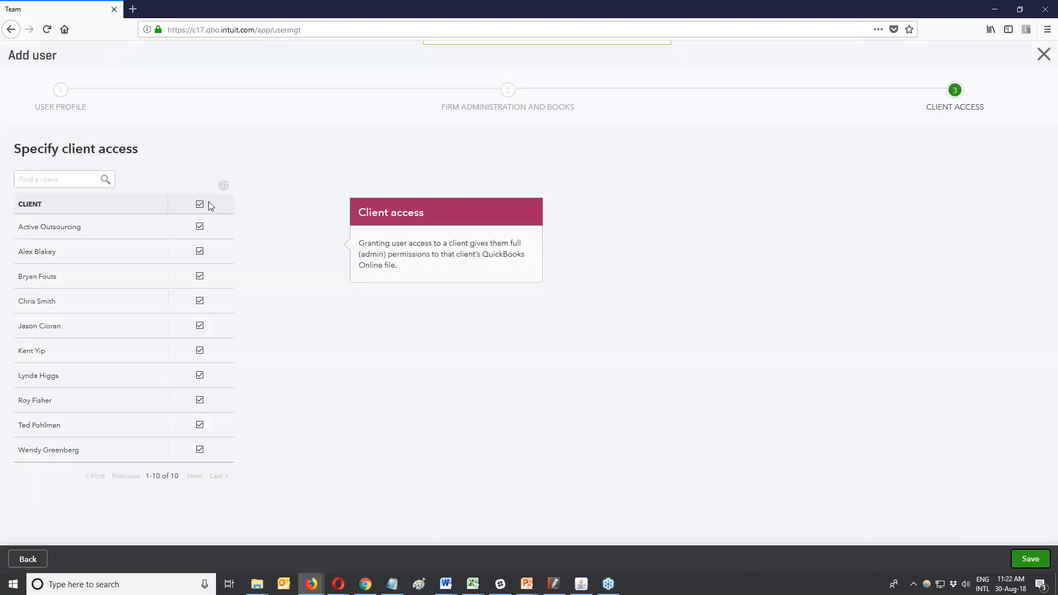
left_click(17, 181)
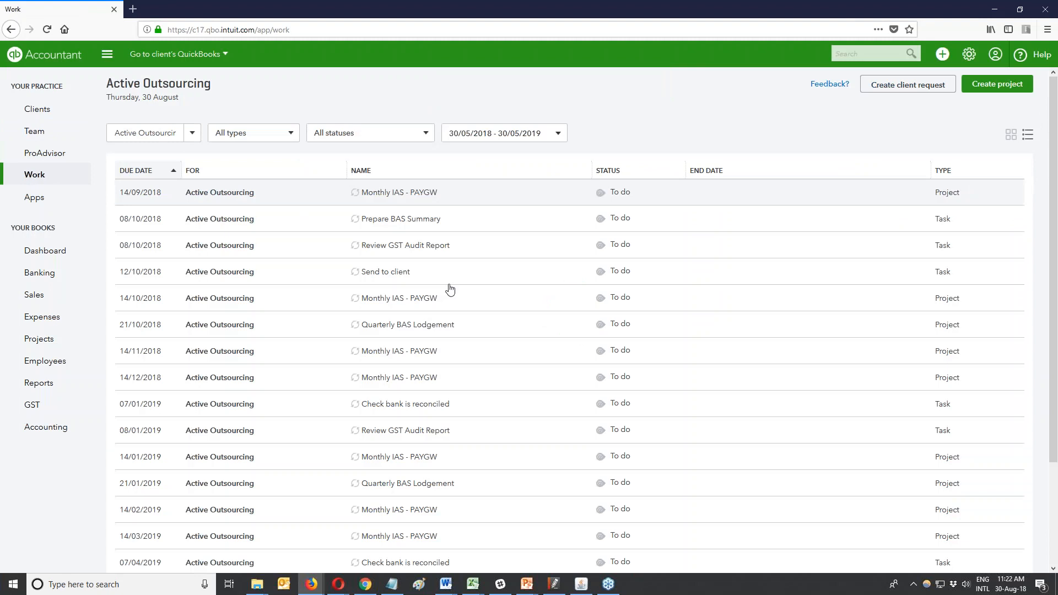
Close the Monthly IAS - PAYGW project unchanged and open Quarterly BAS Lodgement with its three tasks.
left_click(206, 322)
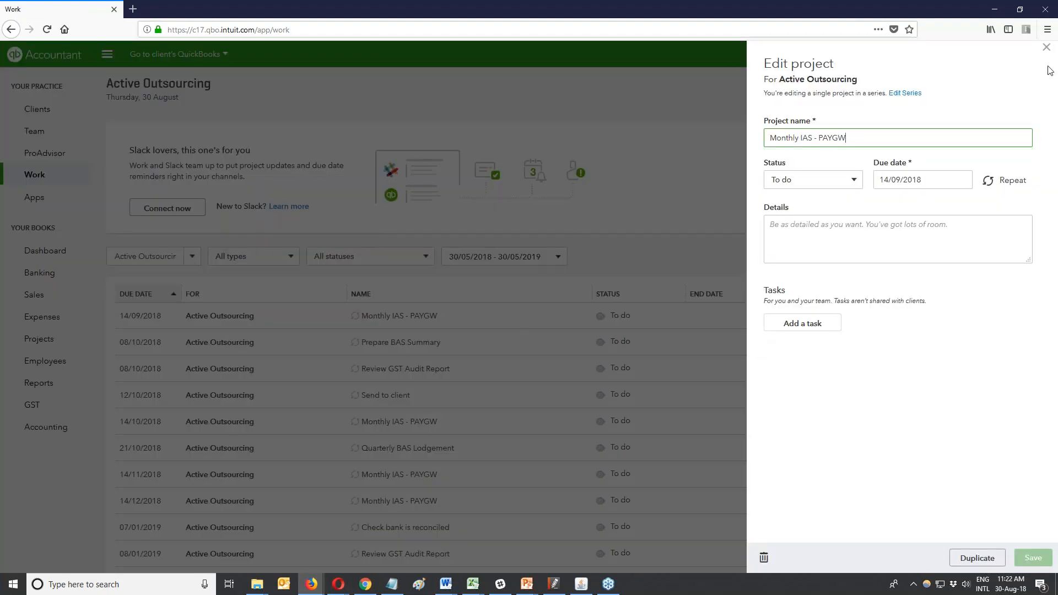
left_click(1046, 48)
left_click(1046, 49)
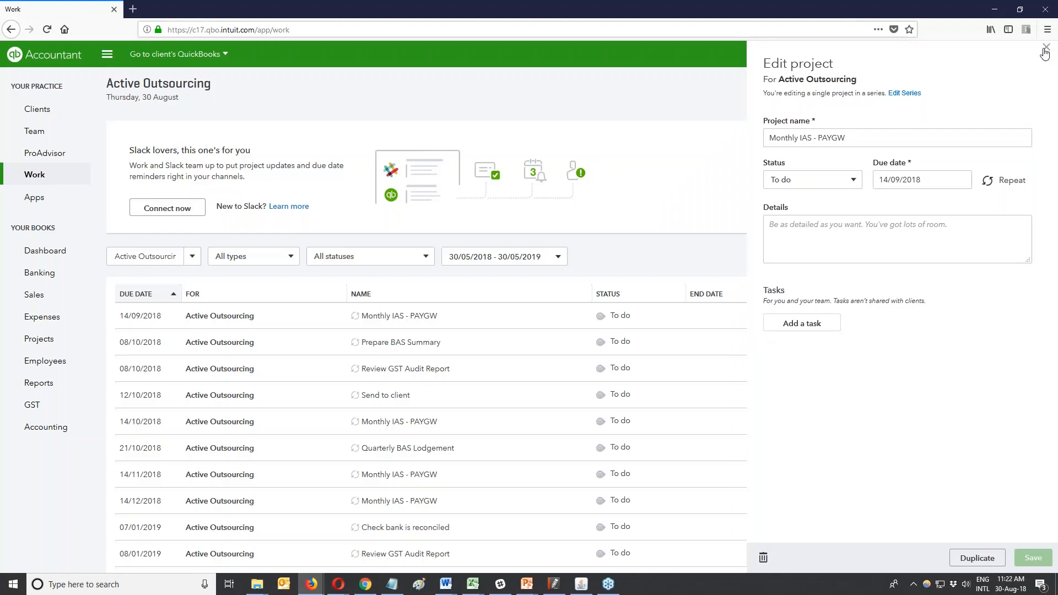
scroll(400, 368, "down", 1)
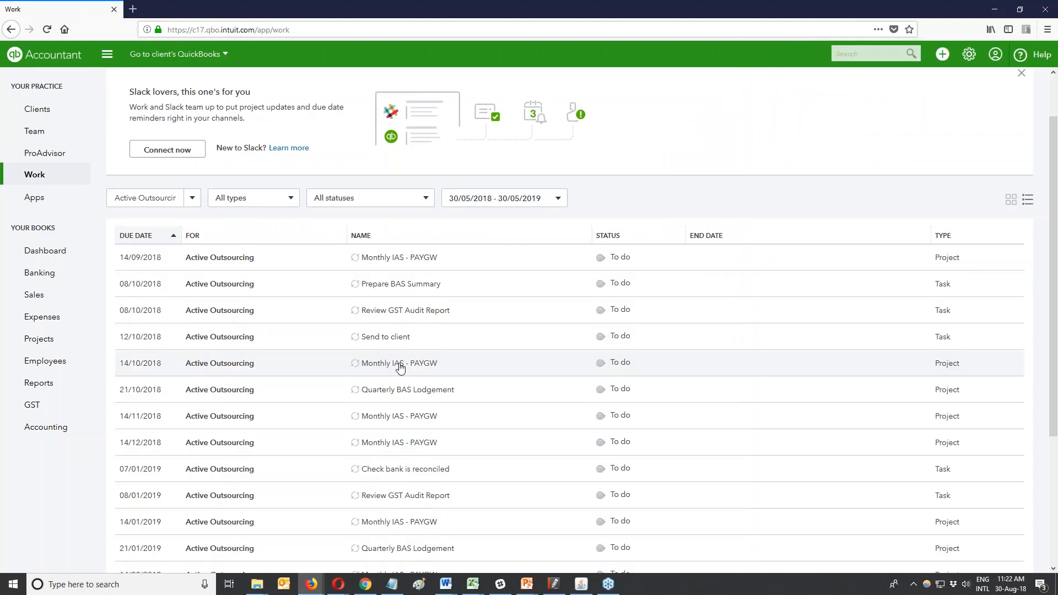
left_click(395, 313)
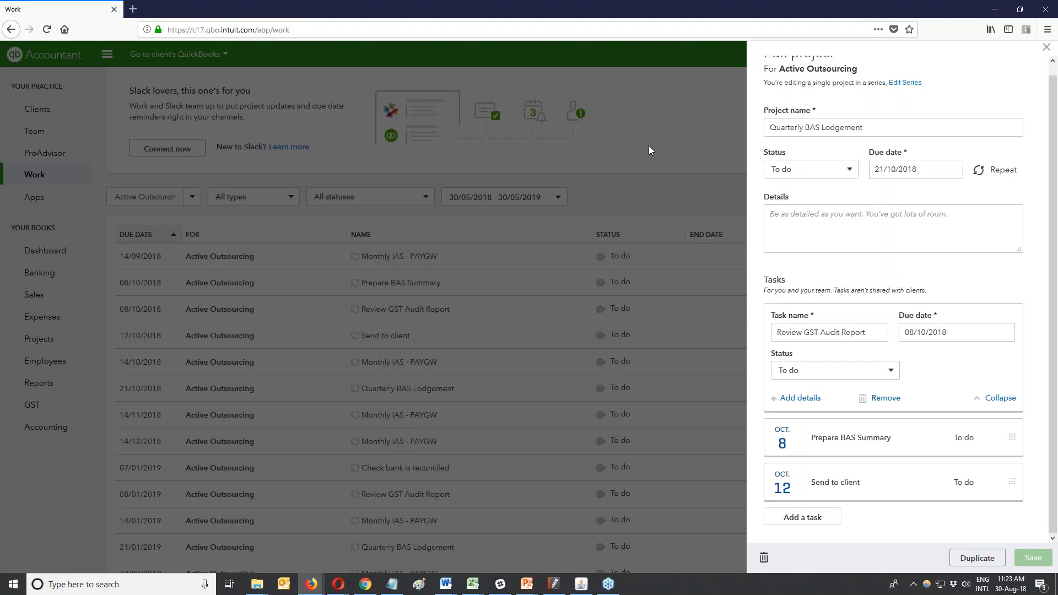
Close the Quarterly BAS Lodgement panel, switch to card layout, and open the first Monthly IAS - PAYGW project.
left_click(1046, 49)
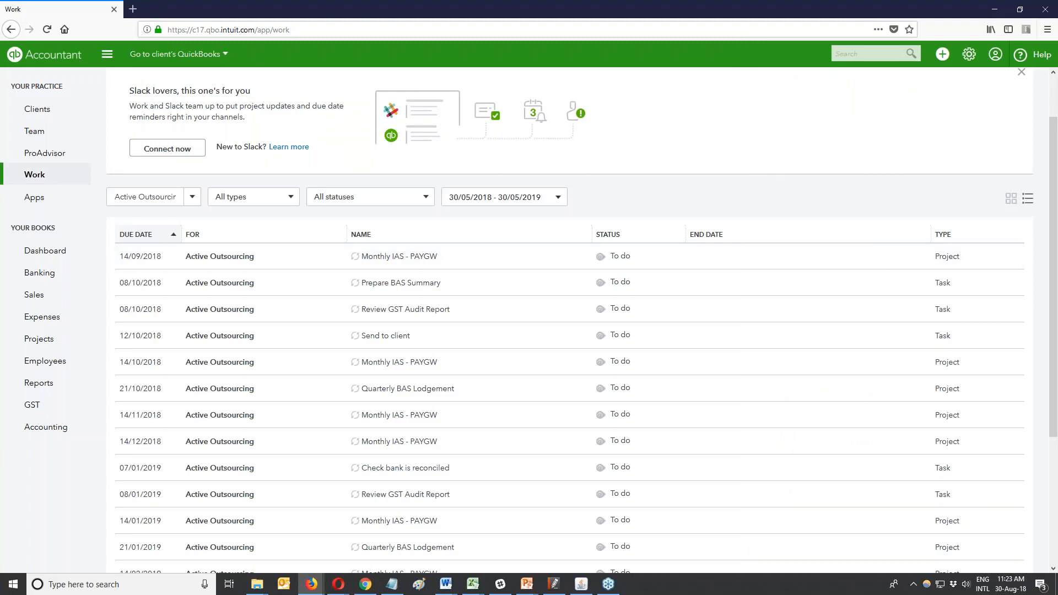
left_click(1010, 199)
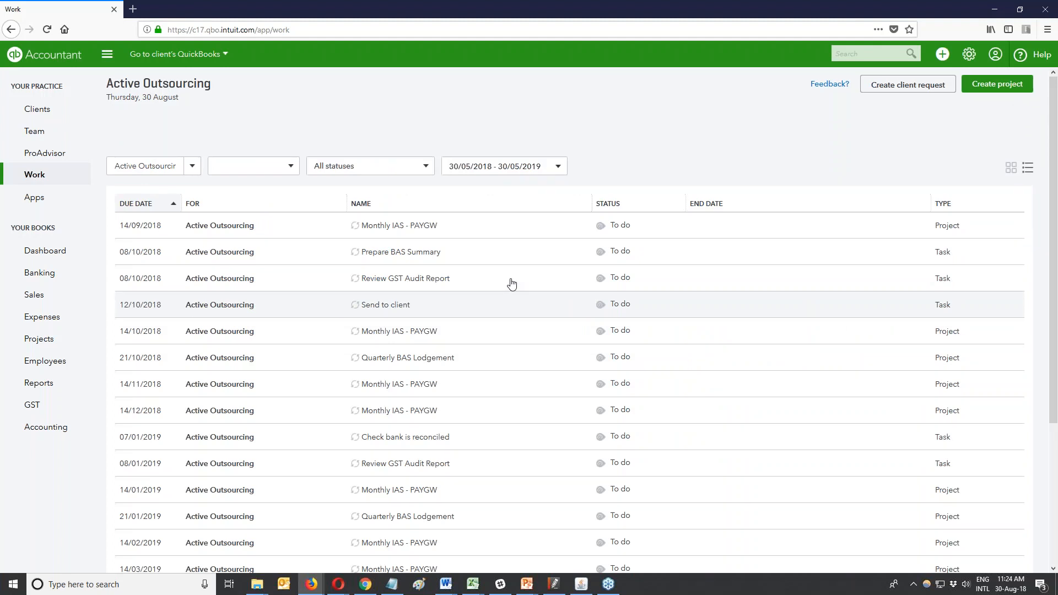
left_click(510, 314)
left_click(907, 93)
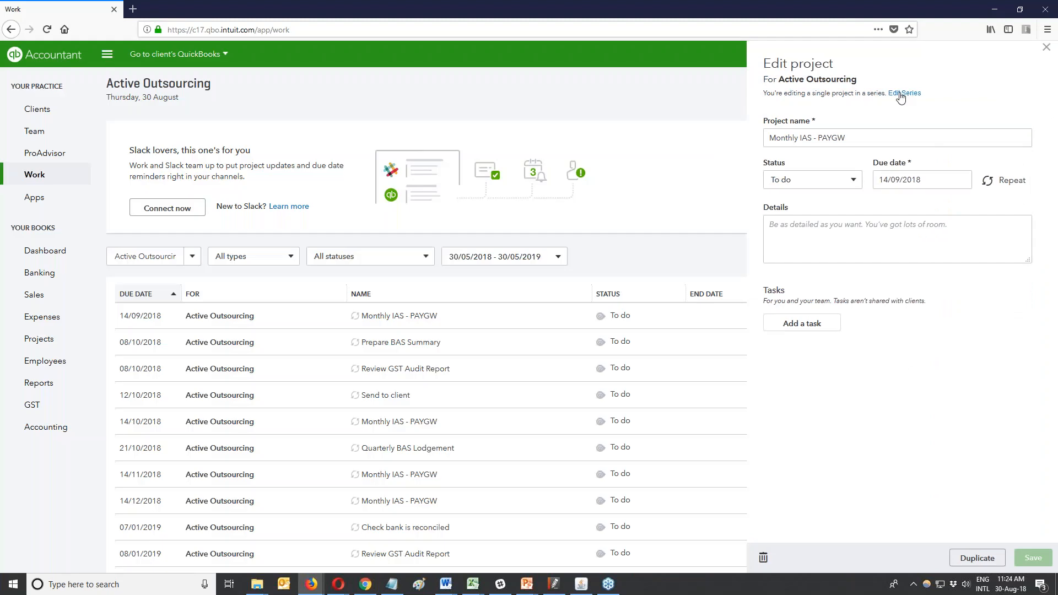
Delete all projects in the Monthly IAS - PAYGW series through Edit Series.
left_click(900, 94)
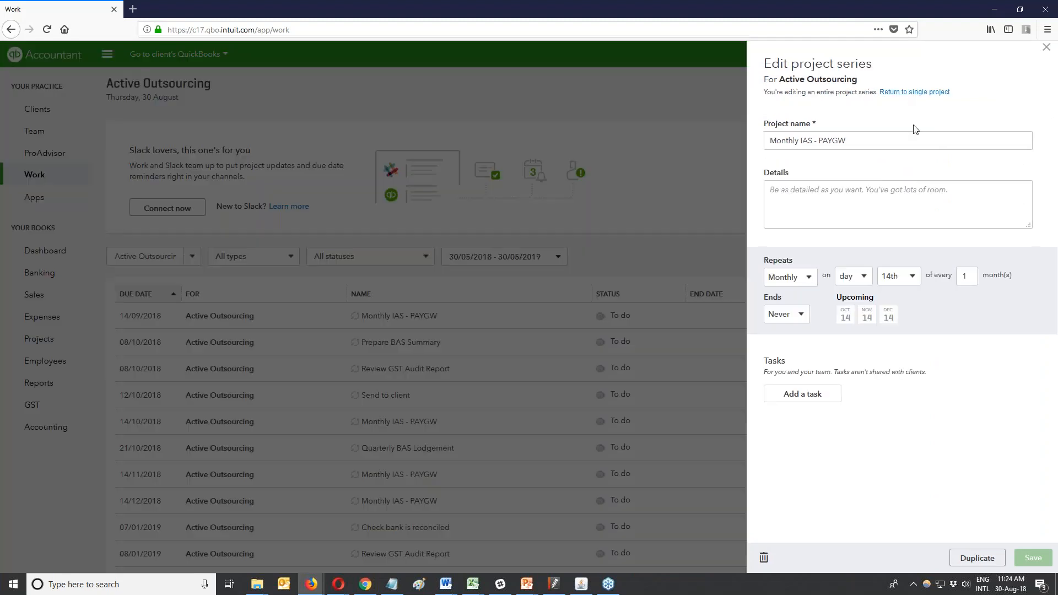
left_click(763, 557)
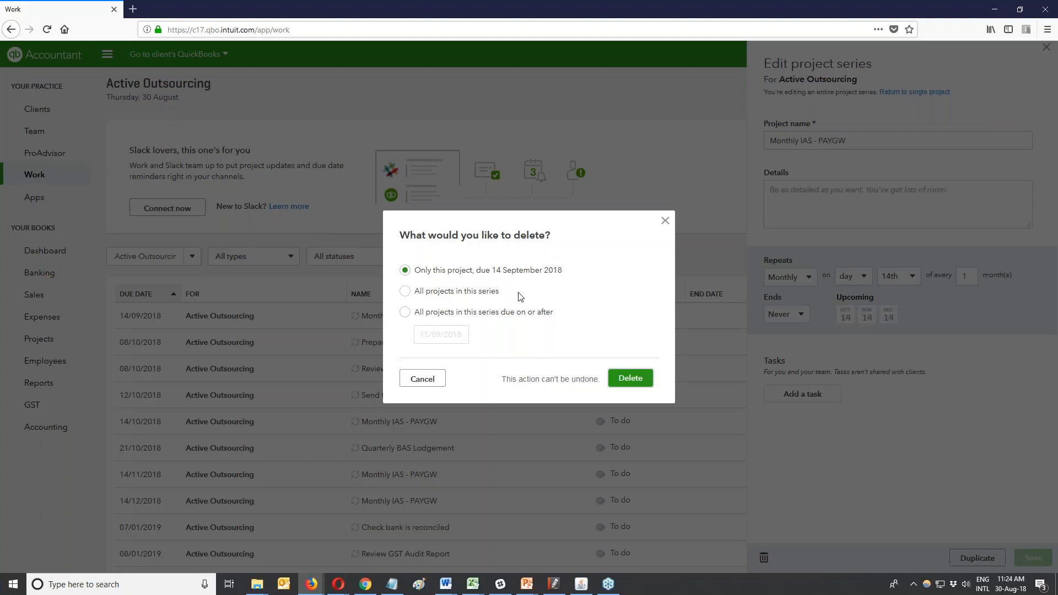
left_click(408, 316)
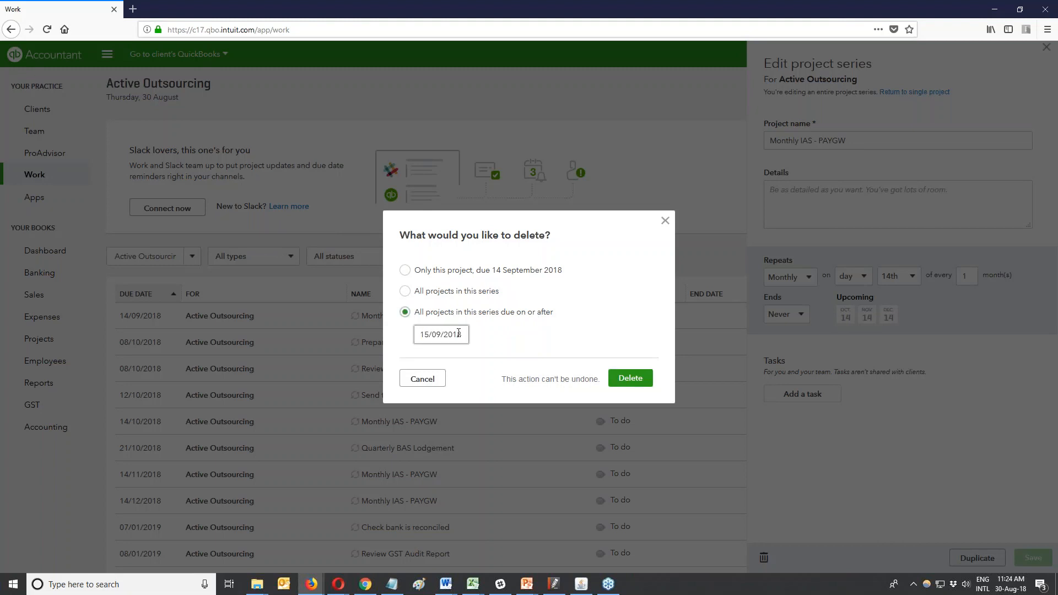
left_click(406, 292)
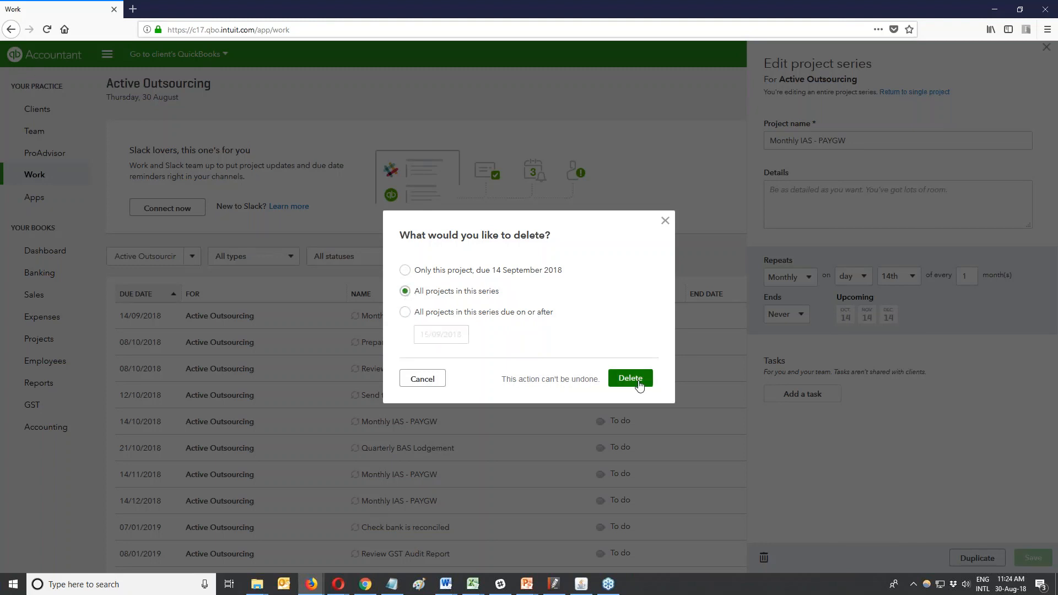
left_click(637, 381)
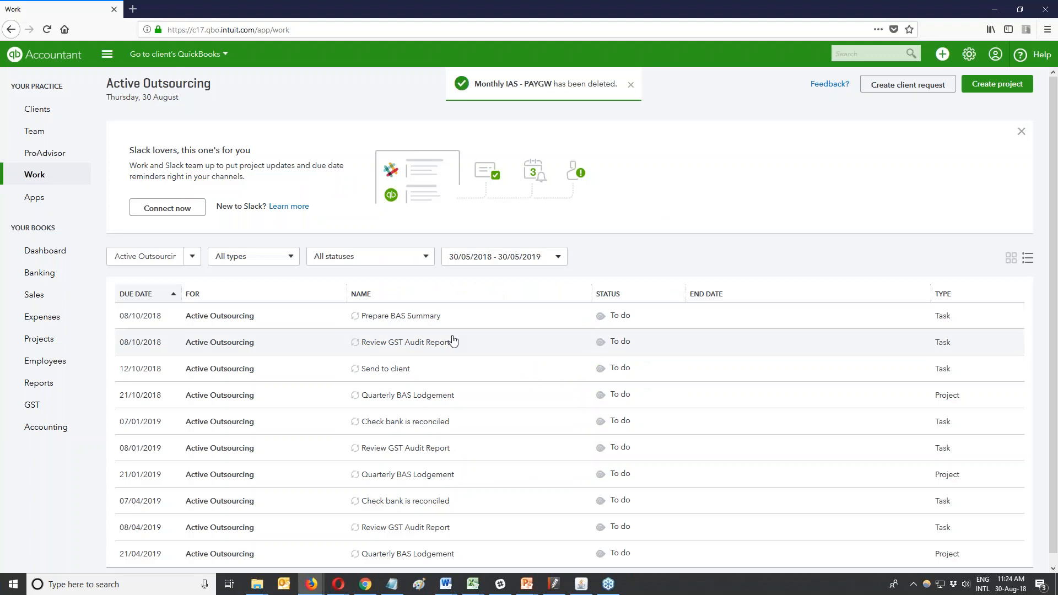
Change the Work page client filter from Active Outsourcing to All and scroll the list.
scroll(449, 338, "down", 1)
left_click(193, 246)
left_click(126, 266)
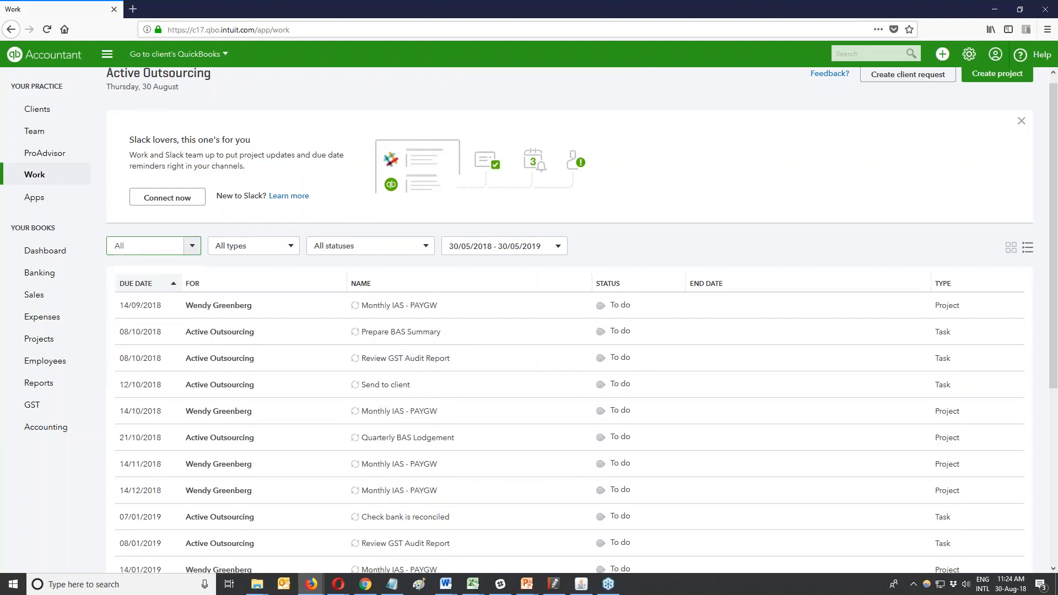
scroll(524, 309, "down", 1)
scroll(524, 309, "down", 1)
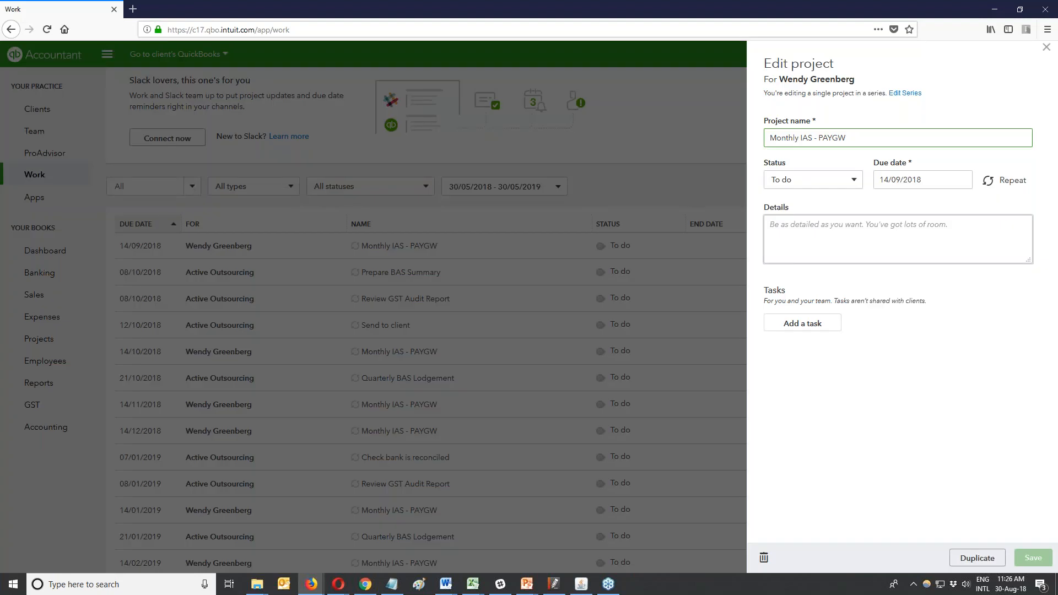
Review the Monthly IAS - PAYGW status options, then close the project without saving.
left_click(812, 179)
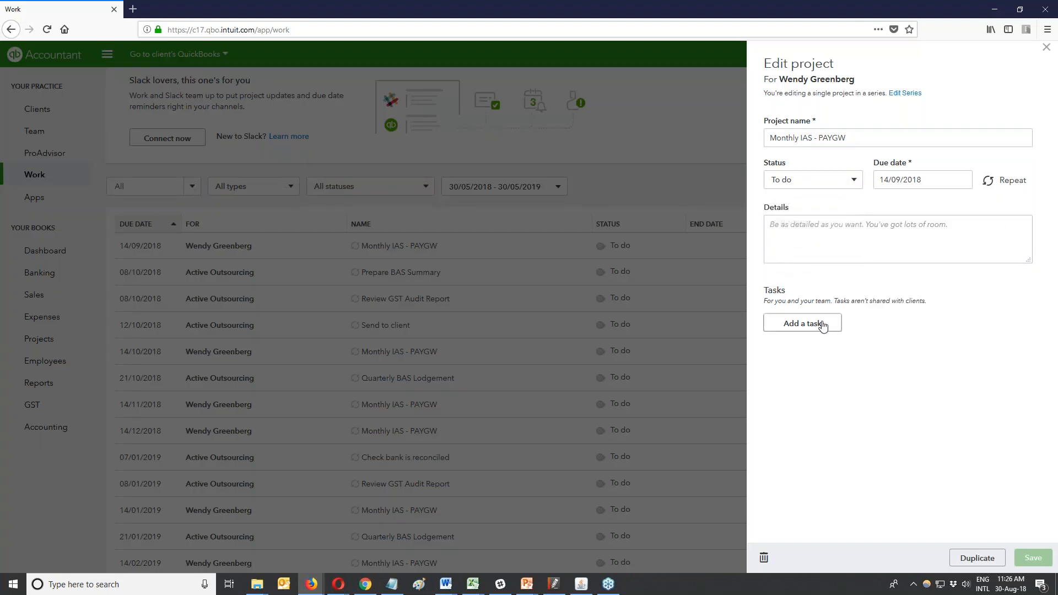
left_click(855, 179)
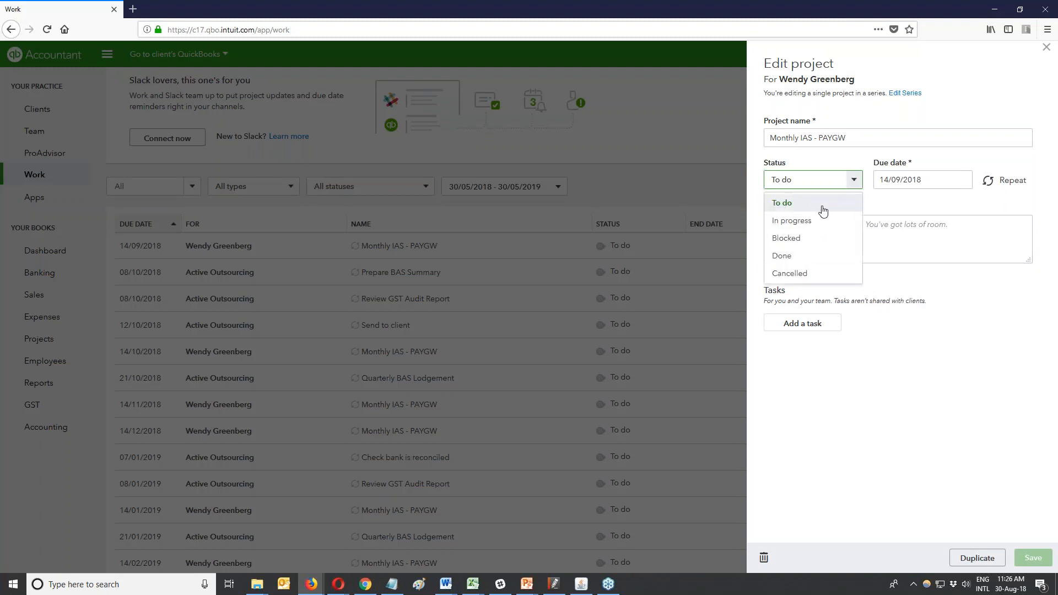
left_click(923, 380)
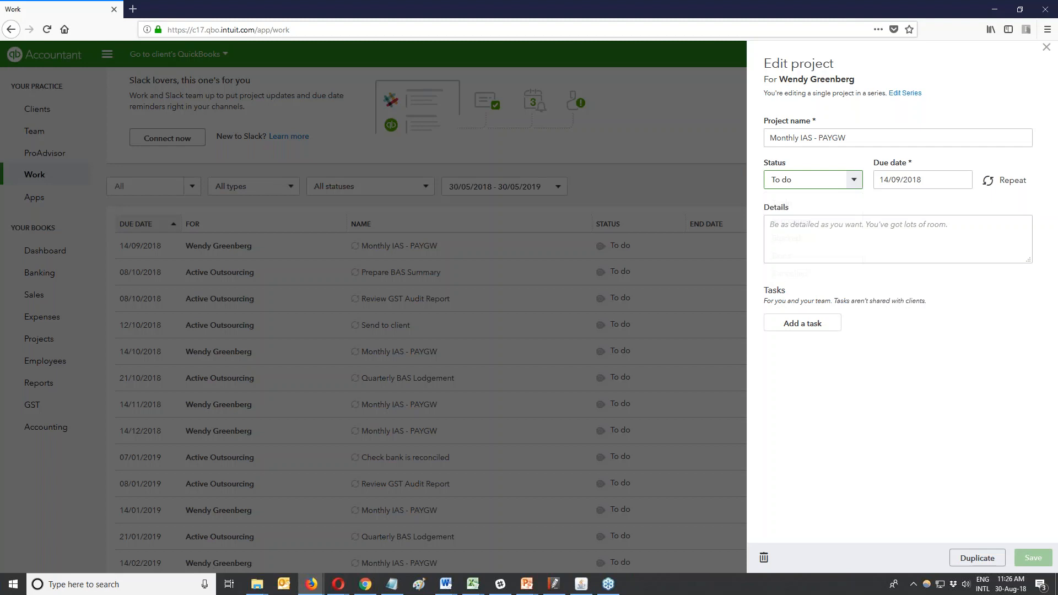
left_click(1046, 47)
Reload the Work page, reopen the project to check its status, and close it unchanged.
right_click(774, 138)
left_click(821, 144)
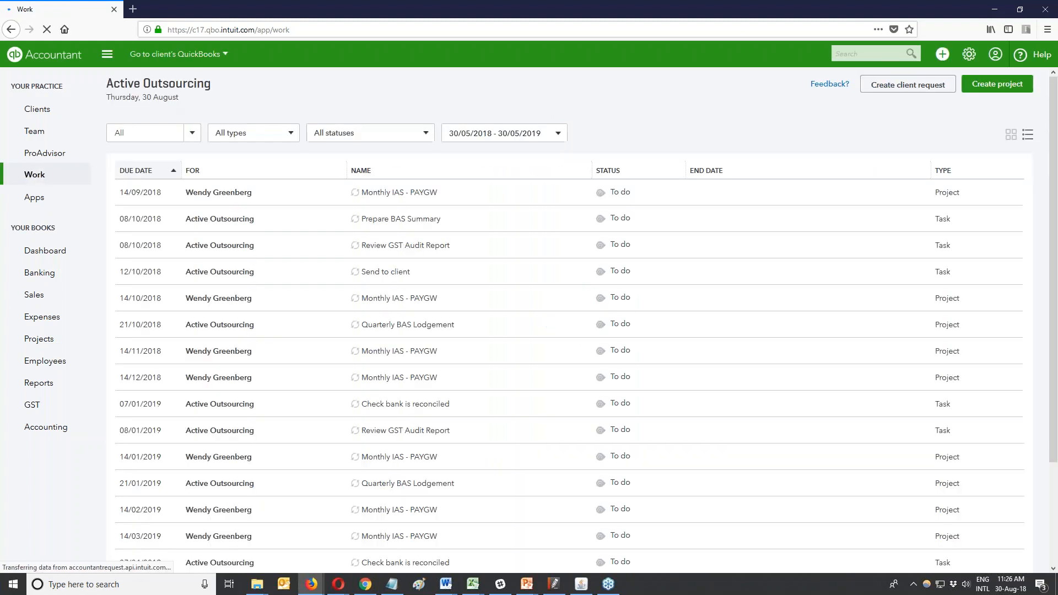
left_click(735, 193)
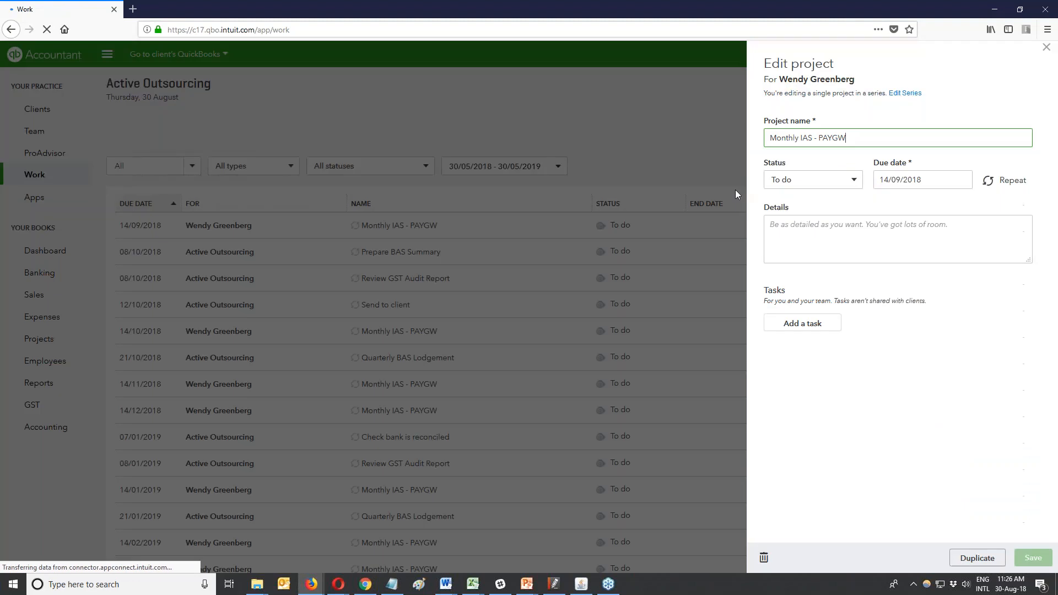
left_click(854, 180)
left_click(1046, 47)
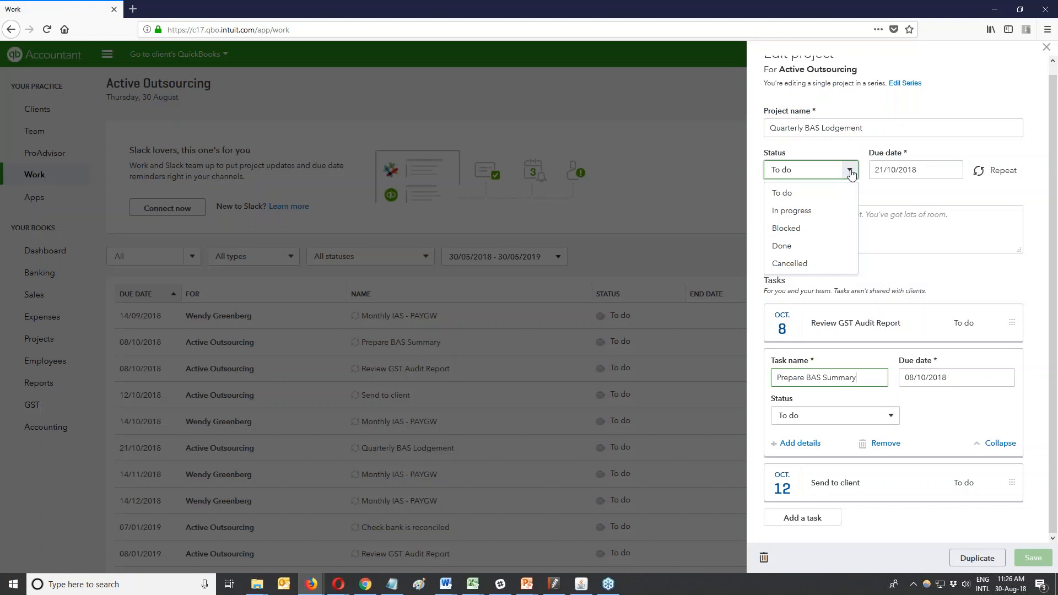
Set the Prepare BAS Summary task's status to In progress.
left_click(890, 416)
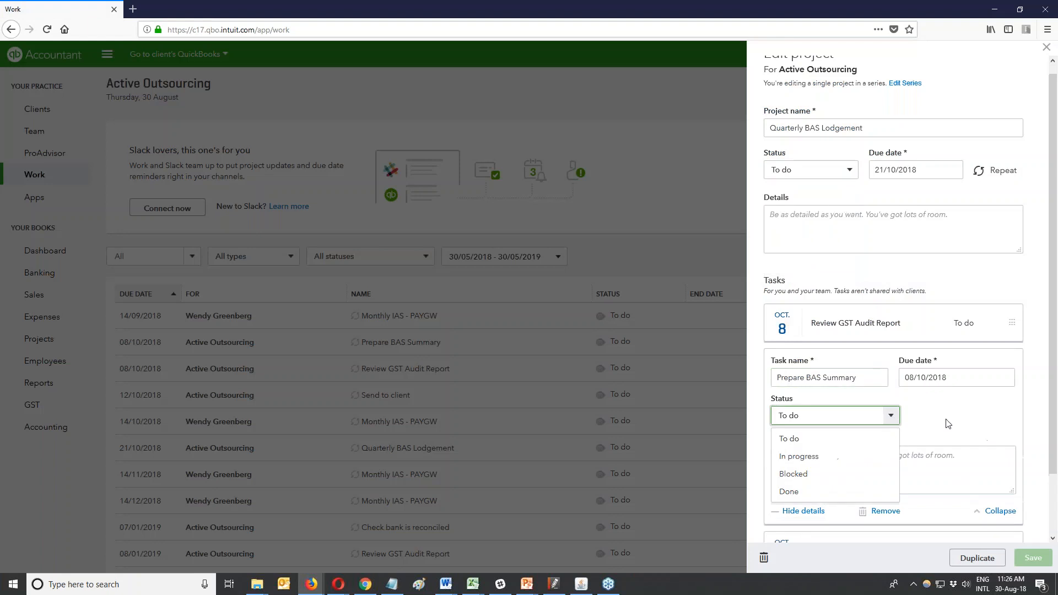
left_click(948, 426)
scroll(954, 432, "down", 2)
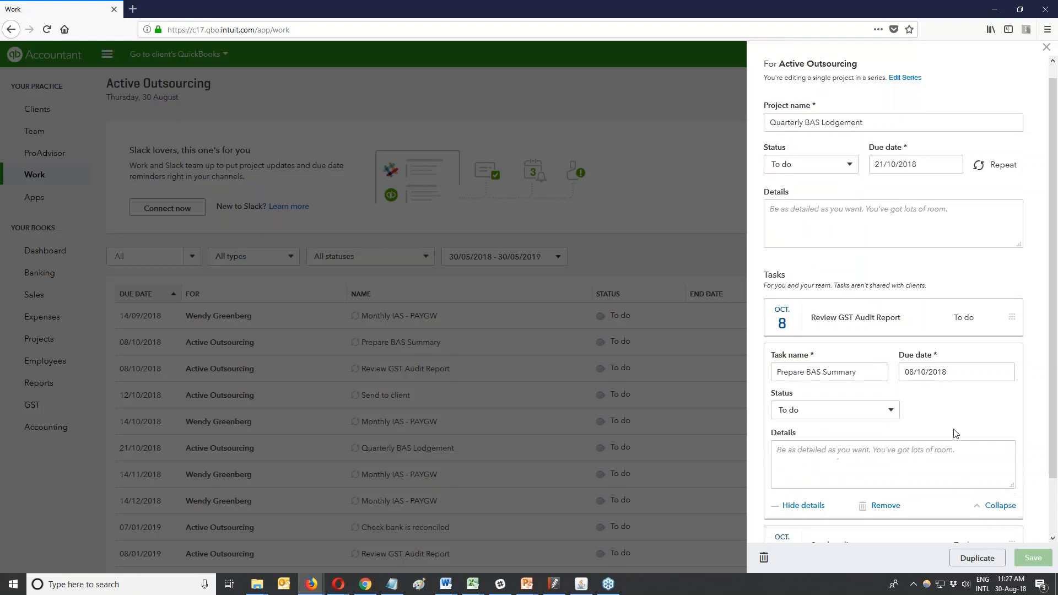
scroll(946, 427, "up", 2)
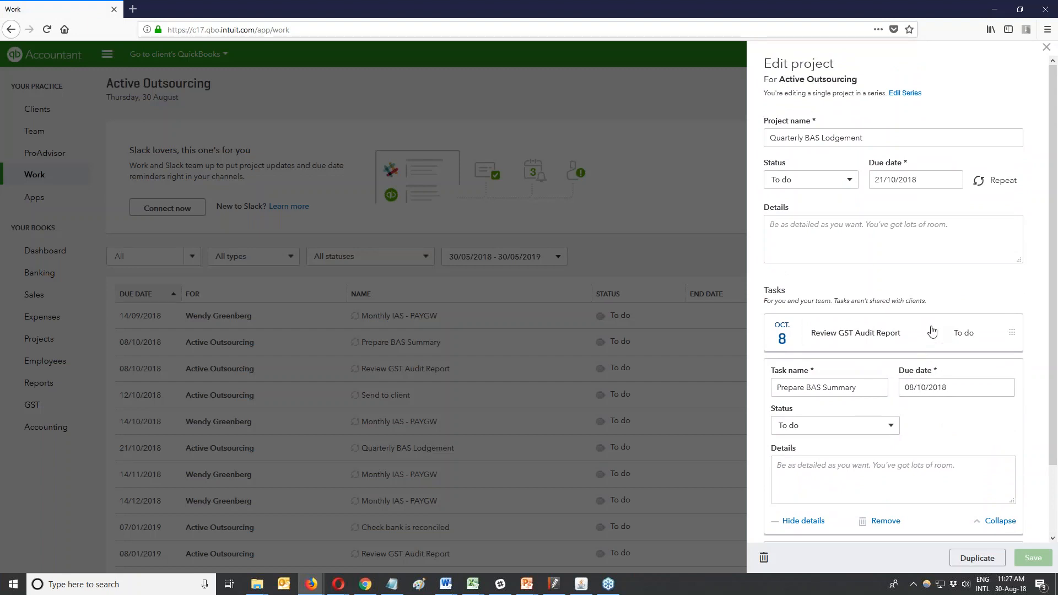
left_click(892, 428)
left_click(891, 428)
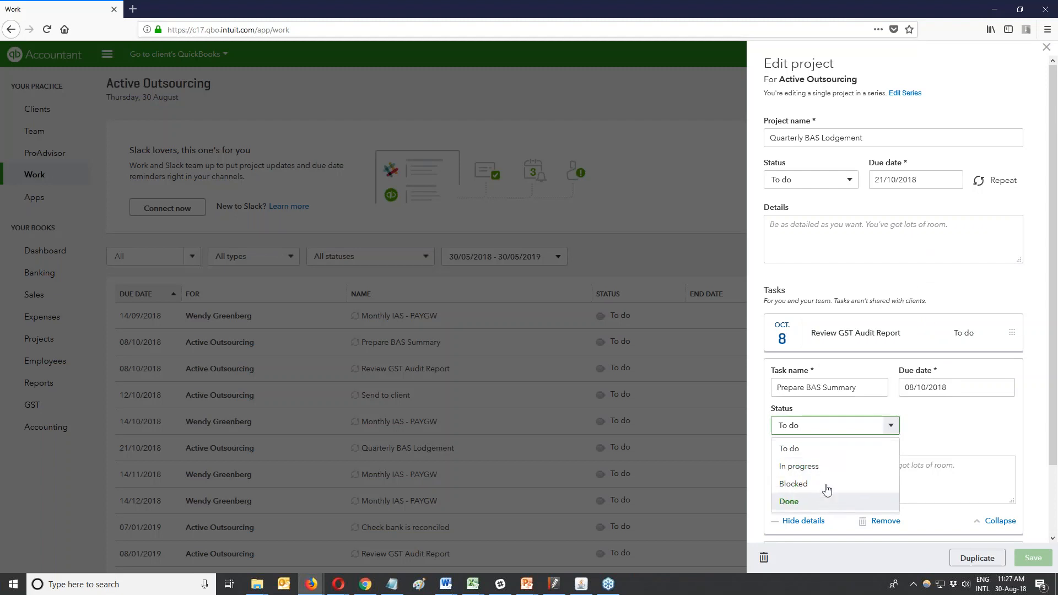
left_click(818, 466)
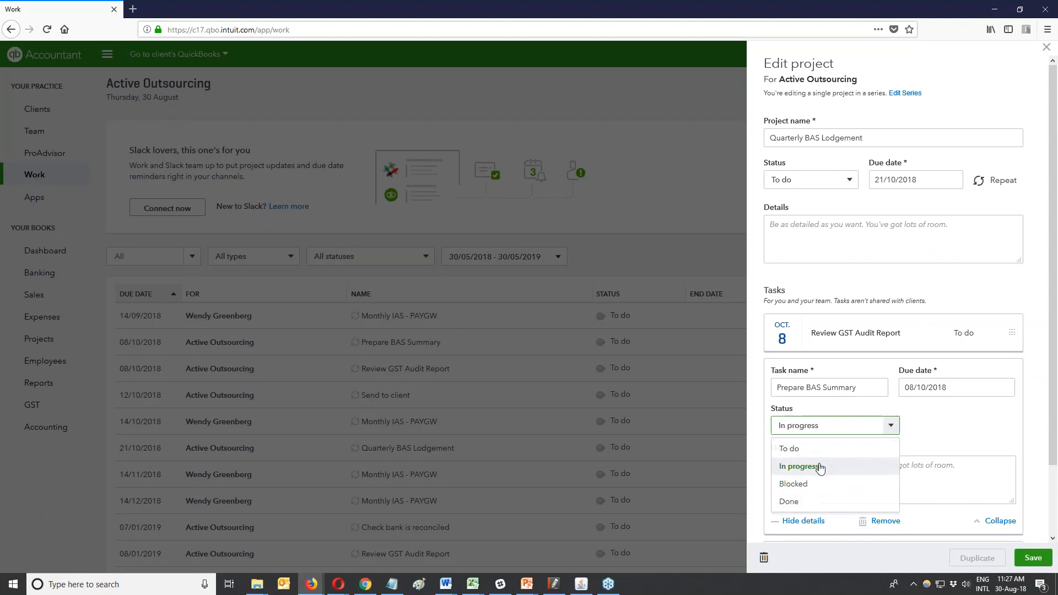
left_click(960, 436)
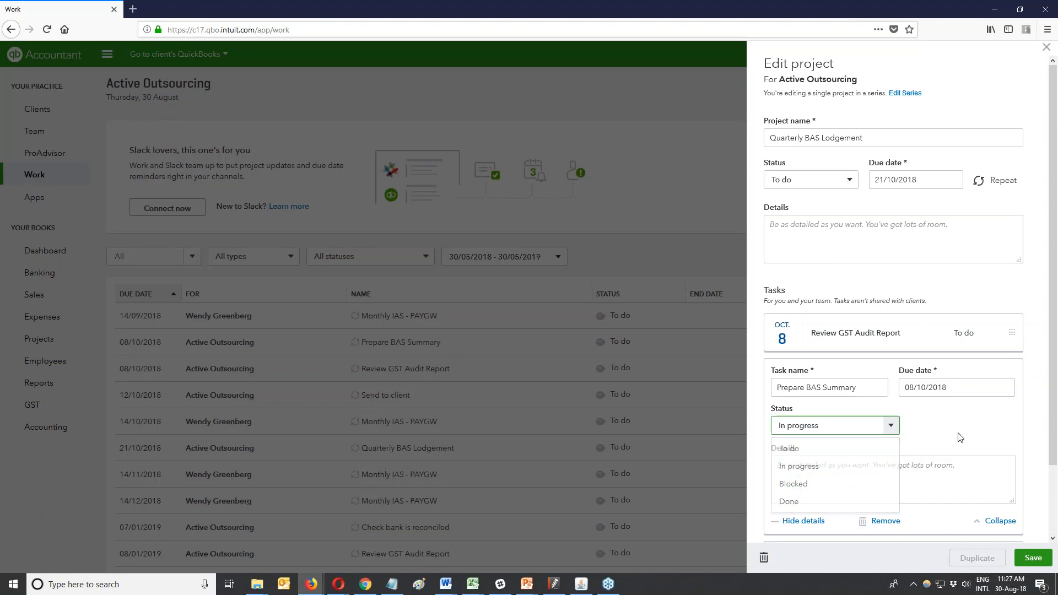
Set the Quarterly BAS Lodgement project status to In progress and save.
left_click(892, 429)
left_click(934, 417)
left_click(848, 179)
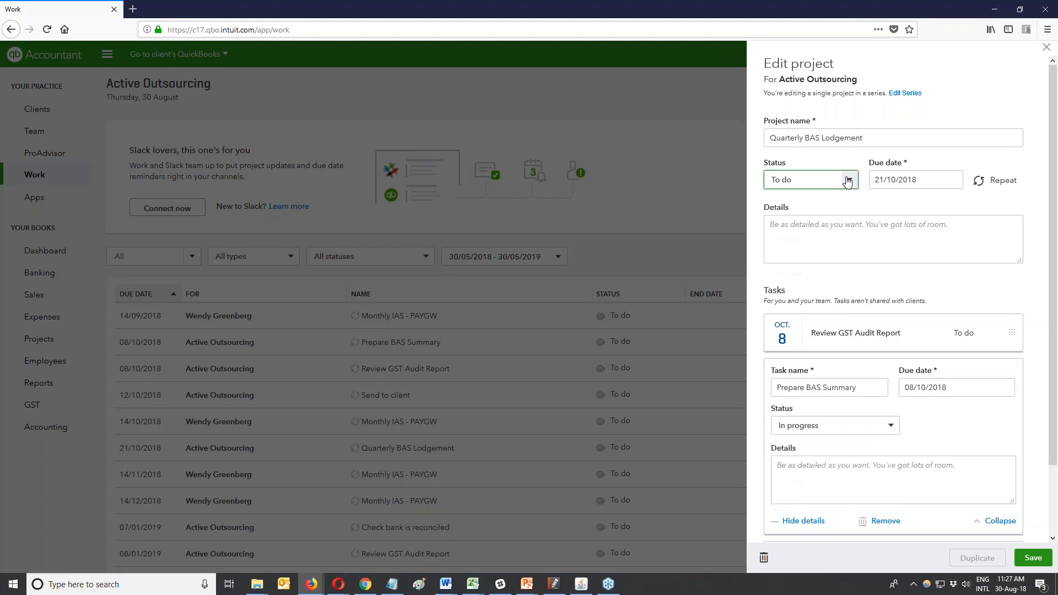
left_click(824, 220)
left_click(1034, 559)
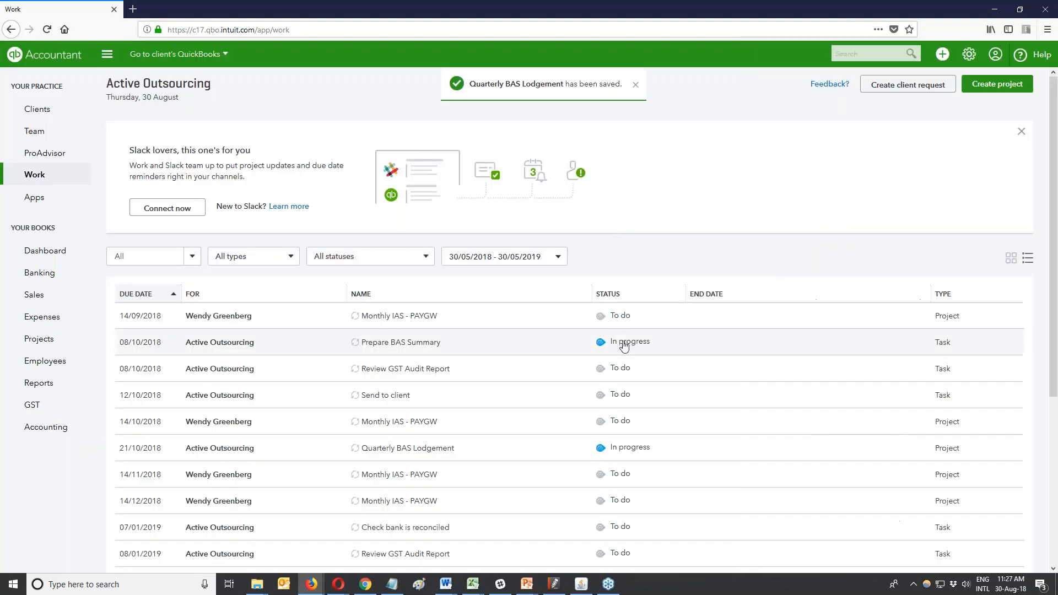
left_click(401, 342)
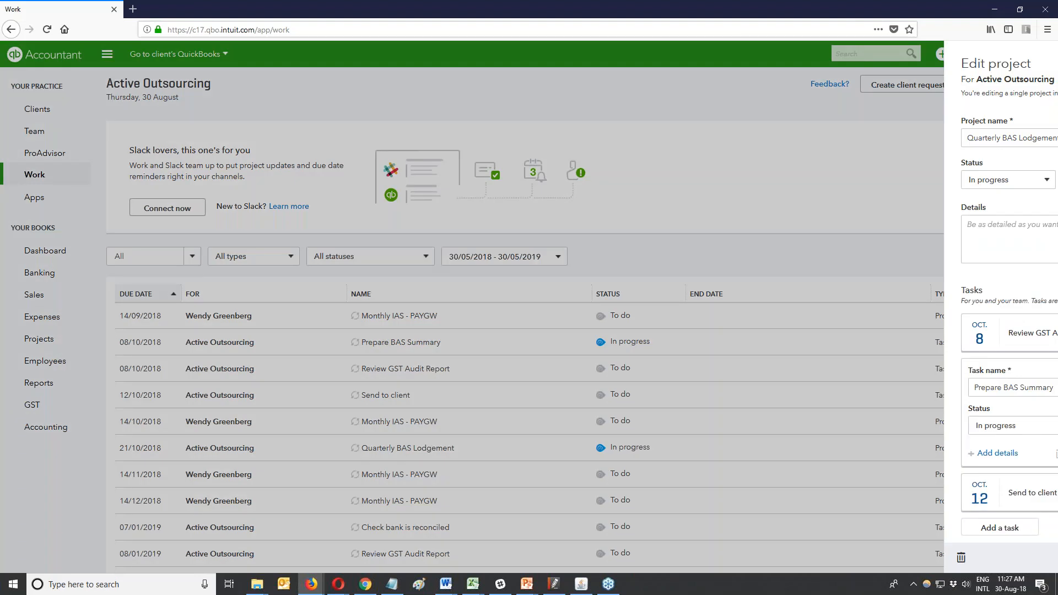
scroll(907, 229, "up", 1)
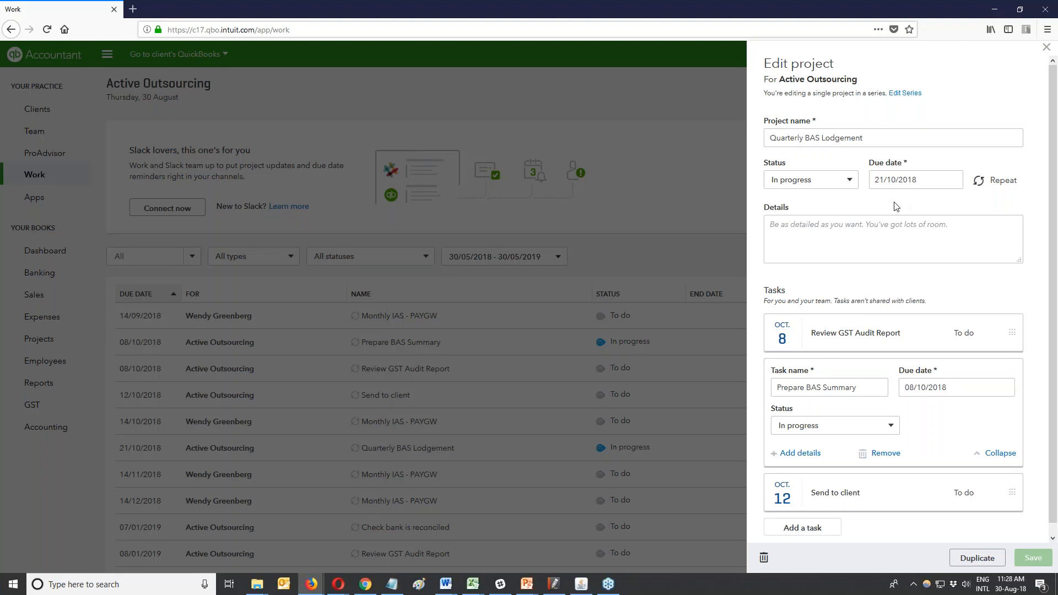
left_click(1046, 48)
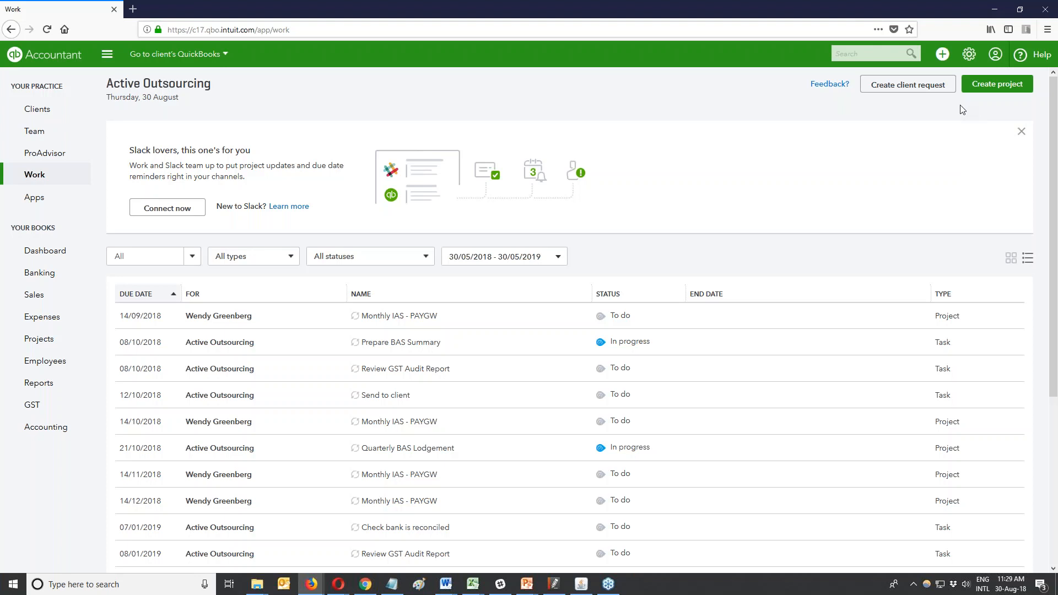
Start a new client request named 'Bank Statement - 30 June'.
left_click(923, 91)
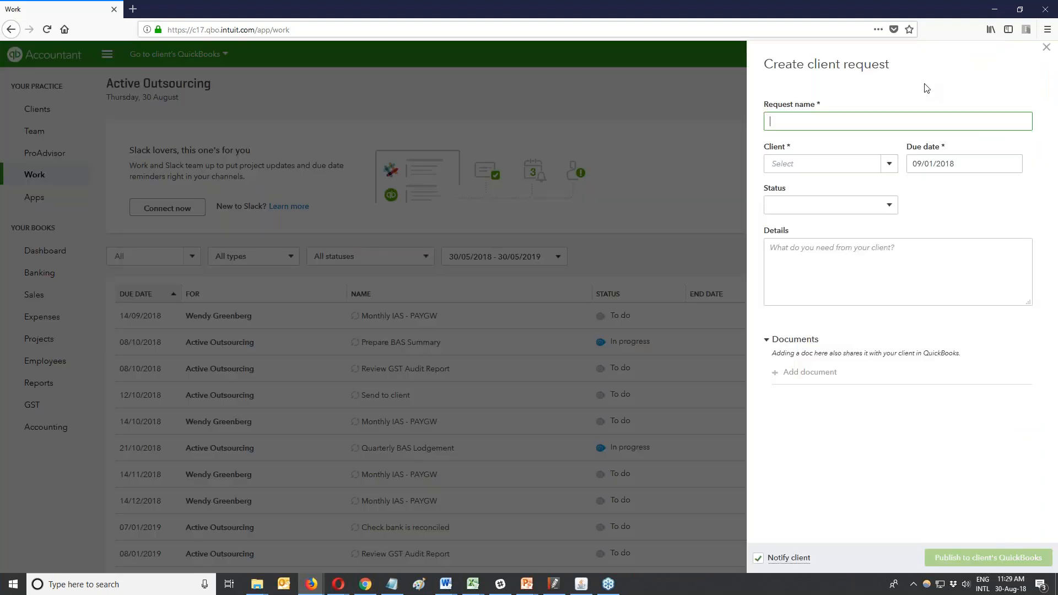
type("Bank statement - 30 June")
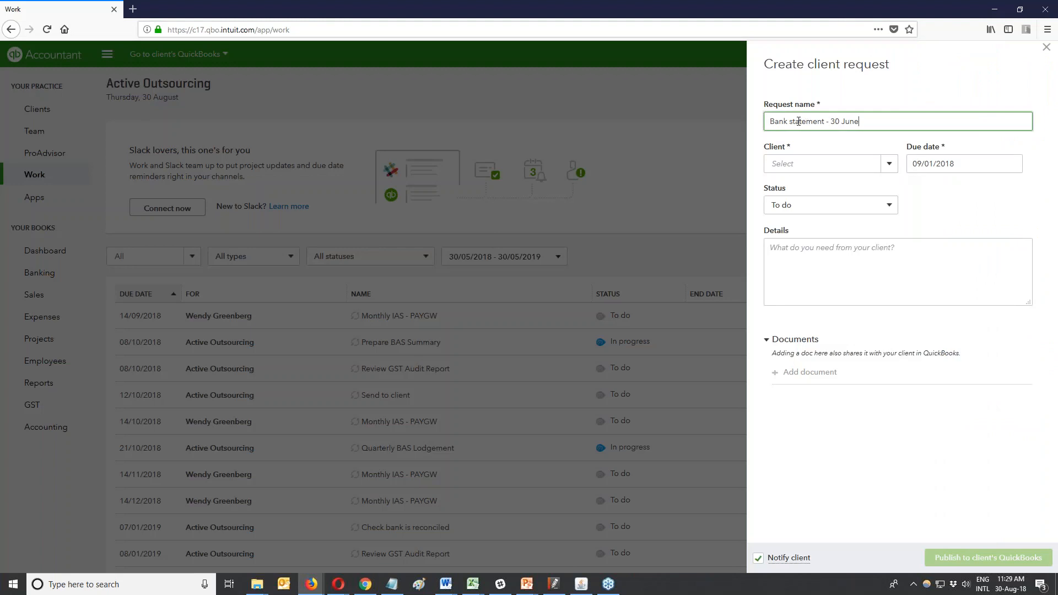
left_click_drag(792, 122, 791, 122)
type("S")
left_click(893, 167)
Choose client Active Outsourcing, keep due date 09/01/2018, and set status to In progress.
left_click(889, 165)
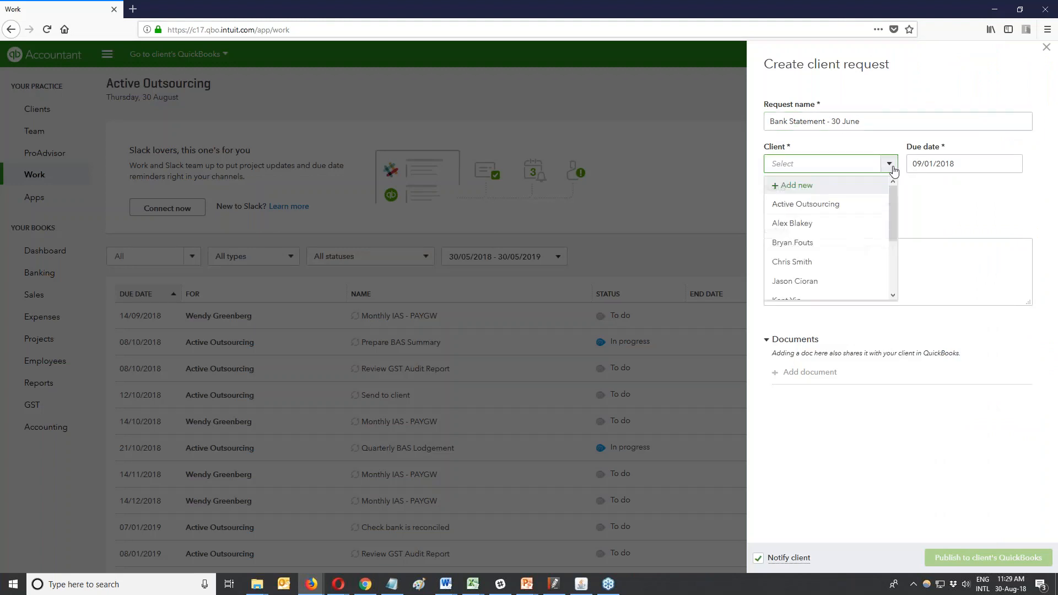
left_click(866, 203)
left_click(990, 161)
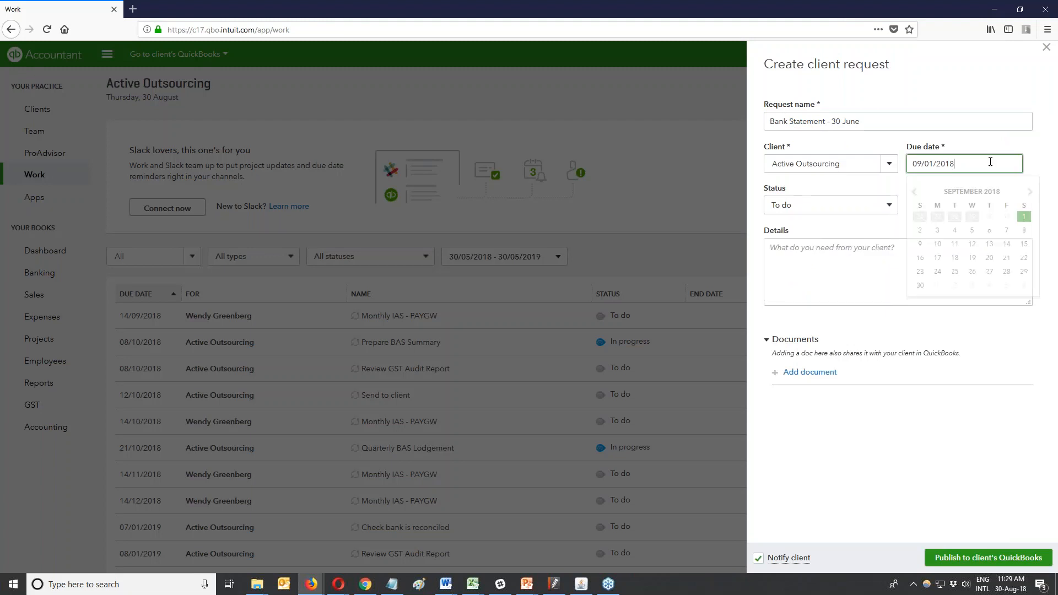
left_click(914, 193)
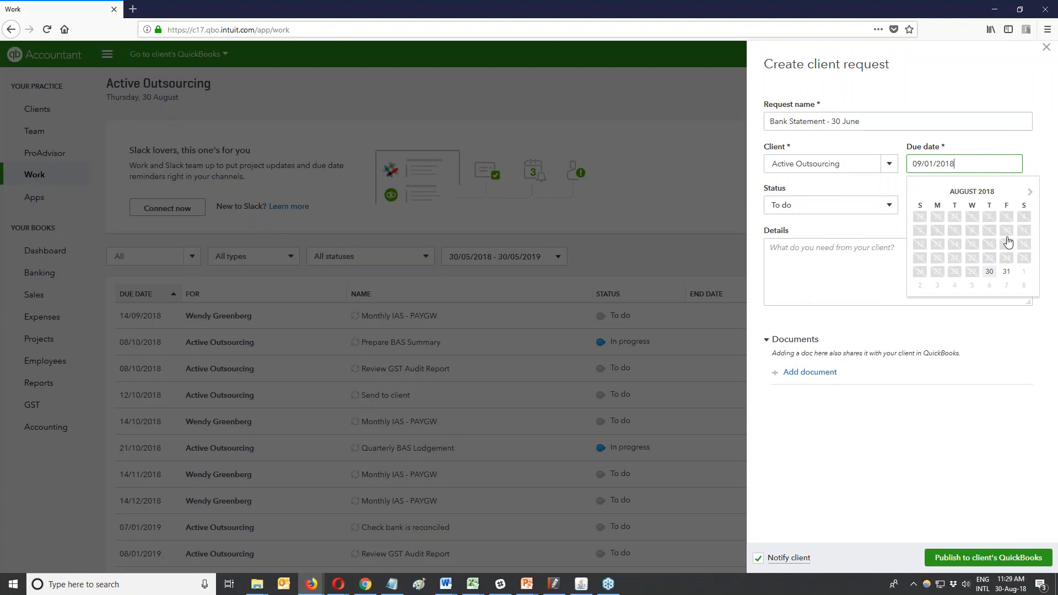
left_click(1030, 192)
left_click(1023, 216)
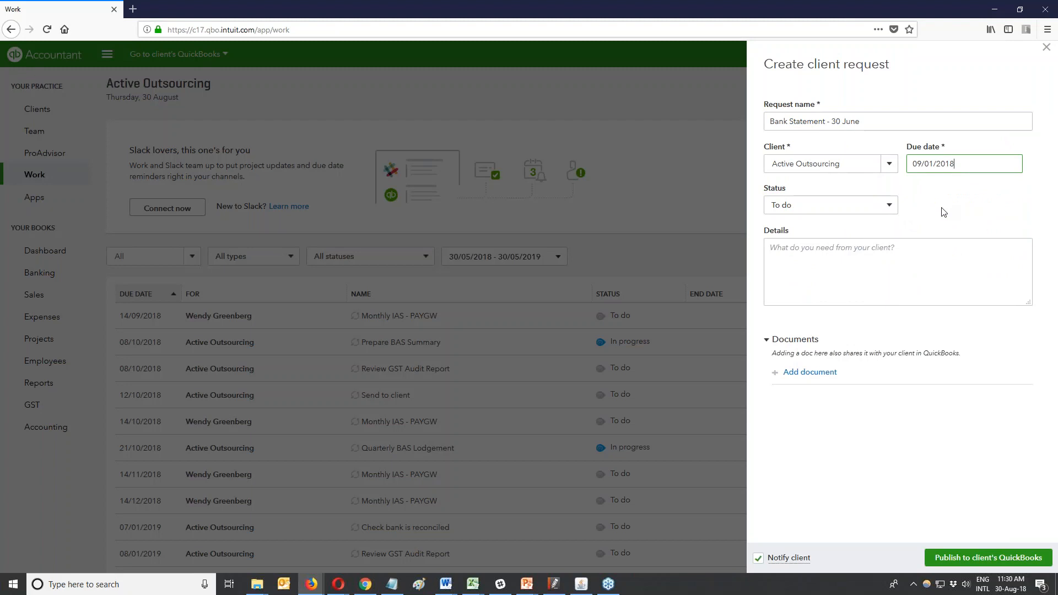
left_click(888, 206)
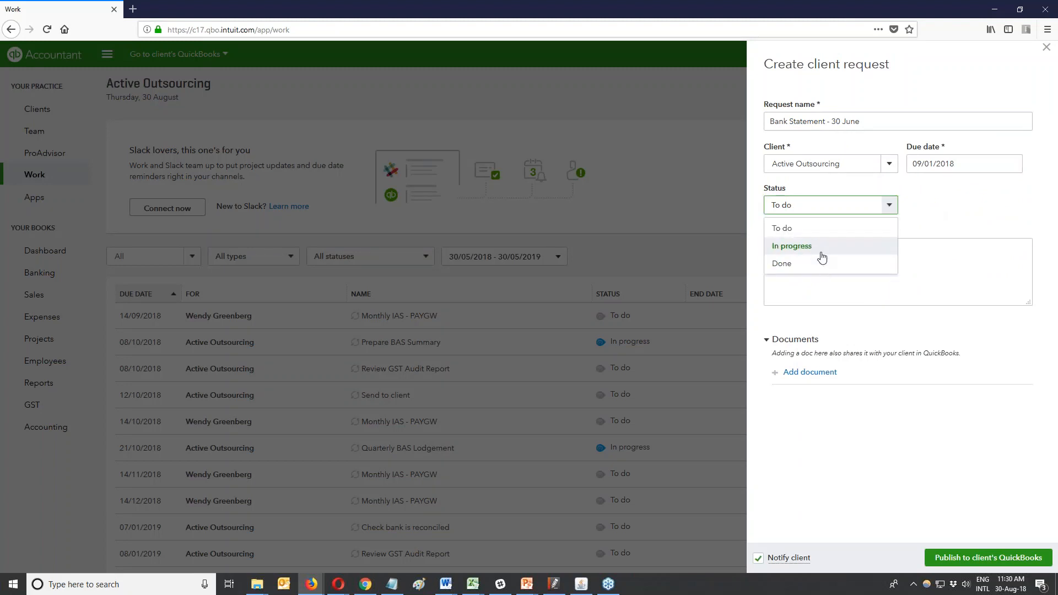
left_click(822, 246)
Write details asking for the bank statement to verify the closing balance and avoid an ATO audit.
left_click(826, 252)
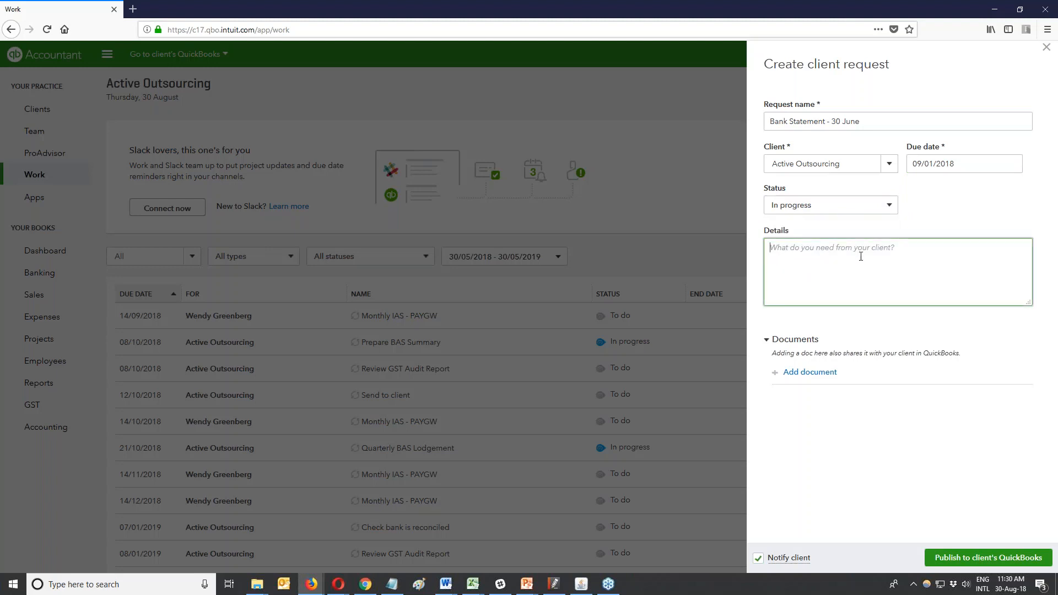
type("I need your bank statement so I can verify yuor closing balance and you")
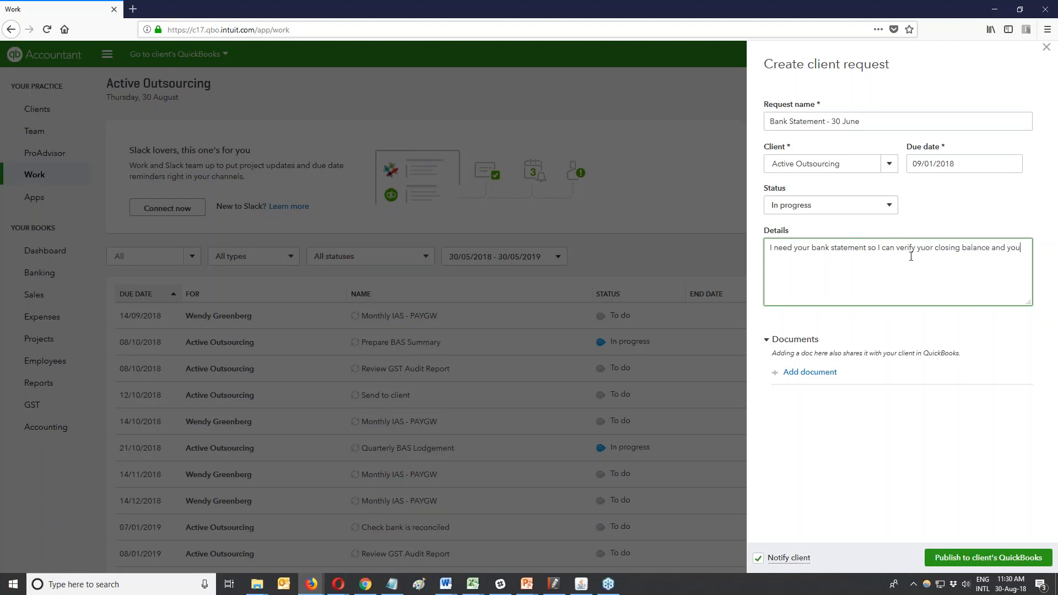
type(" don't get aud")
key("BackSpace")
type("dited by the big bad wolves at the ATO")
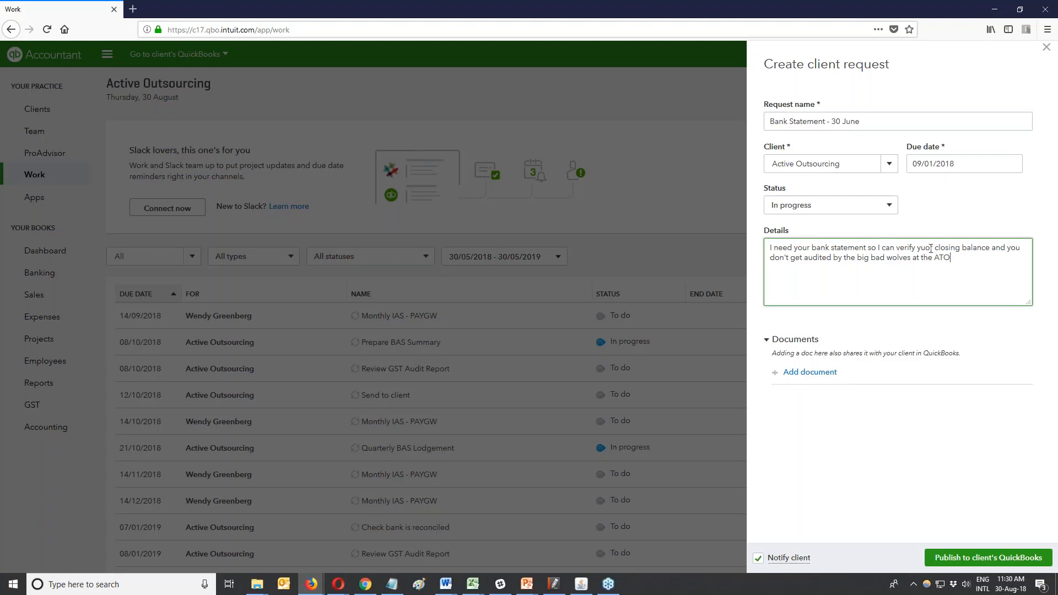
left_click_drag(930, 248, 921, 248)
type("ou")
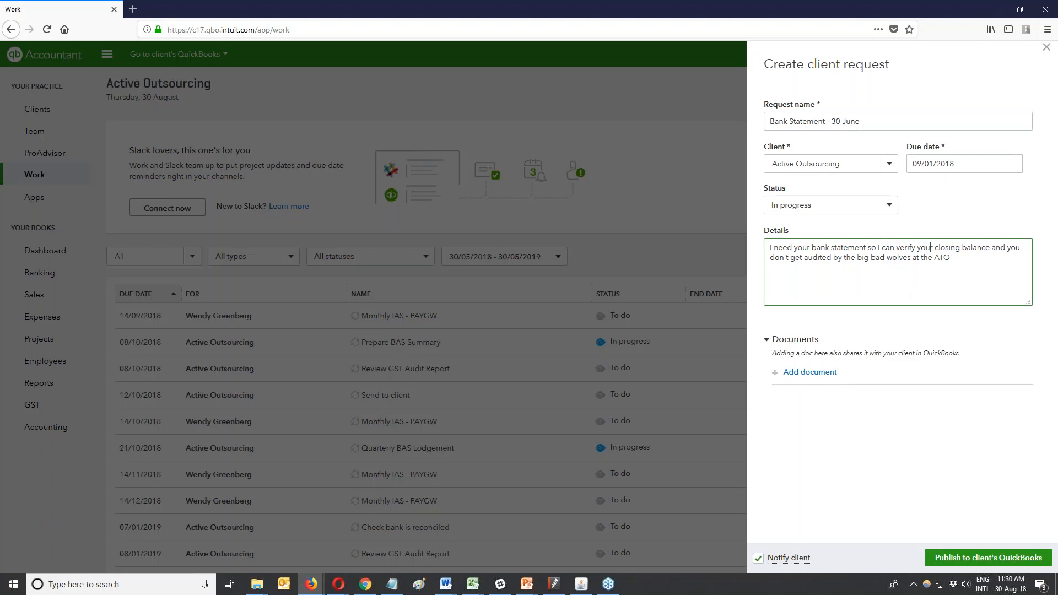
Upload QuickBooks_Online_Customer_Sample_File.xls as a document on the request.
left_click(805, 375)
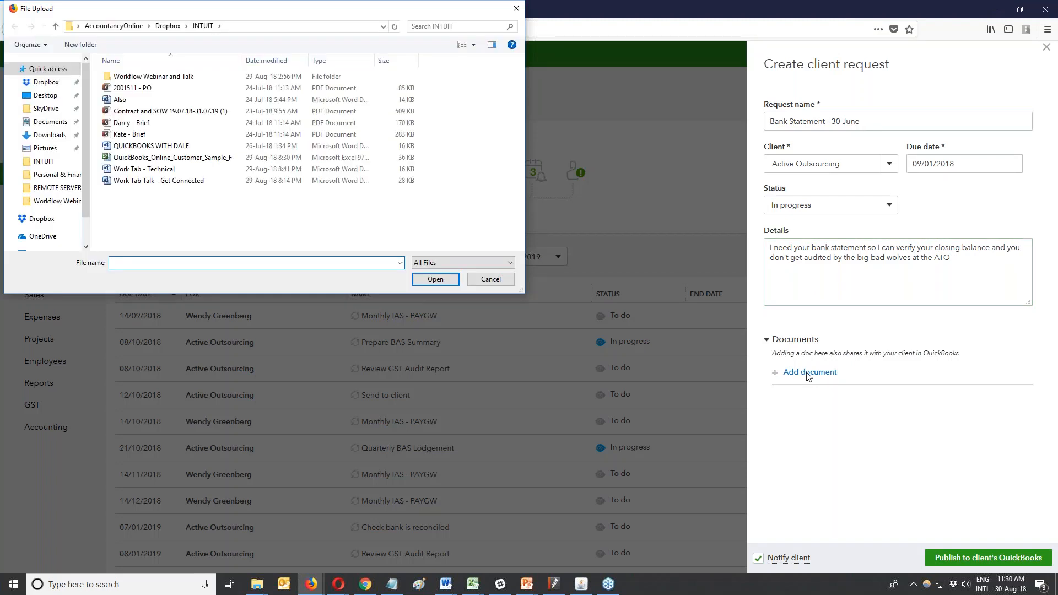
left_click(178, 159)
left_click(435, 279)
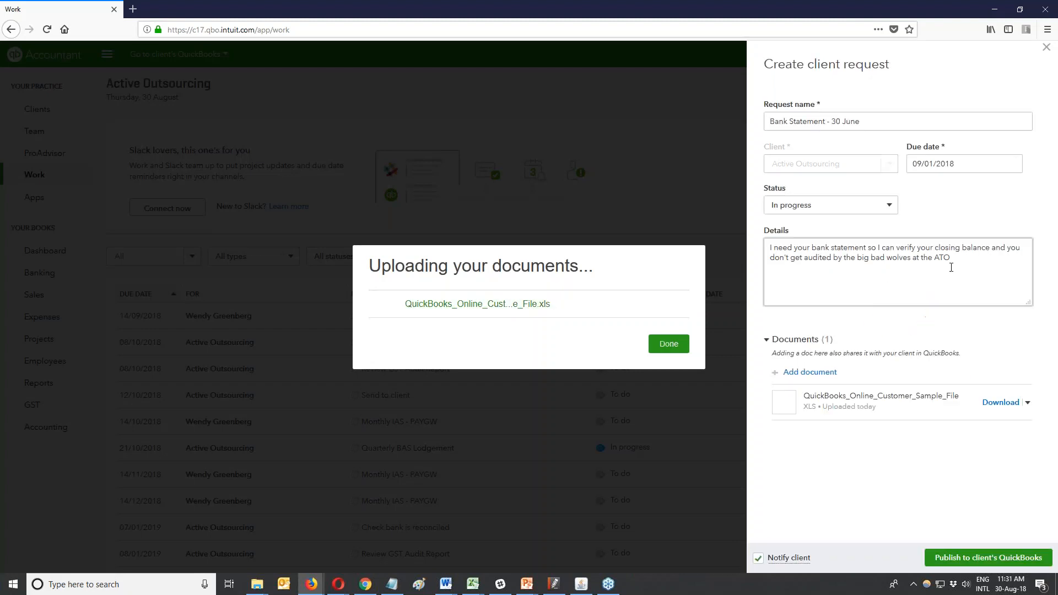
Add a full stop and a new paragraph reading 'Does the attached look about right' to the details.
left_click(681, 344)
left_click(987, 257)
type(".")
key("Return")
key("Return")
type("Does the attached look about right")
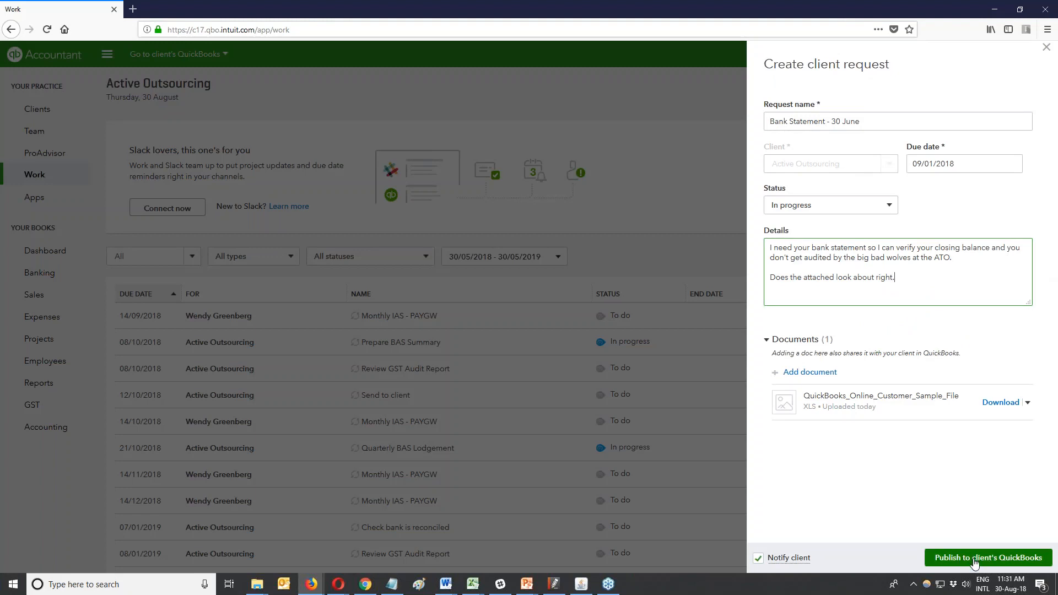
mouse_move(766, 562)
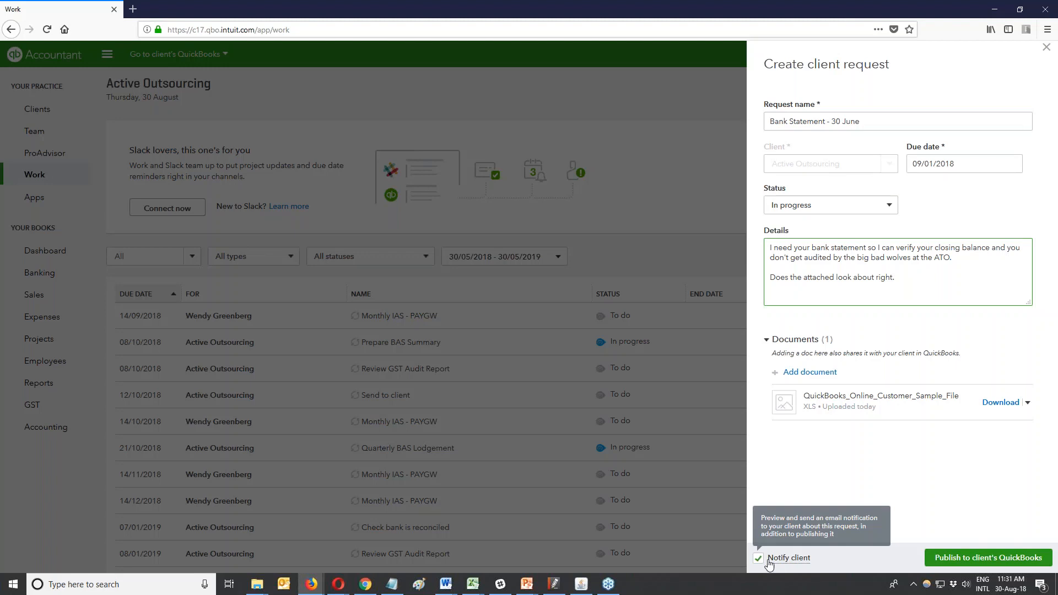
Begin publishing the request and correct the name part of the recipient's e-mail address.
left_click(974, 558)
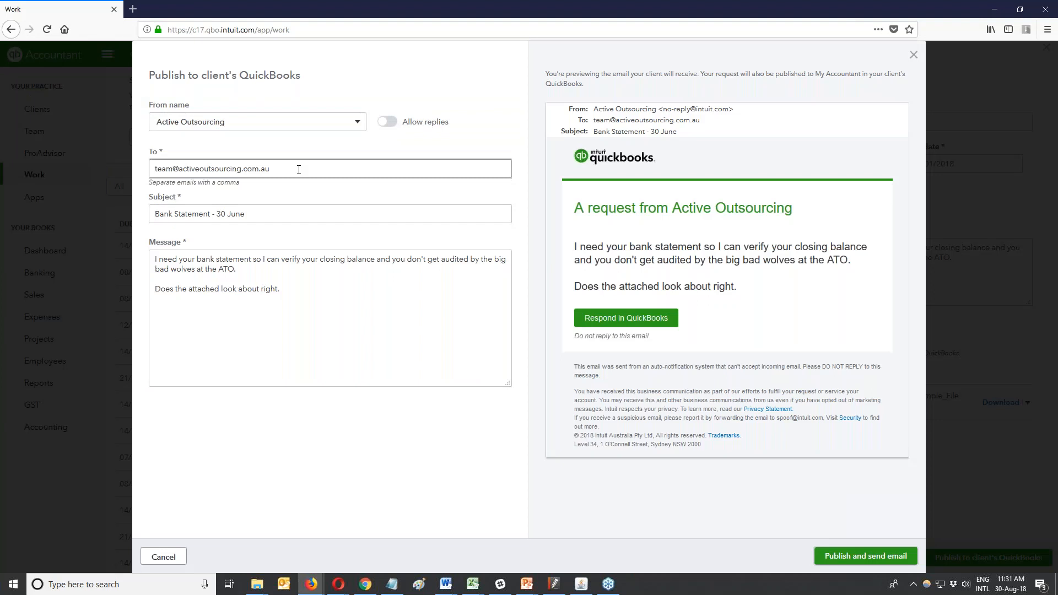
left_click_drag(172, 168, 139, 168)
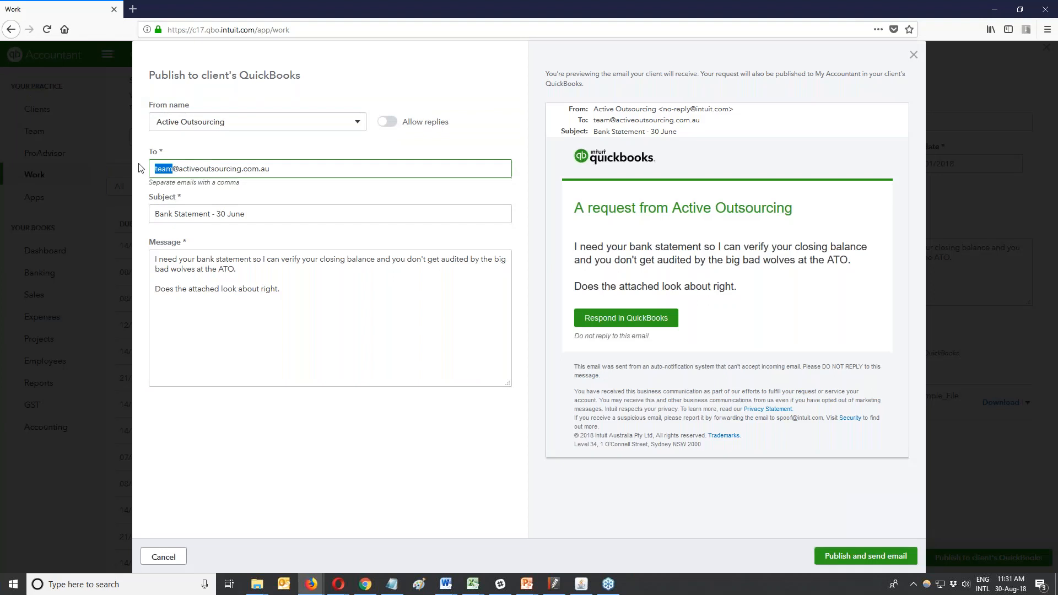
left_click(278, 214)
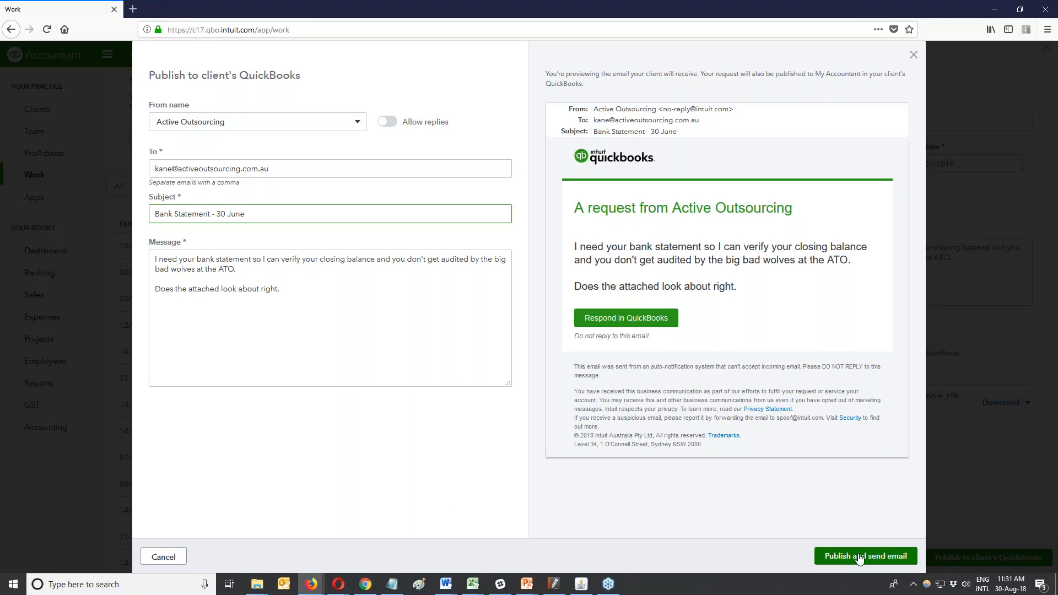
Switch on Allow replies, then publish and send the request email.
left_click(388, 123)
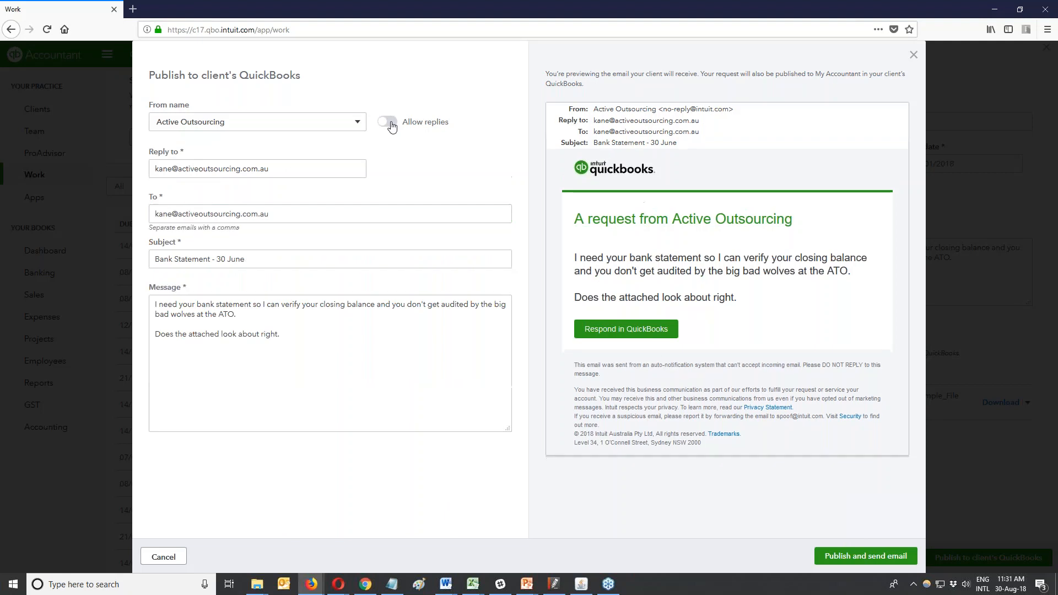
left_click(391, 126)
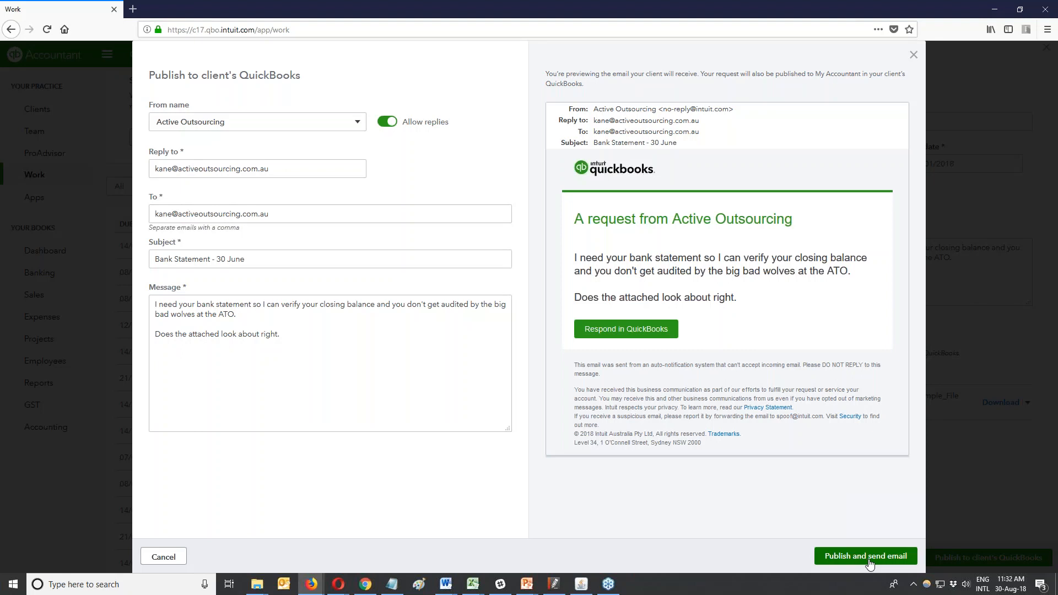
left_click(868, 558)
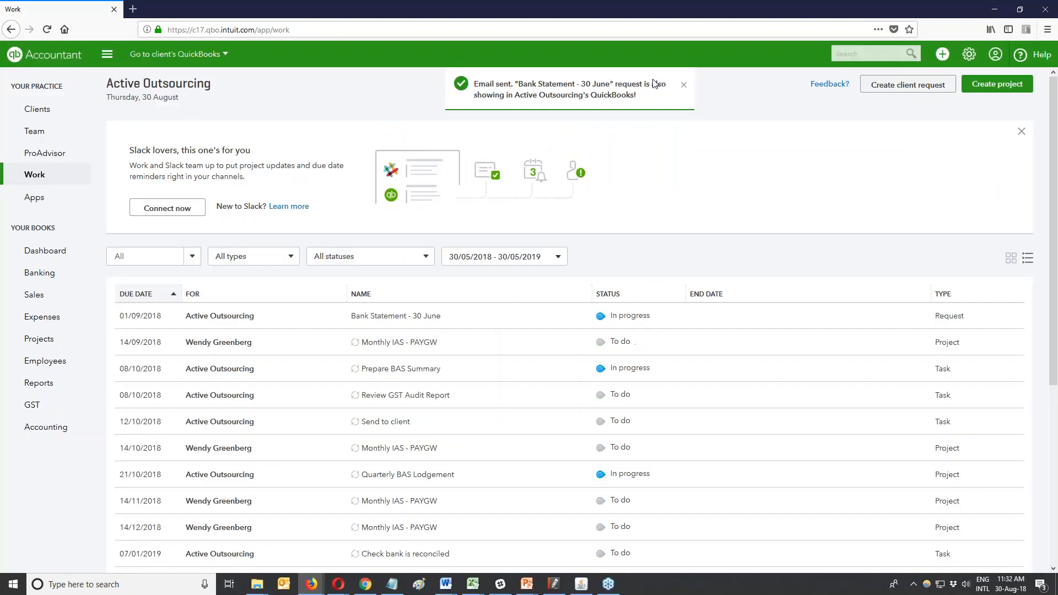
Open Active Outsourcing's QuickBooks from Clients and view its My Accountant requests.
left_click(45, 109)
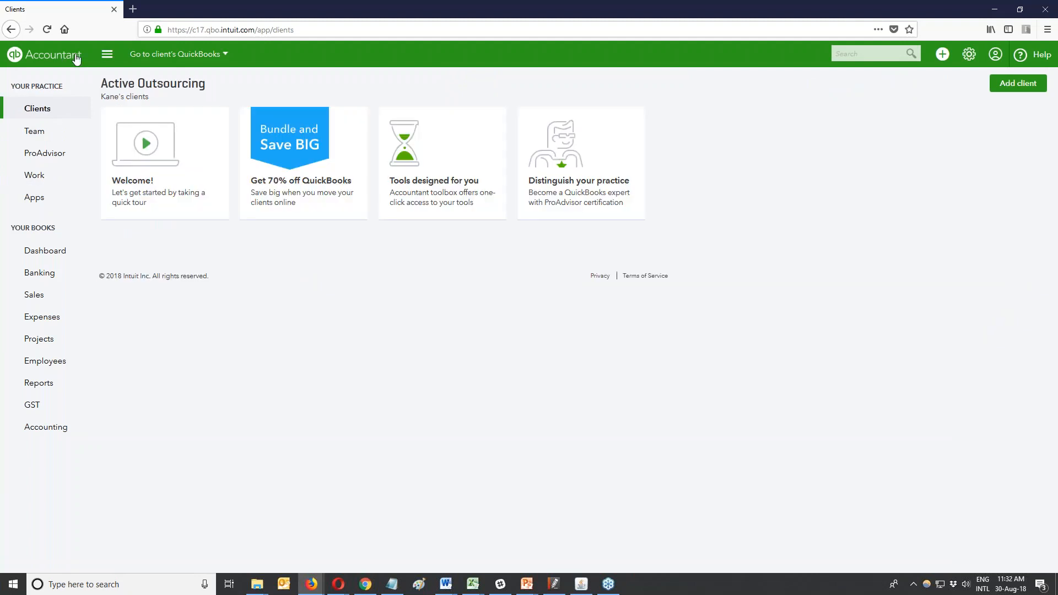
left_click(209, 58)
left_click(189, 81)
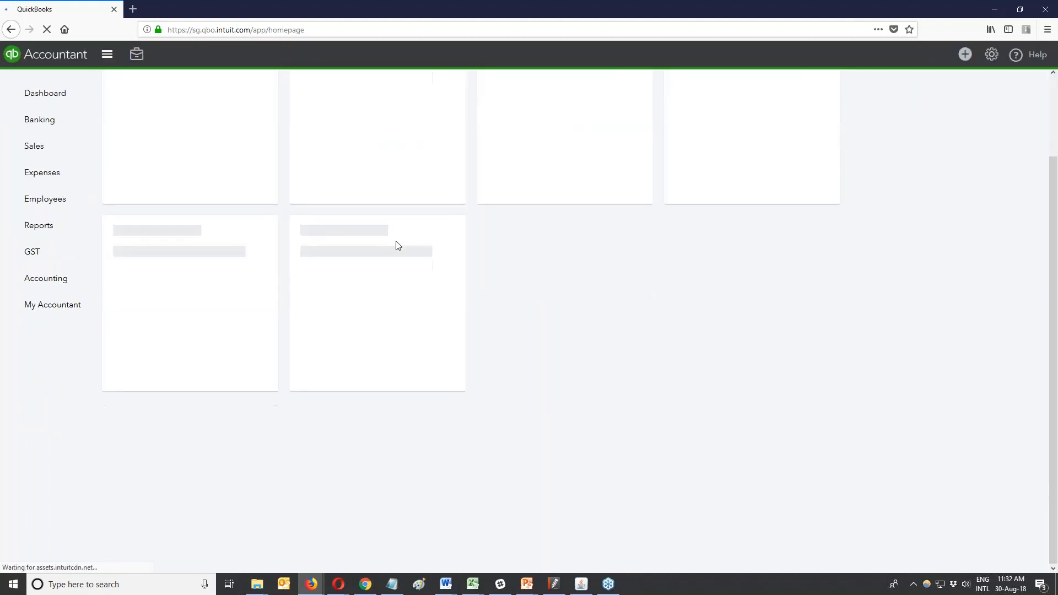
scroll(266, 252, "down", 2)
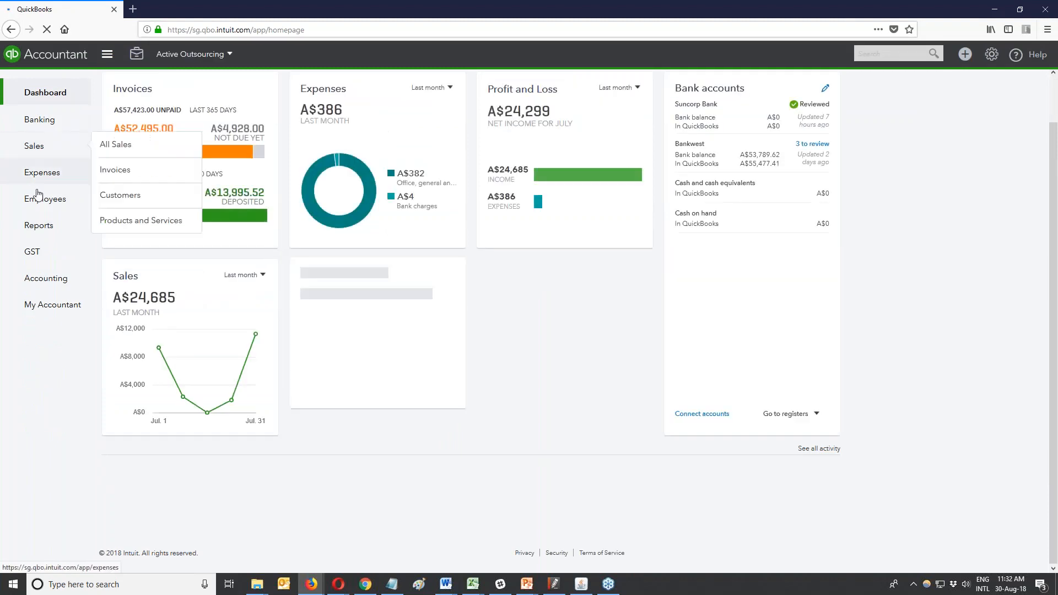
left_click(67, 310)
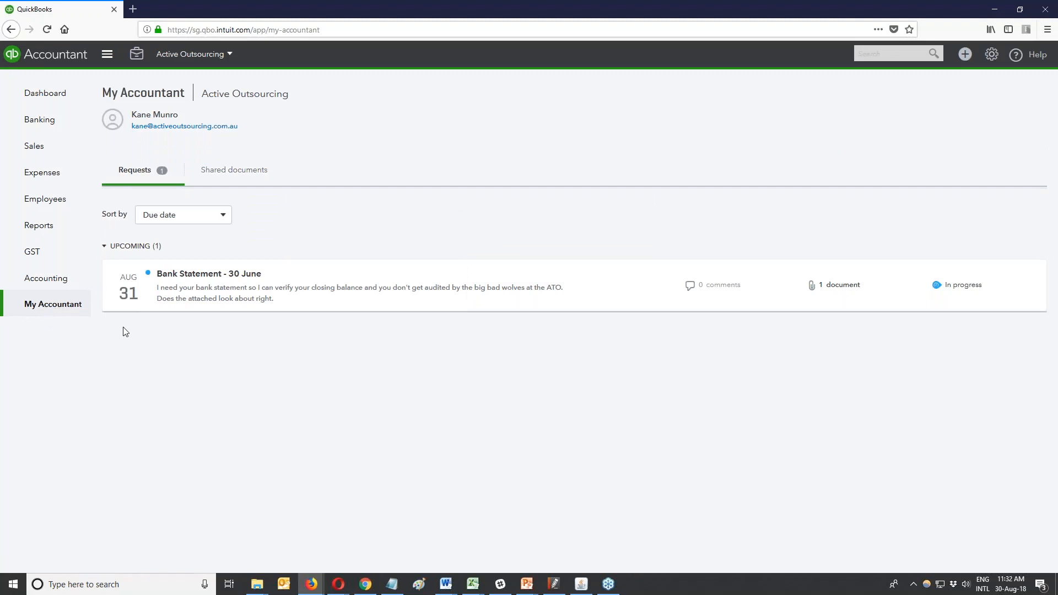
Post the comment 'Yep that looks right. You're the best accountant ever!' on the Bank Statement - 30 June request.
left_click(196, 292)
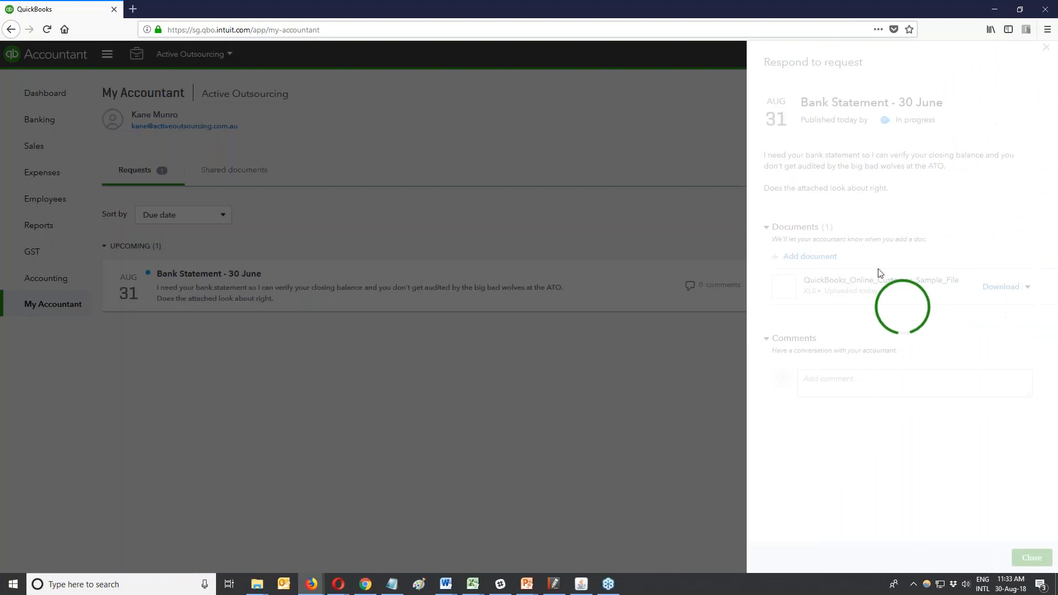
left_click(800, 380)
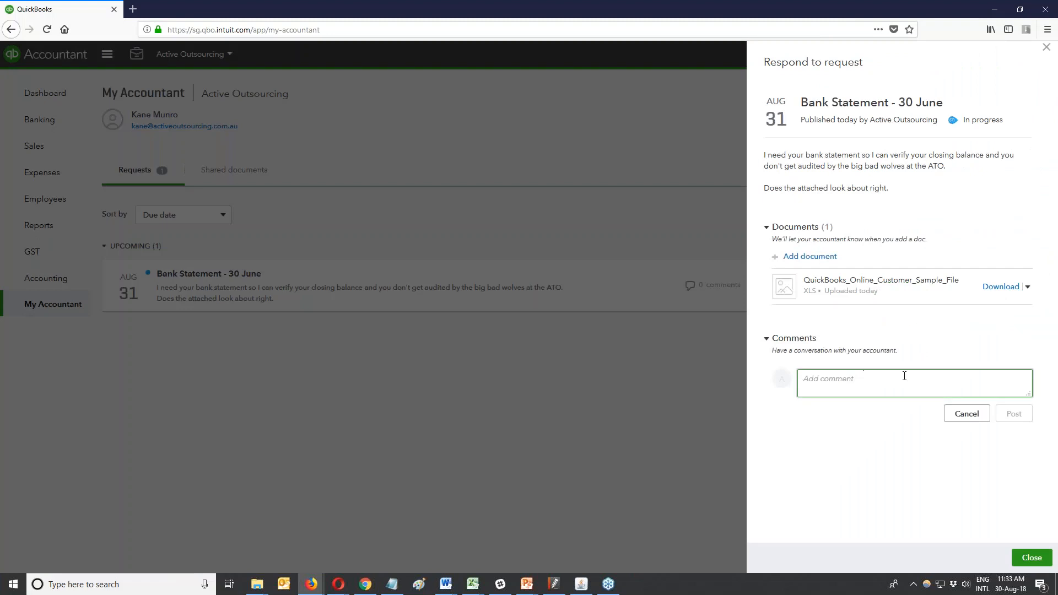
type("Yep that looks right. You're the bes")
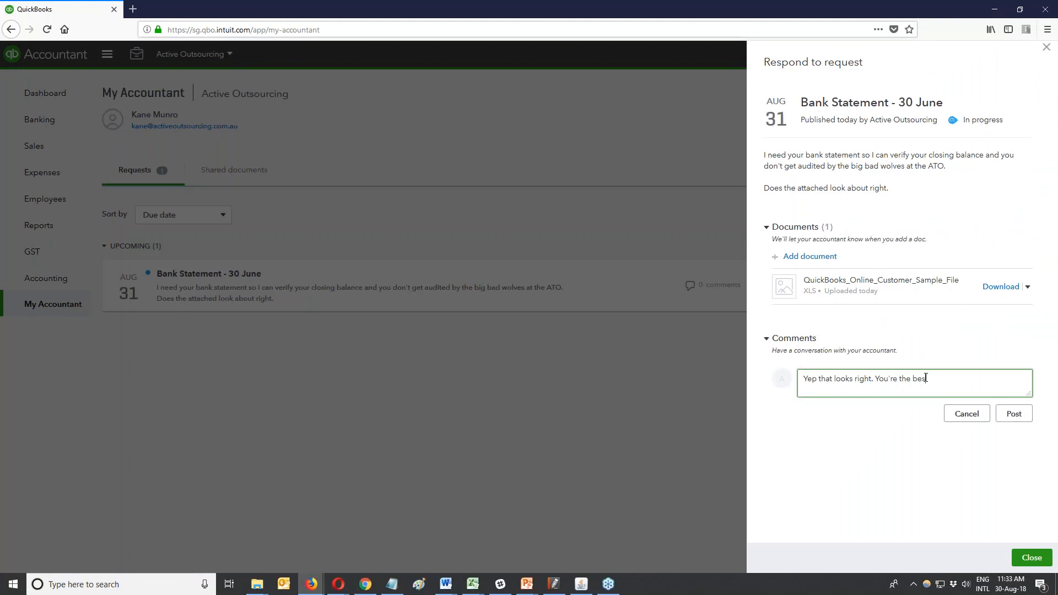
type("t accountant ever!")
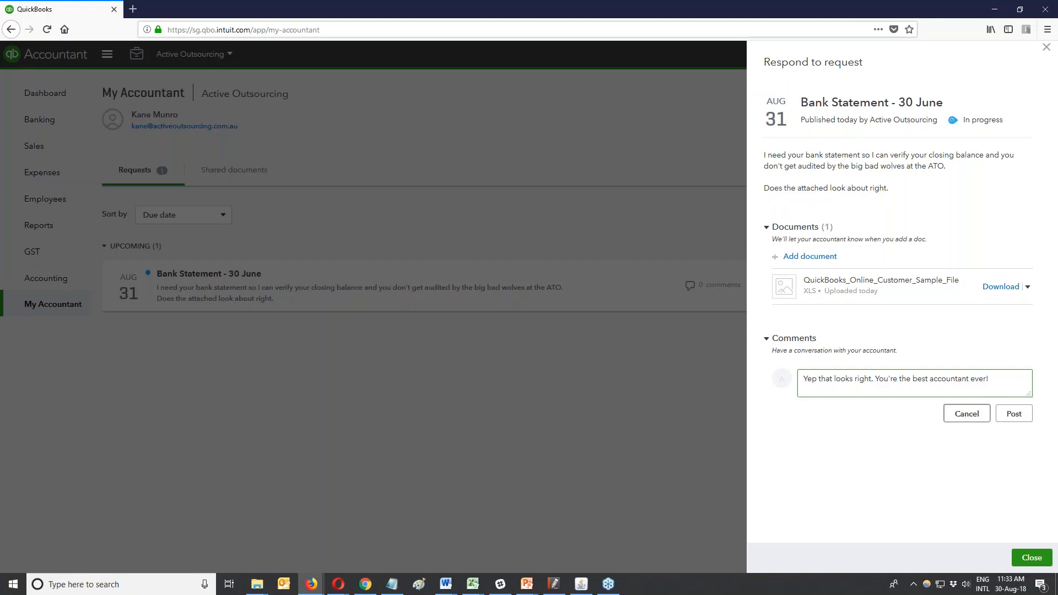
left_click(1018, 417)
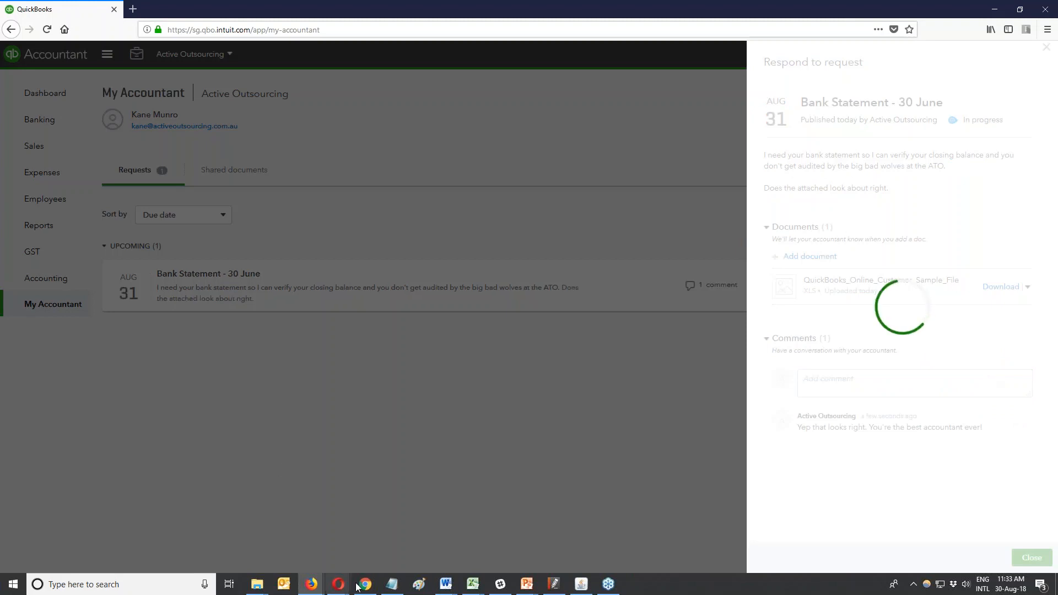
left_click(134, 9)
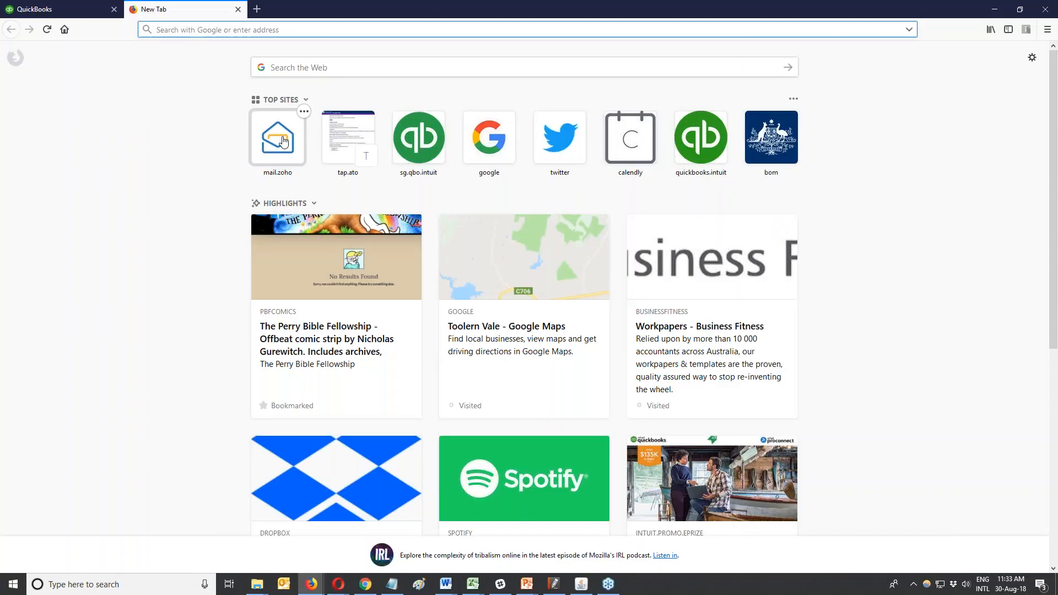
left_click(283, 142)
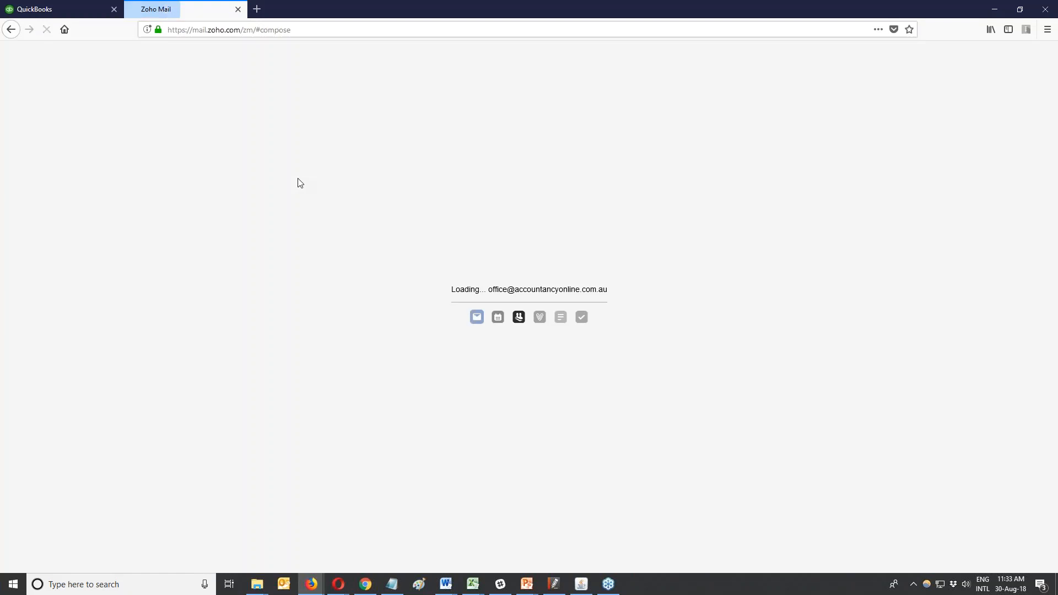
left_click(238, 9)
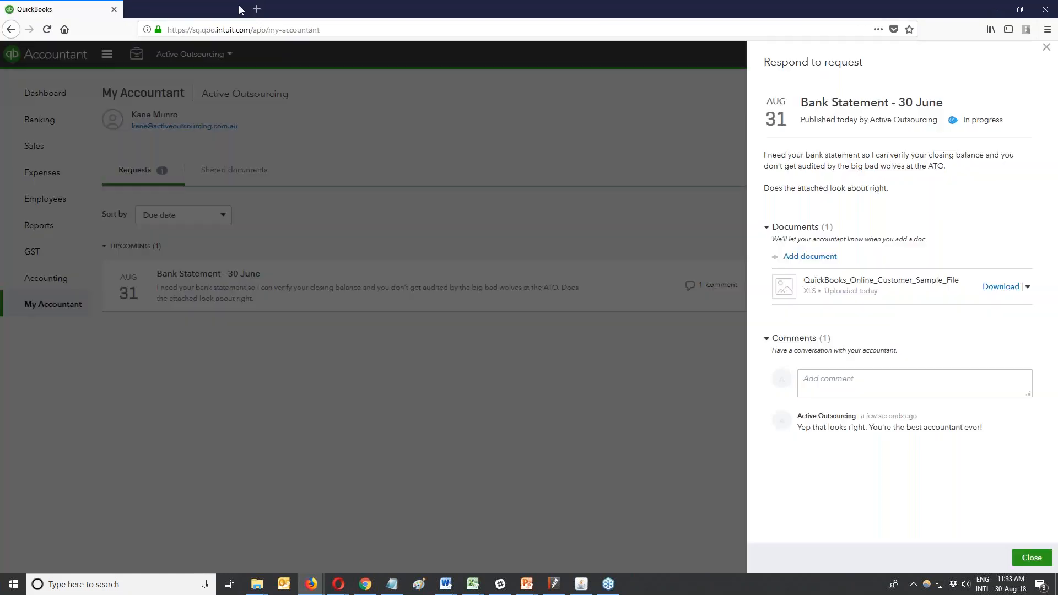
left_click(363, 585)
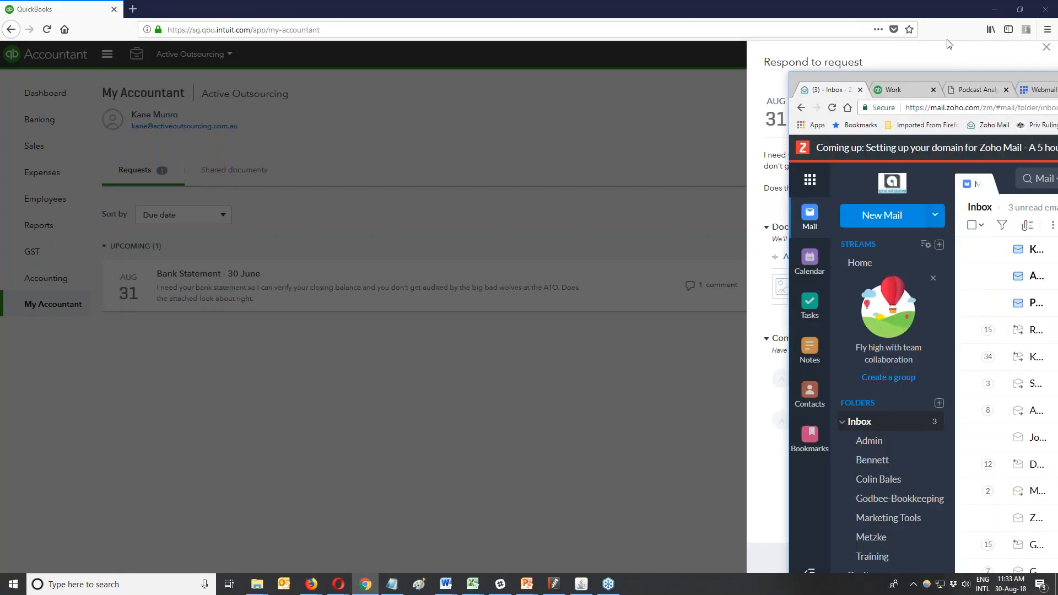
left_click_drag(948, 44, 750, 5)
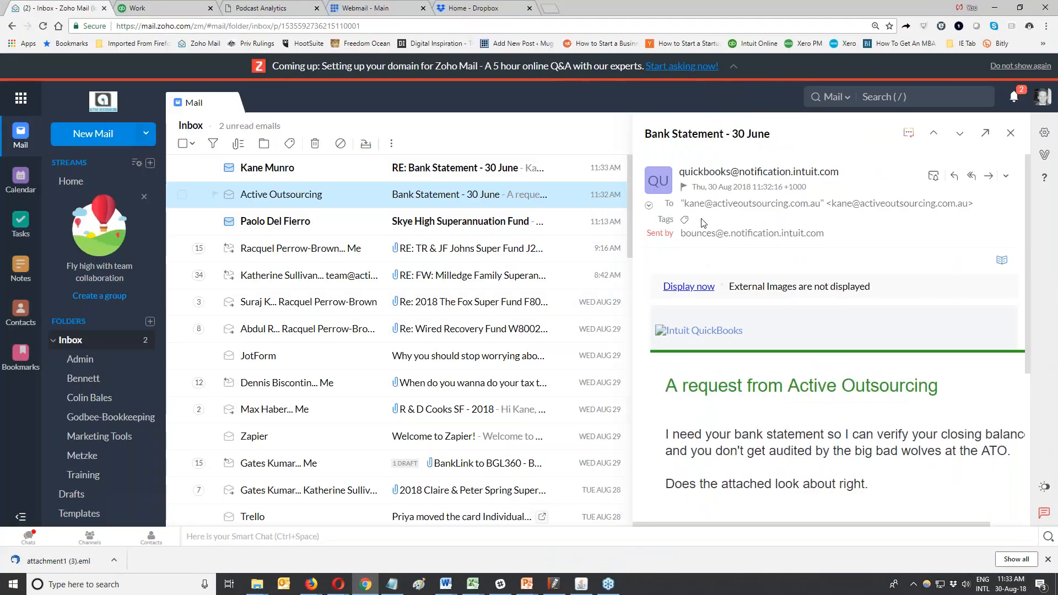
scroll(703, 222, "down", 2)
scroll(704, 222, "right", 1)
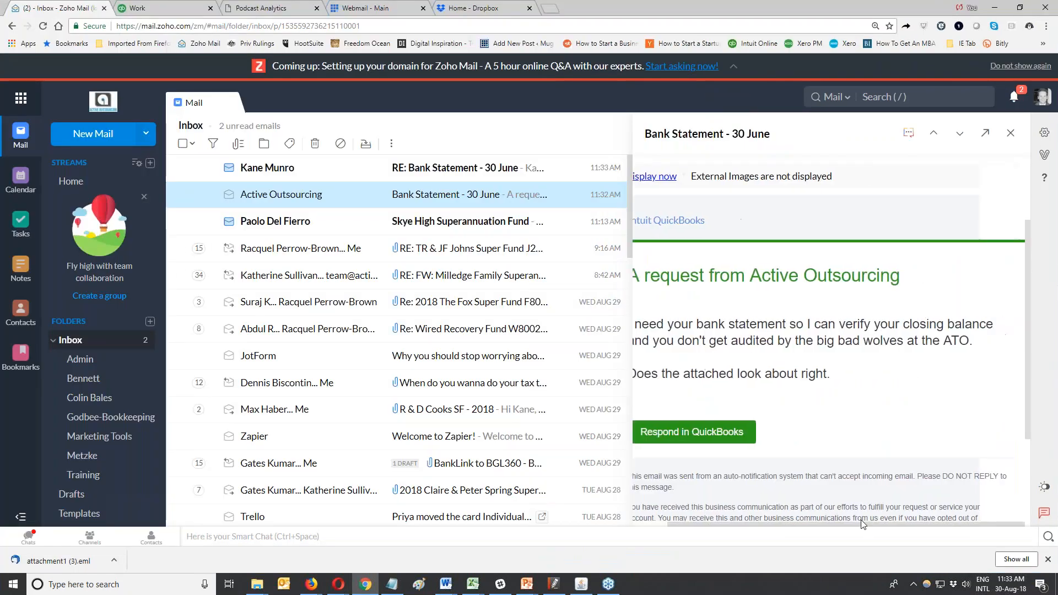
left_click(478, 171)
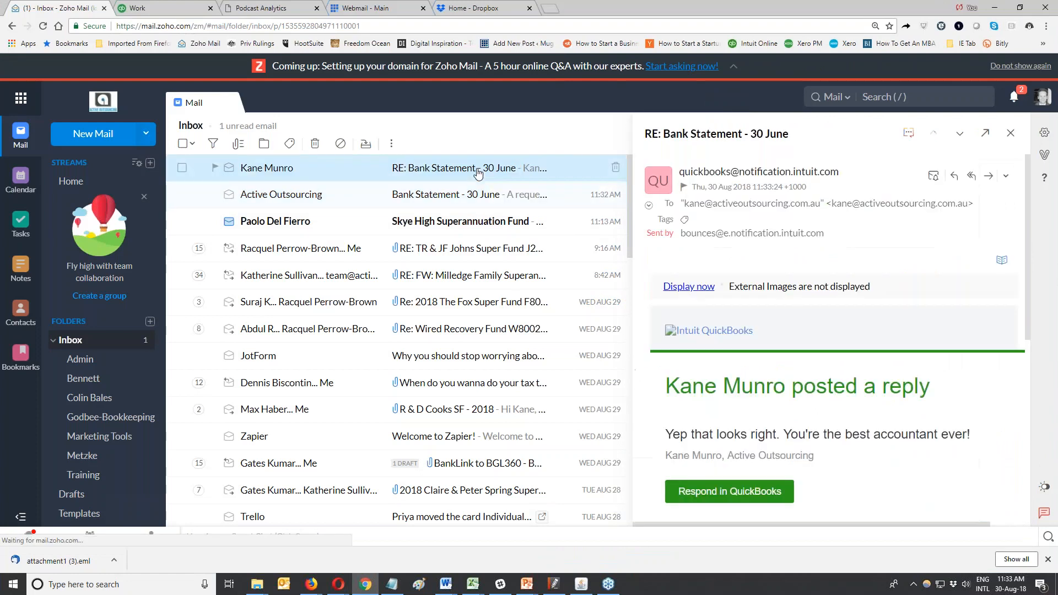
left_click(121, 6)
left_click(994, 8)
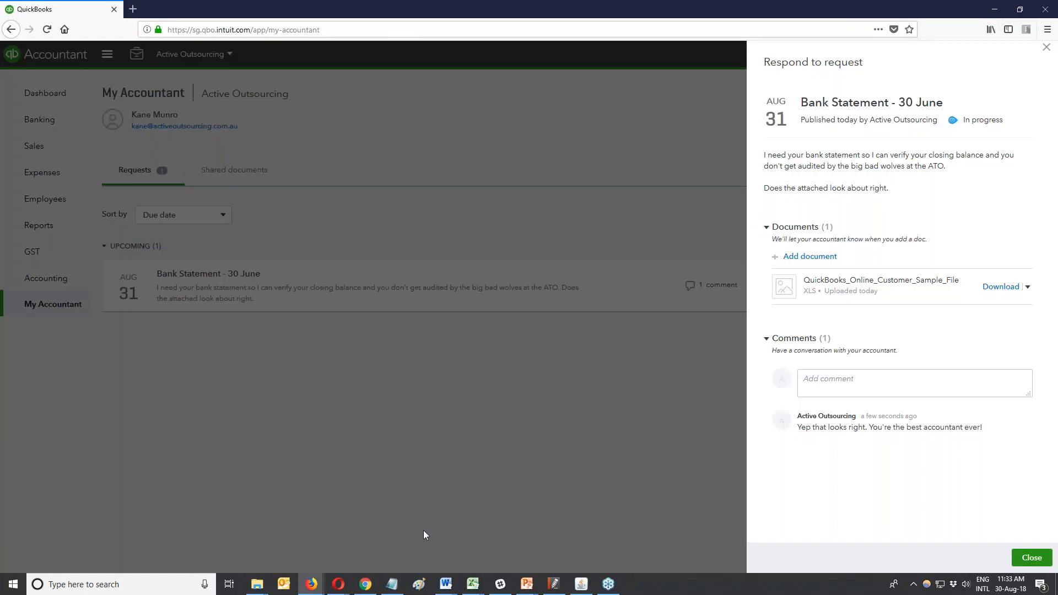
Switch back to the QuickBooks window and close the Bank Statement request details.
left_click(310, 588)
left_click(256, 532)
left_click(1031, 558)
Return to the accountant practice view, adjust the Work list display, and go to Clients.
left_click(60, 59)
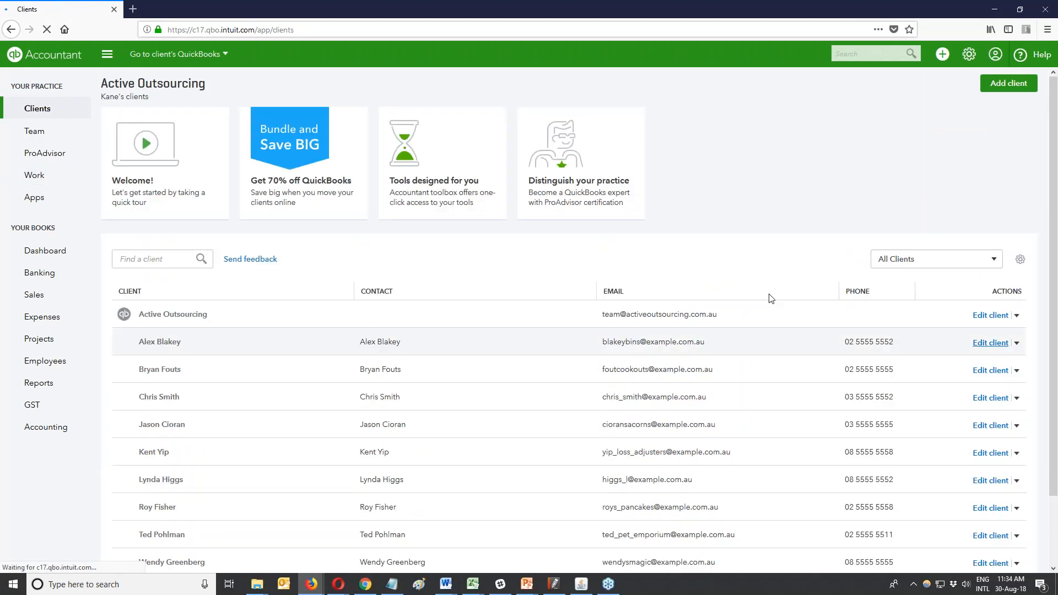
left_click(34, 176)
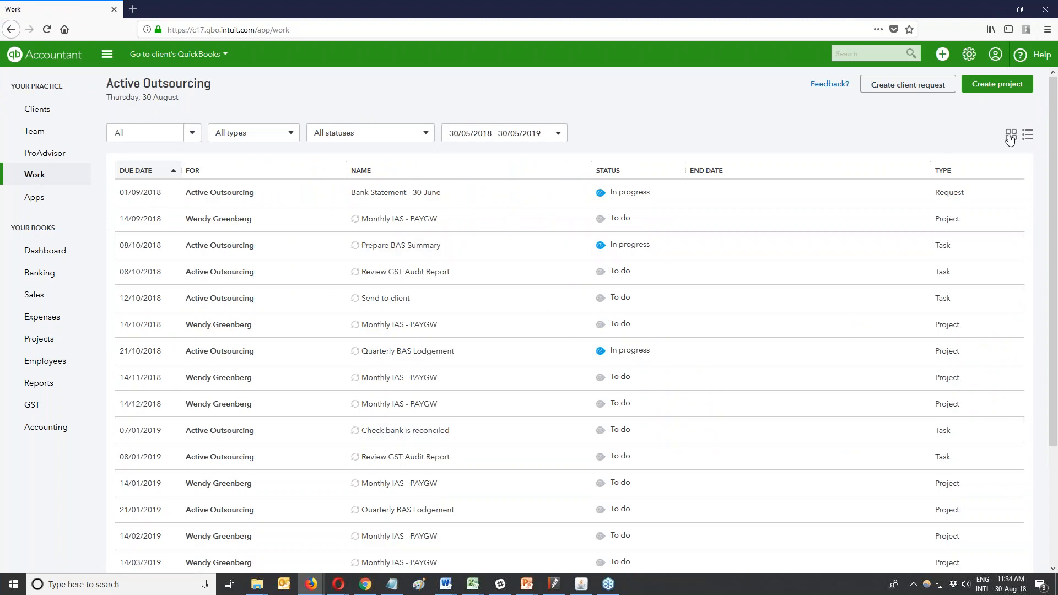
left_click(1010, 136)
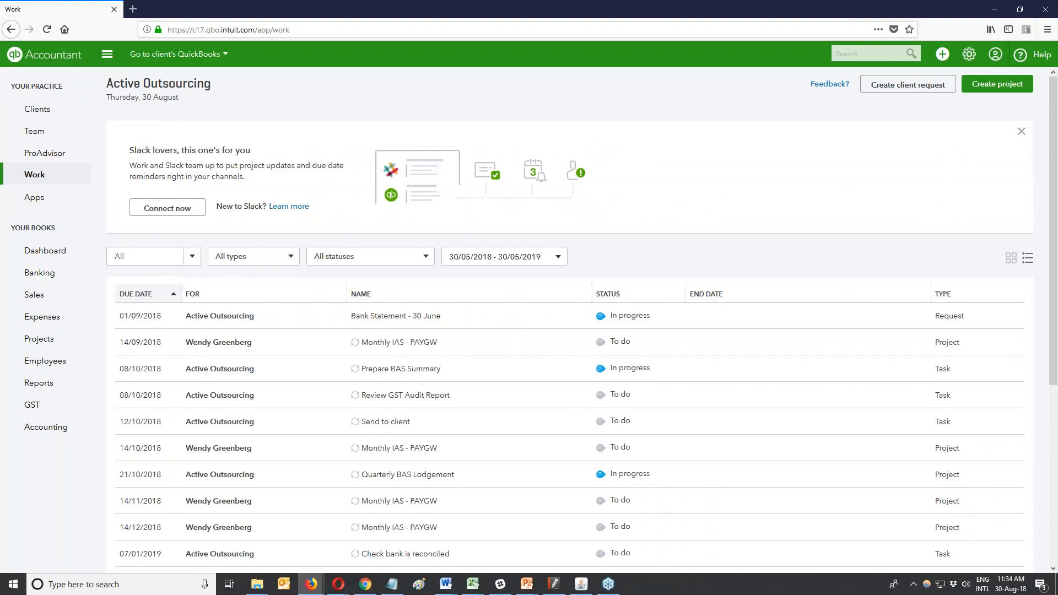
left_click(28, 113)
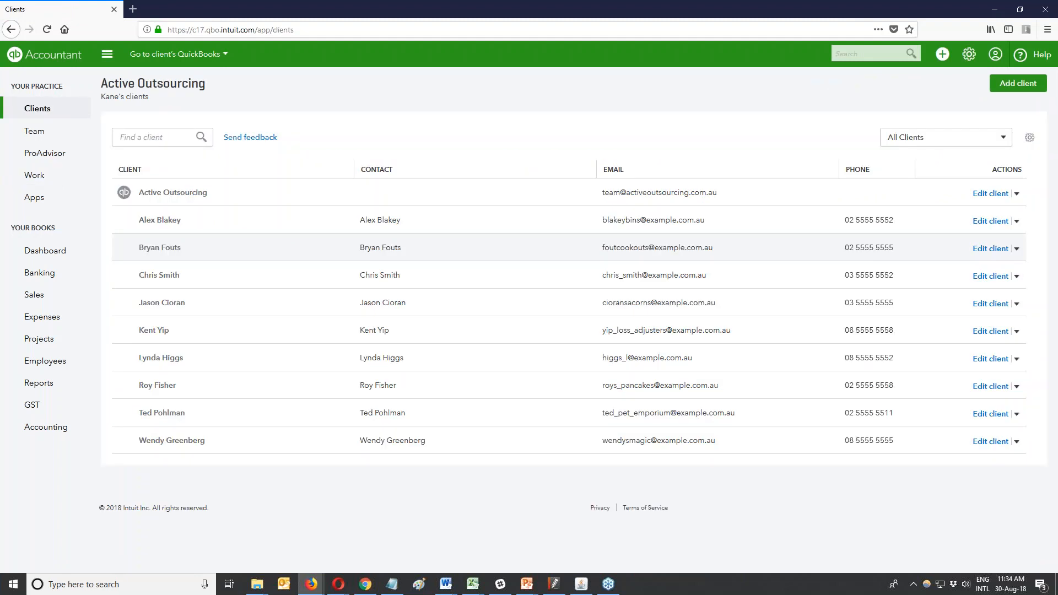
Open Active Outsourcing's client page and check its Shared documents for the uploaded XLS.
left_click(158, 220)
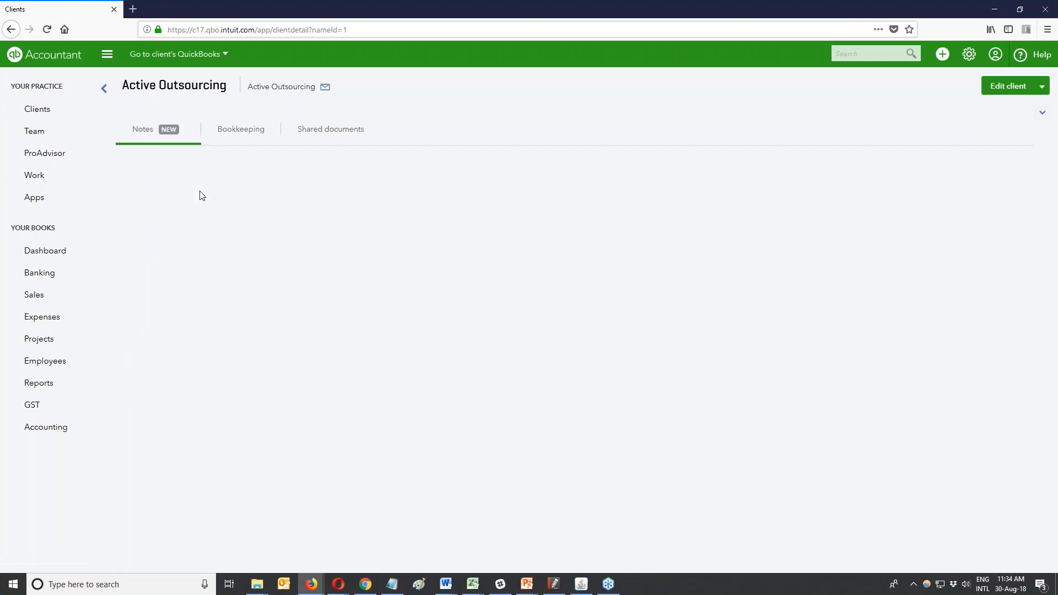
left_click(242, 132)
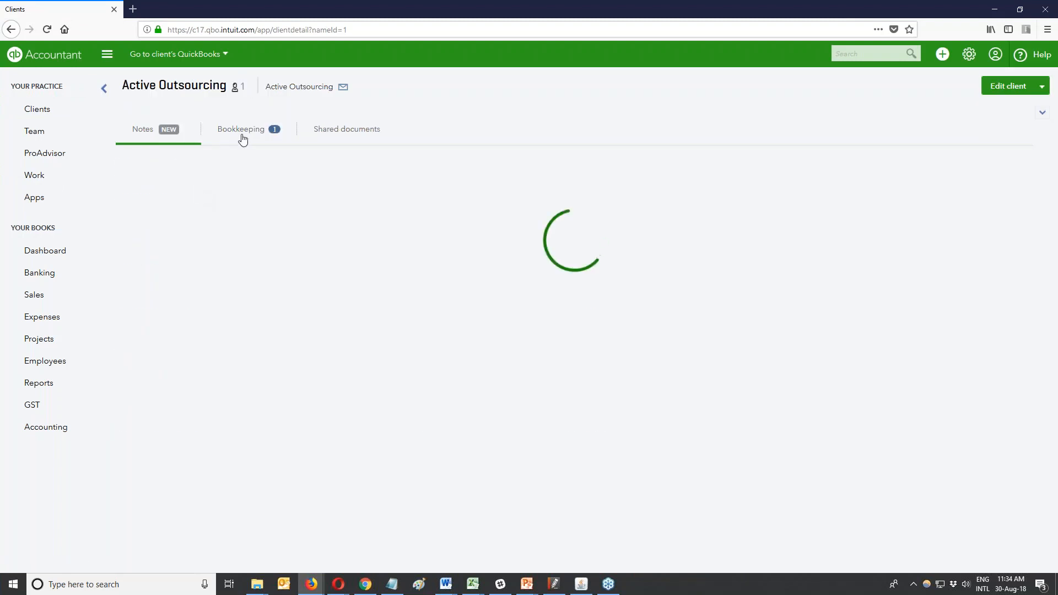
left_click(326, 133)
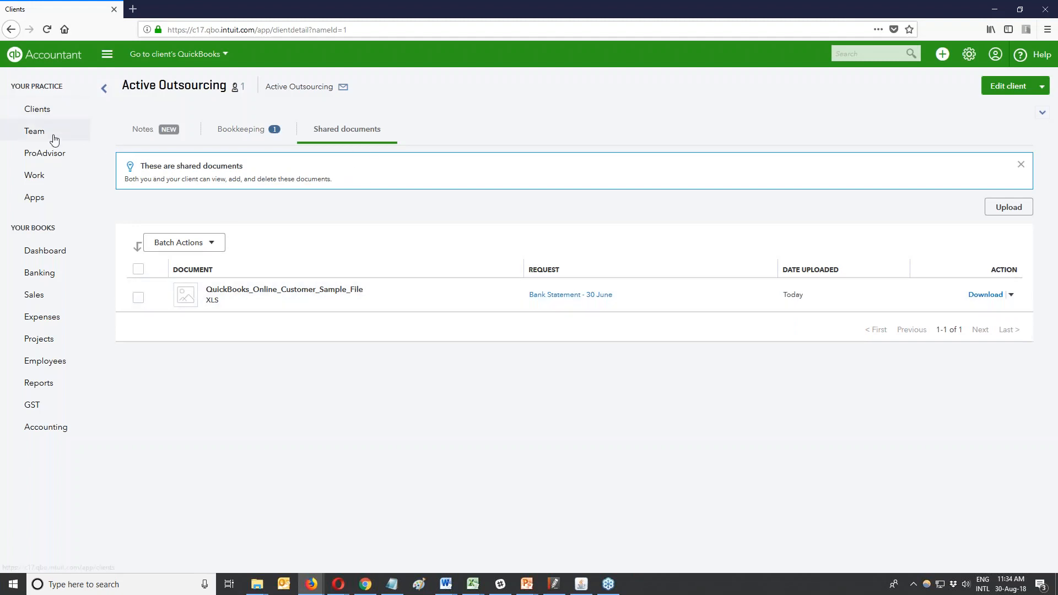
View Active Outsourcing's client notes, then return to the practice Work list.
mouse_move(312, 583)
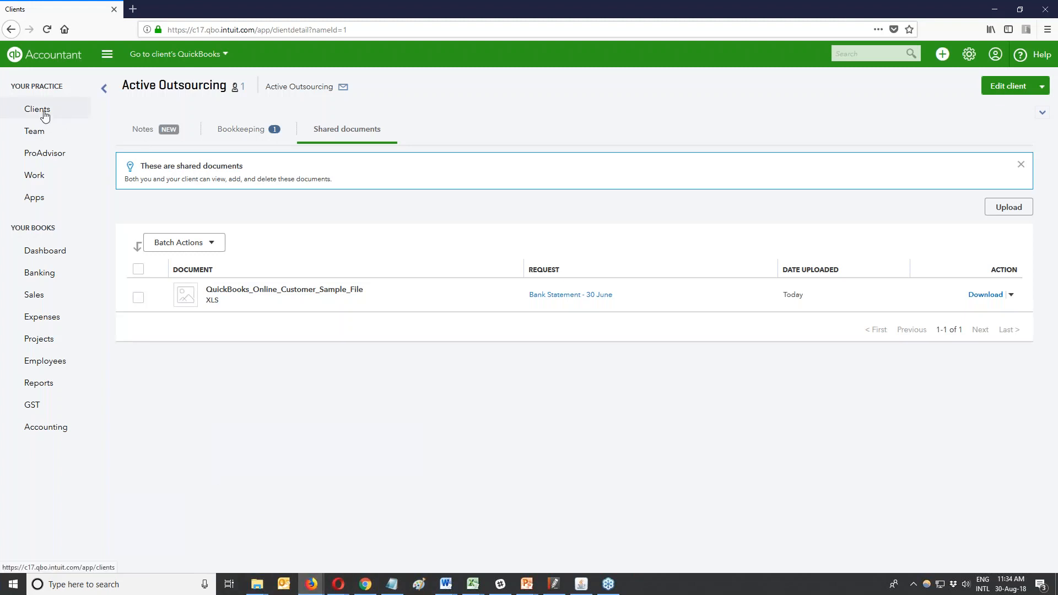
left_click(148, 129)
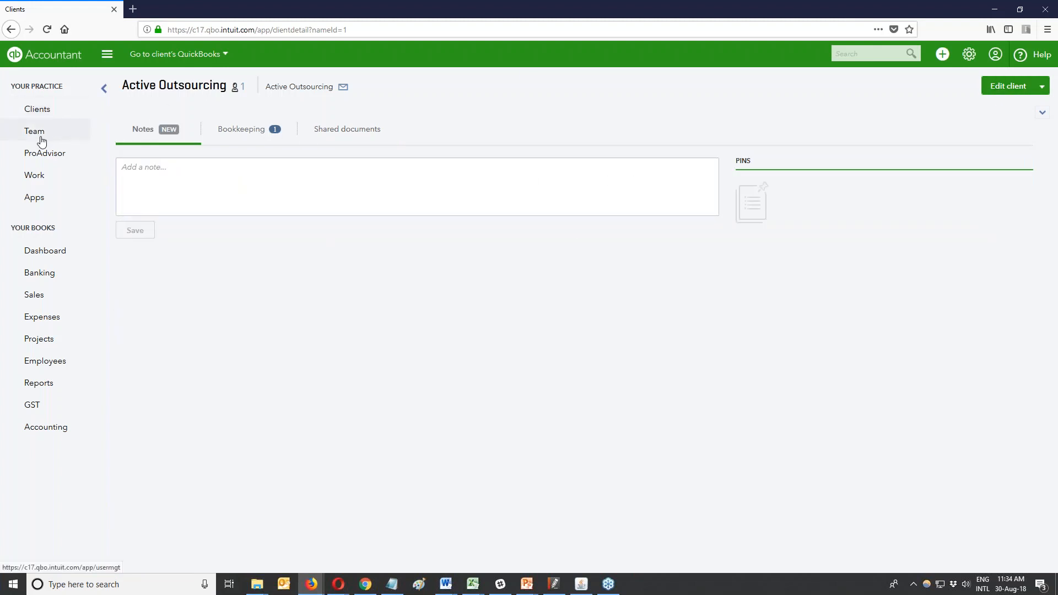
left_click(34, 180)
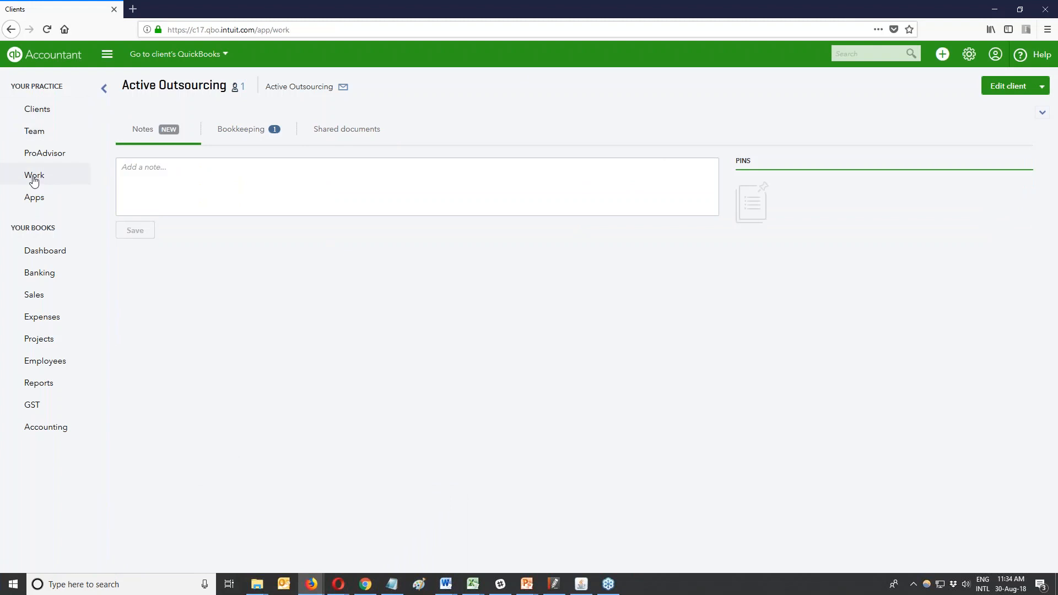
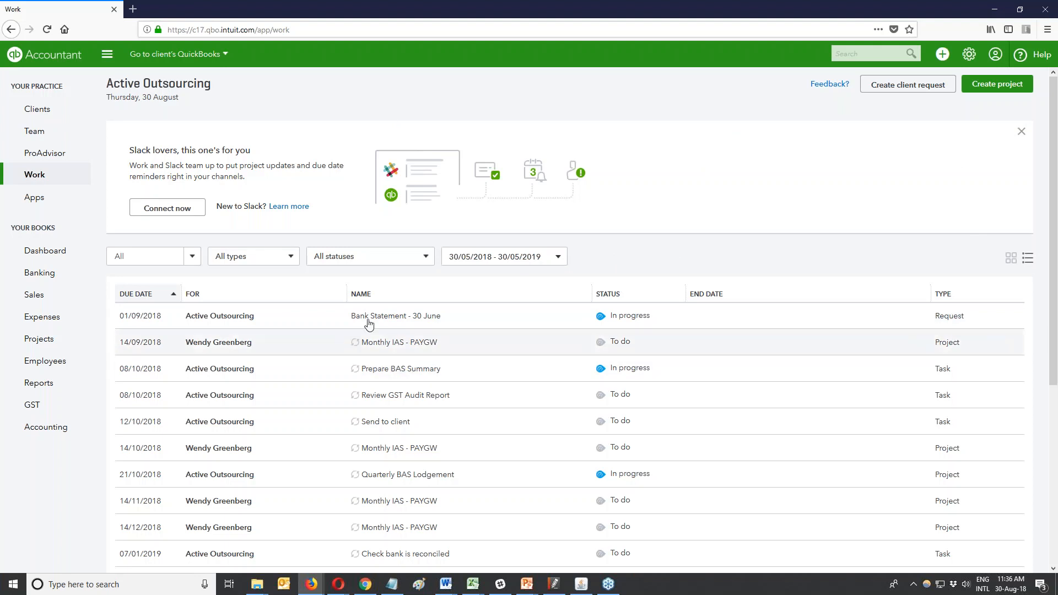
Switch the Work items to the card view and back to the table, then scroll down the list.
left_click(1011, 258)
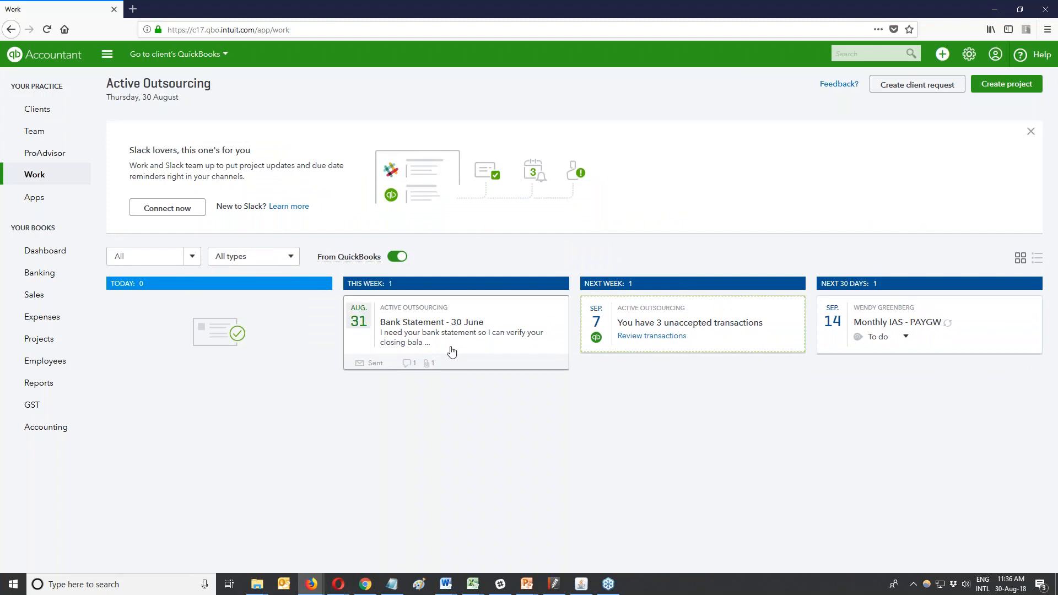
left_click(1037, 258)
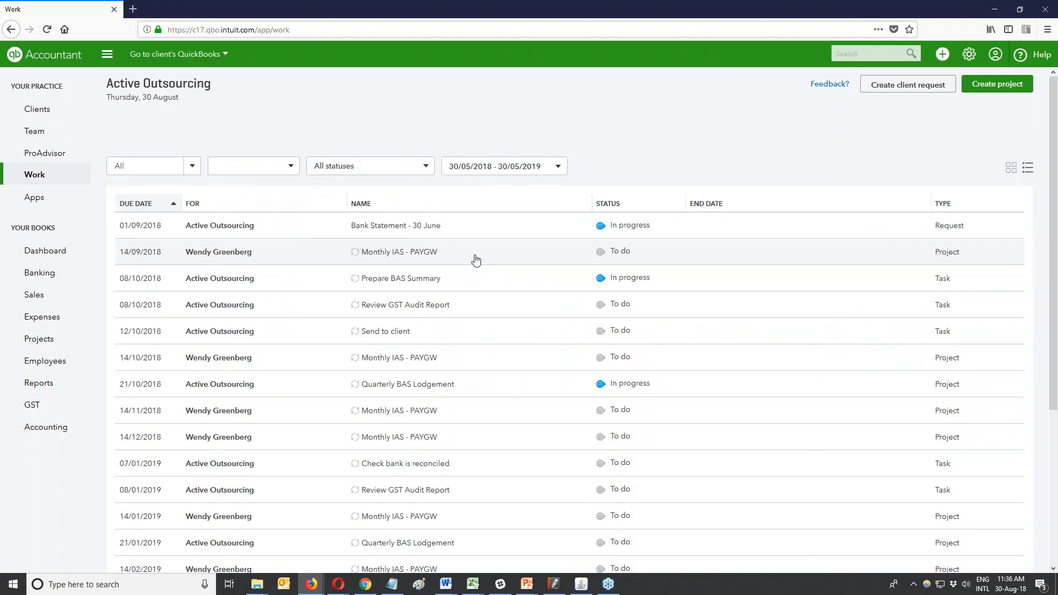
scroll(259, 384, "down", 2)
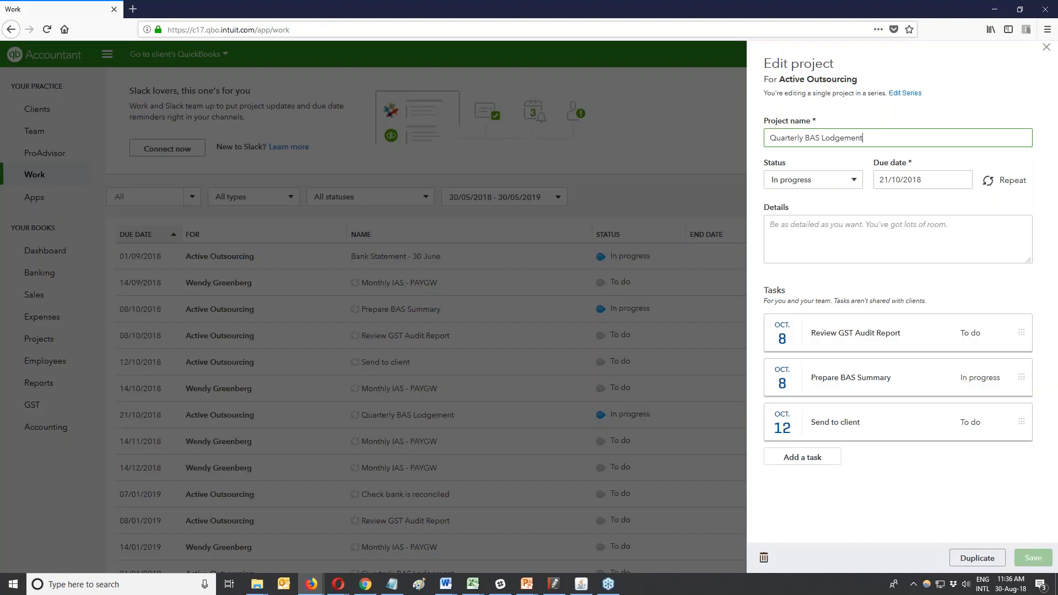
Open Quarterly BAS Lodgement, compare its single-project and whole-series edit views, then close without saving.
left_click(904, 93)
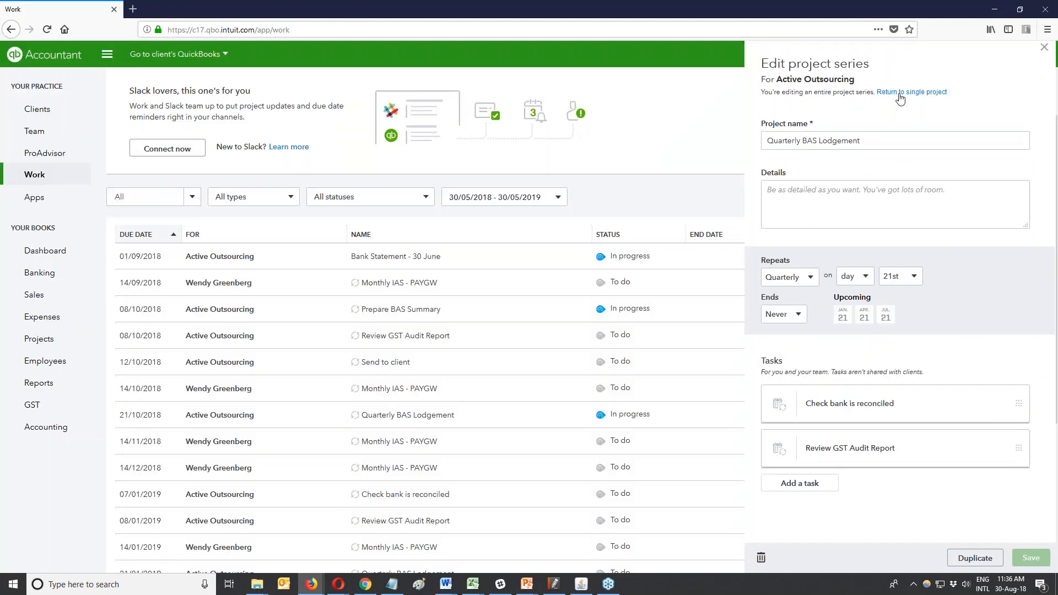
left_click(900, 93)
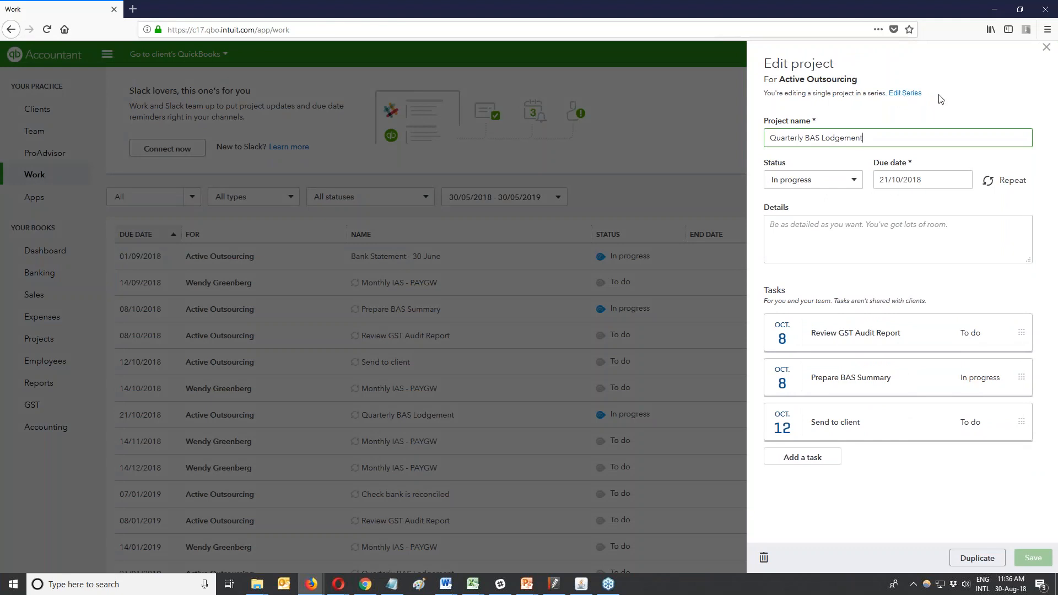
left_click(899, 95)
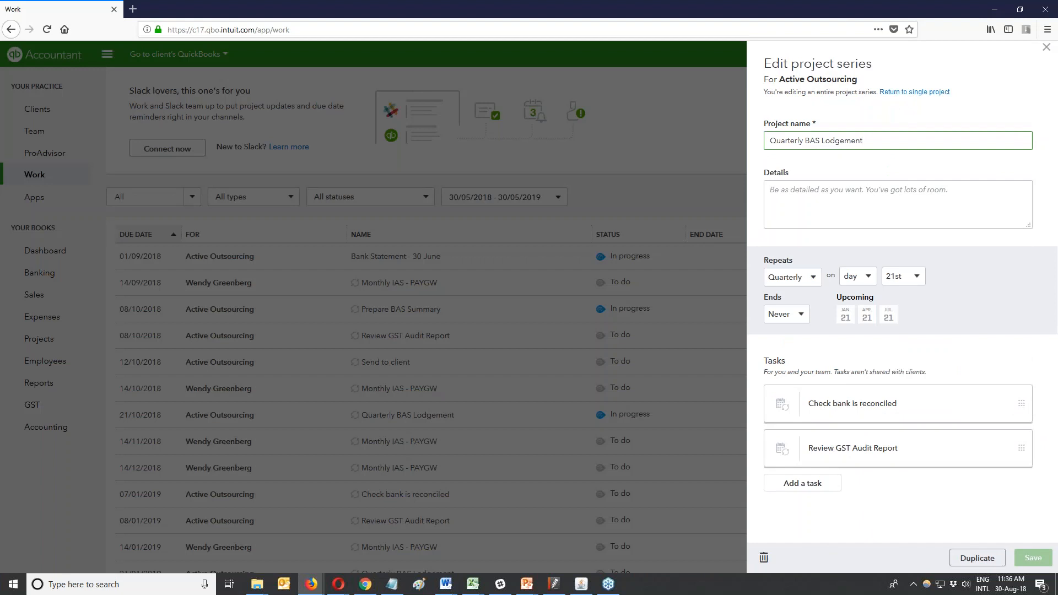
left_click(928, 93)
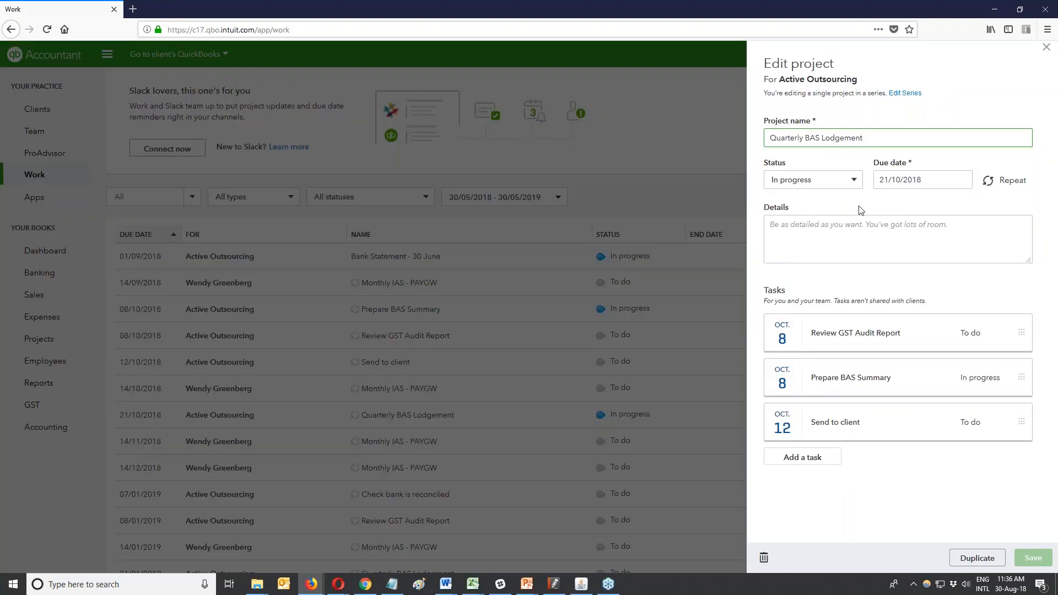
left_click(1047, 54)
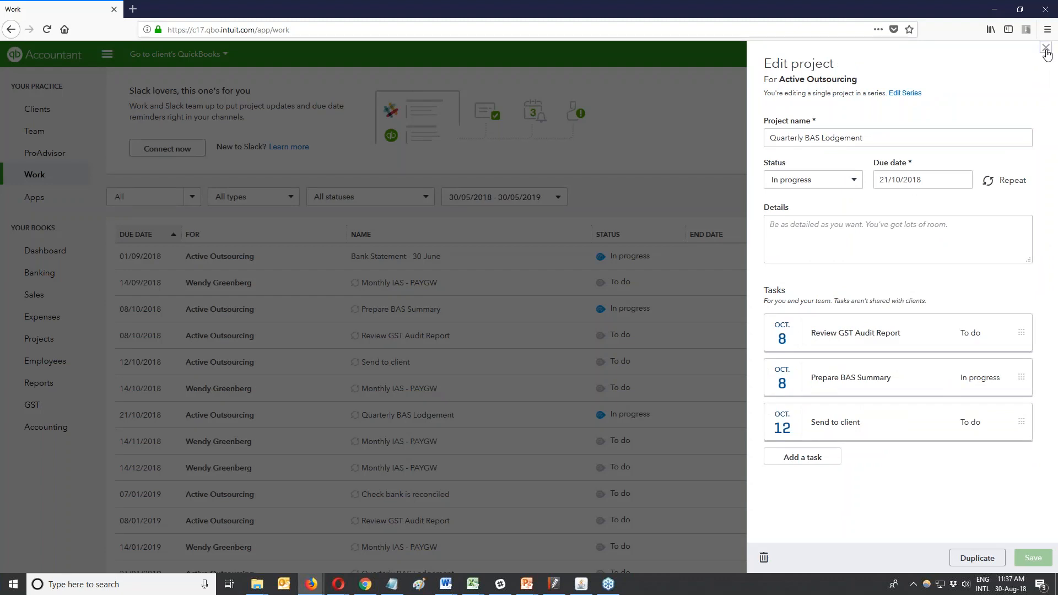
left_click(1047, 53)
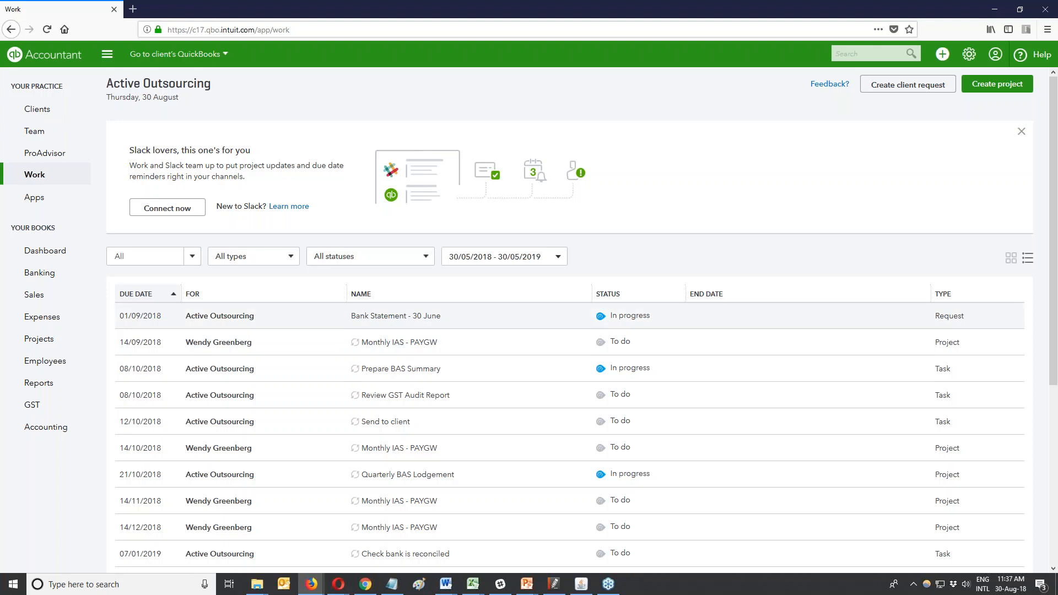
Bring up the browser's link menu on the Clients navigation link.
right_click(44, 114)
Open Clients in a new browser tab, scroll through the client list, then return to the Work tab.
left_click(76, 118)
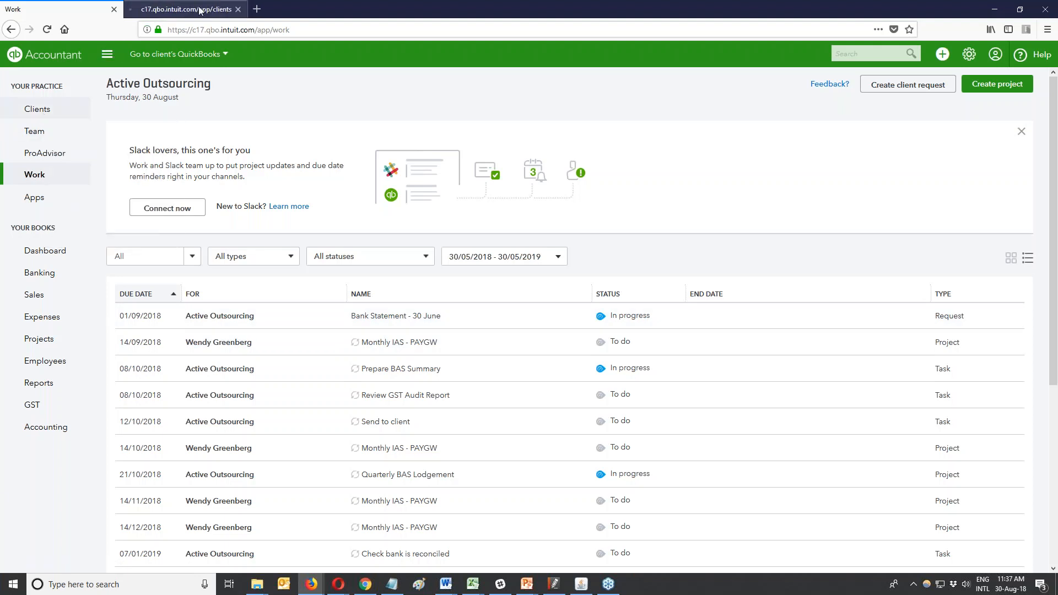
left_click(200, 9)
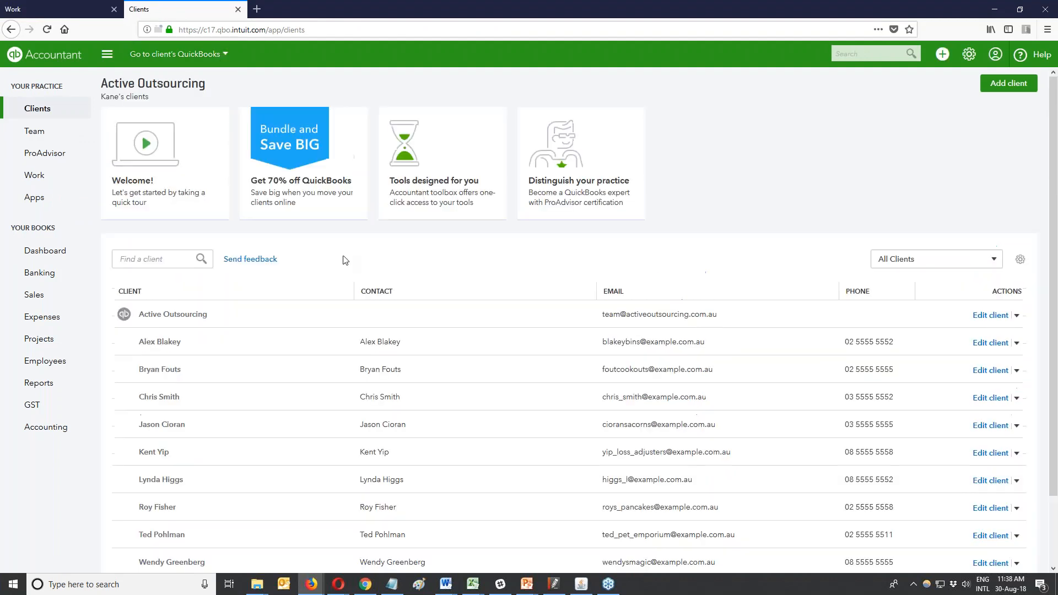
scroll(345, 260, "down", 3)
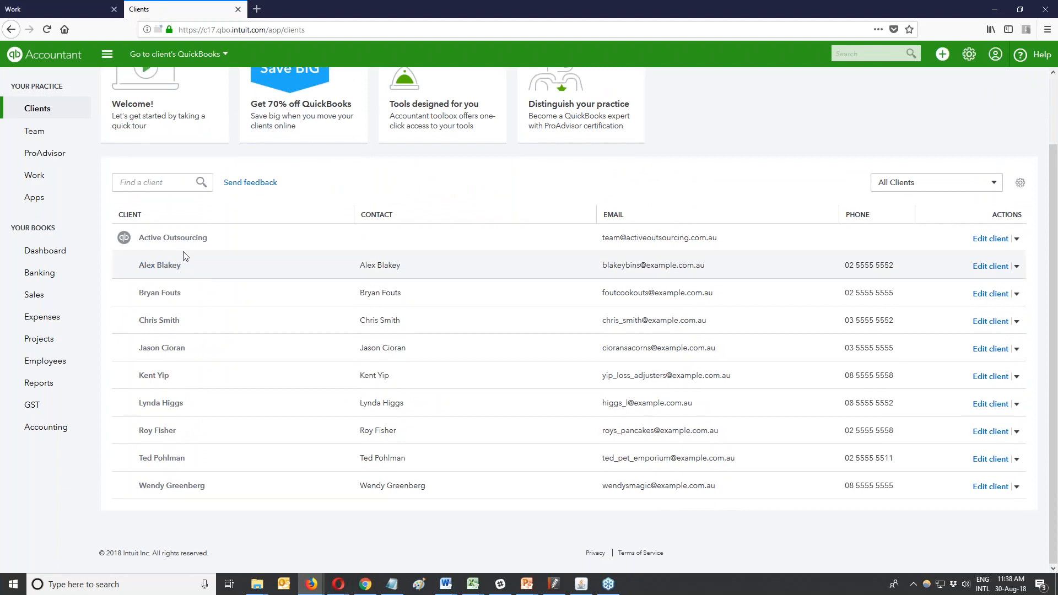
scroll(345, 243, "up", 3)
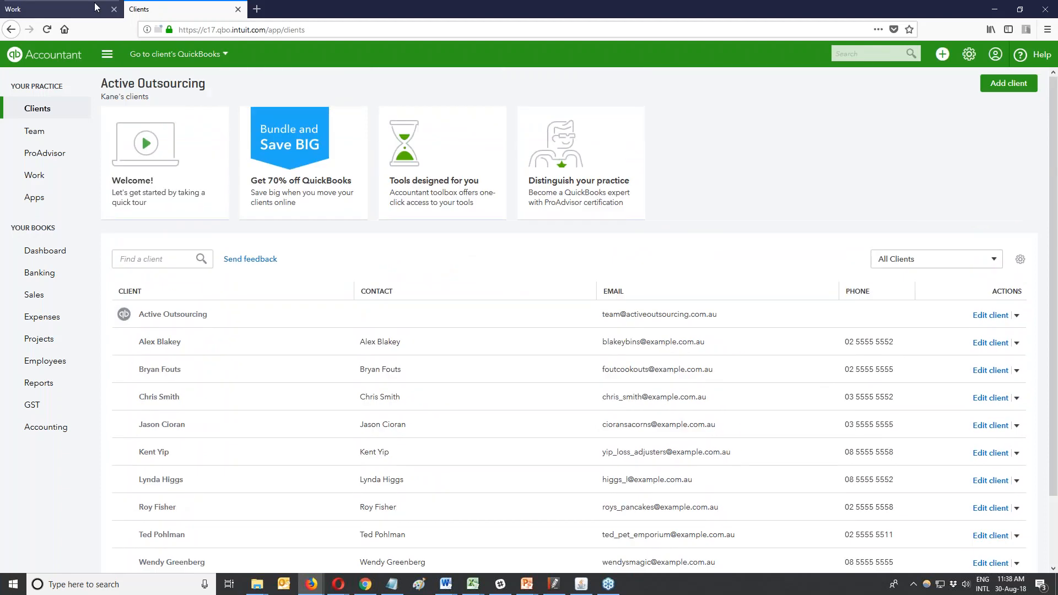
left_click(54, 5)
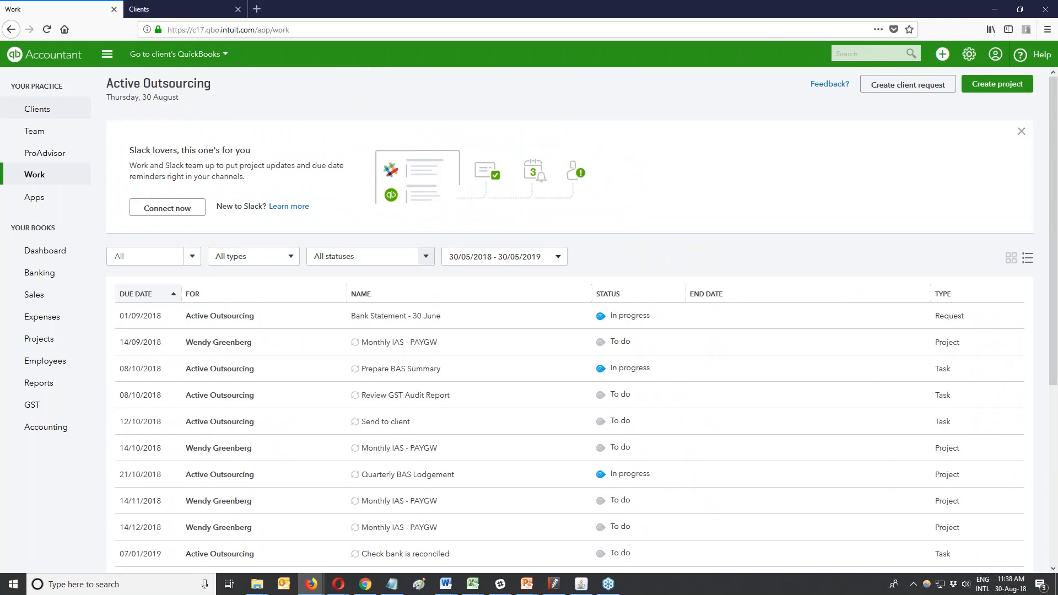
Show the Work items as cards grouped into Today, This week, Next week and Next 30 days.
left_click(1011, 258)
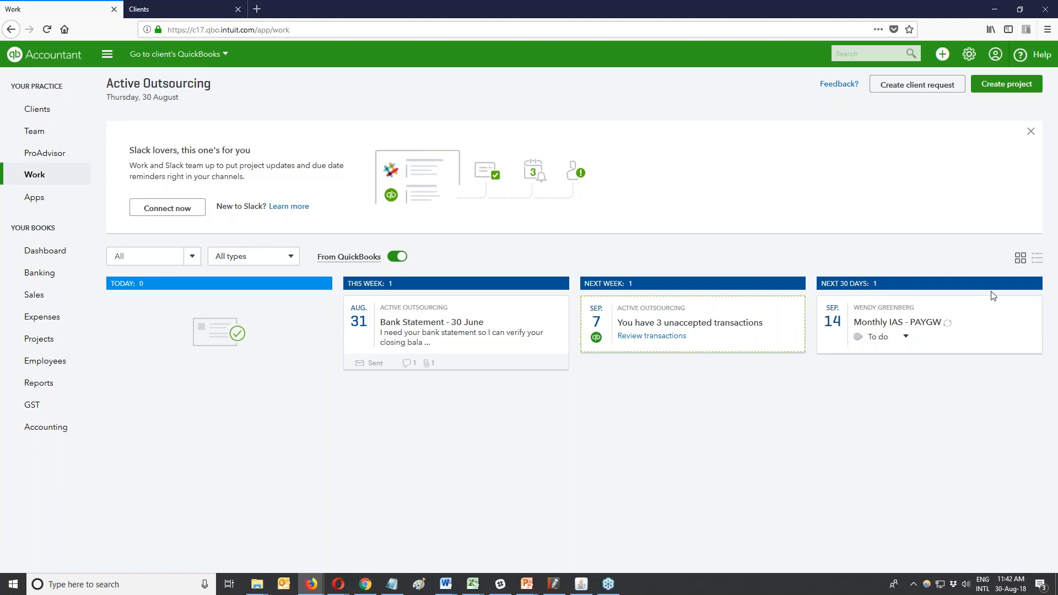
Start the Slack connection from the Connect now link in the Work page's Slack banner.
left_click(176, 214)
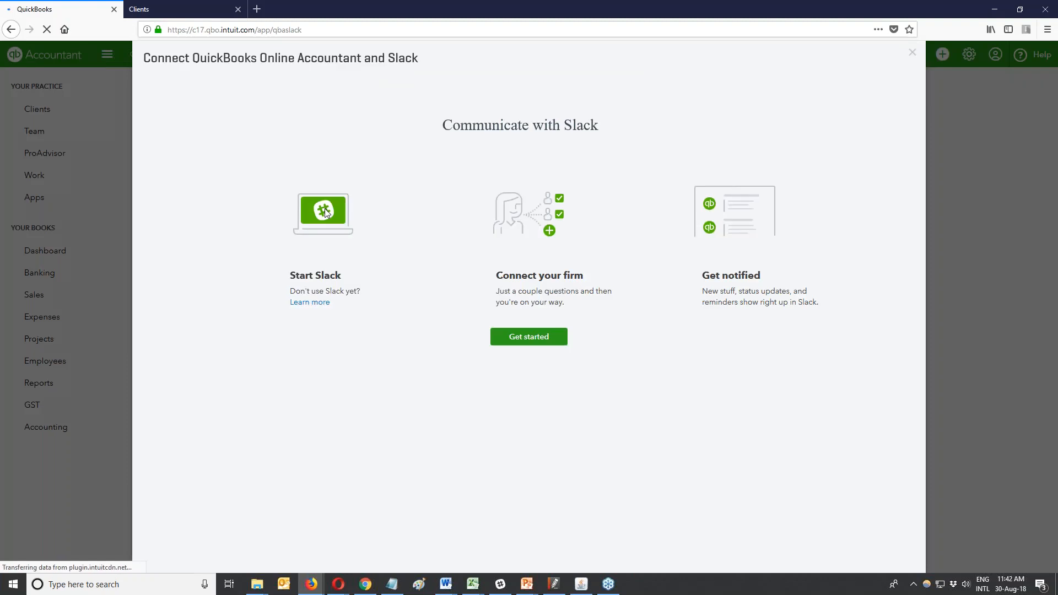
Begin connecting the firm to Slack and authorise sharing info with Slack.
left_click(546, 341)
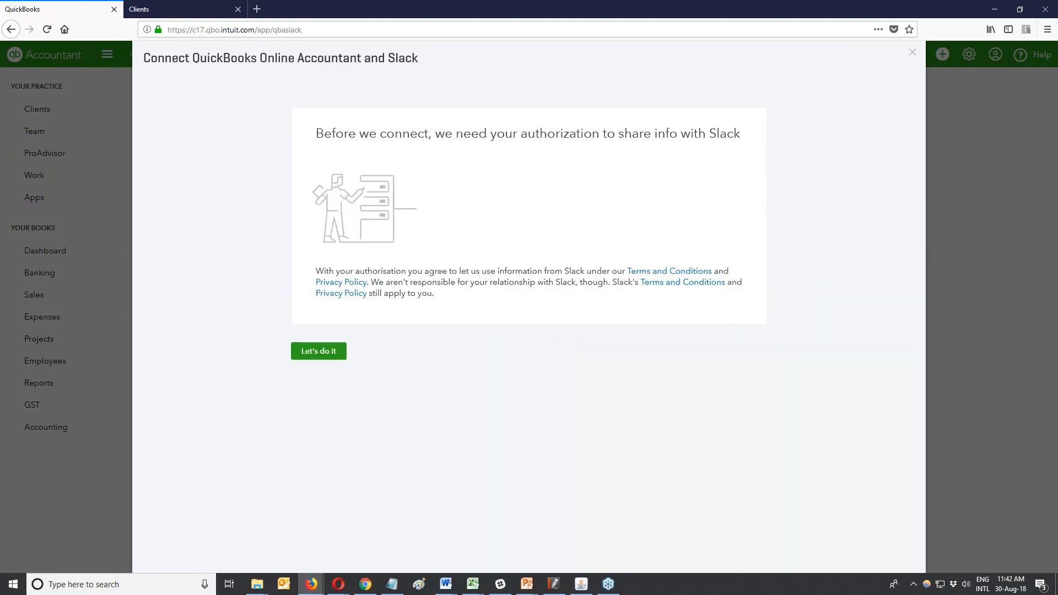
left_click(323, 353)
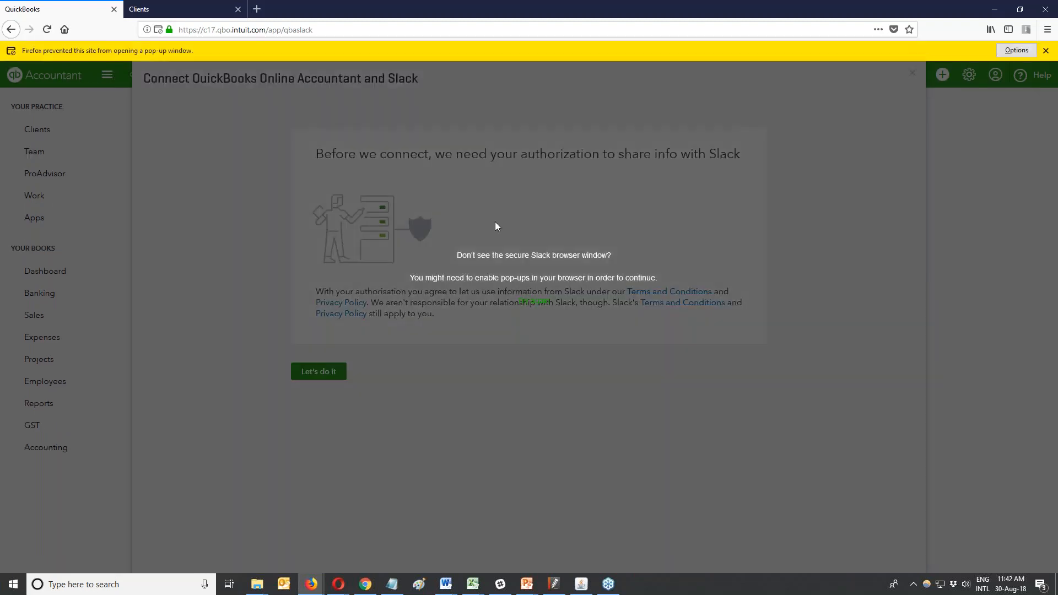
Allow Firefox to show the blocked slack.com sign-in pop-up, then switch to the Slack desktop app.
left_click(1013, 50)
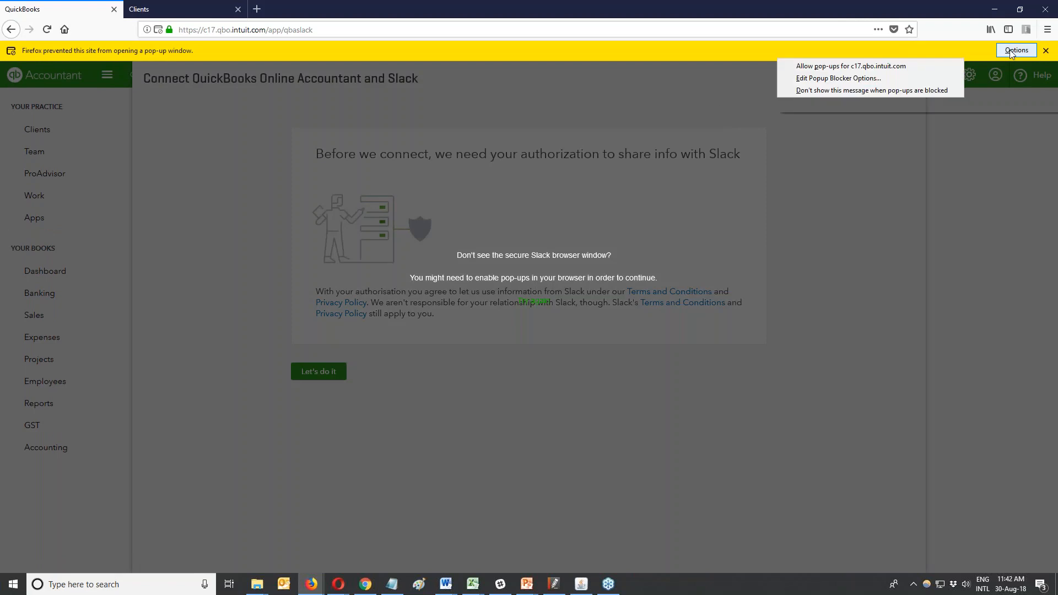
left_click(907, 90)
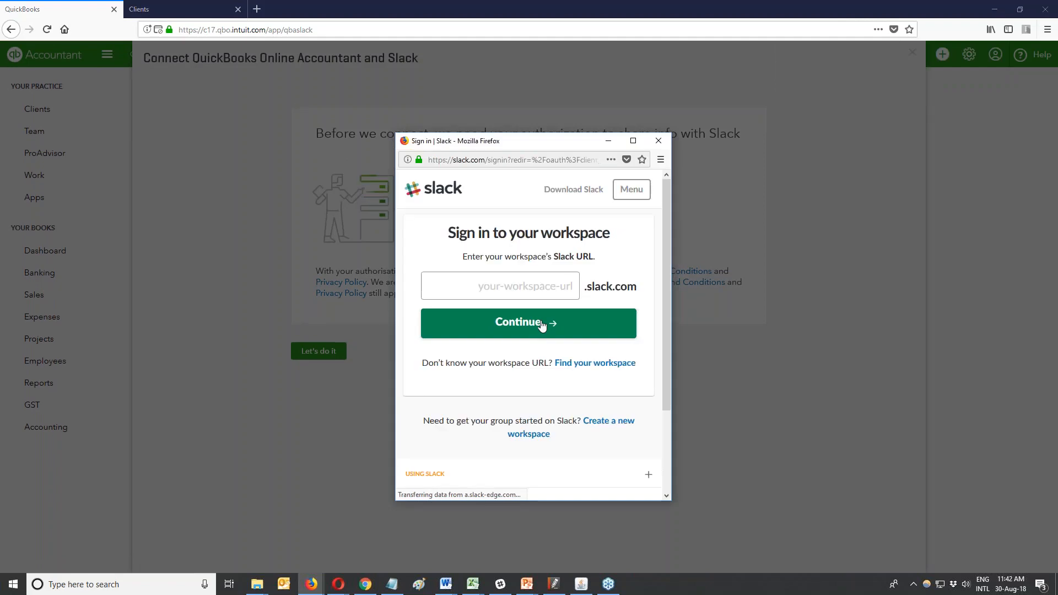
key("alt+Tab")
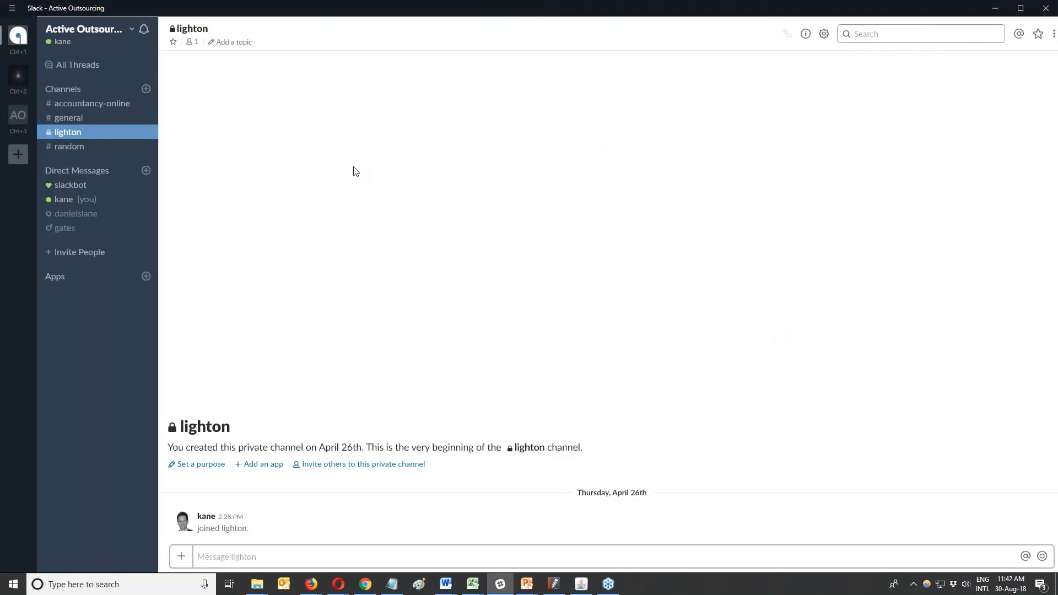
left_click(92, 47)
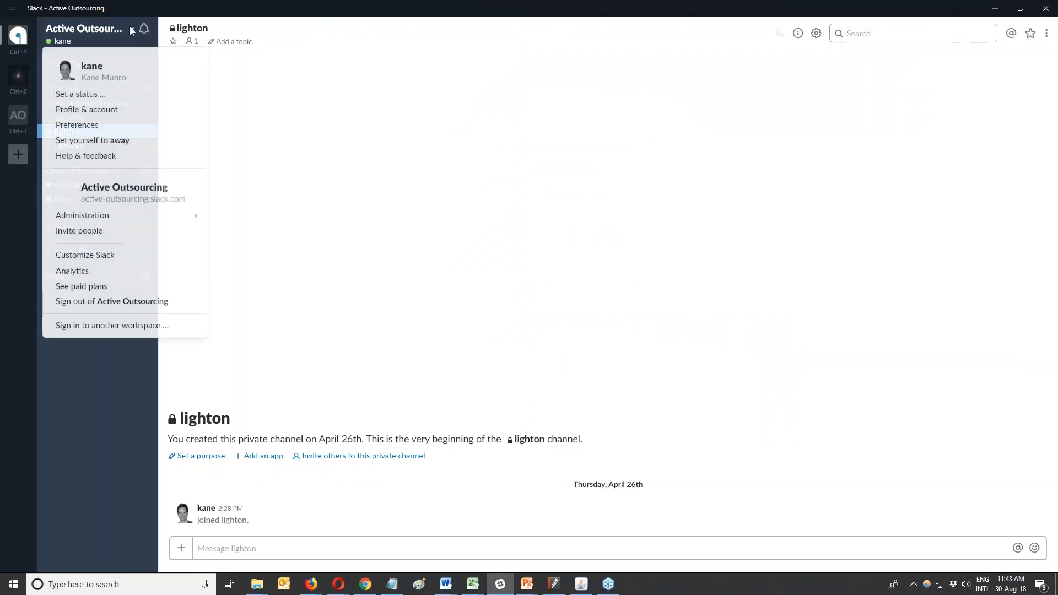
left_click_drag(149, 200, 81, 199)
key("ctrl+c")
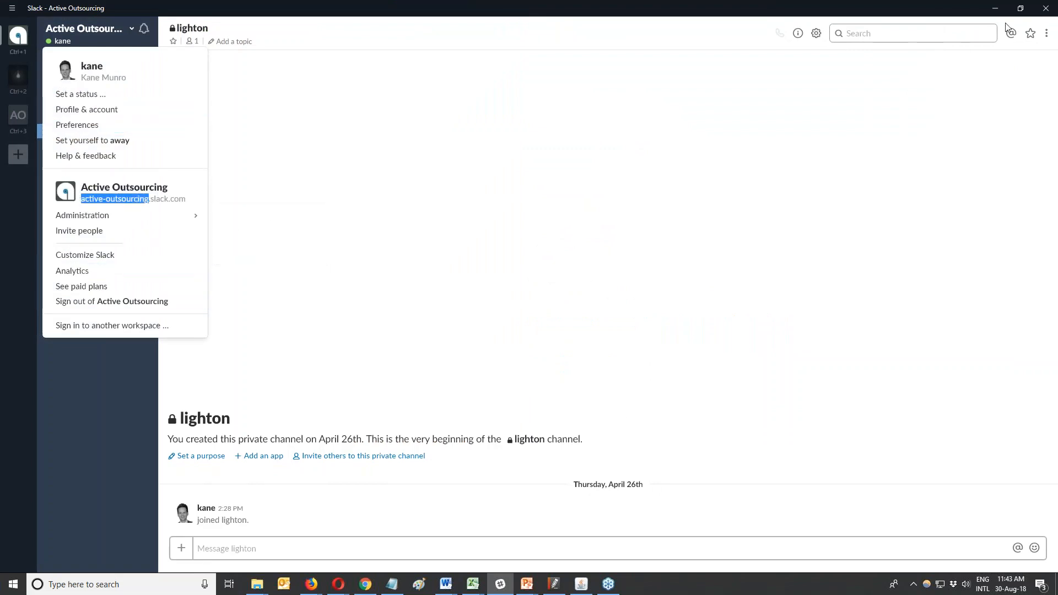
left_click(997, 8)
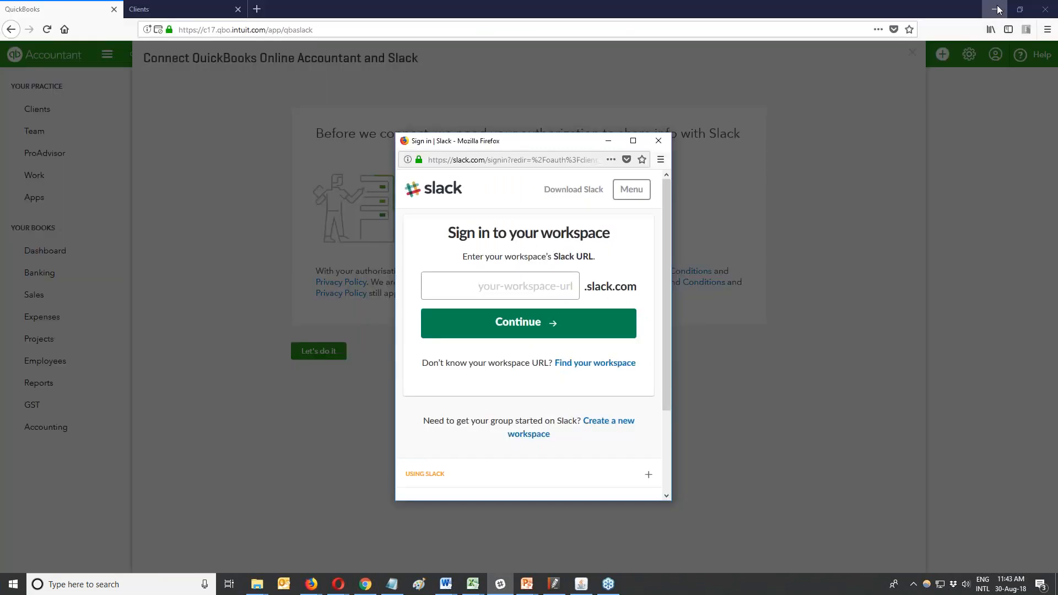
Paste the active-outsourcing workspace address, continue, and choose the saved sign-in email.
key("ctrl+v")
left_click(528, 330)
left_click(543, 343)
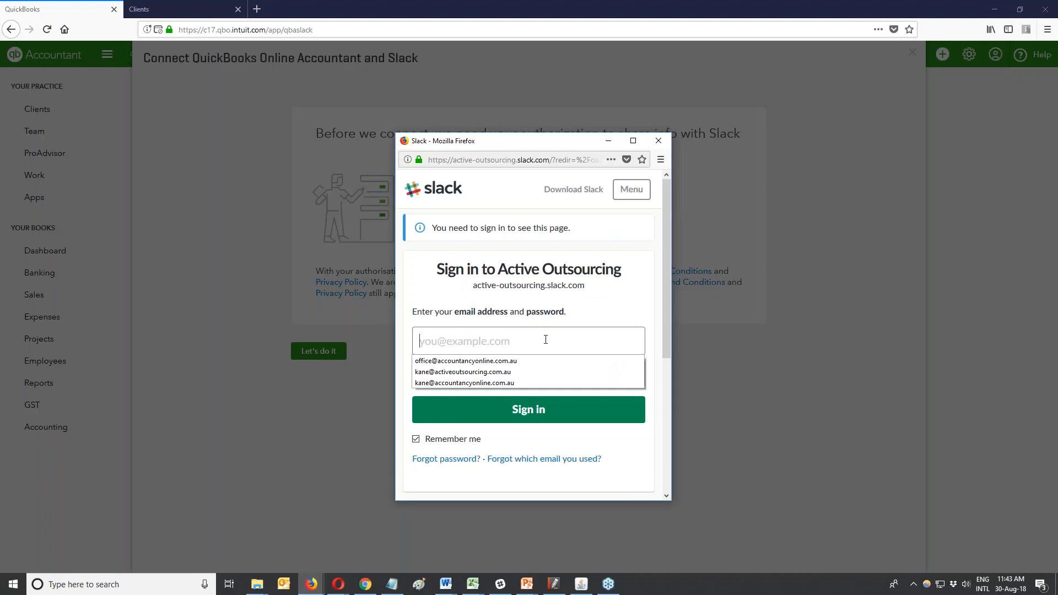
left_click(529, 371)
left_click(502, 378)
Enter the account password, correcting typos, and submit the sign-in.
type("••••")
key("BackSpace")
key("BackSpace")
key("BackSpace")
key("BackSpace")
type("••••")
key("BackSpace")
key("BackSpace")
key("BackSpace")
type("••")
key("BackSpace")
key("BackSpace")
type("•••••••••••")
key("Return")
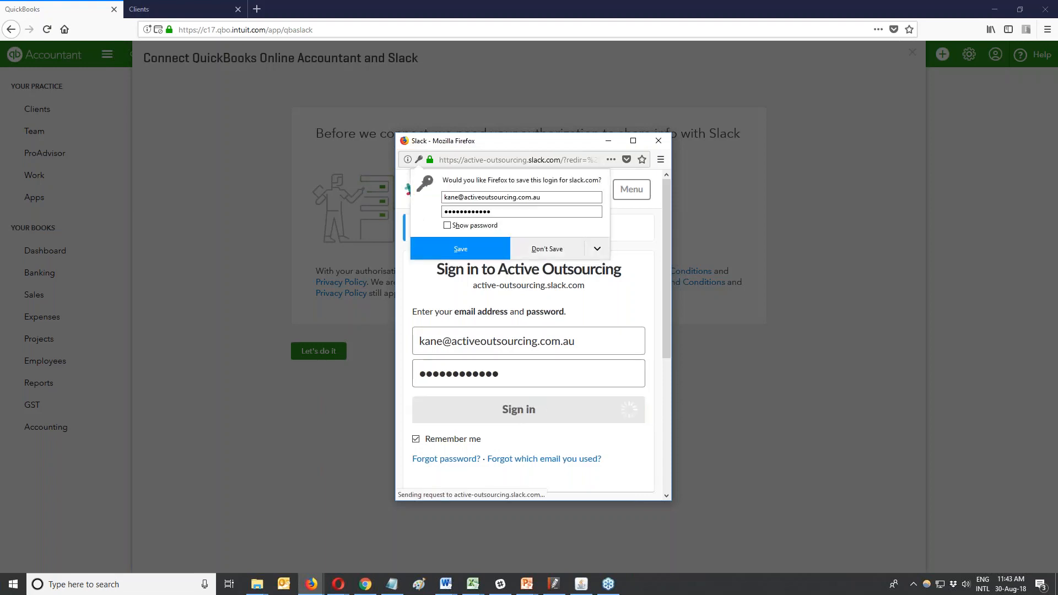
Decline Firefox's save-login prompts and re-enter the password until the Slack sign-in succeeds.
left_click(561, 246)
left_click(515, 419)
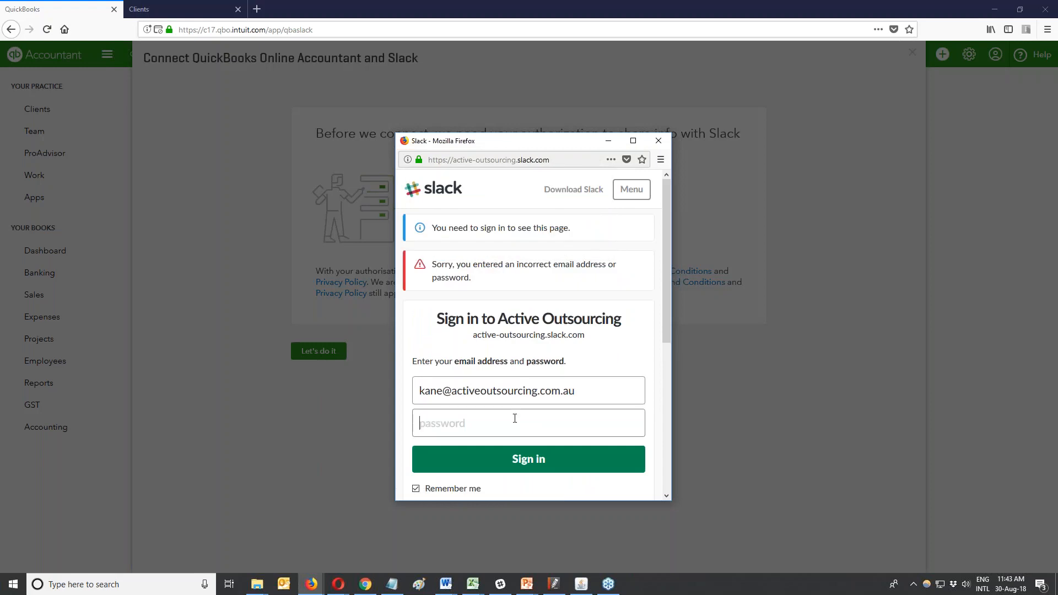
type("•••••••••••••")
key("Return")
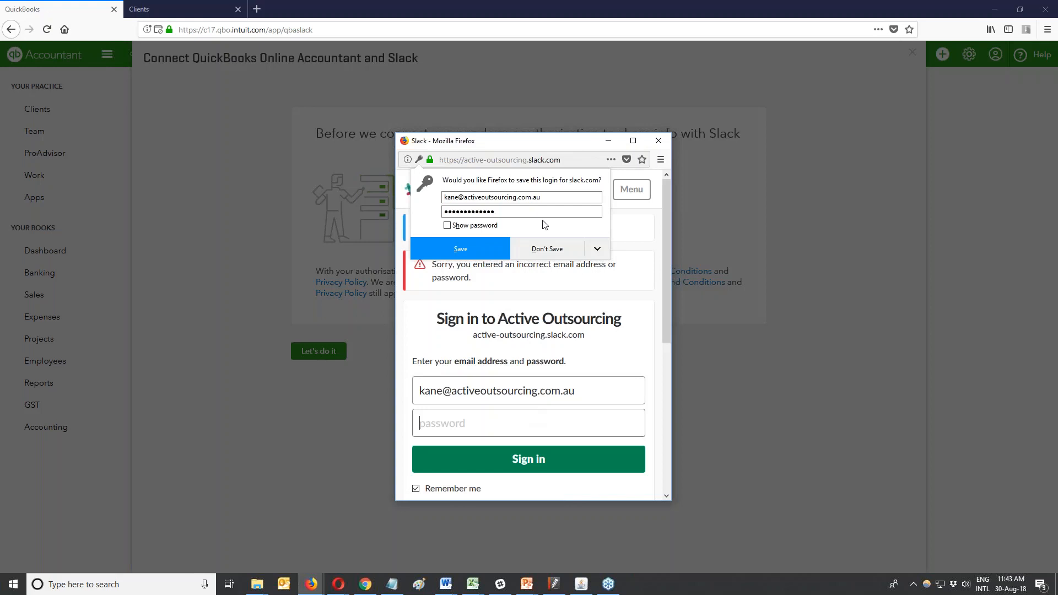
left_click(547, 425)
type("••••••••••")
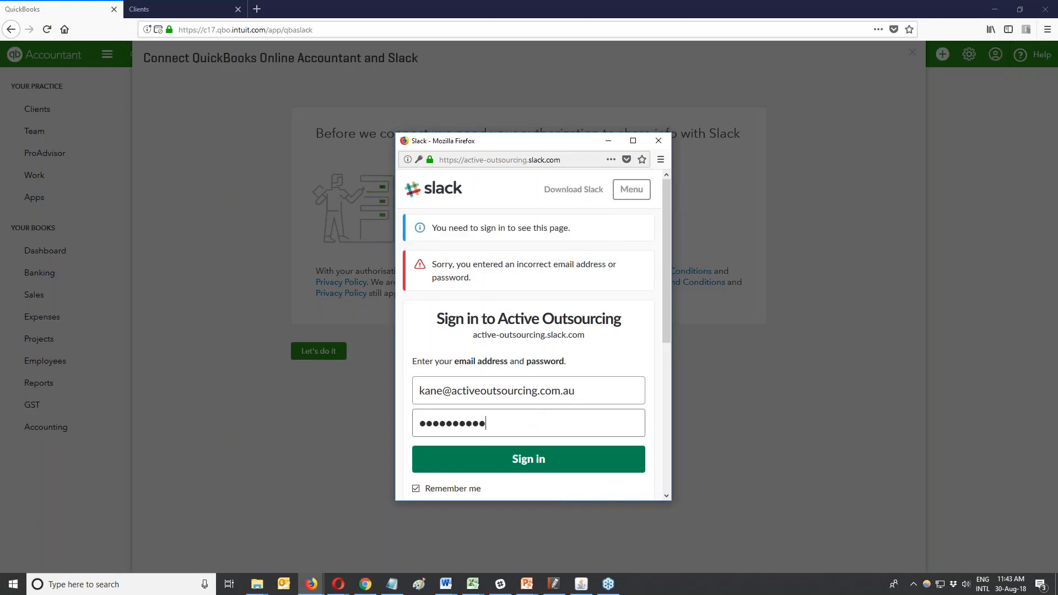
type("••")
key("Return")
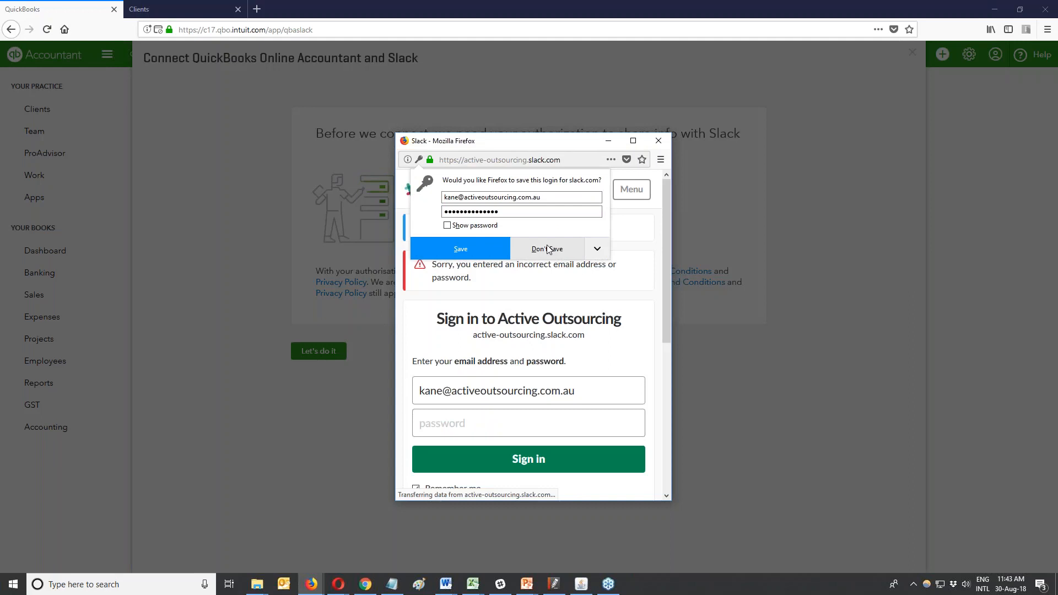
type("••••••••••••")
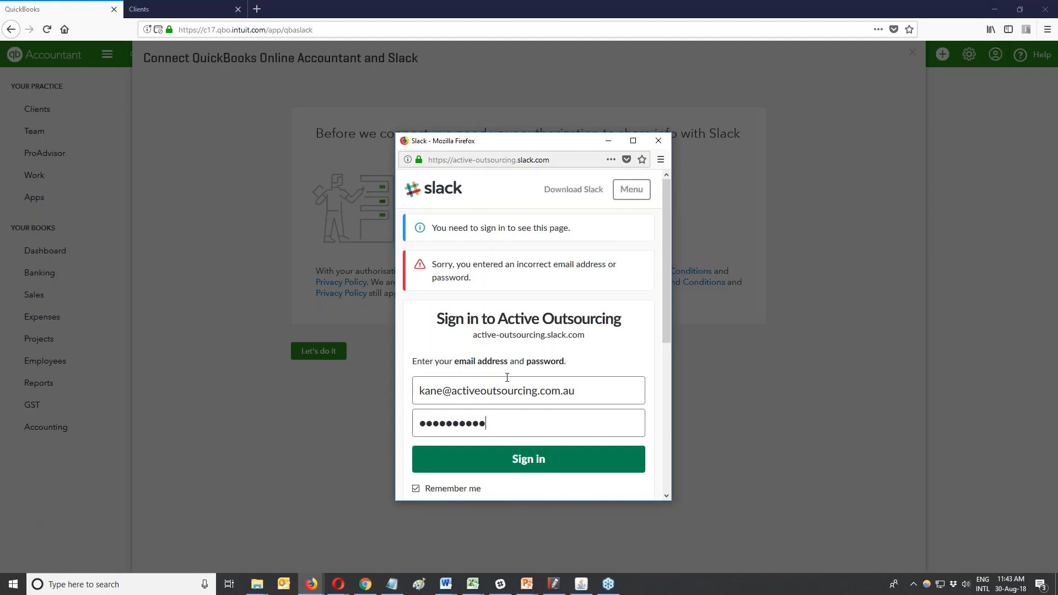
key("Return")
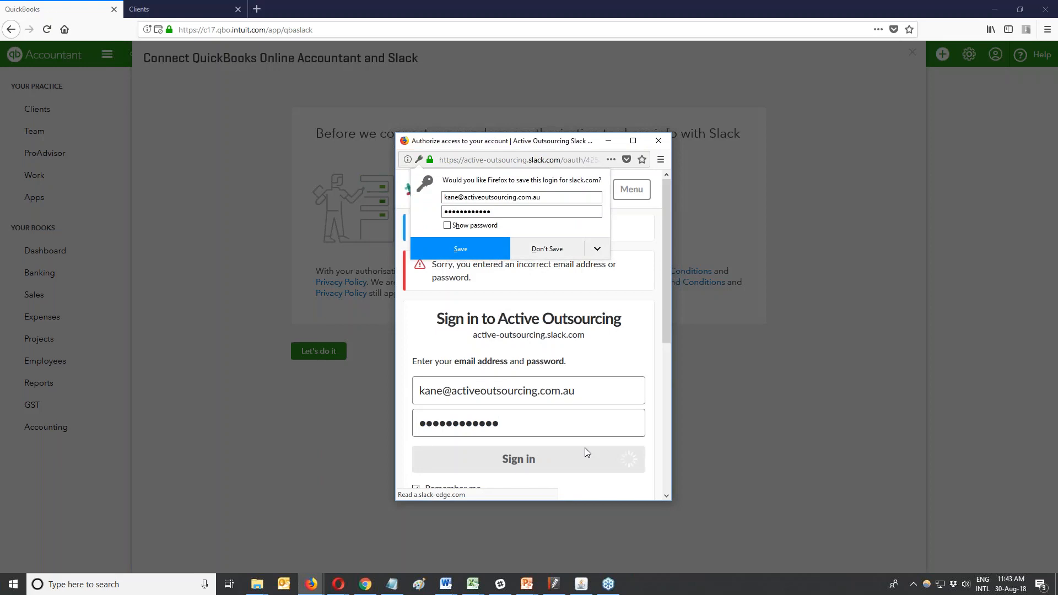
left_click(597, 248)
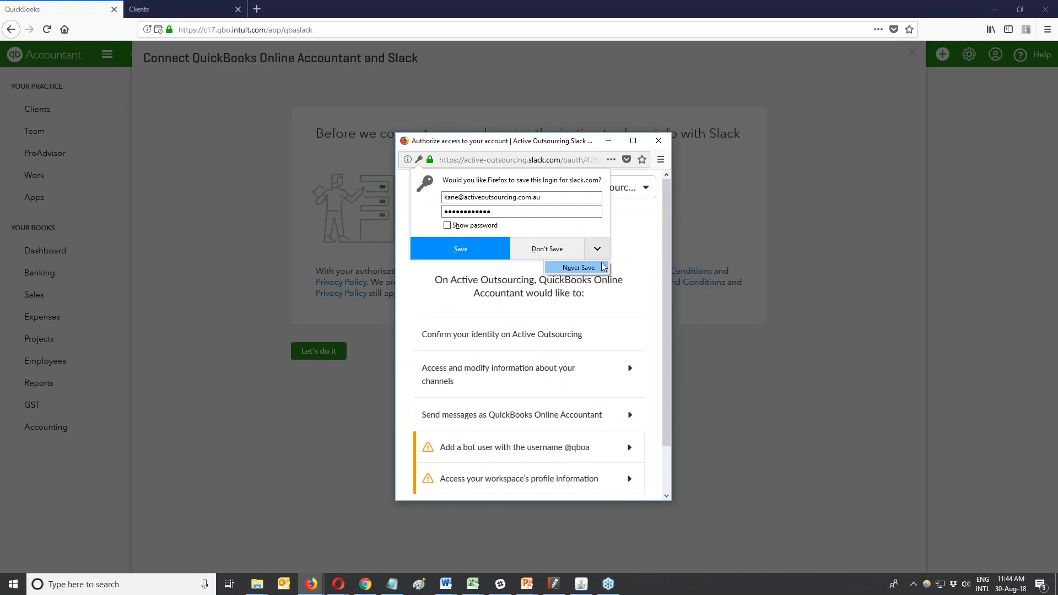
Dismiss the browser's save-login prompt and authorize QuickBooks Online Accountant on the Active Outsourcing Slack workspace.
left_click(484, 248)
left_click(483, 249)
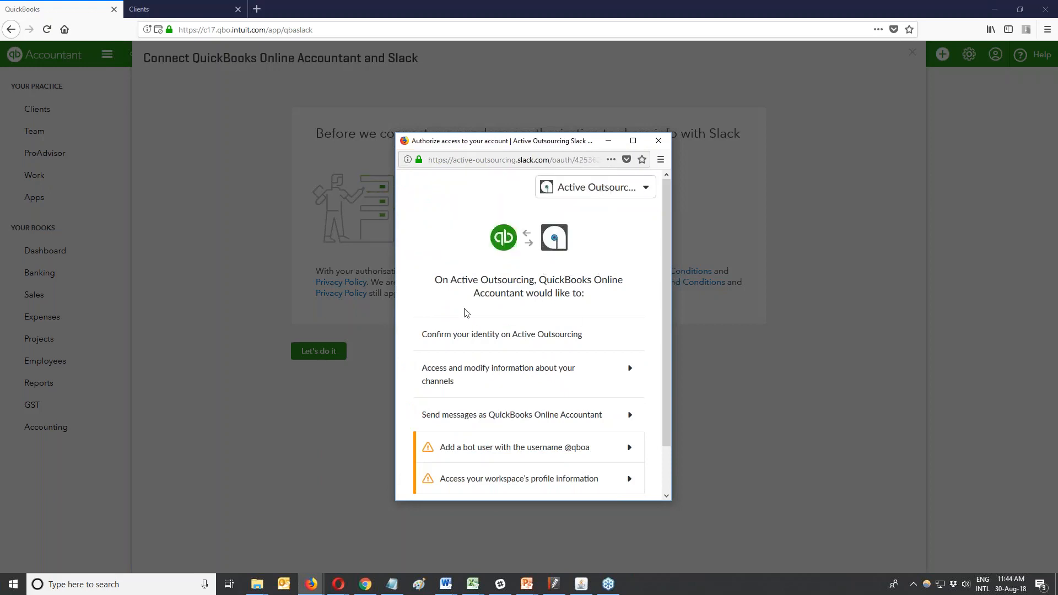
scroll(617, 369, "down", 2)
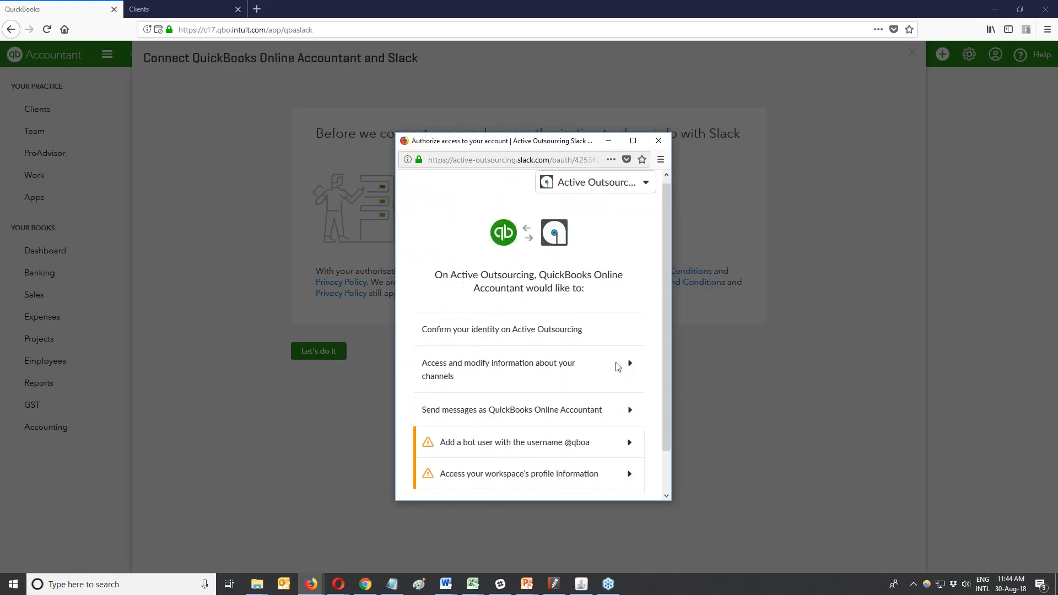
left_click(609, 472)
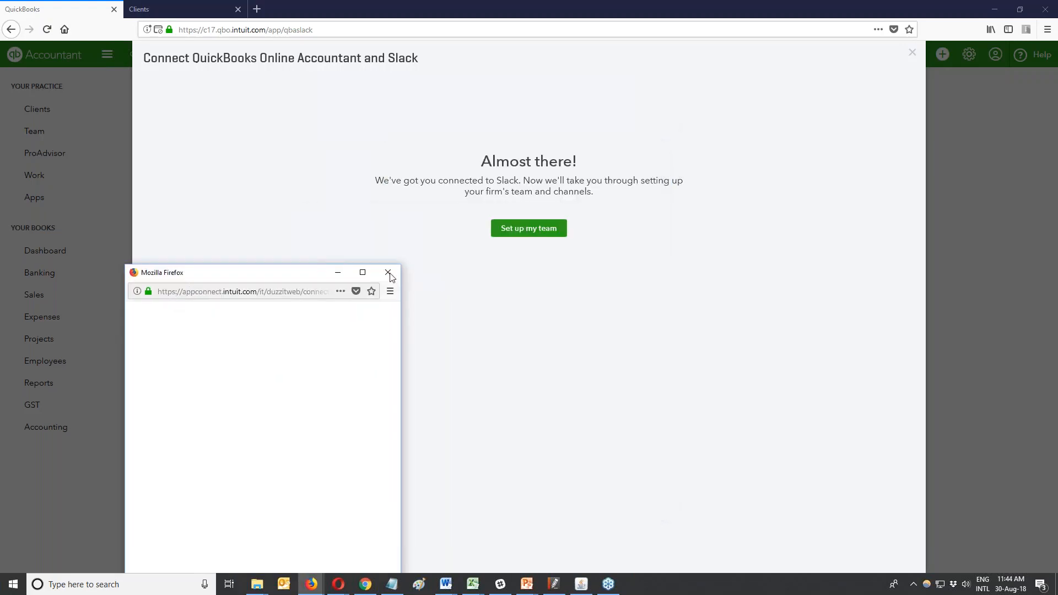
Close the leftover blank sign-in popup and continue with Set up my team.
left_click(388, 274)
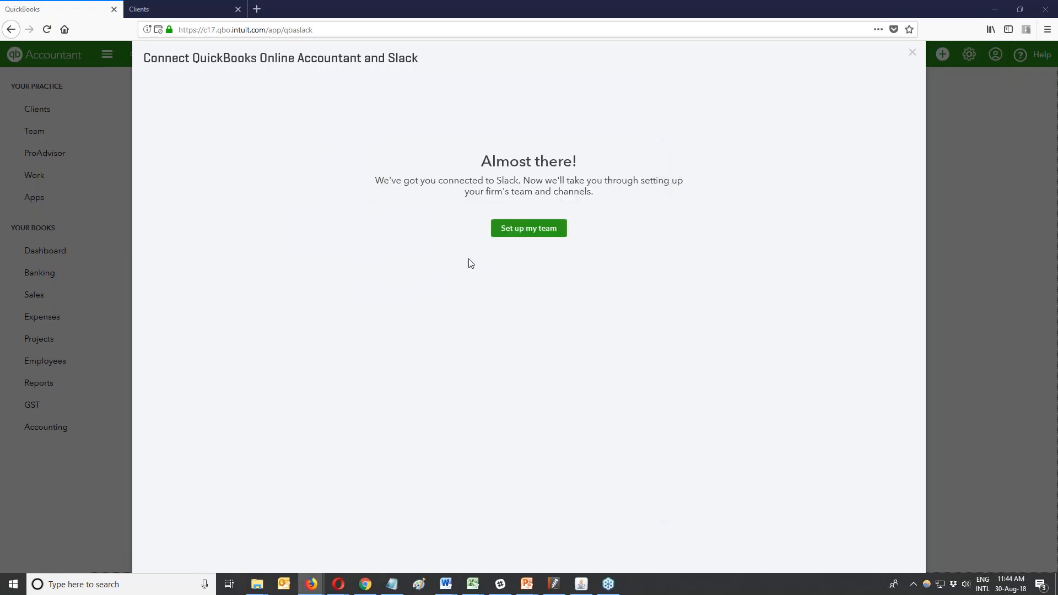
left_click(524, 232)
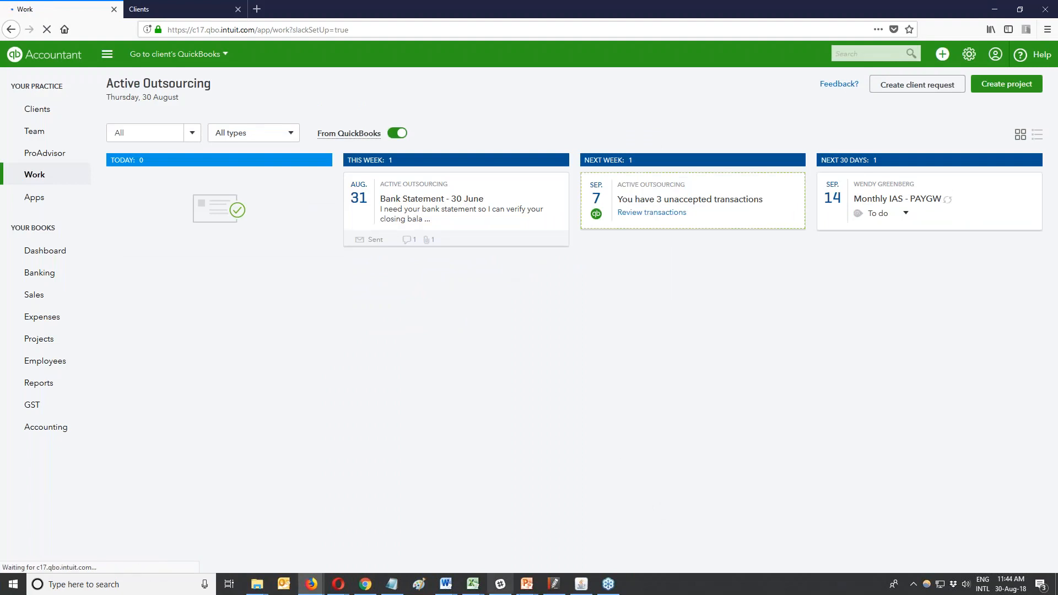
Glance at the Slack workspace, then minimize Slack to return to QuickBooks' team setup.
left_click(500, 584)
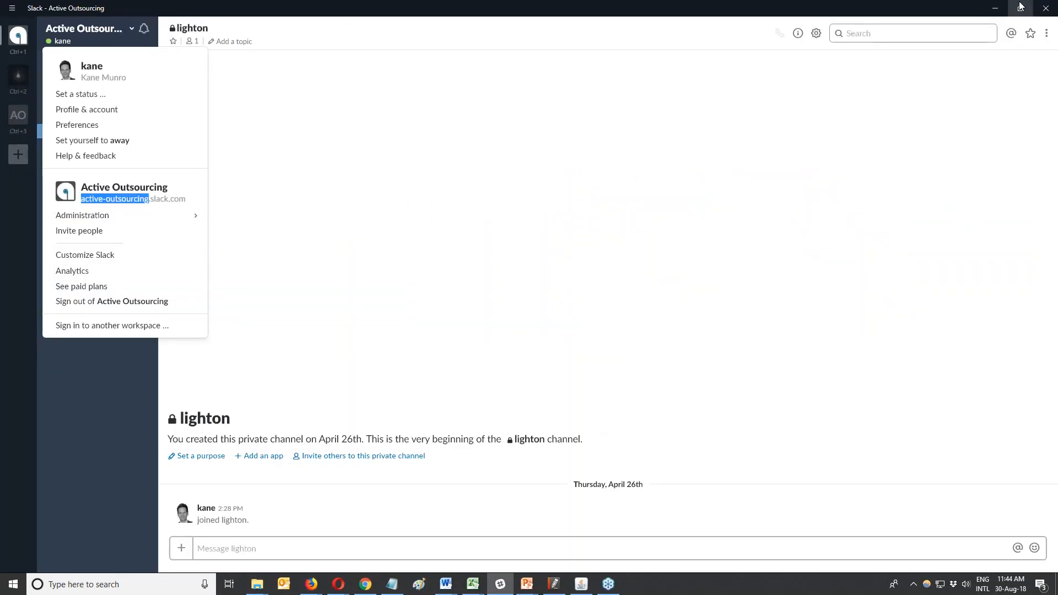
left_click(998, 9)
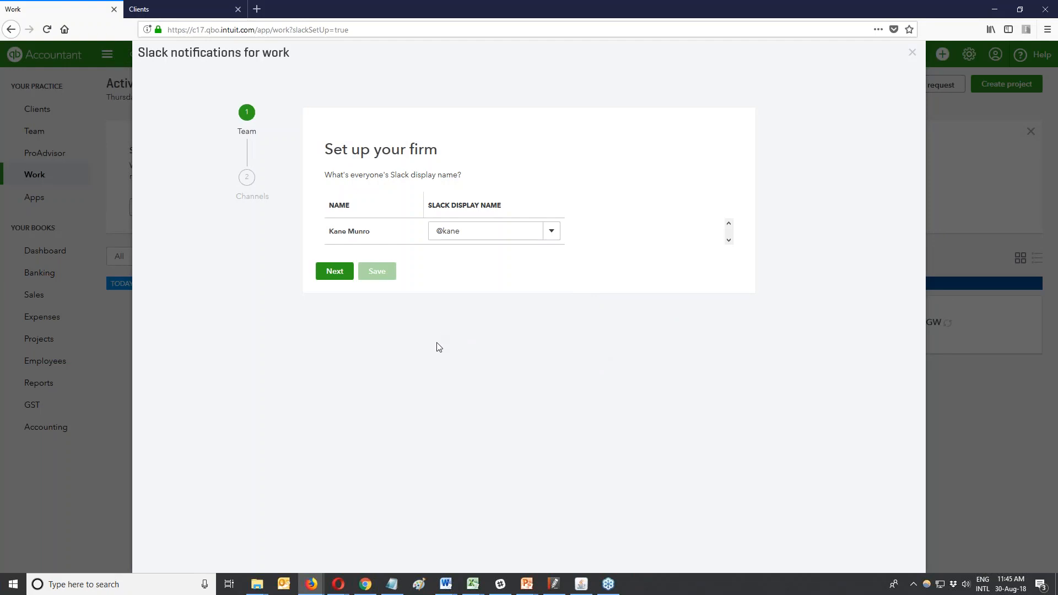
Continue to channel setup and send QuickBooks notifications to #general.
left_click(335, 271)
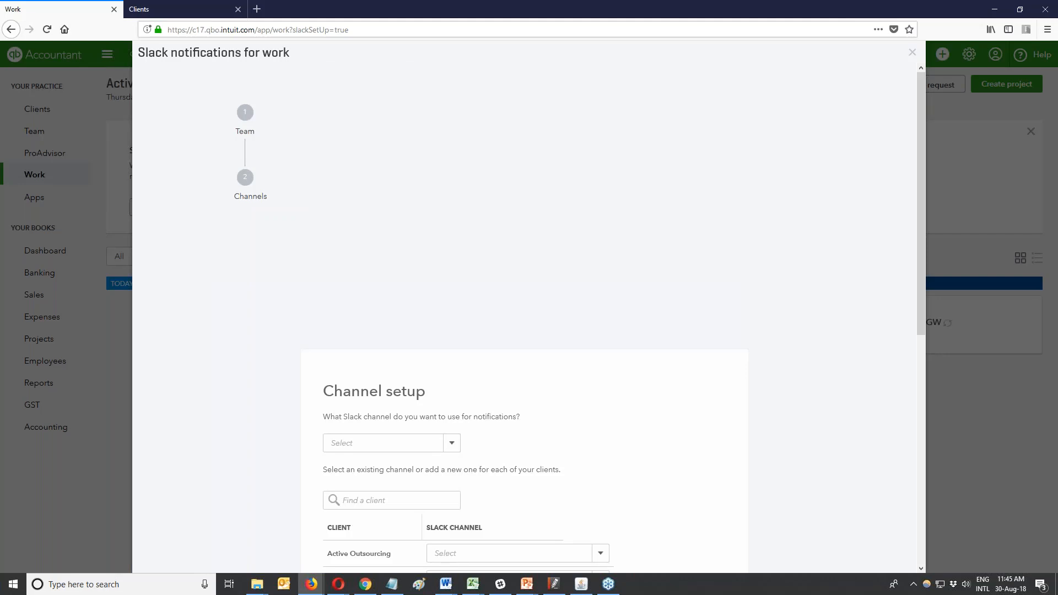
left_click(452, 202)
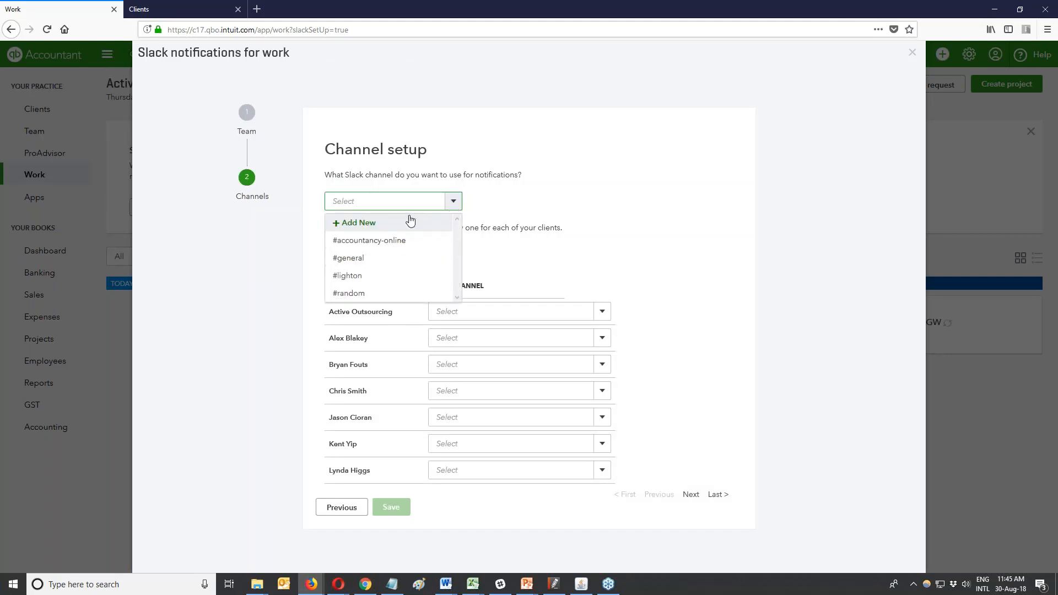
left_click(371, 257)
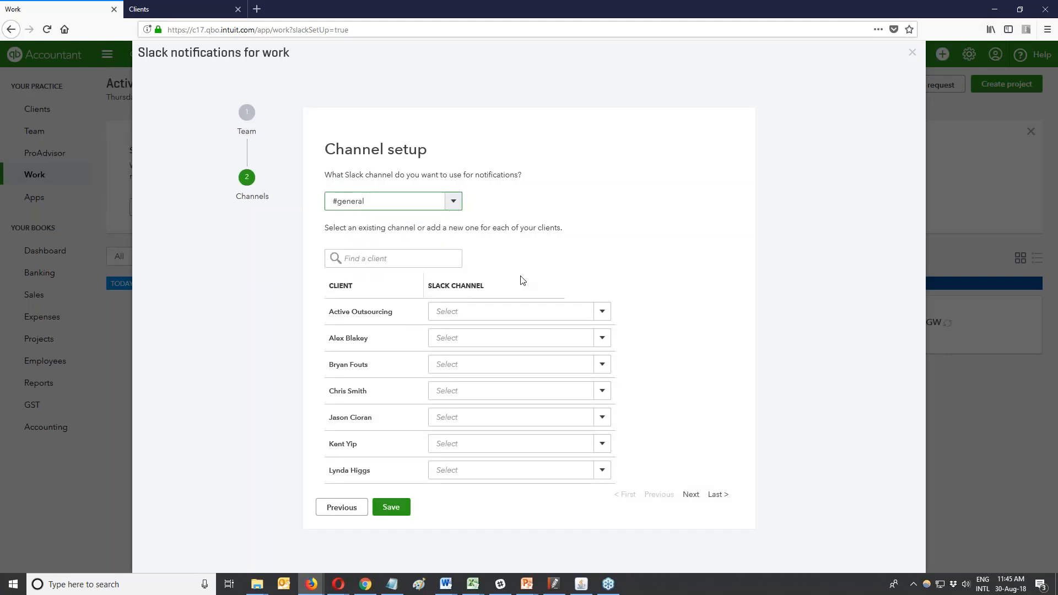
Create a new Active Outsourcing channel and assign #active-outsourcing to the Active Outsourcing client.
left_click(602, 311)
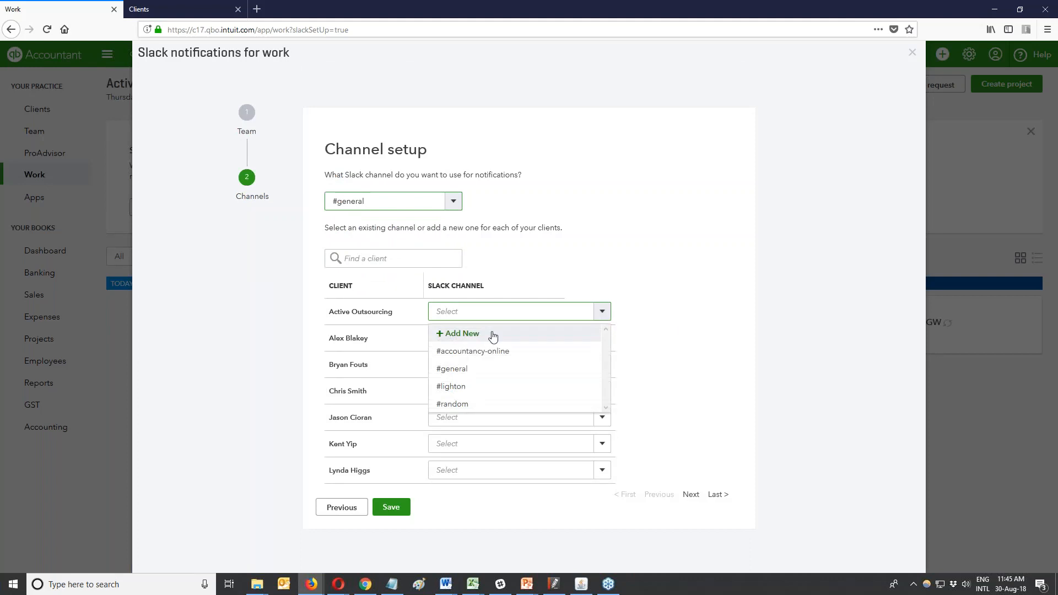
left_click(476, 340)
left_click(480, 396)
type("Active")
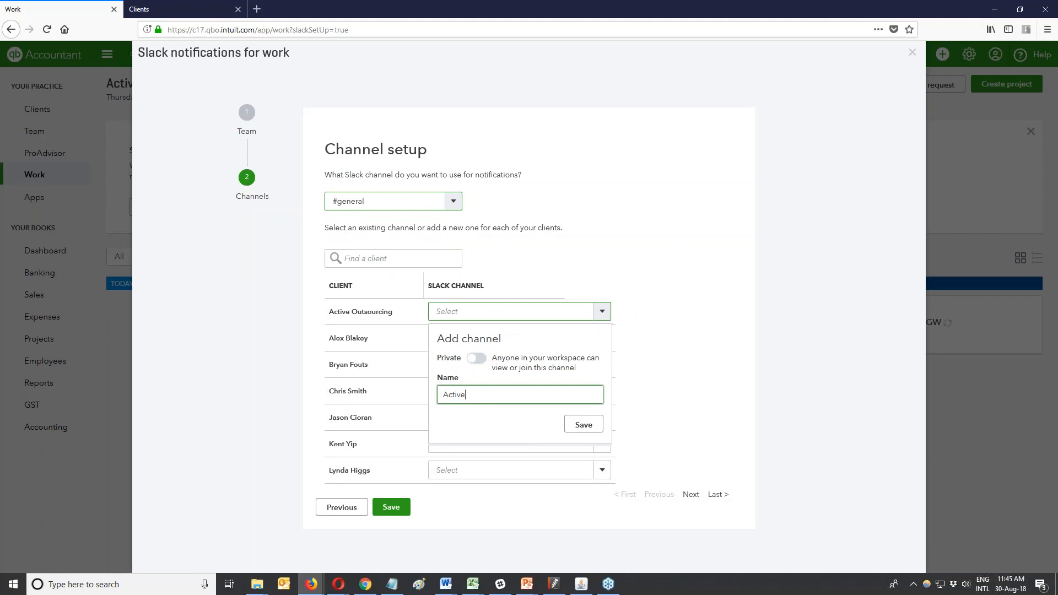
type(" Outsourcing")
left_click(579, 423)
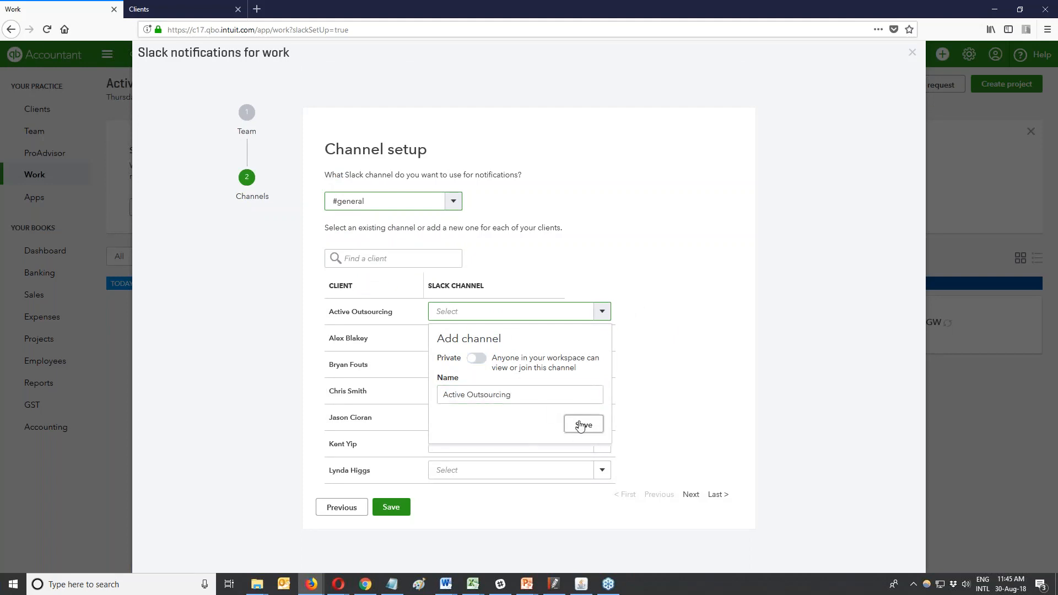
left_click(603, 314)
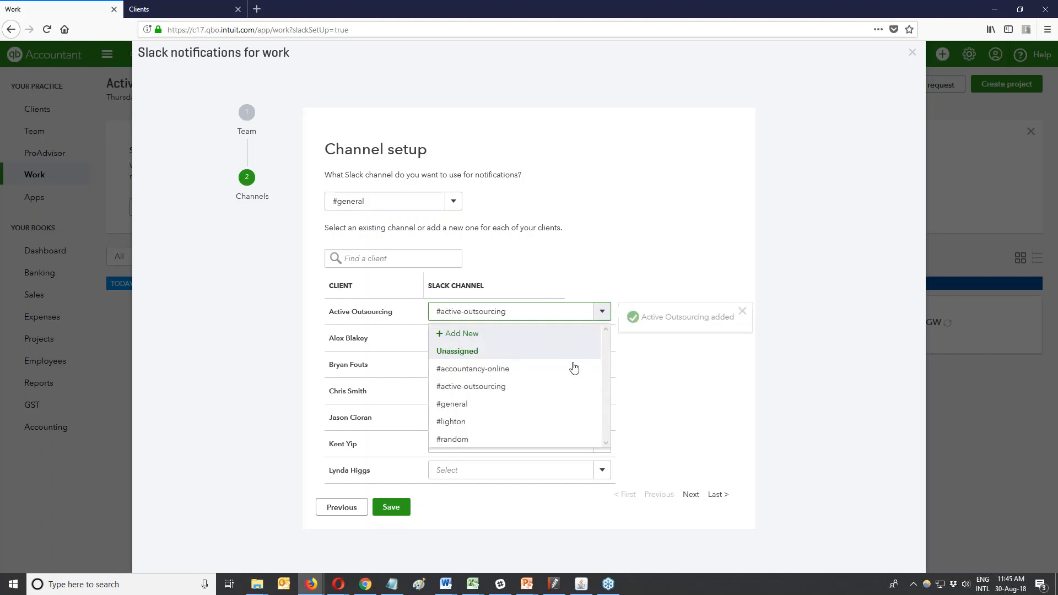
left_click(499, 386)
Create a new #alexb channel, assign it to the next client, and save the channel setup.
left_click(493, 340)
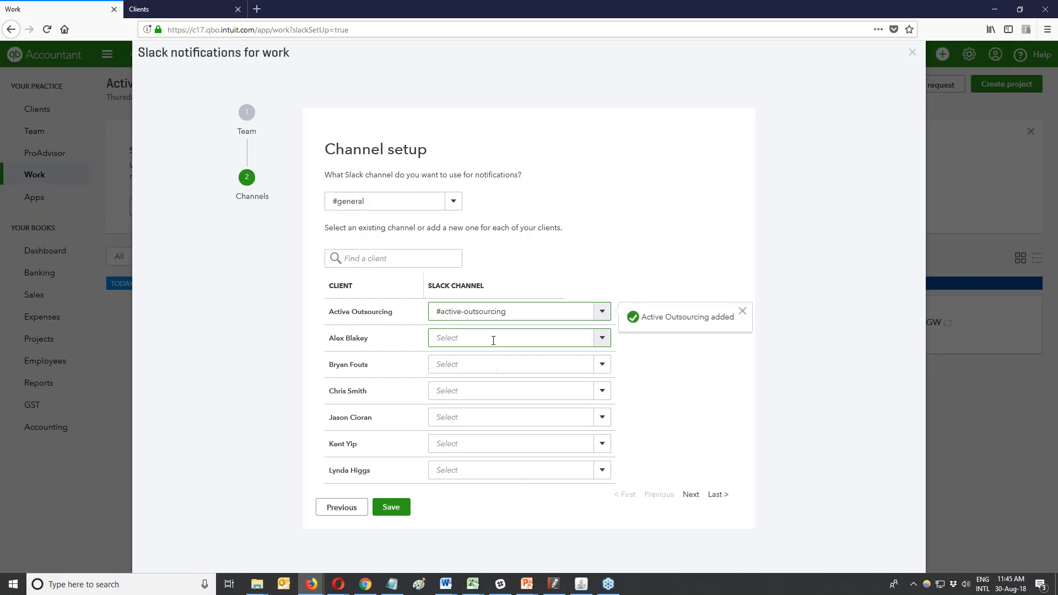
type("#alexb")
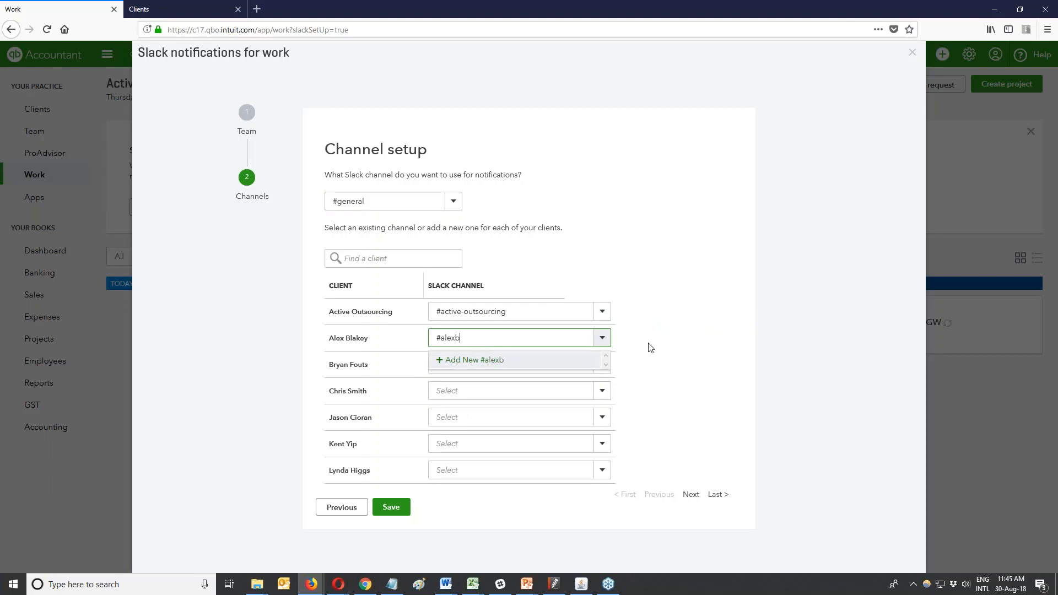
left_click(473, 361)
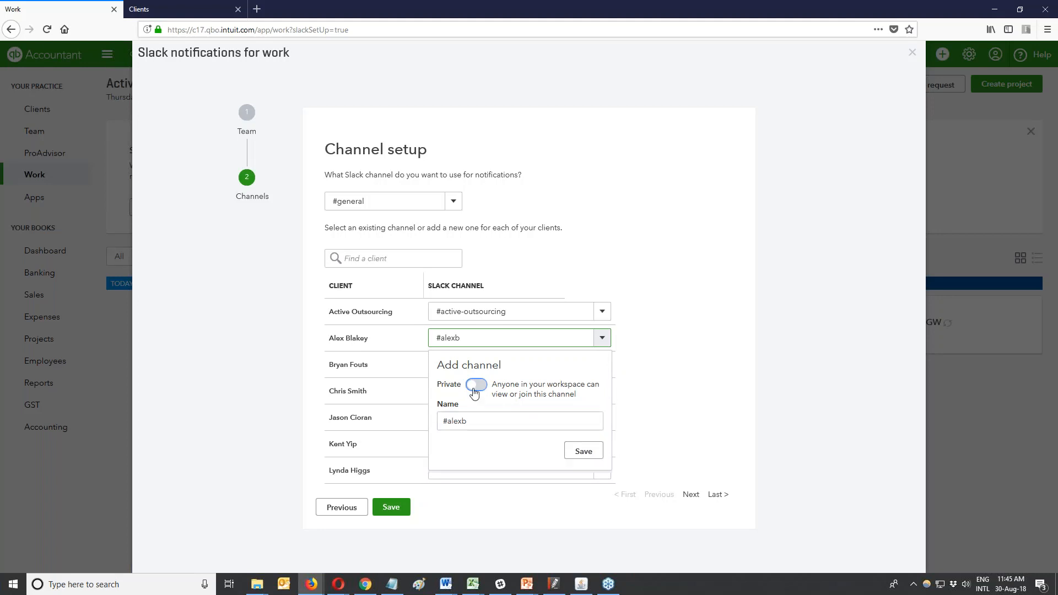
left_click(578, 452)
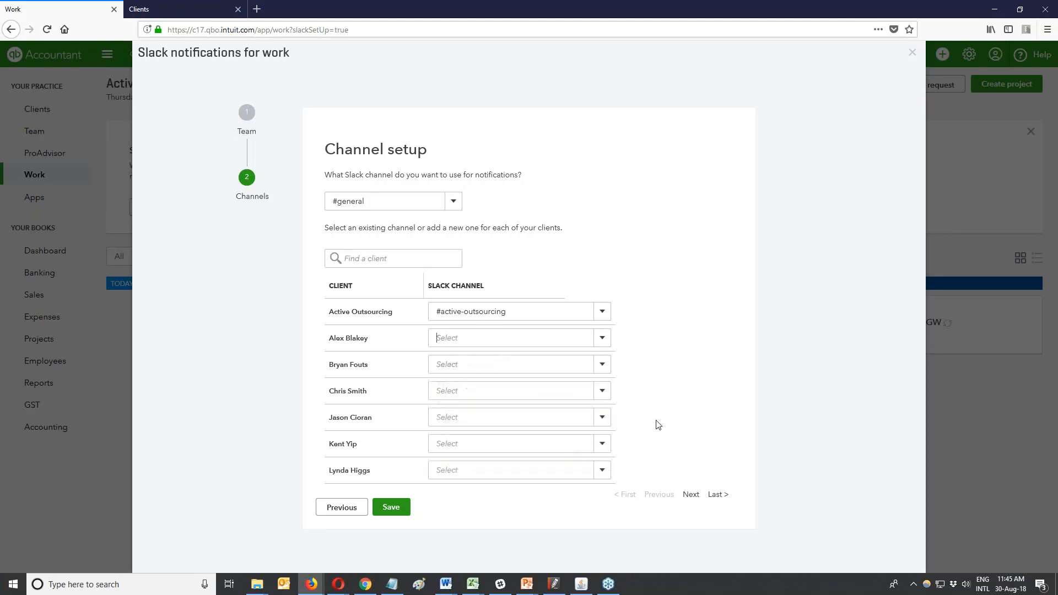
left_click(602, 338)
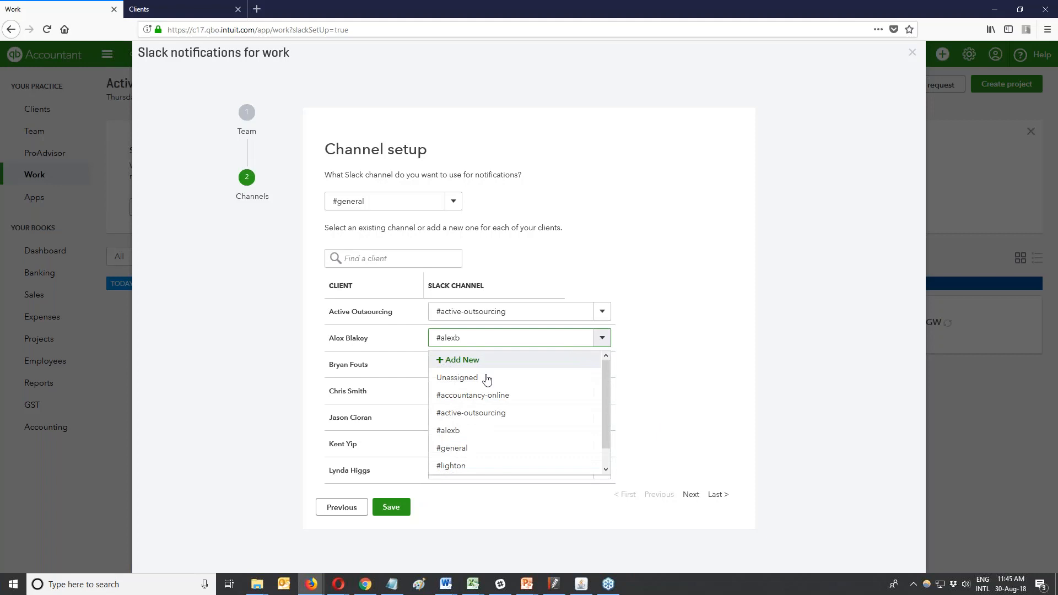
left_click(468, 431)
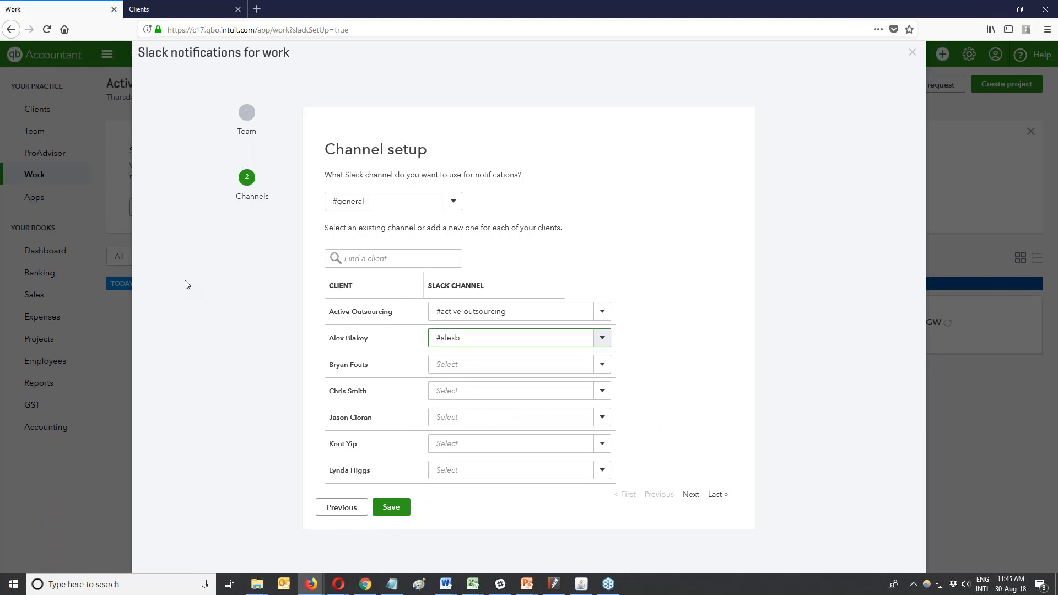
left_click(404, 509)
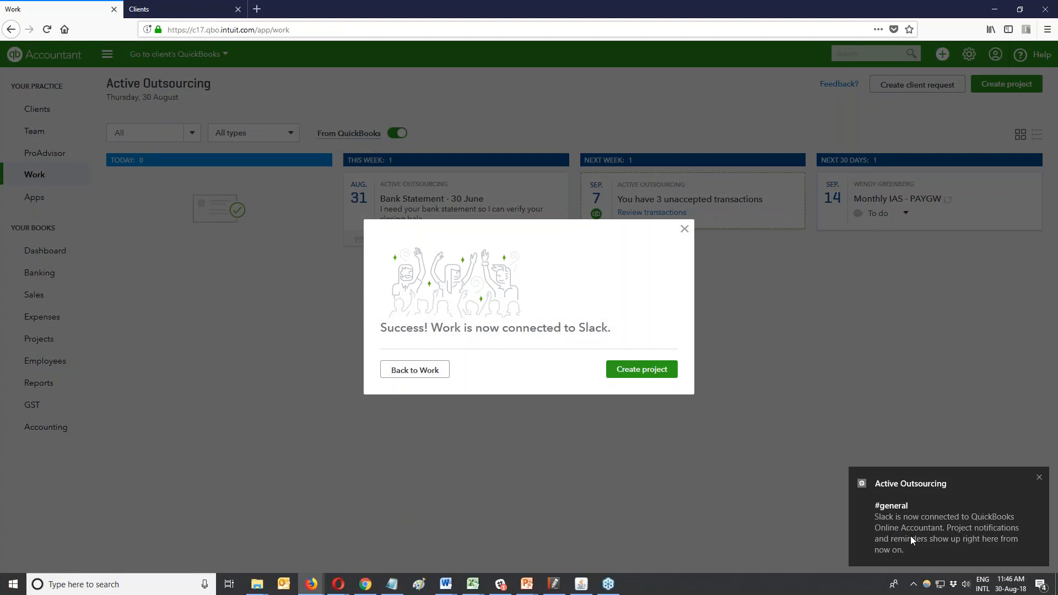
Check the QuickBooks connection post in Slack's #general, then return to QuickBooks and start a new project.
left_click(500, 584)
left_click(79, 171)
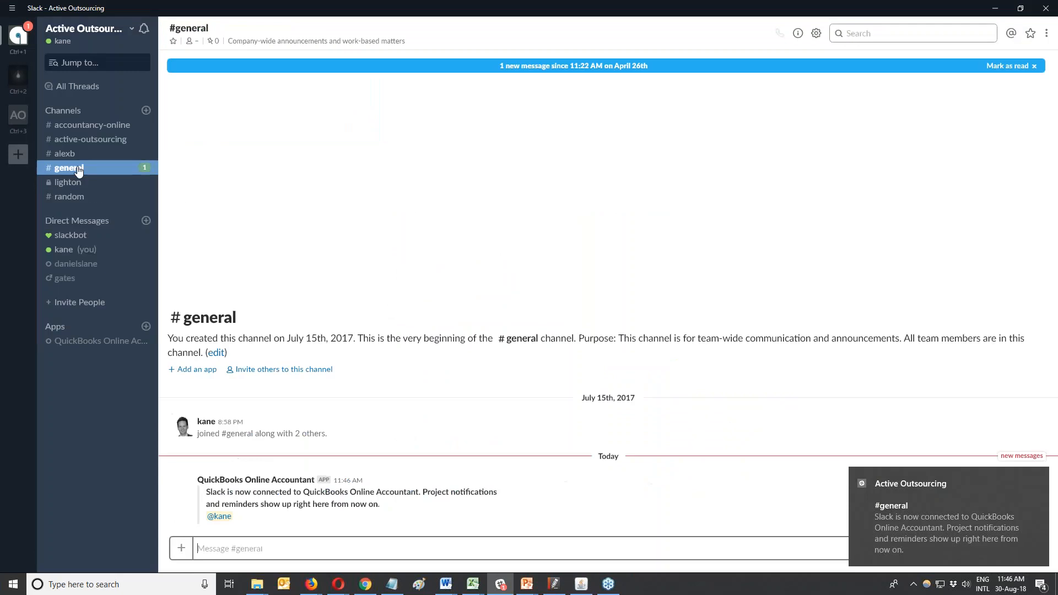
left_click(993, 9)
left_click(628, 374)
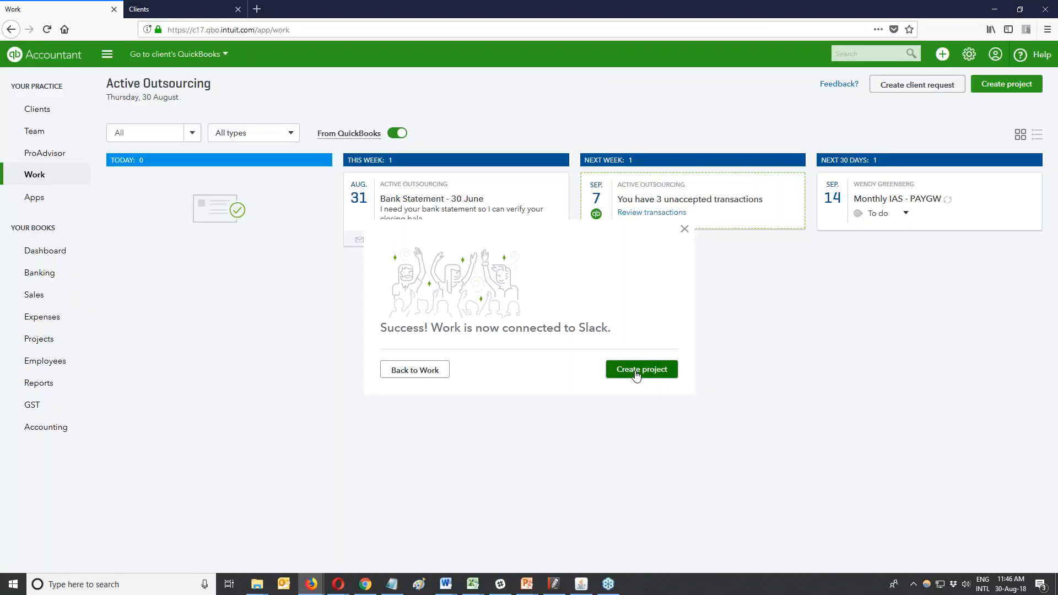
Discard the unsaved new project without saving and open Quarterly BAS Lodgement for editing.
type("Active")
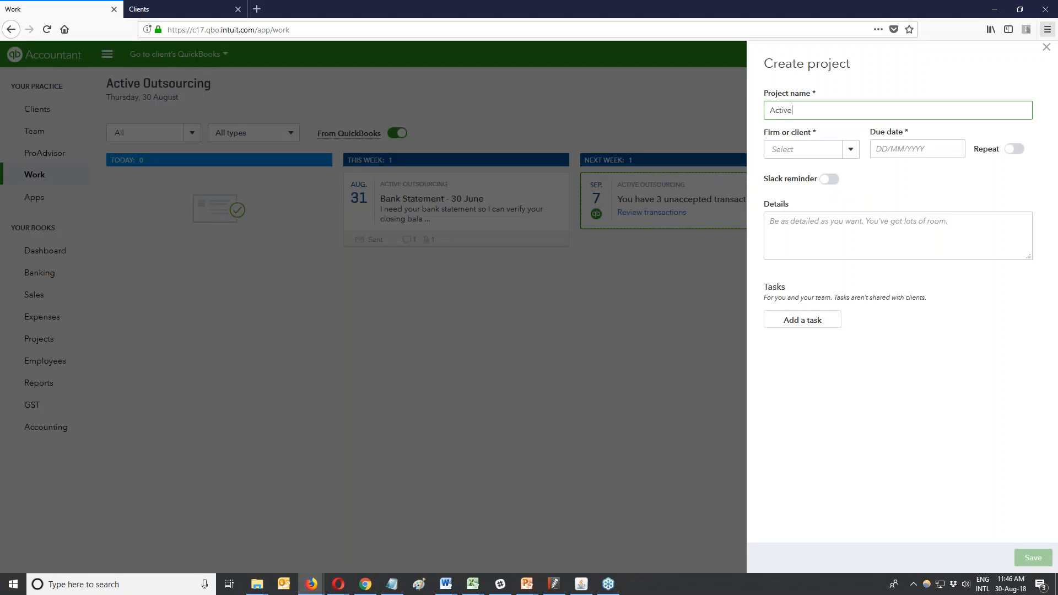
left_click(1045, 48)
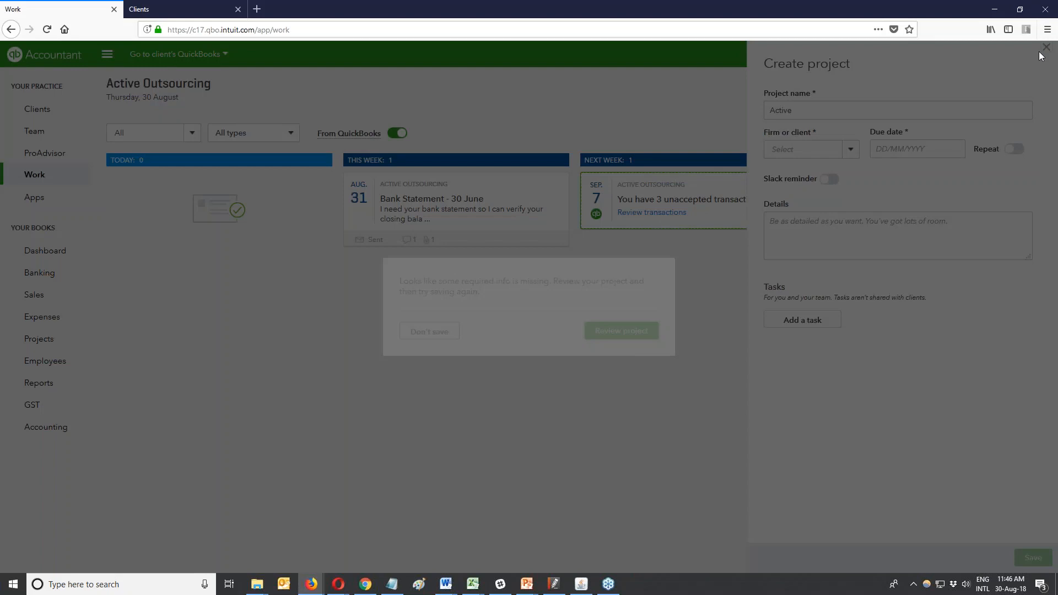
left_click(443, 332)
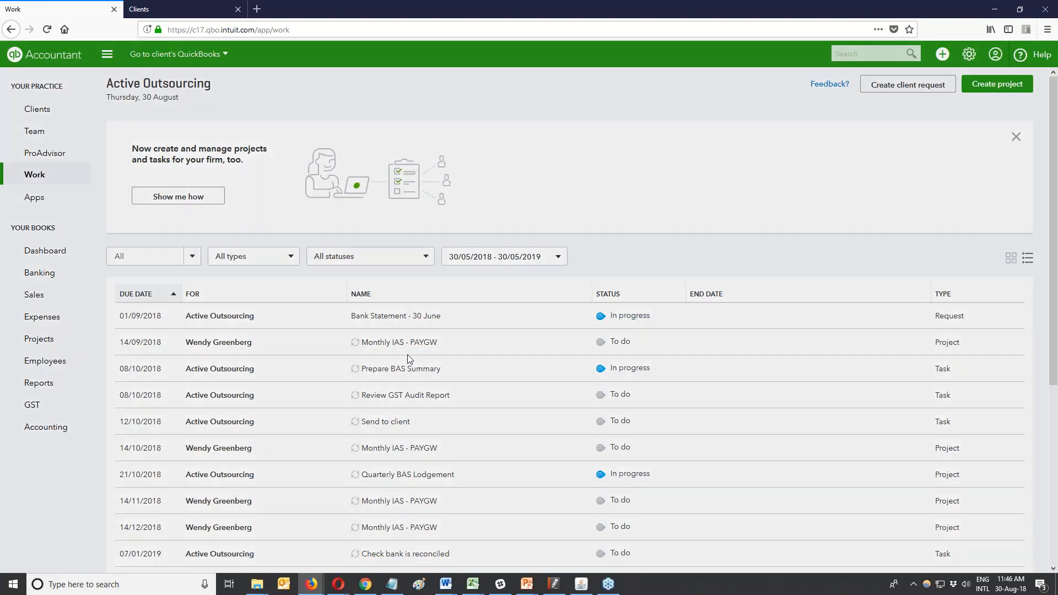
left_click(408, 357)
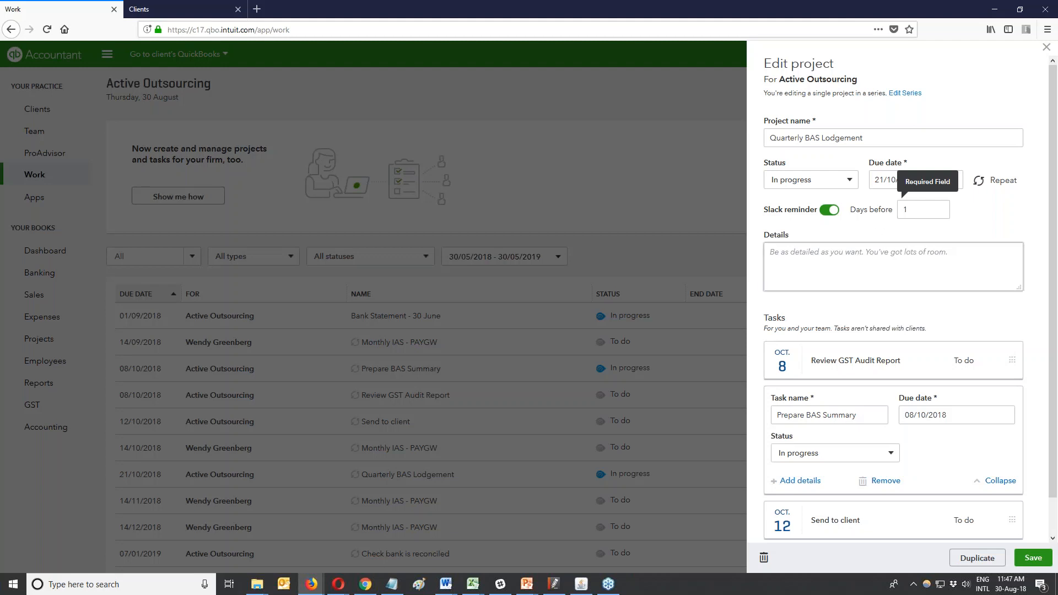
Save Quarterly BAS Lodgement, keeping its Slack reminder 1 day before.
left_click(1028, 559)
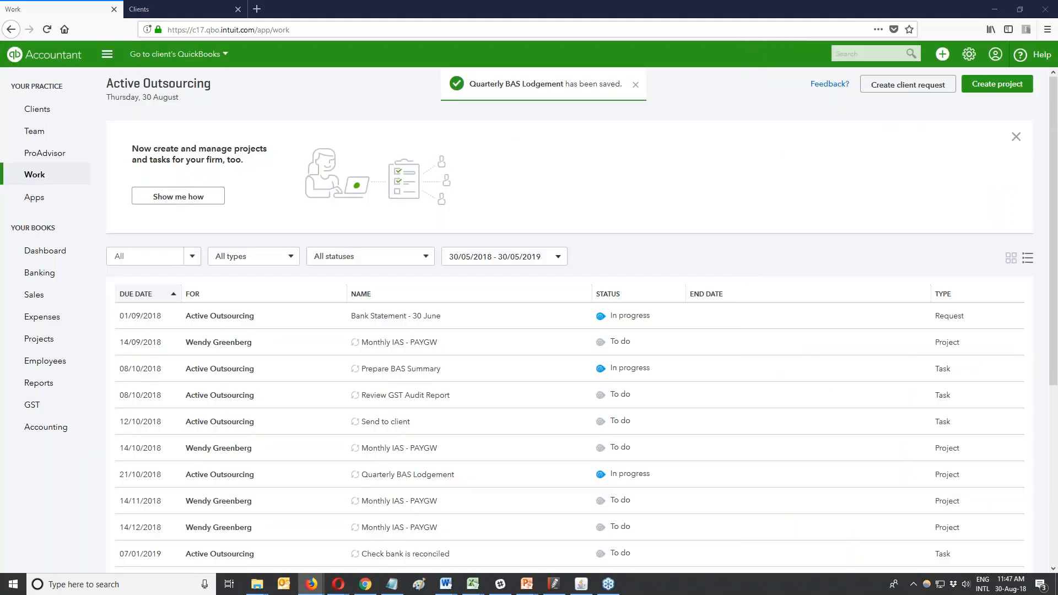
key("ctrl+n")
key("alt+Tab")
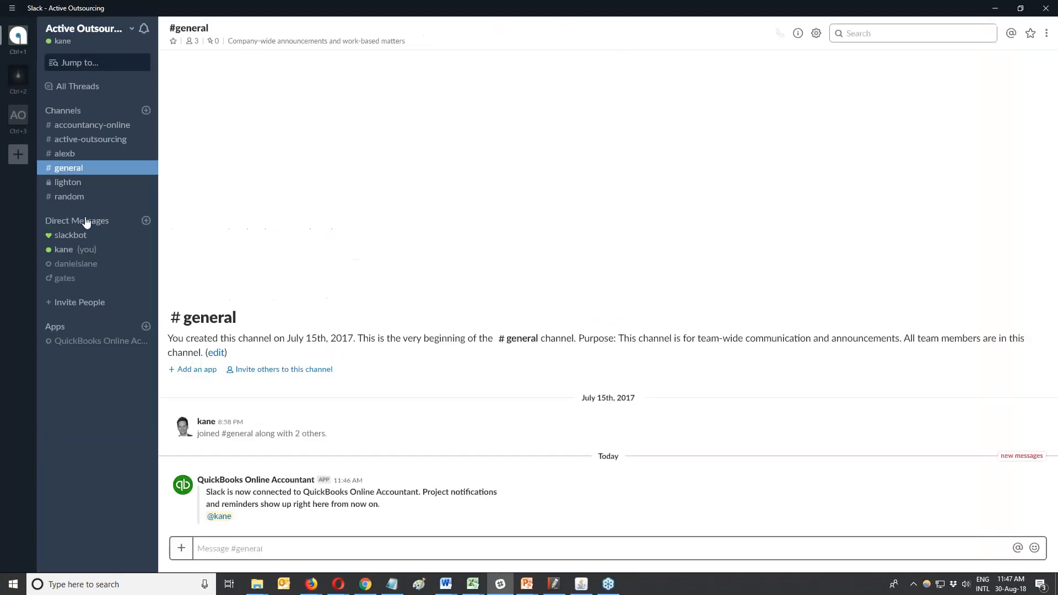
left_click(132, 140)
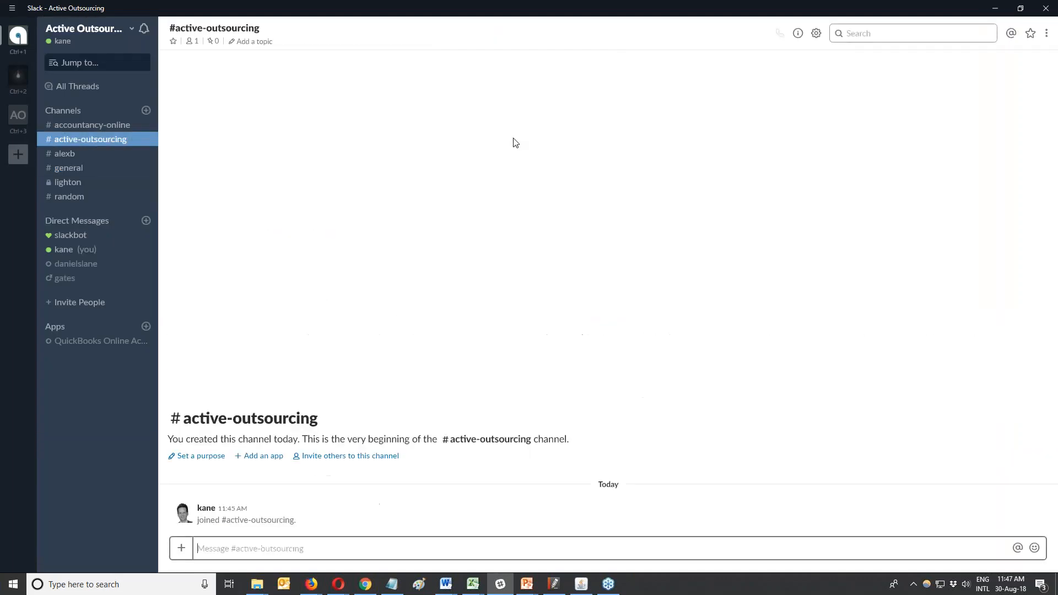
left_click(997, 9)
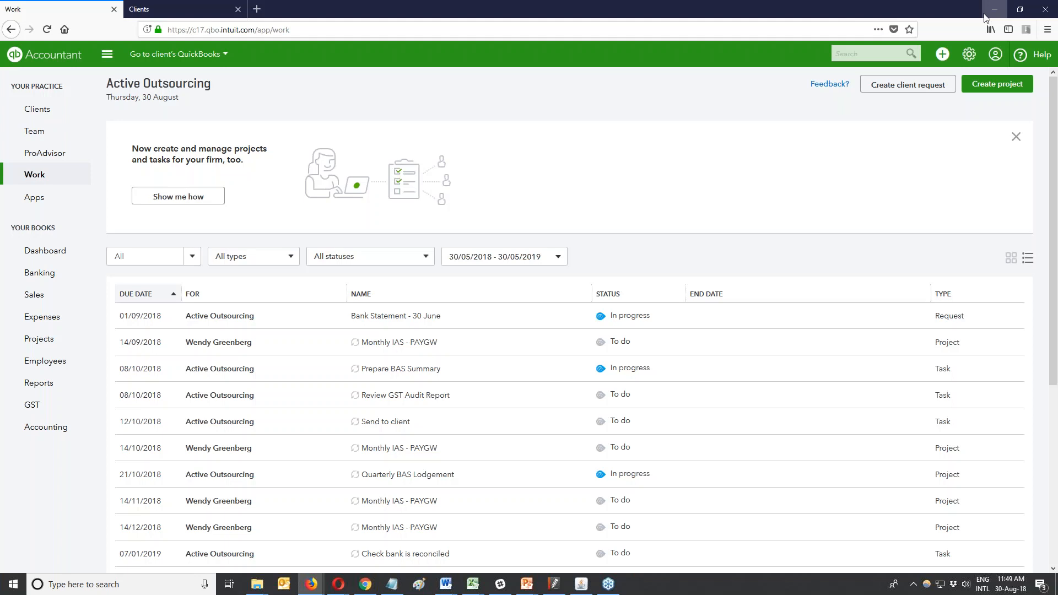
Switch Work to card view and read the client's comment on the Bank Statement - 30 June request.
left_click(1011, 258)
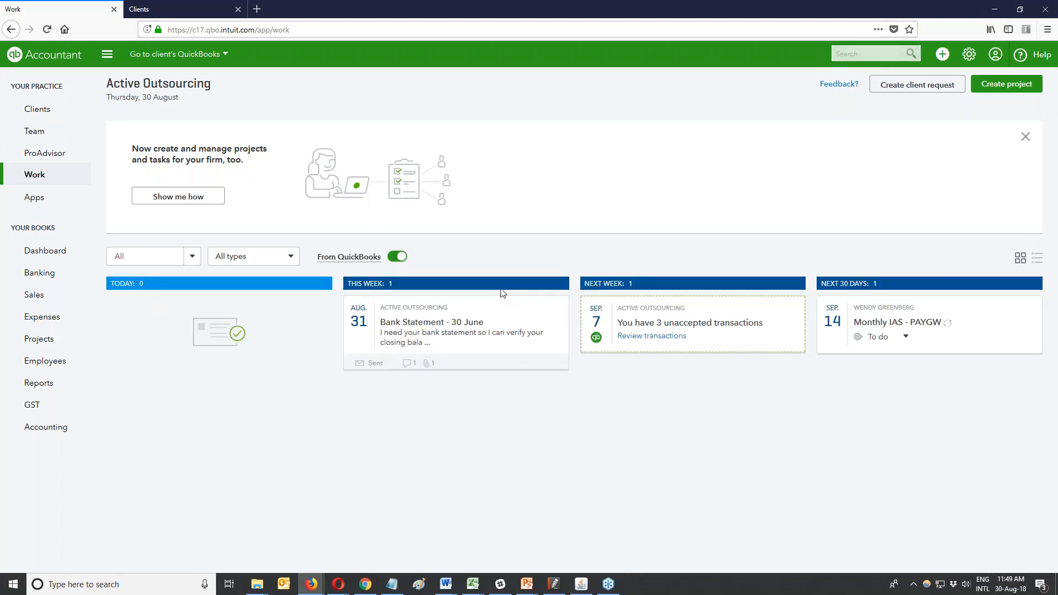
left_click(428, 362)
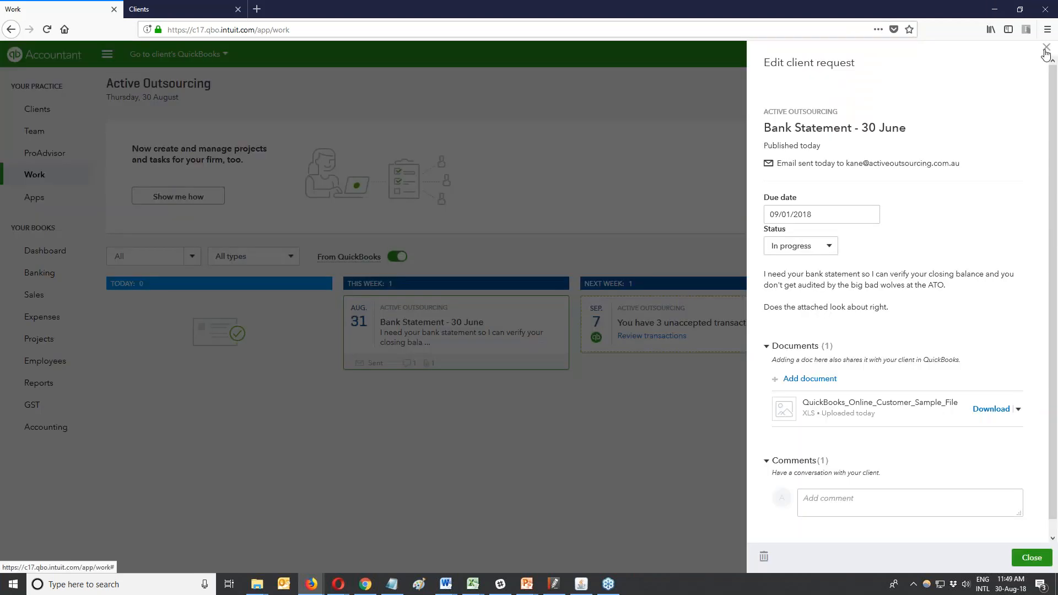
left_click(1045, 50)
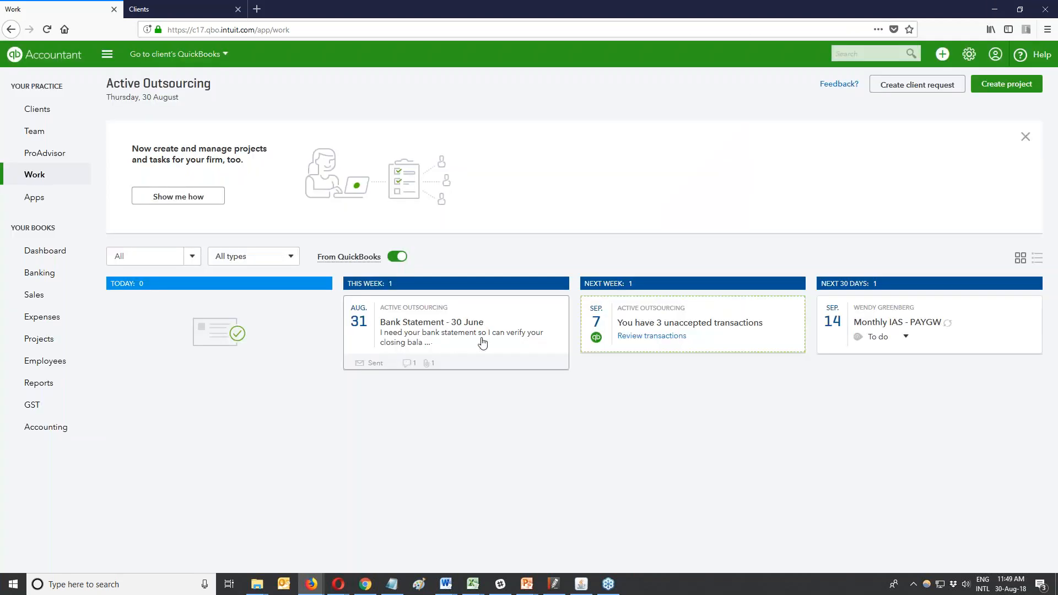
left_click(410, 366)
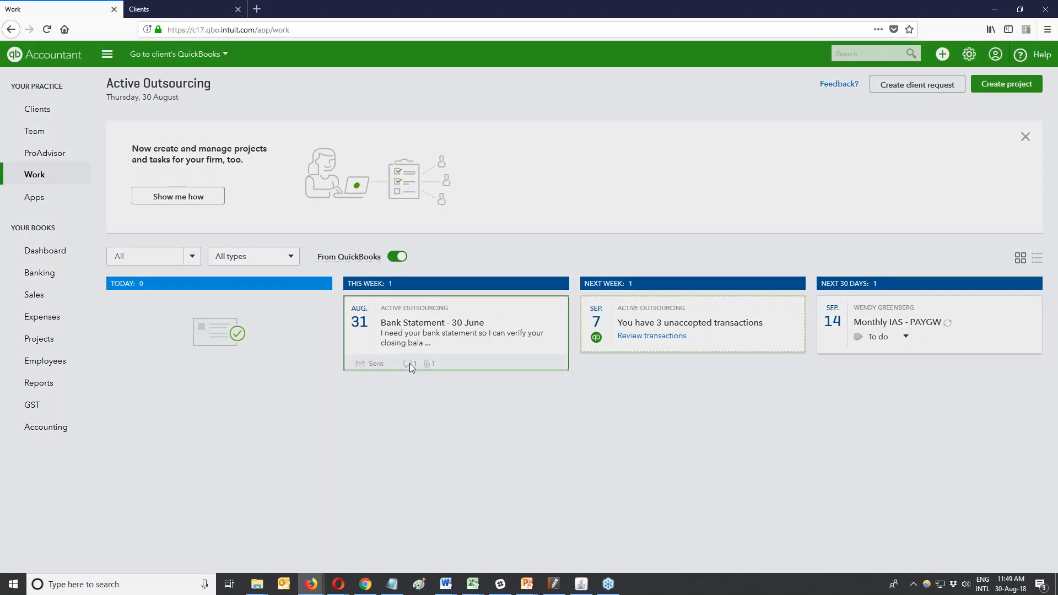
left_click(409, 363)
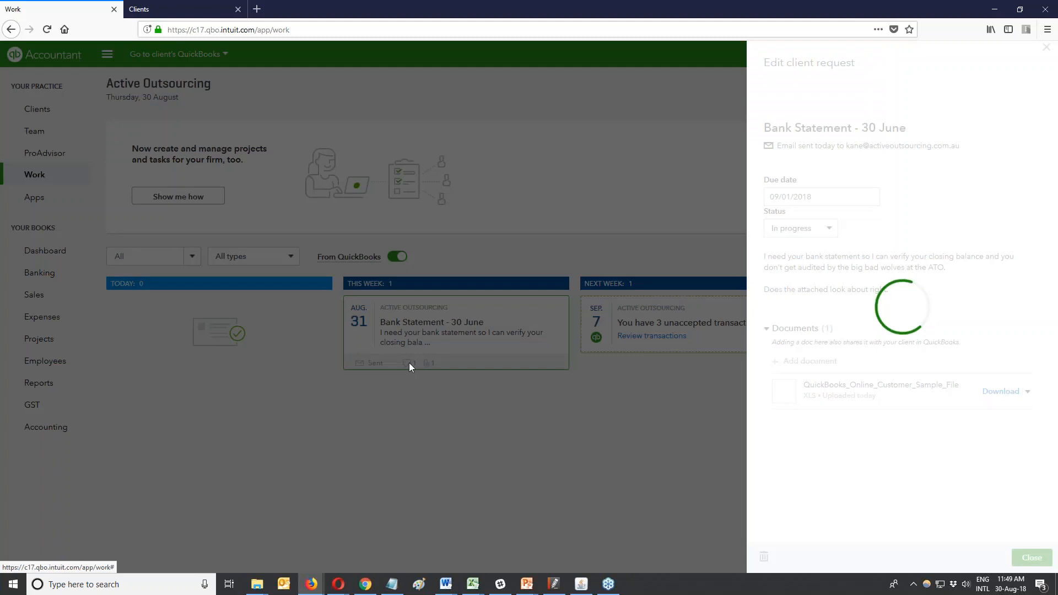
scroll(898, 231, "down", 2)
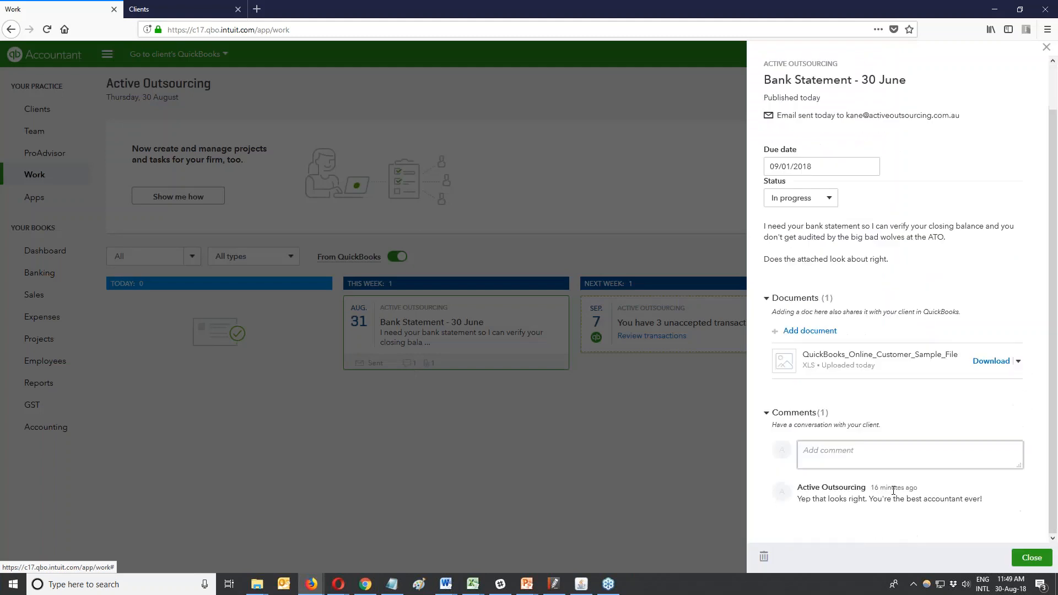
left_click(1042, 558)
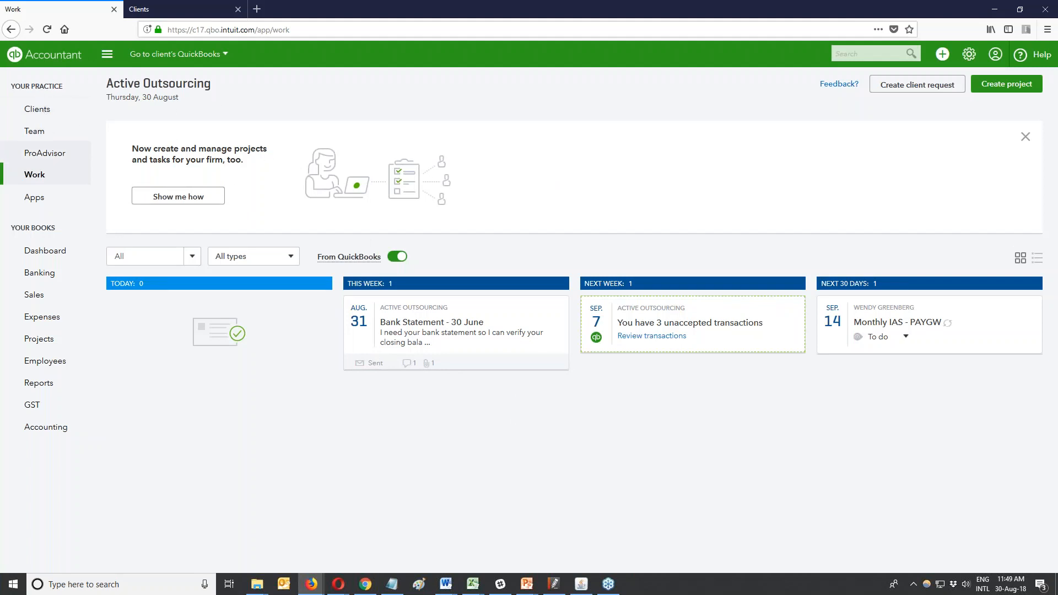
Go via the Clients list to the practice's Work page.
left_click(31, 109)
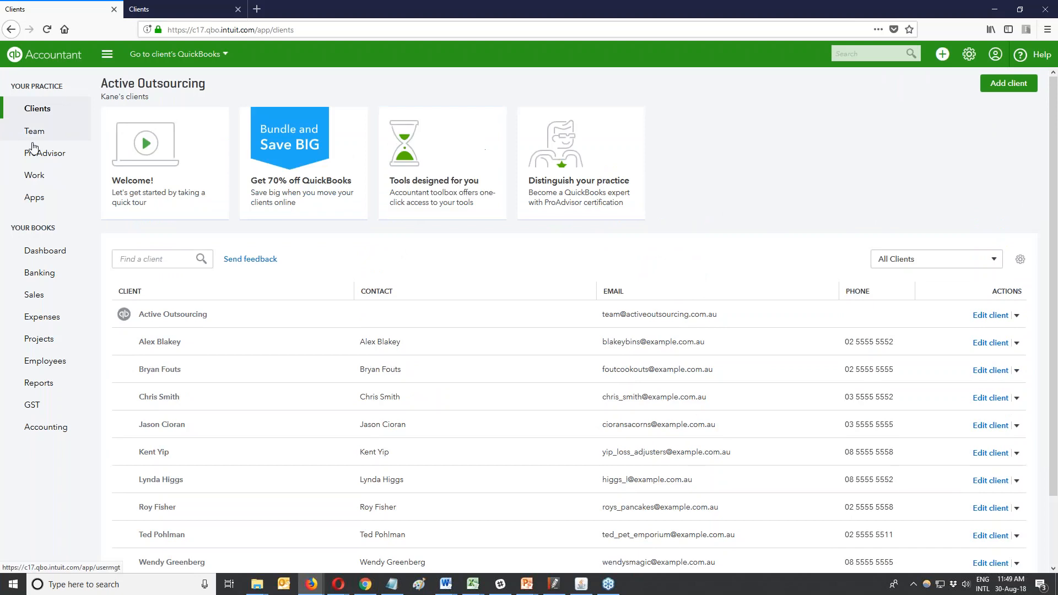
left_click(38, 176)
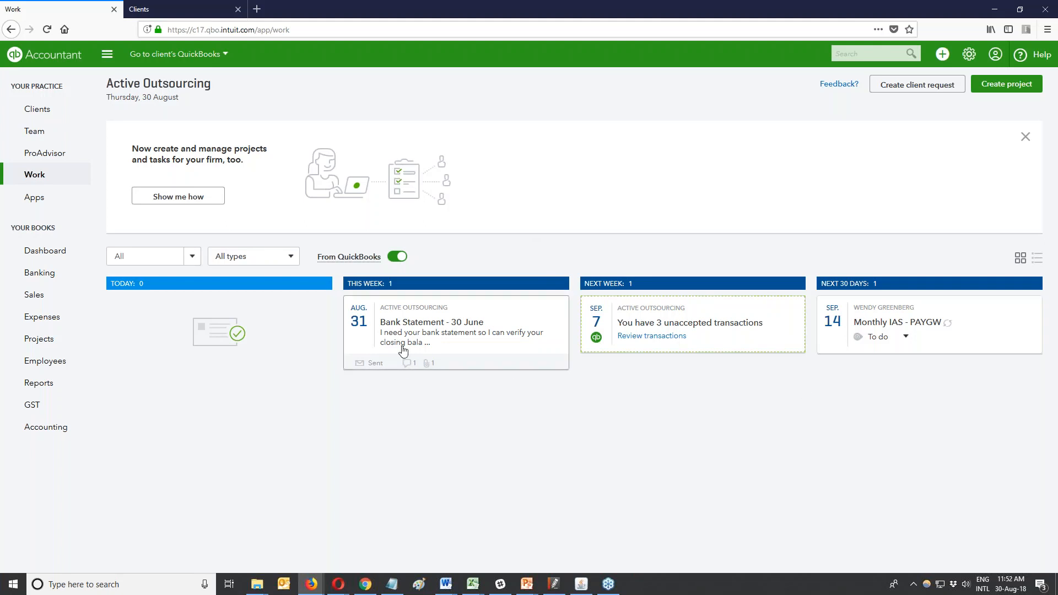
Set Monthly IAS - PAYGW to Done, then toggle the From QuickBooks filter, leaving it off.
left_click(905, 337)
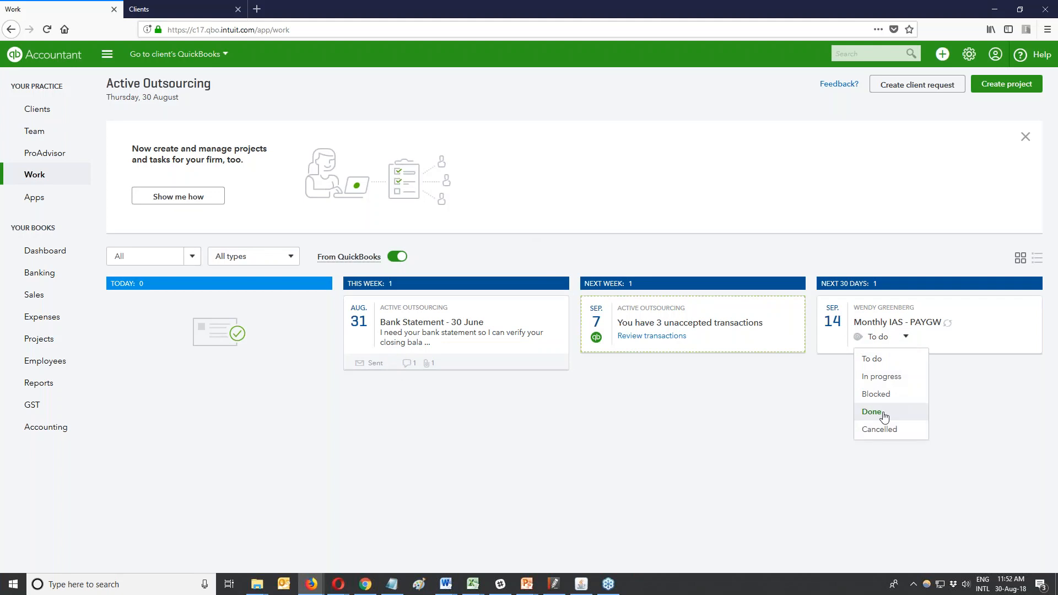
left_click(882, 412)
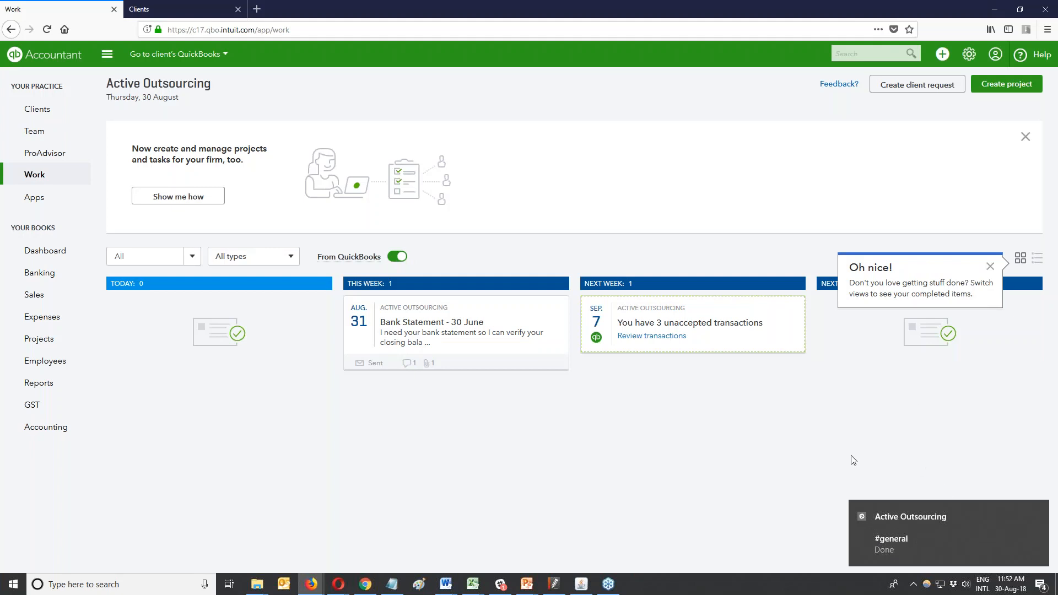
left_click(397, 257)
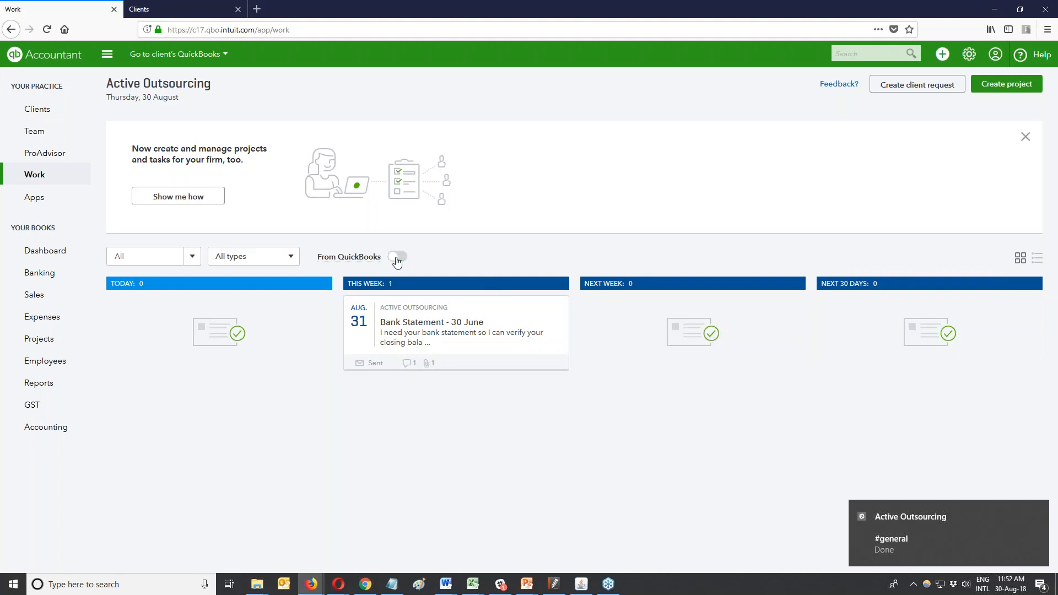
left_click(397, 257)
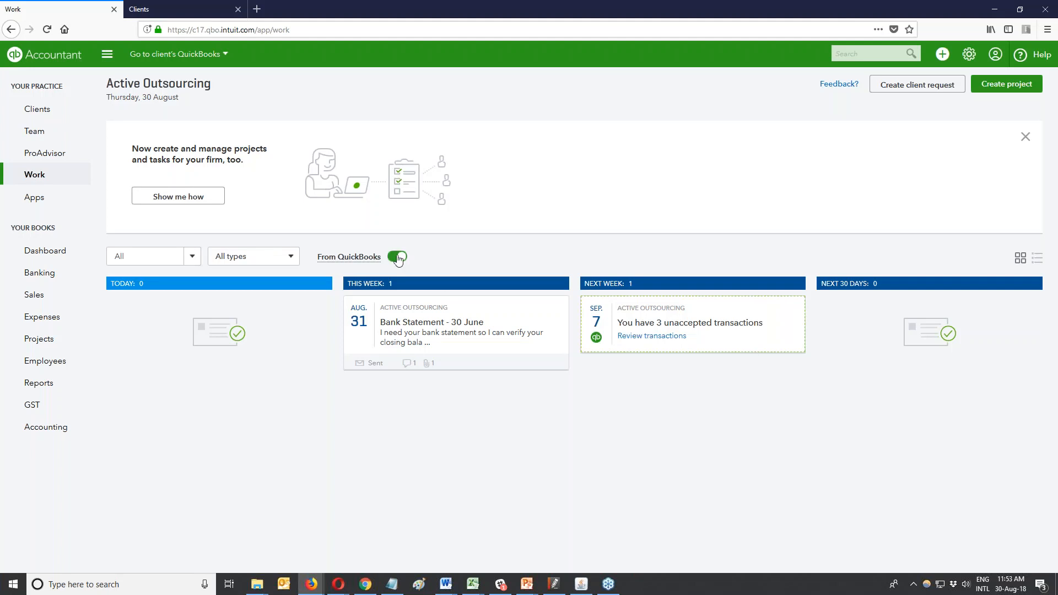
left_click(397, 257)
left_click(397, 257)
left_click(398, 258)
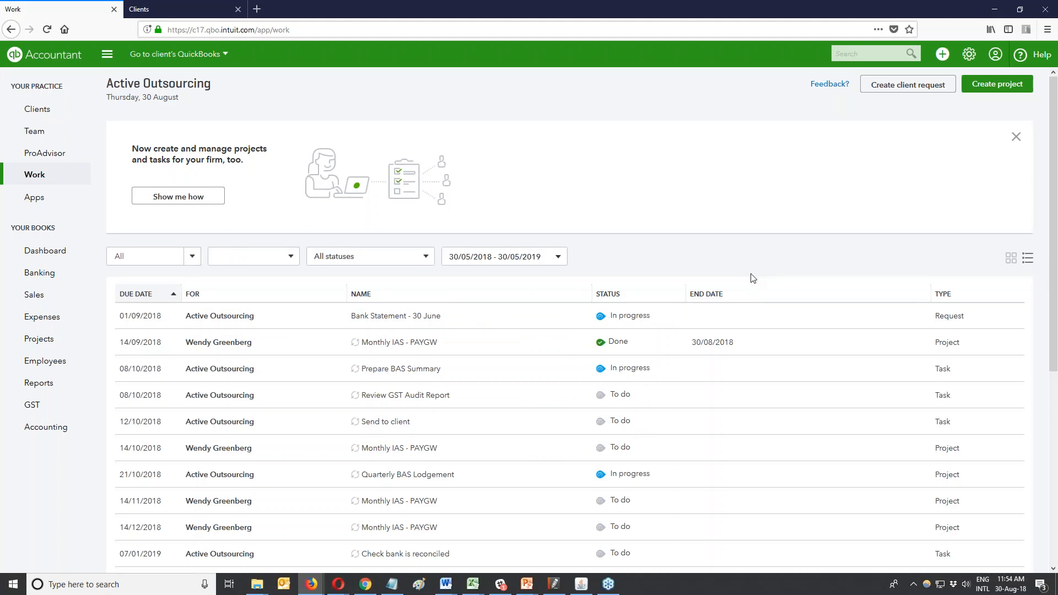
left_click(627, 321)
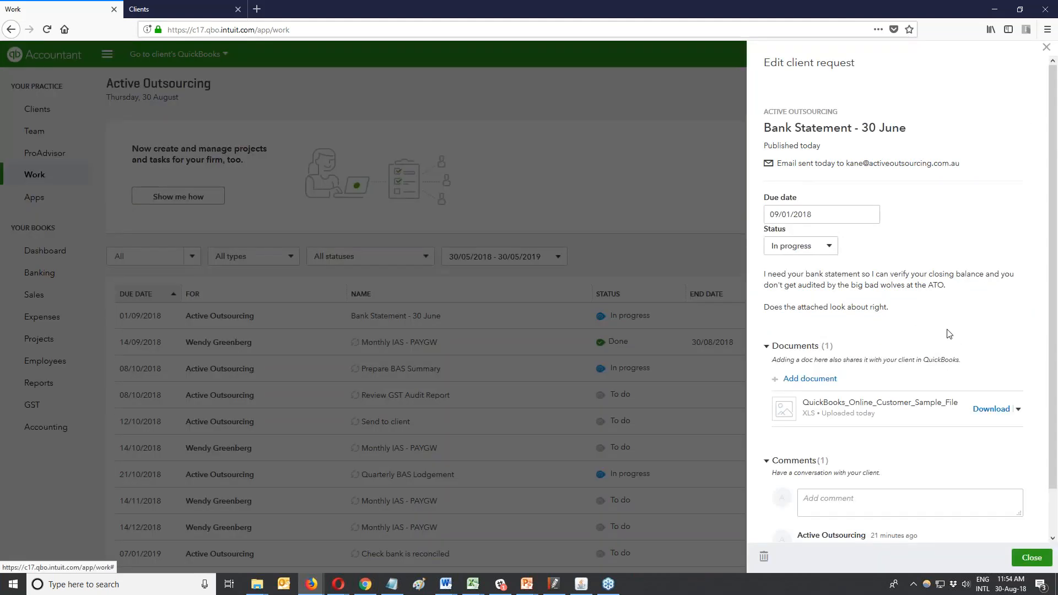
left_click(1045, 49)
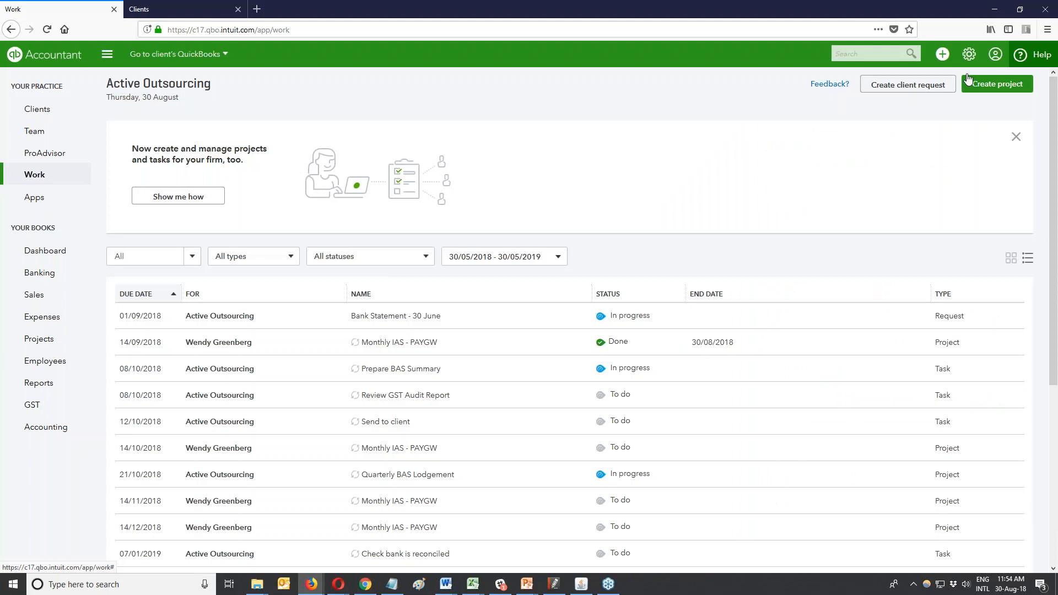
Review the Work list's filter choices for client, work type and status.
left_click(189, 252)
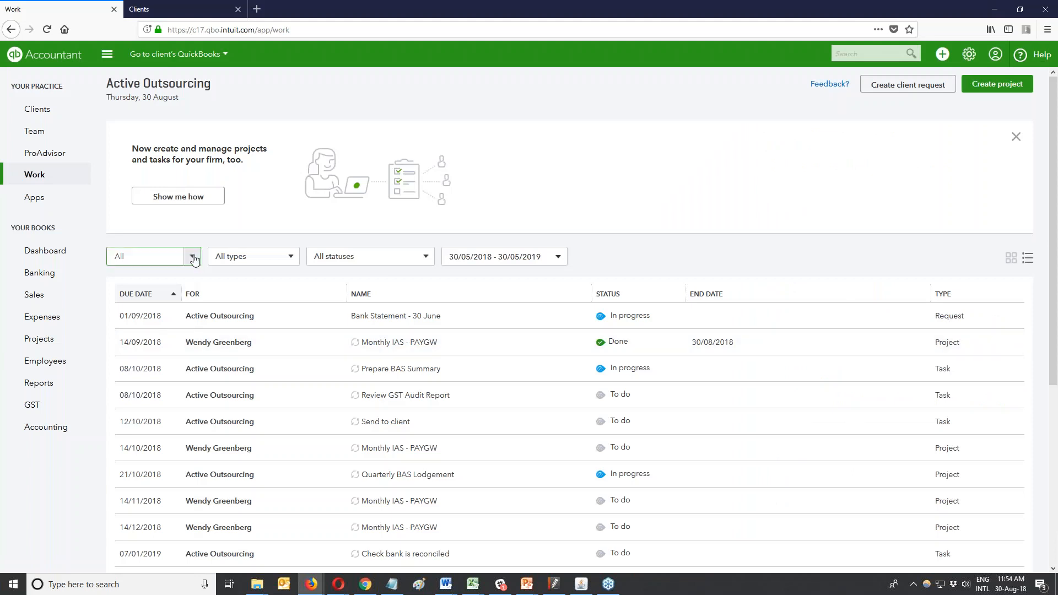
left_click(290, 259)
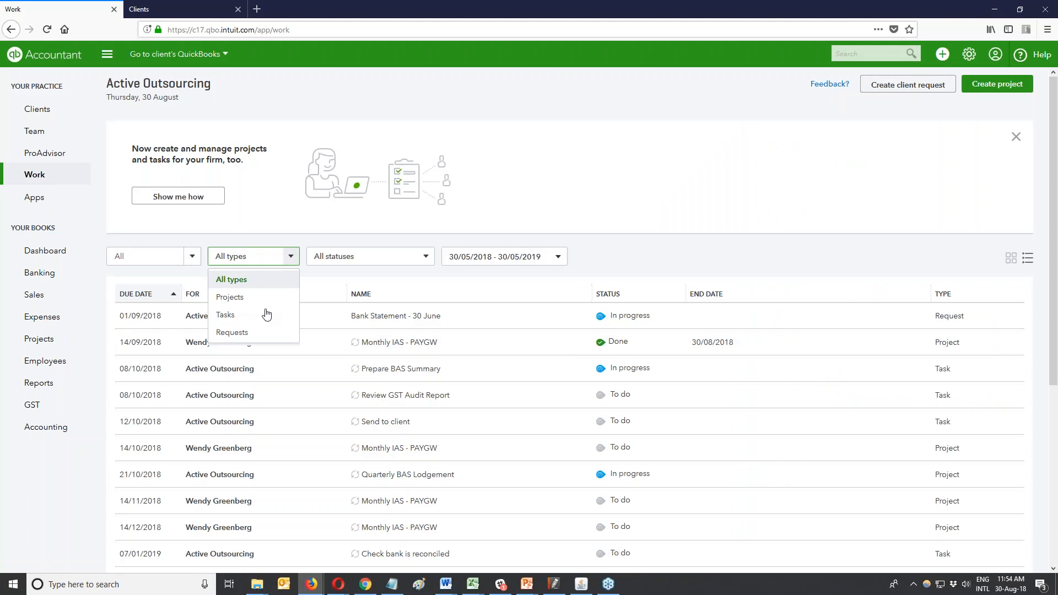
left_click(377, 259)
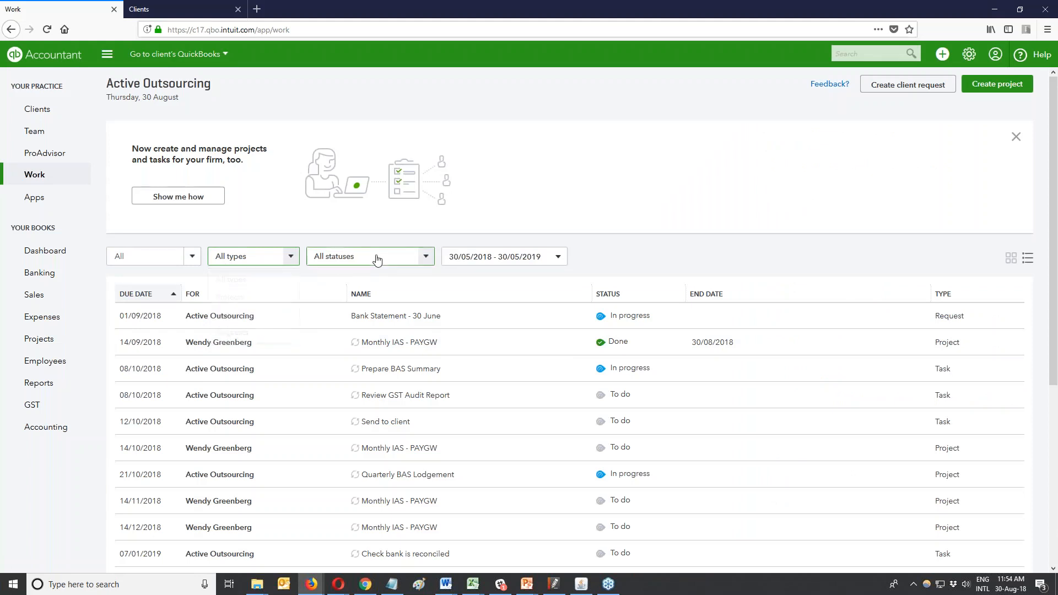
left_click(377, 260)
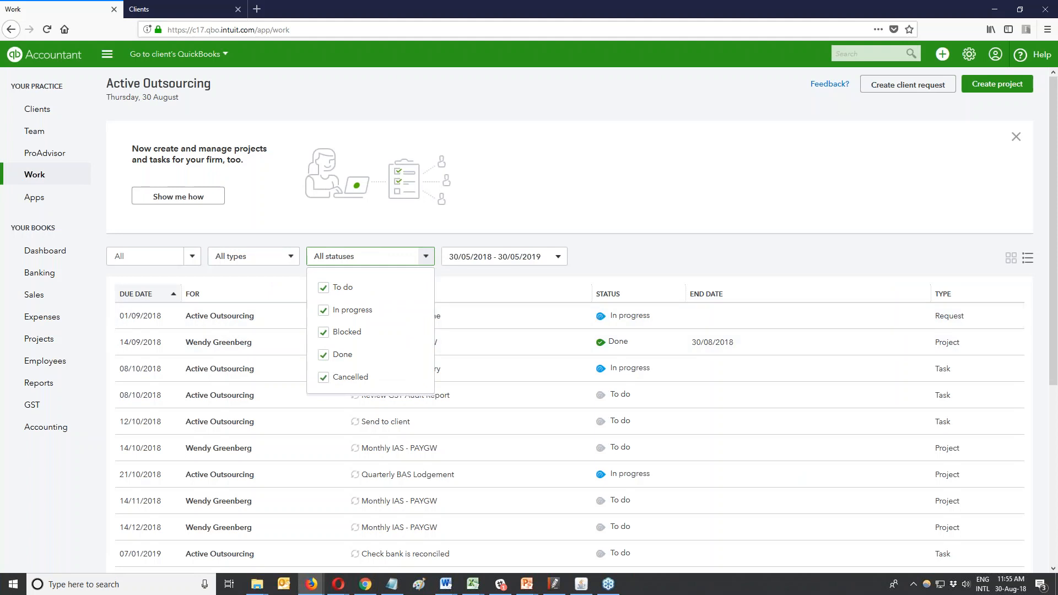
left_click(708, 270)
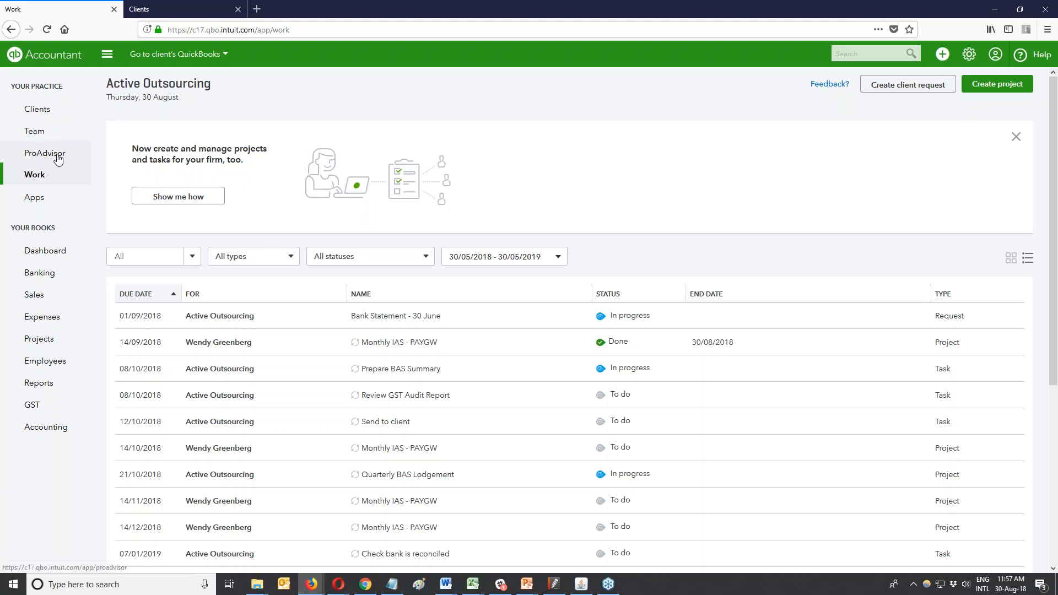
Open Apps on Find apps and check pricing on featured app cards like Qvinci and TSheets.
left_click(38, 205)
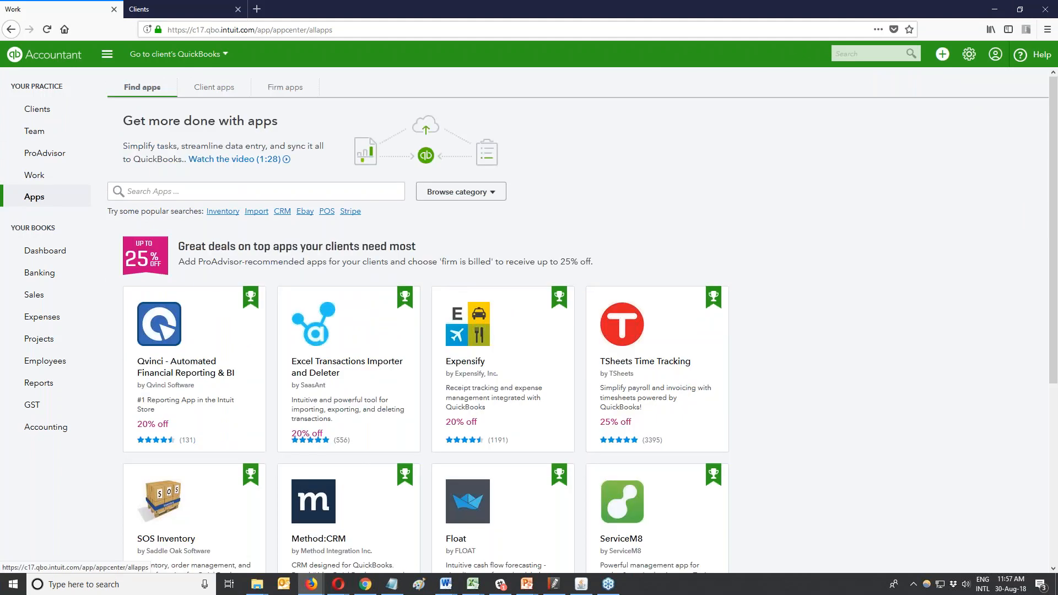
mouse_move(221, 422)
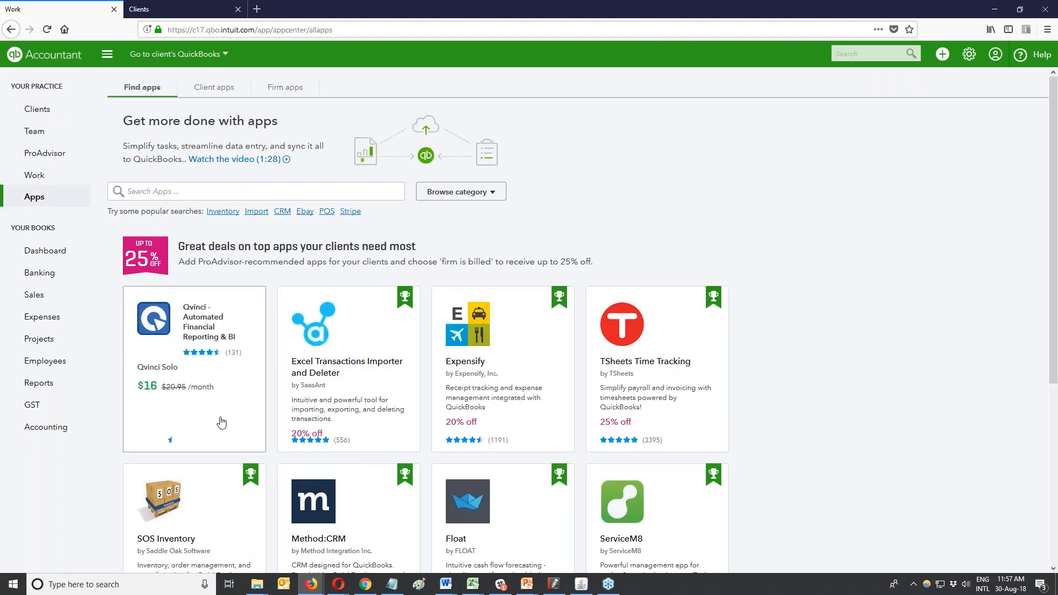
mouse_move(634, 399)
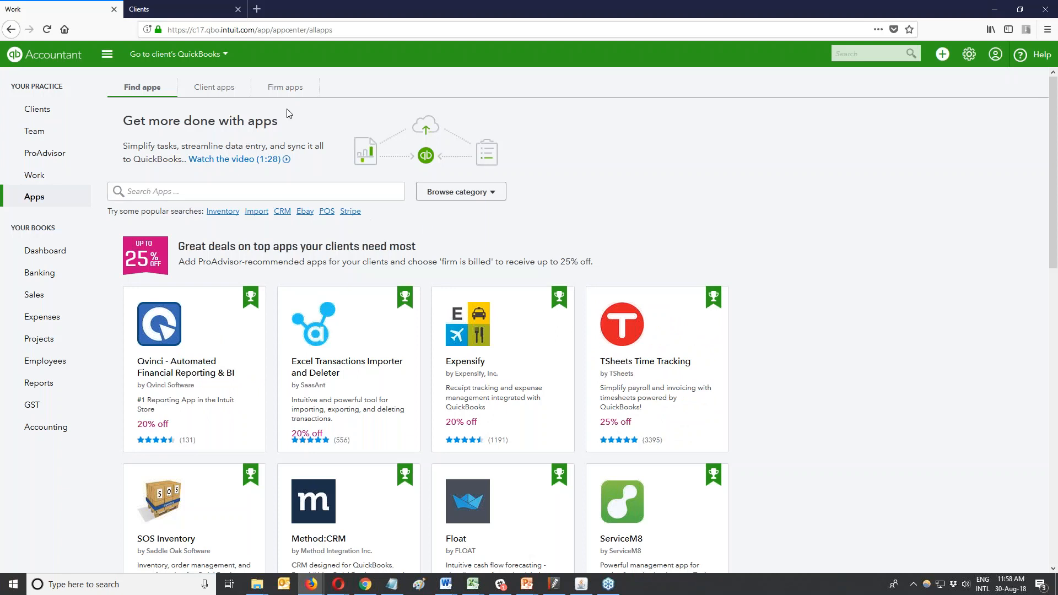
View the Firm apps tab with Slack notifications, then start adding another app.
left_click(284, 86)
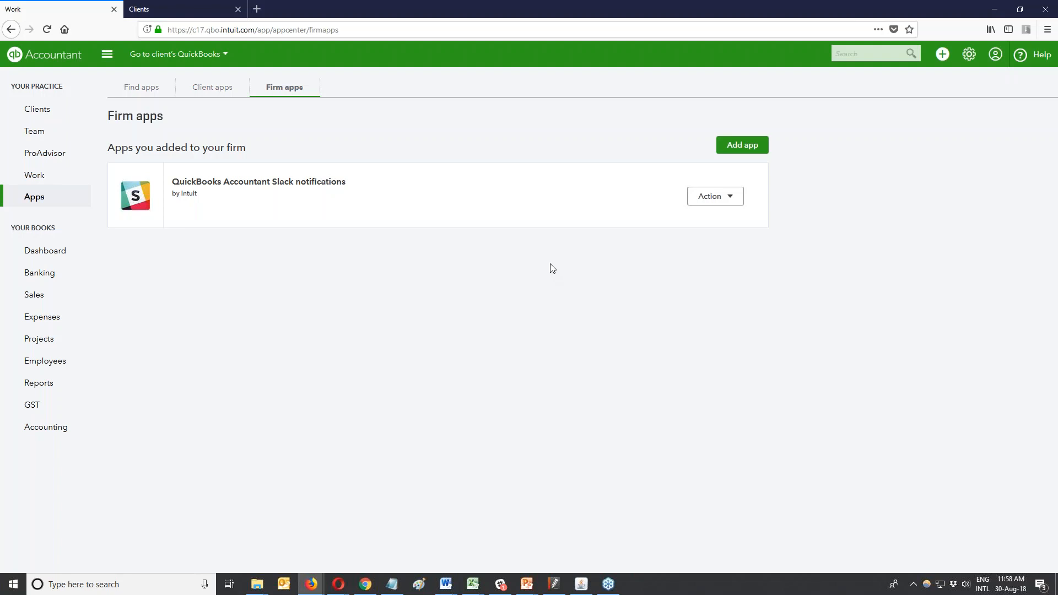
left_click(737, 147)
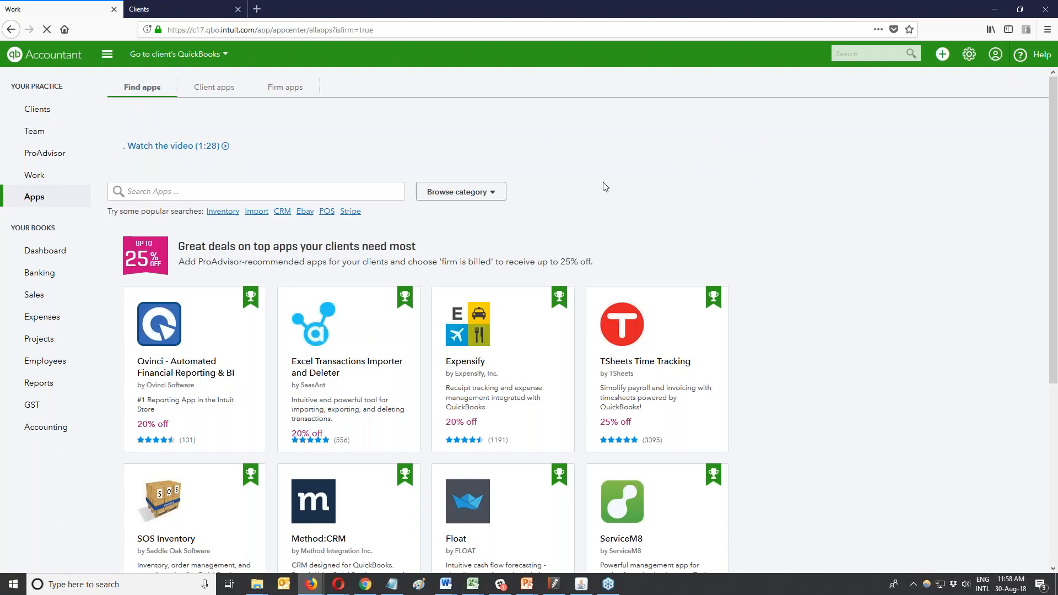
left_click(330, 195)
type("sendgrid")
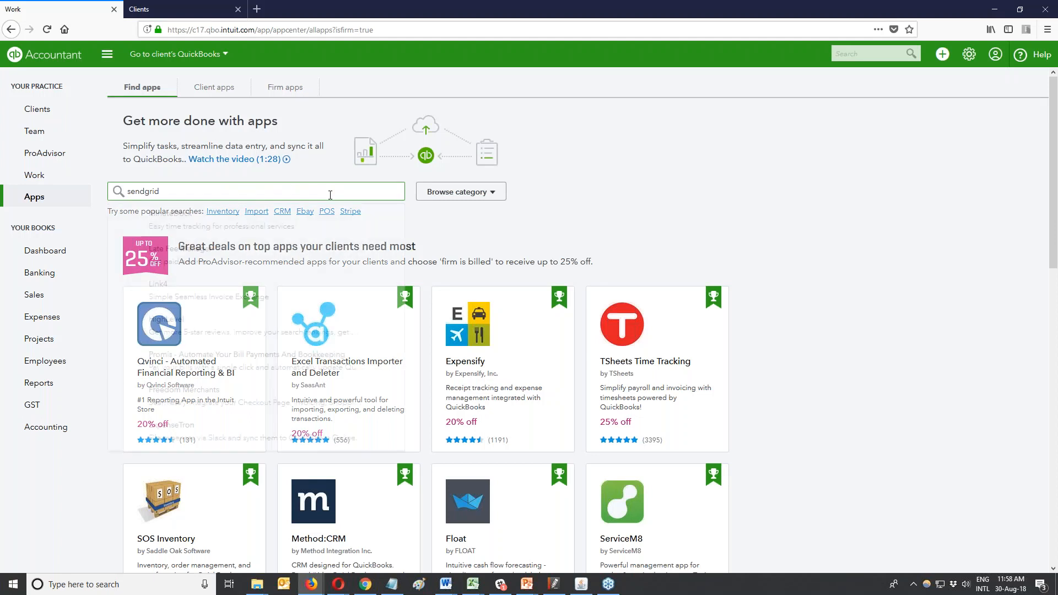
key("BackSpace")
key("BackSpace")
key("BackSpace")
key("BackSpace")
key("BackSpace")
key("BackSpace")
key("BackSpace")
key("BackSpace")
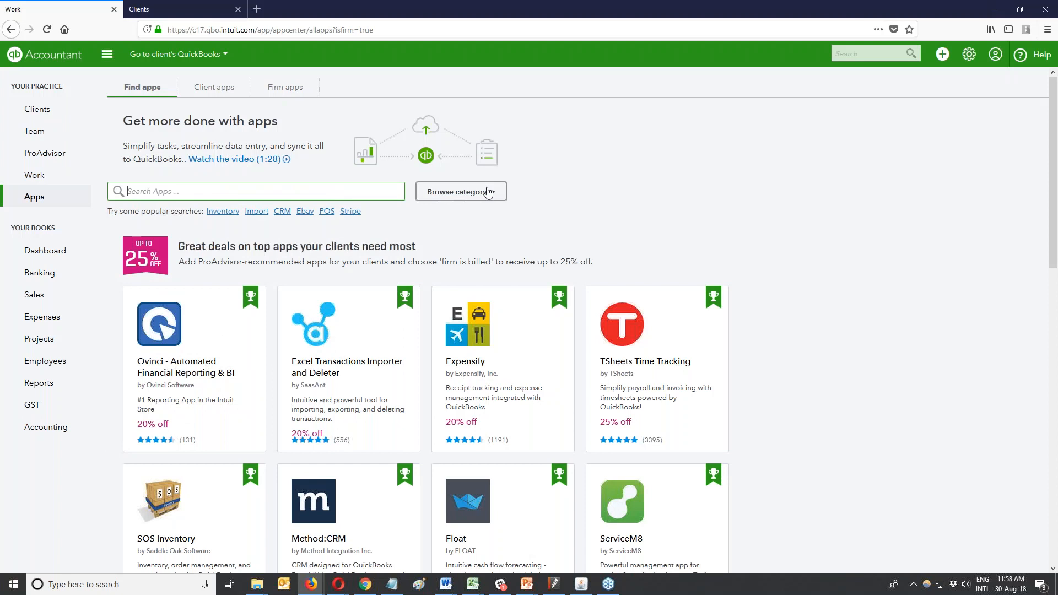
left_click(488, 191)
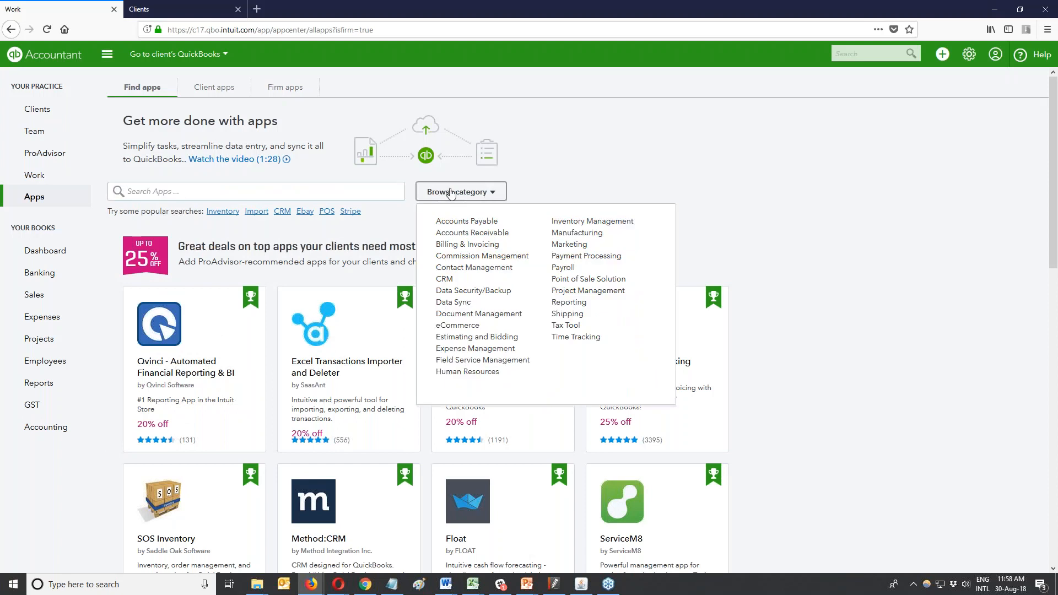
left_click(463, 244)
scroll(345, 311, "down", 1)
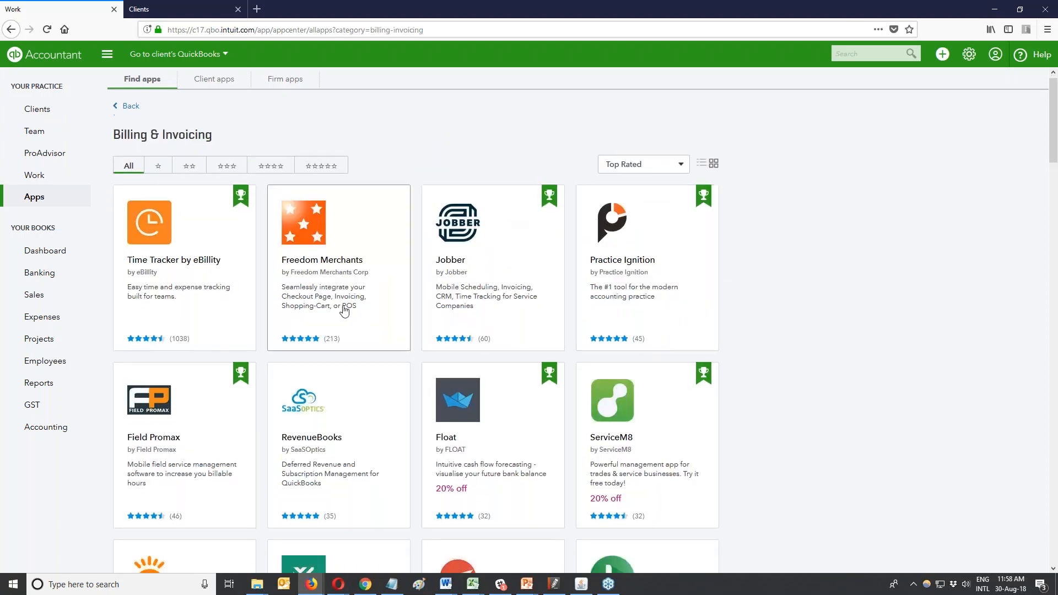
scroll(344, 310, "down", 3)
scroll(344, 308, "down", 4)
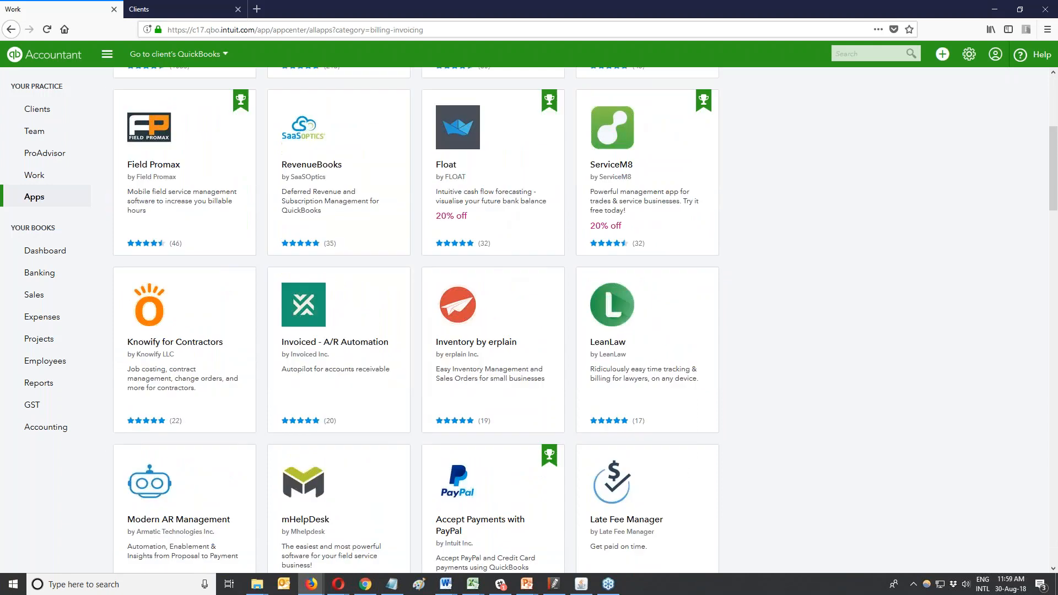
scroll(346, 308, "down", 3)
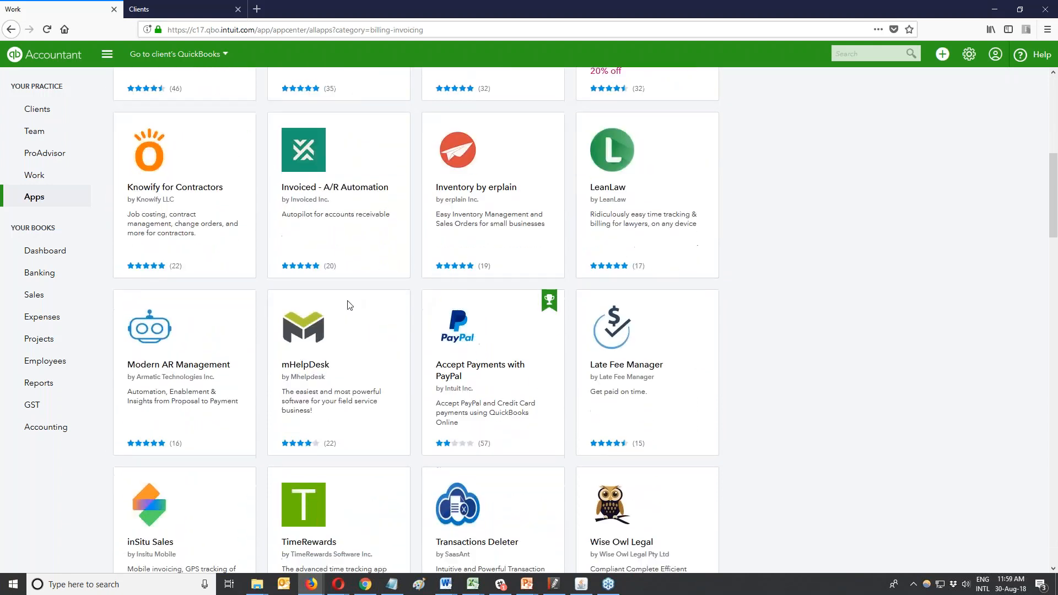
scroll(347, 307, "down", 1)
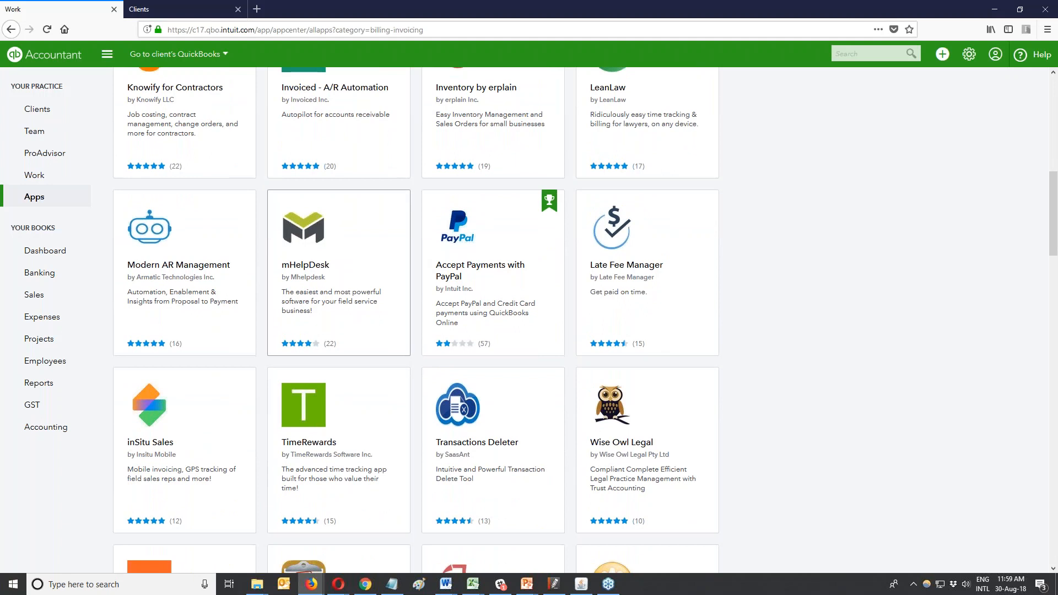
scroll(346, 308, "down", 1)
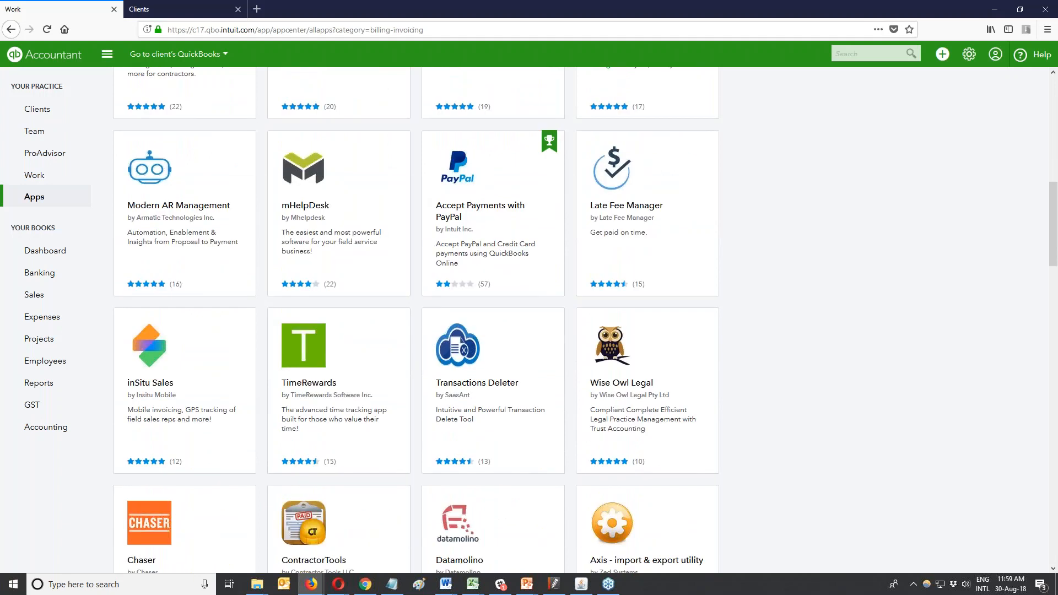
scroll(416, 320, "down", 4)
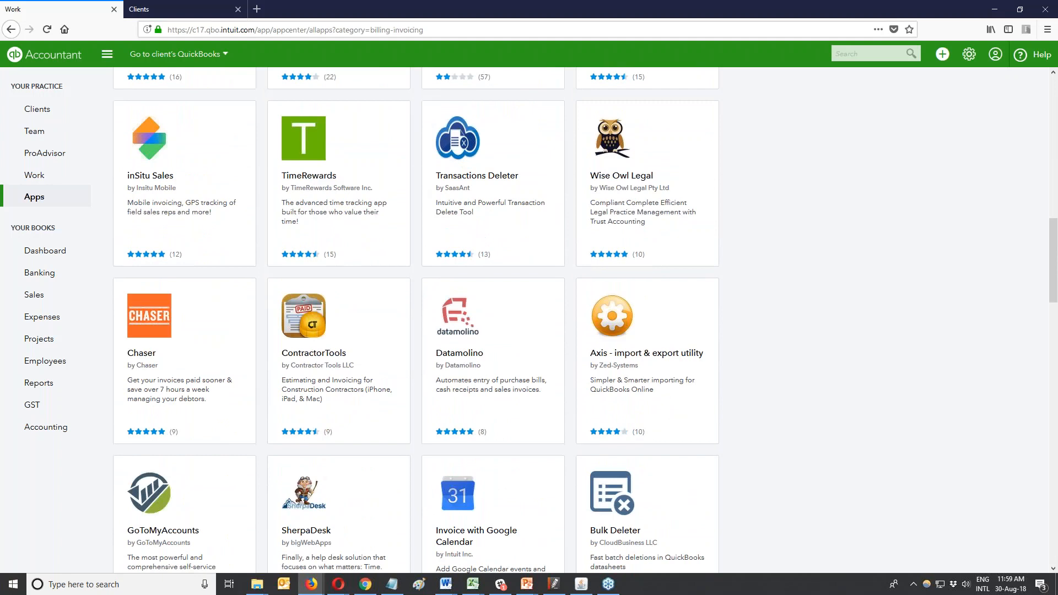
scroll(356, 305, "down", 4)
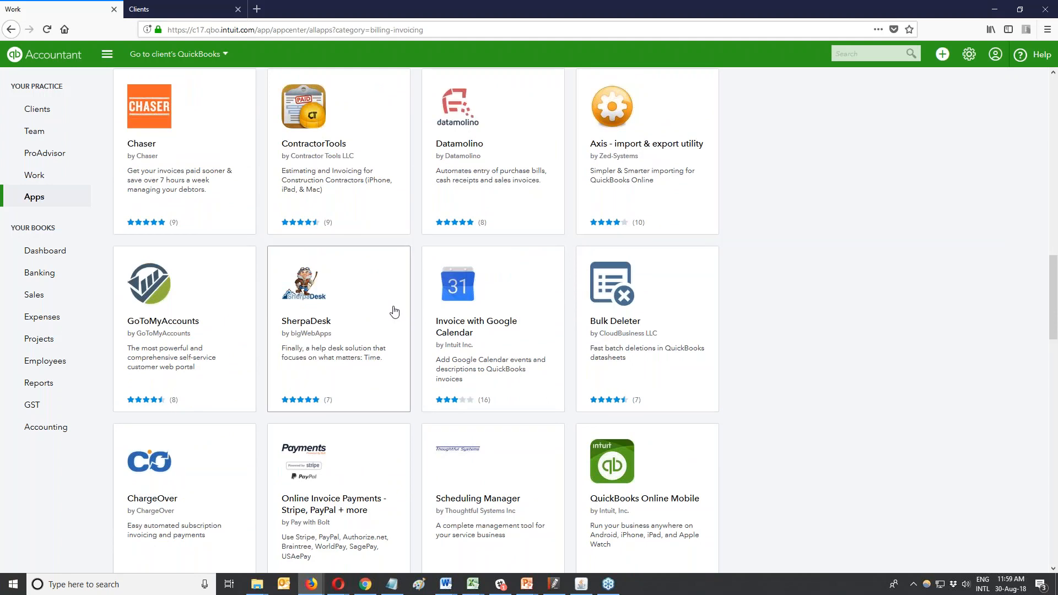
scroll(395, 312, "down", 1)
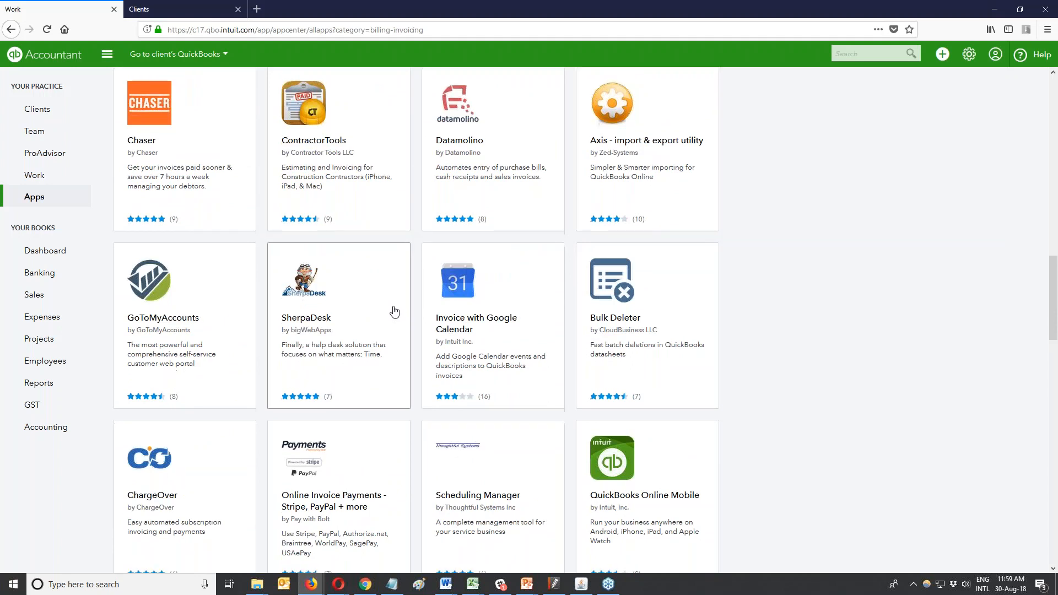
scroll(395, 312, "down", 10)
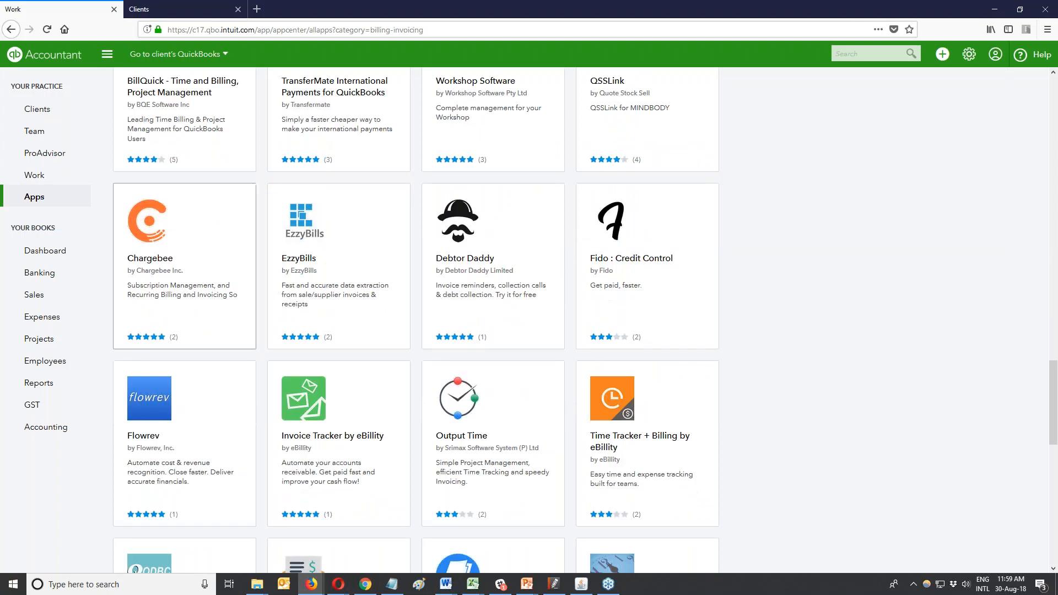
mouse_move(44, 434)
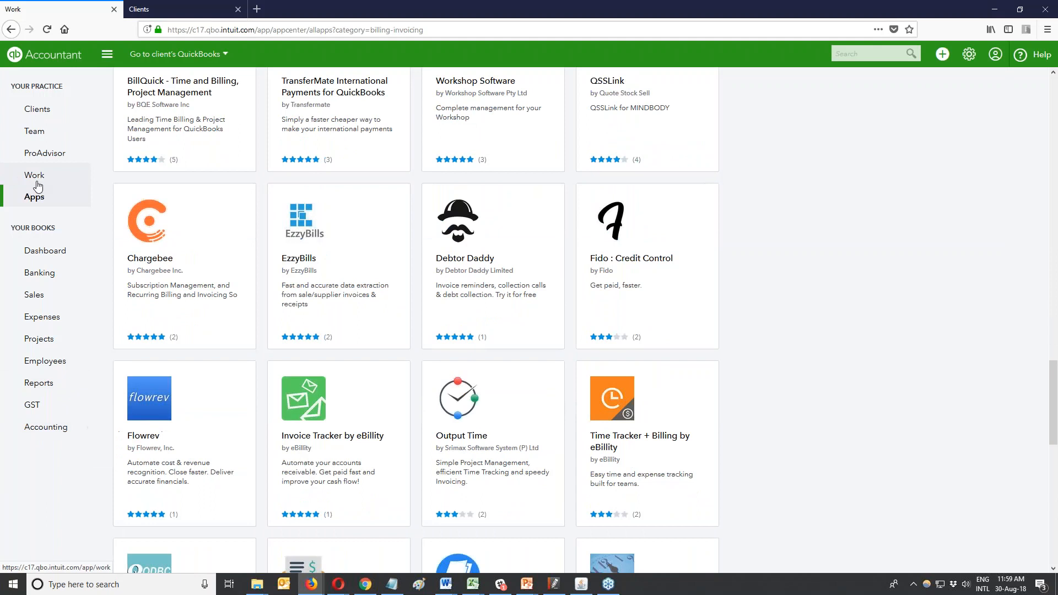
scroll(919, 174, "up", 1)
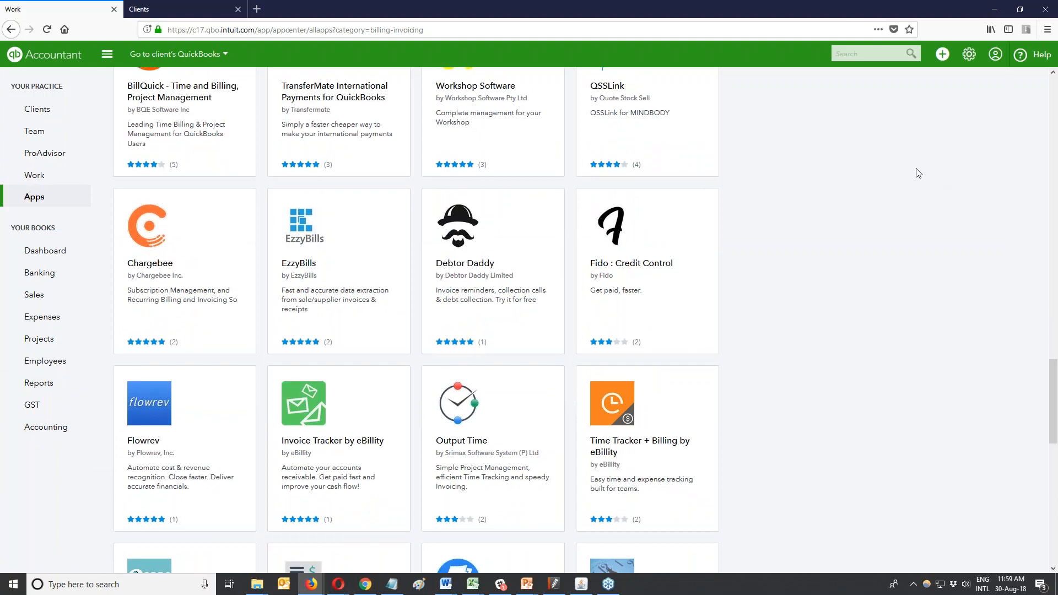
scroll(137, 197, "up", 15)
Show the Work list, then bring up the Bank Statement - 30 June email in Zoho Mail.
left_click(39, 178)
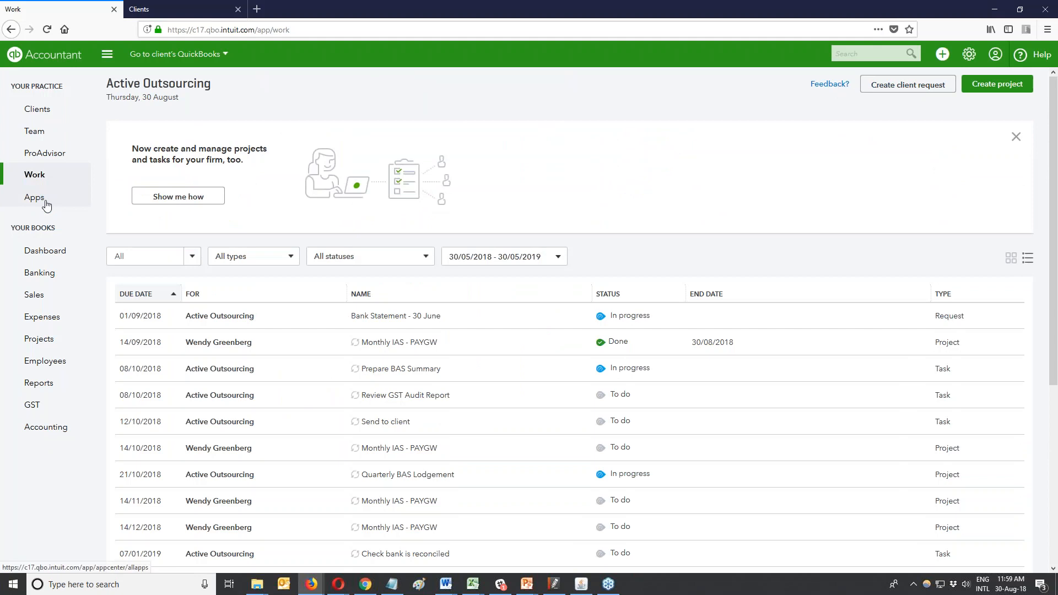
mouse_move(311, 586)
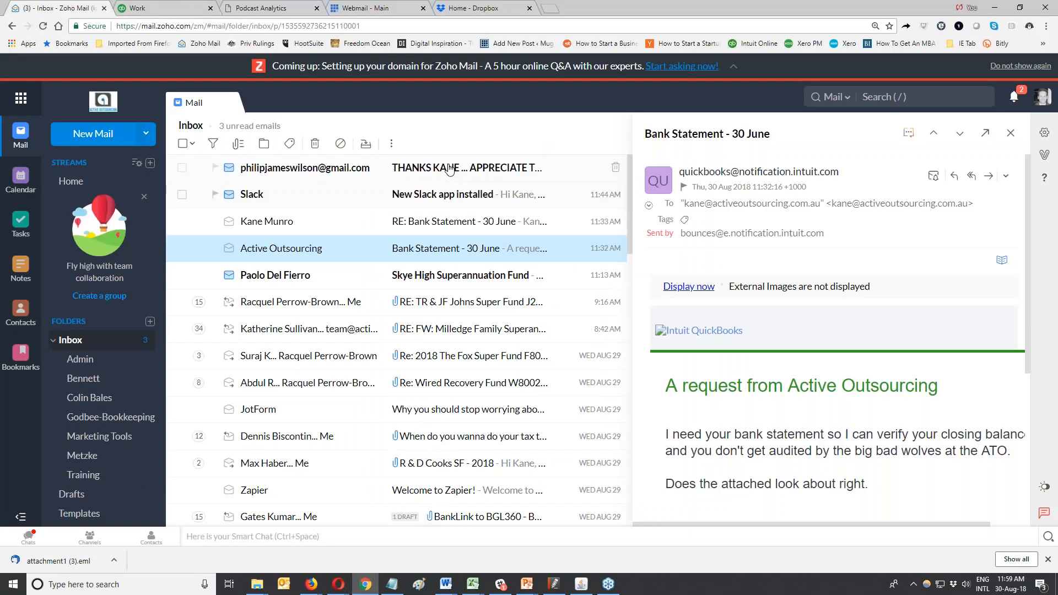
Reply 'Yep...duly attached' to the Bank Statement - 30 June email and send it right now.
left_click(953, 175)
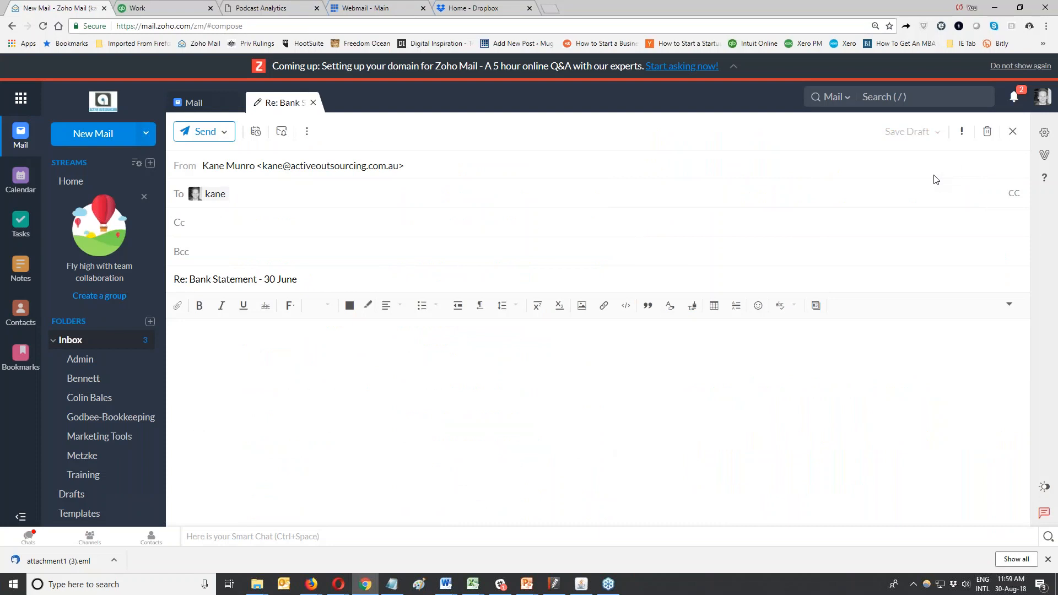
type("Yep...duly attached")
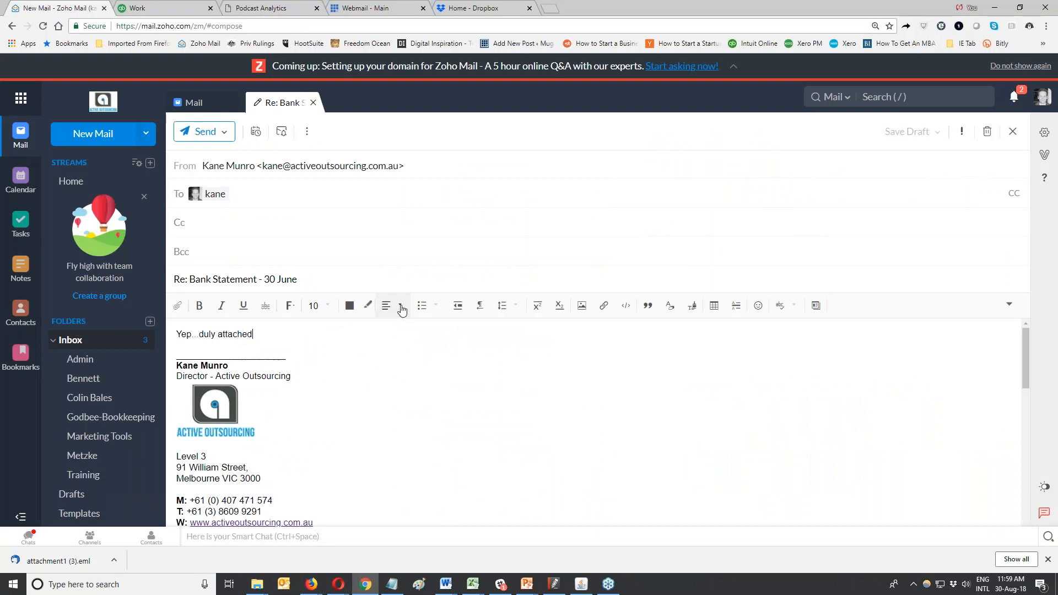
left_click(225, 133)
left_click(227, 180)
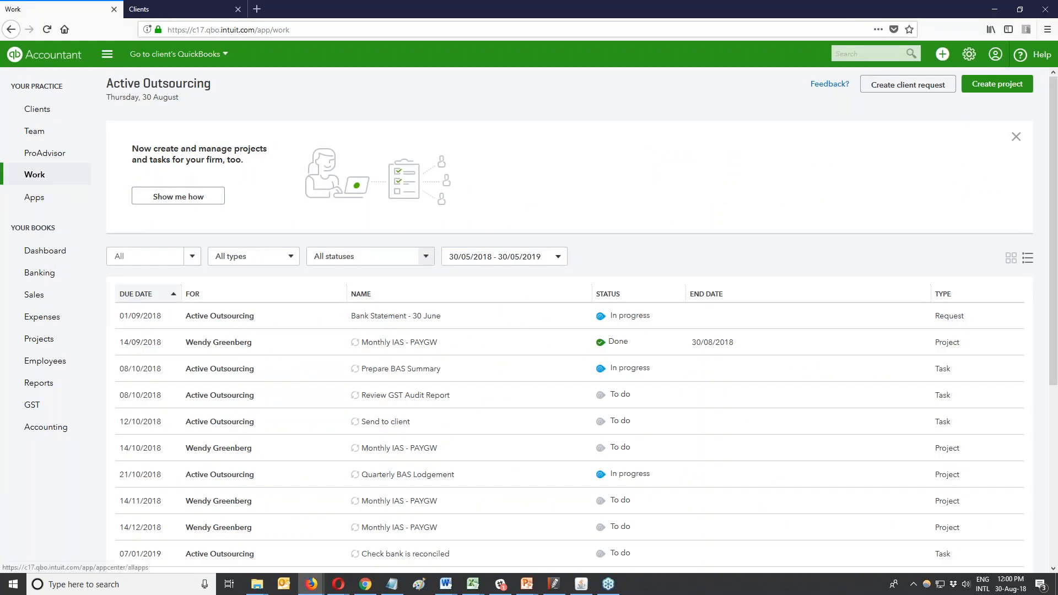
left_click(500, 584)
Check QuickBooks' Done notice for Monthly IAS - PAYGW in #general, then minimise Slack.
left_click(76, 171)
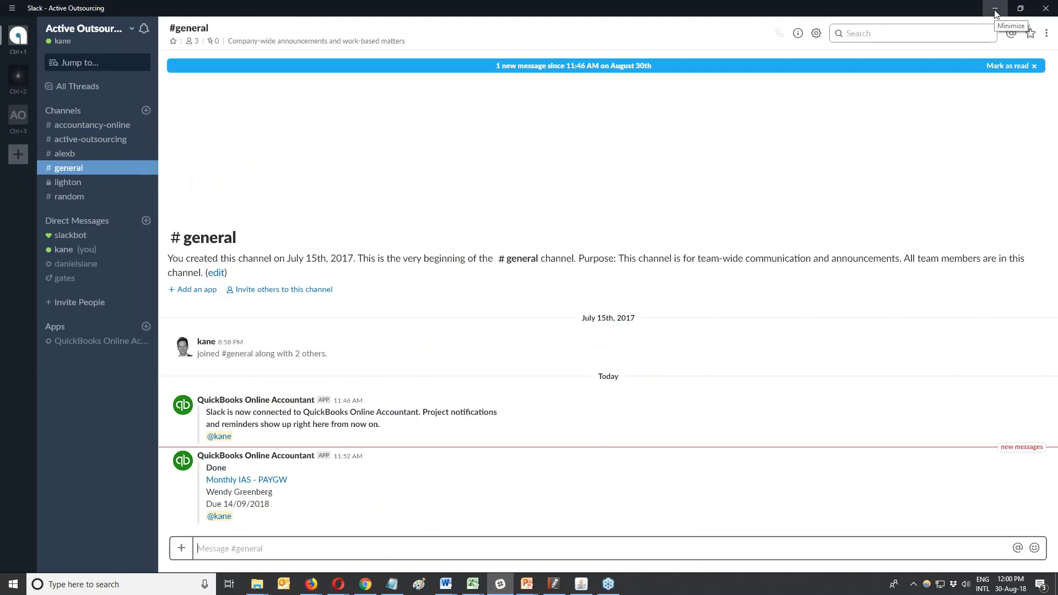
left_click(995, 10)
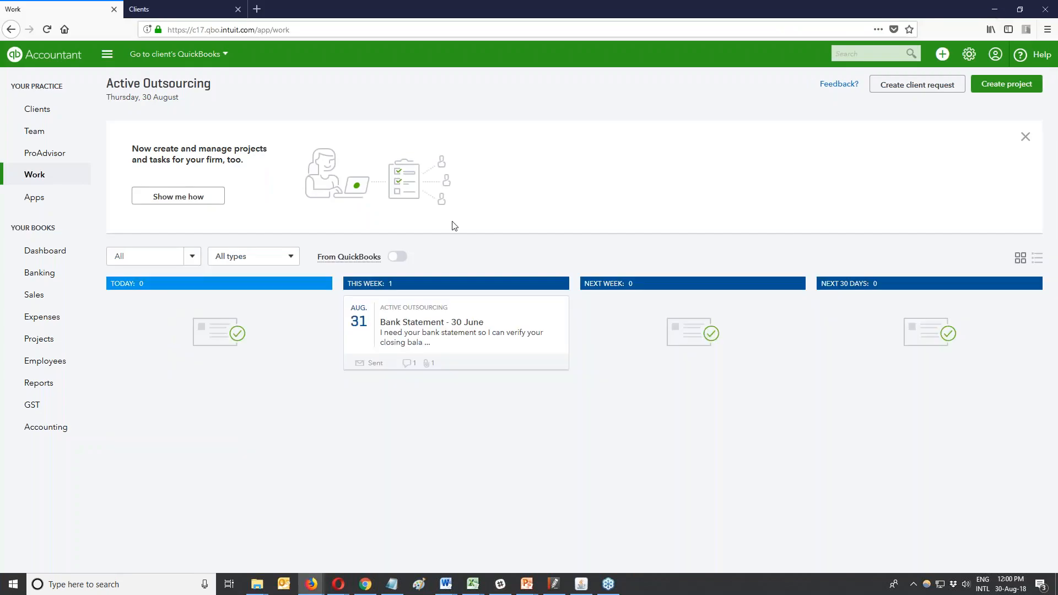
Open the Bank Statement - 30 June request and type a draft comment 'dfasdas'.
left_click(423, 362)
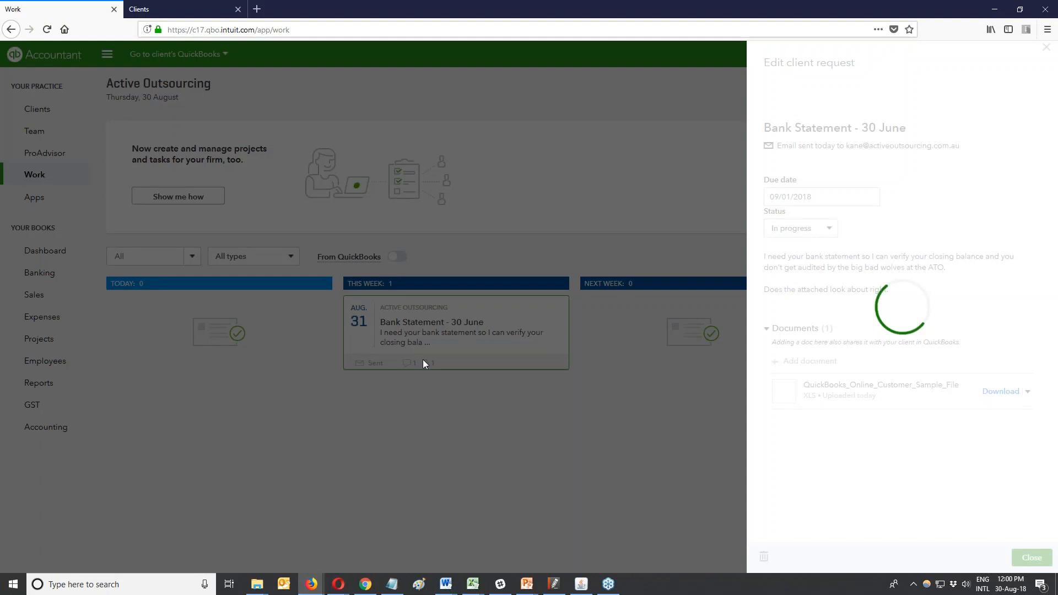
left_click(879, 500)
scroll(879, 441, "down", 2)
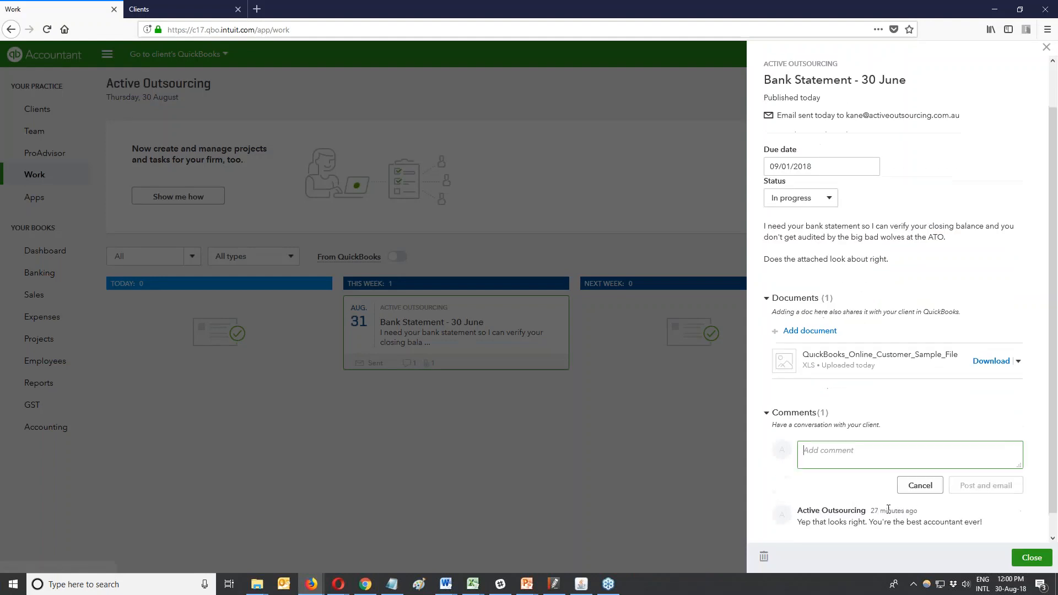
type("dfasdas")
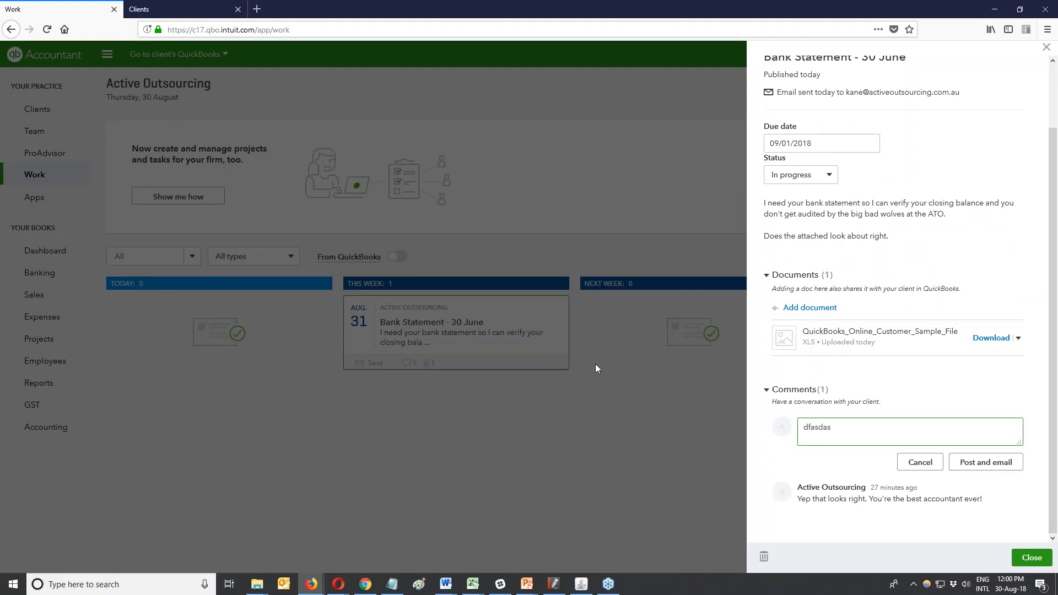
left_click(366, 583)
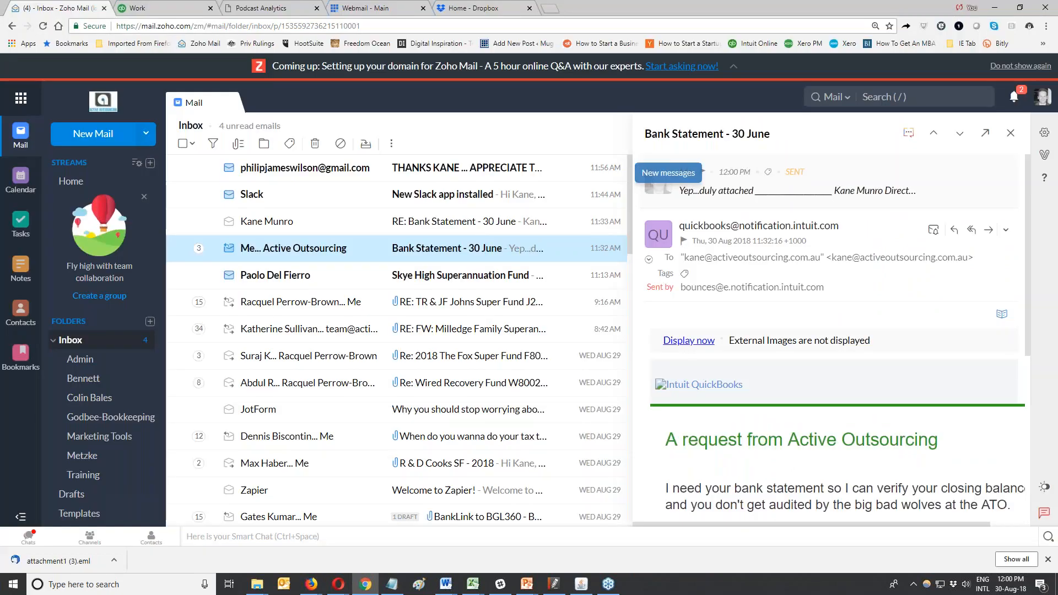
Display the blocked external images in the Bank Statement - 30 June email.
scroll(830, 311, "down", 5)
scroll(829, 311, "up", 5)
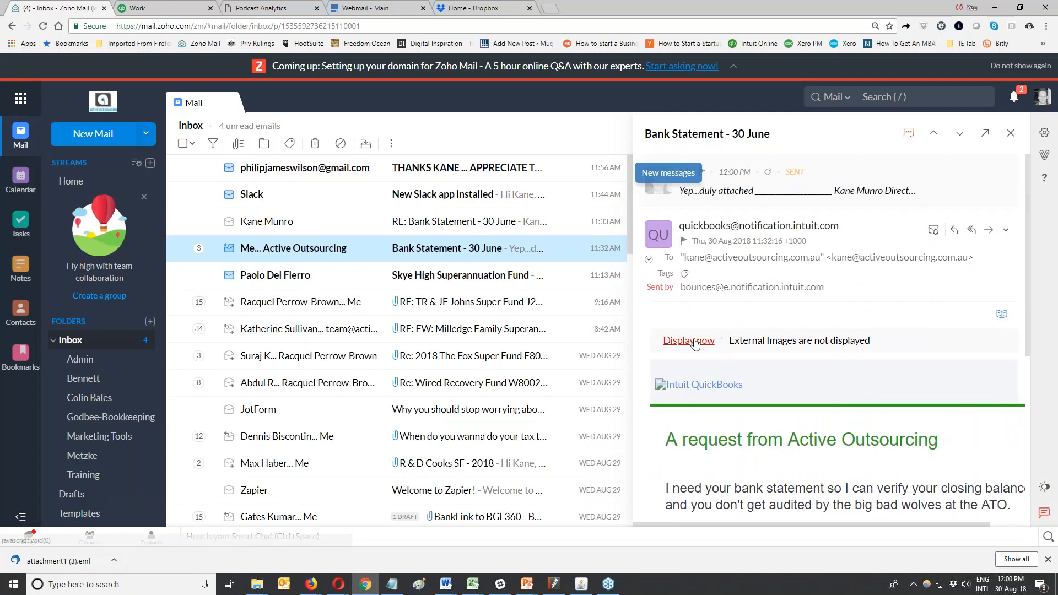
left_click(695, 343)
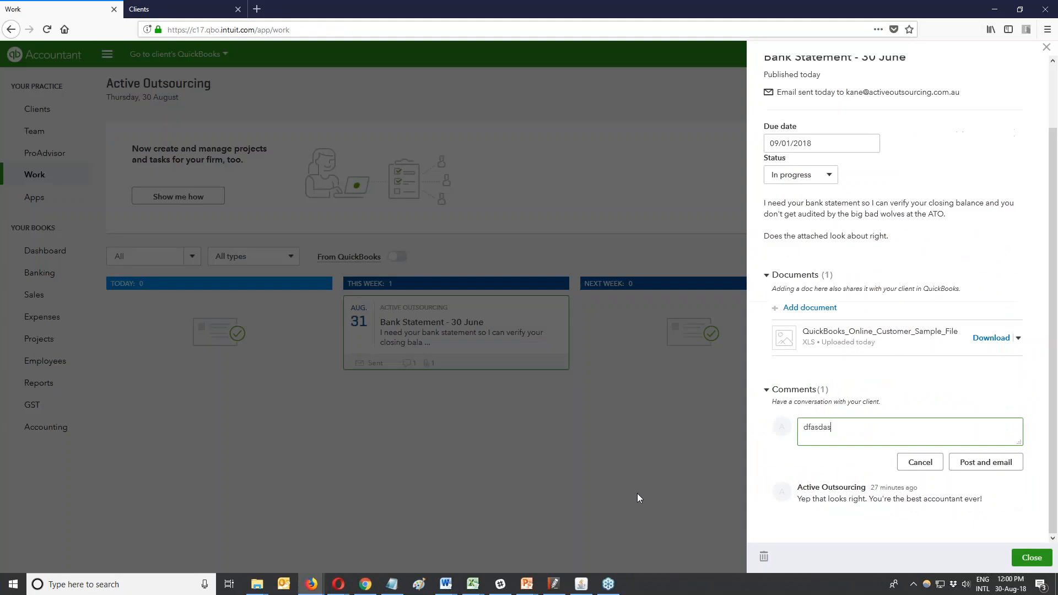
Close the Bank Statement - 30 June request panel without posting the draft comment.
left_click(1043, 49)
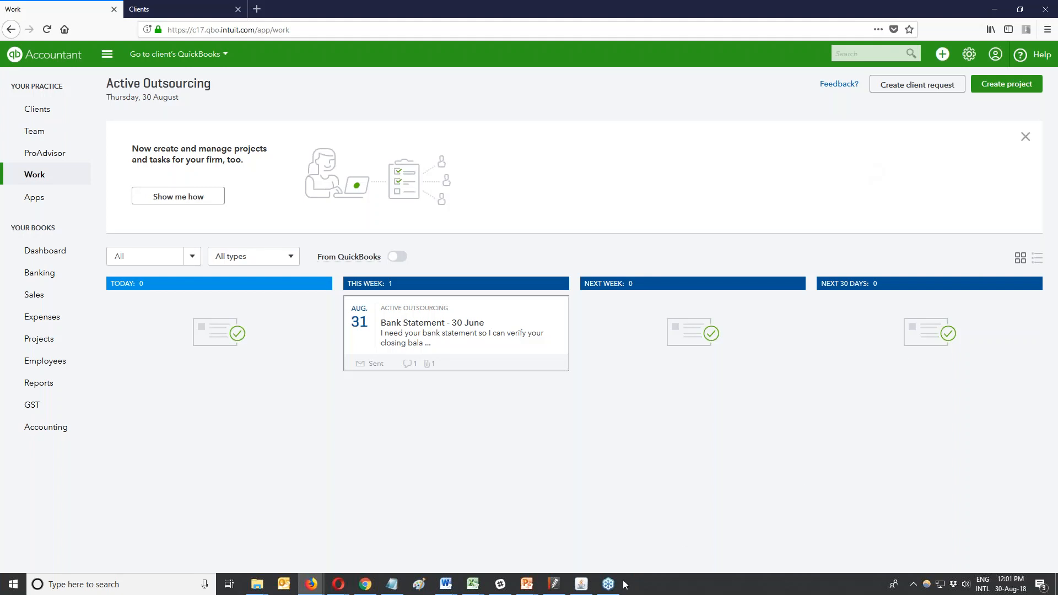
mouse_move(608, 584)
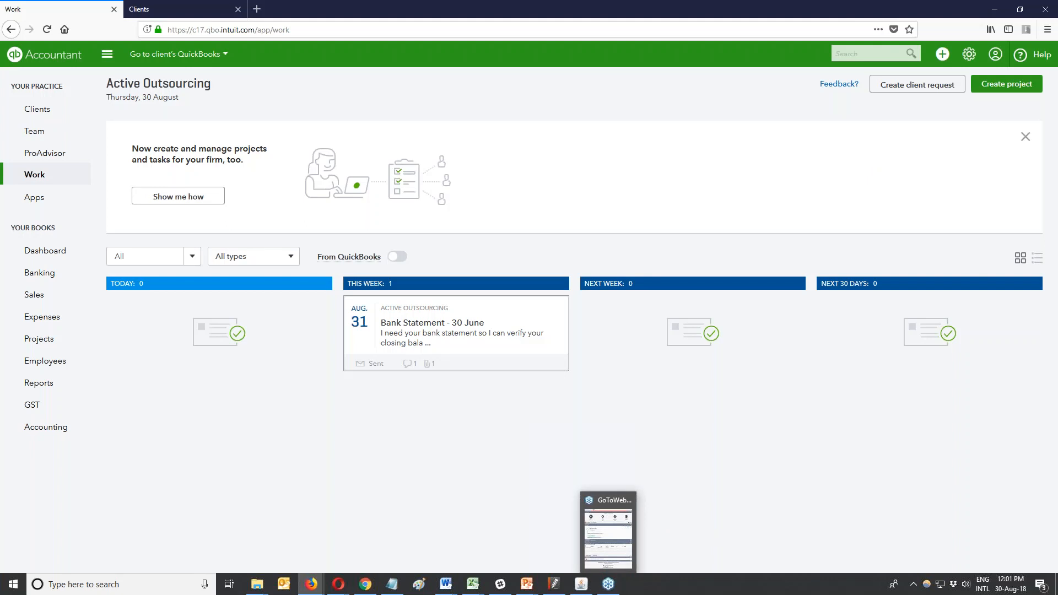